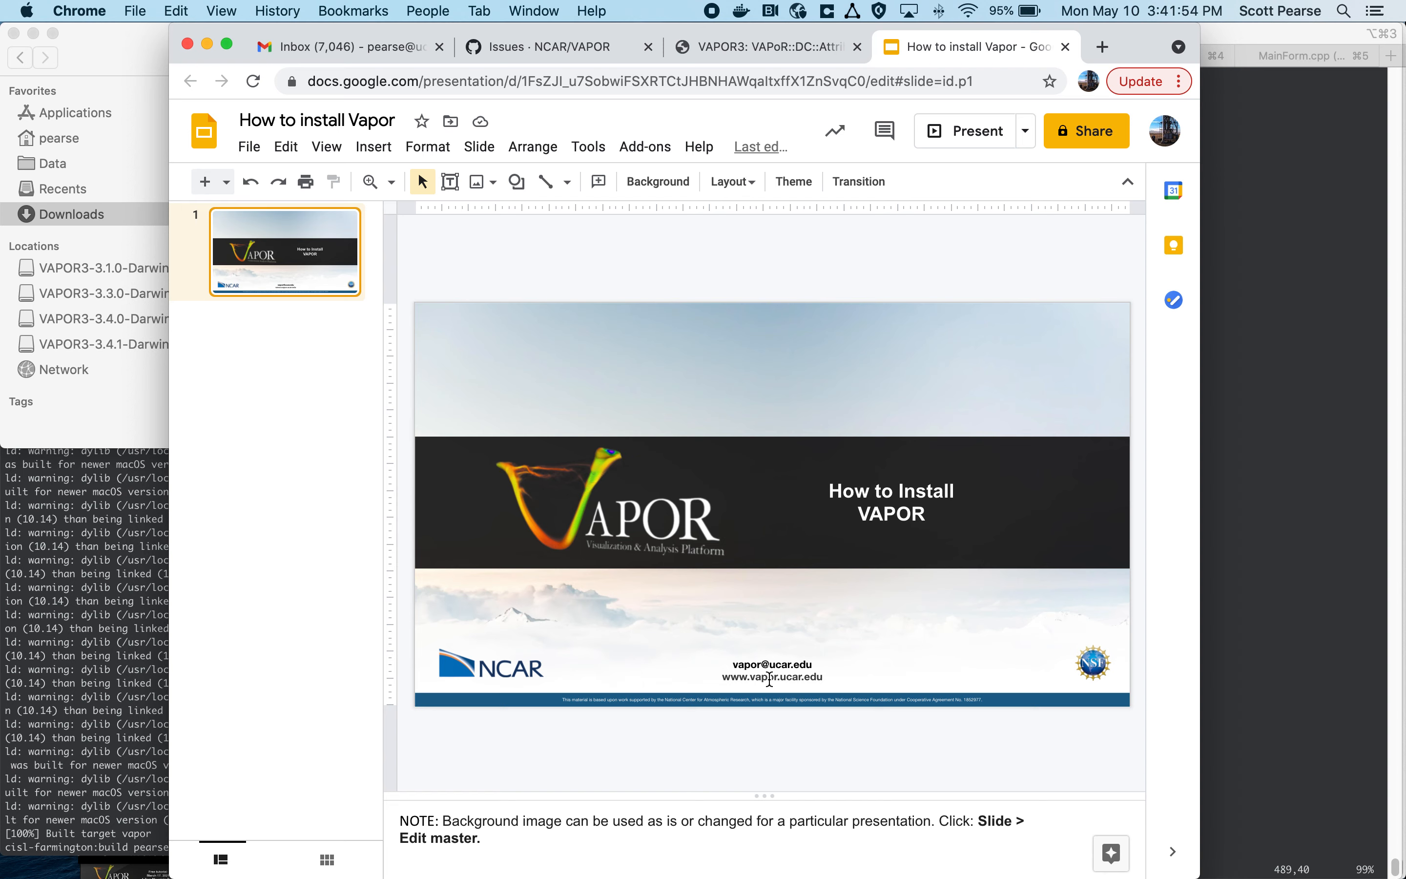
Step: Present the "How to install Vapor" title slide full screen and exit the presentation
click(769, 679)
click(841, 690)
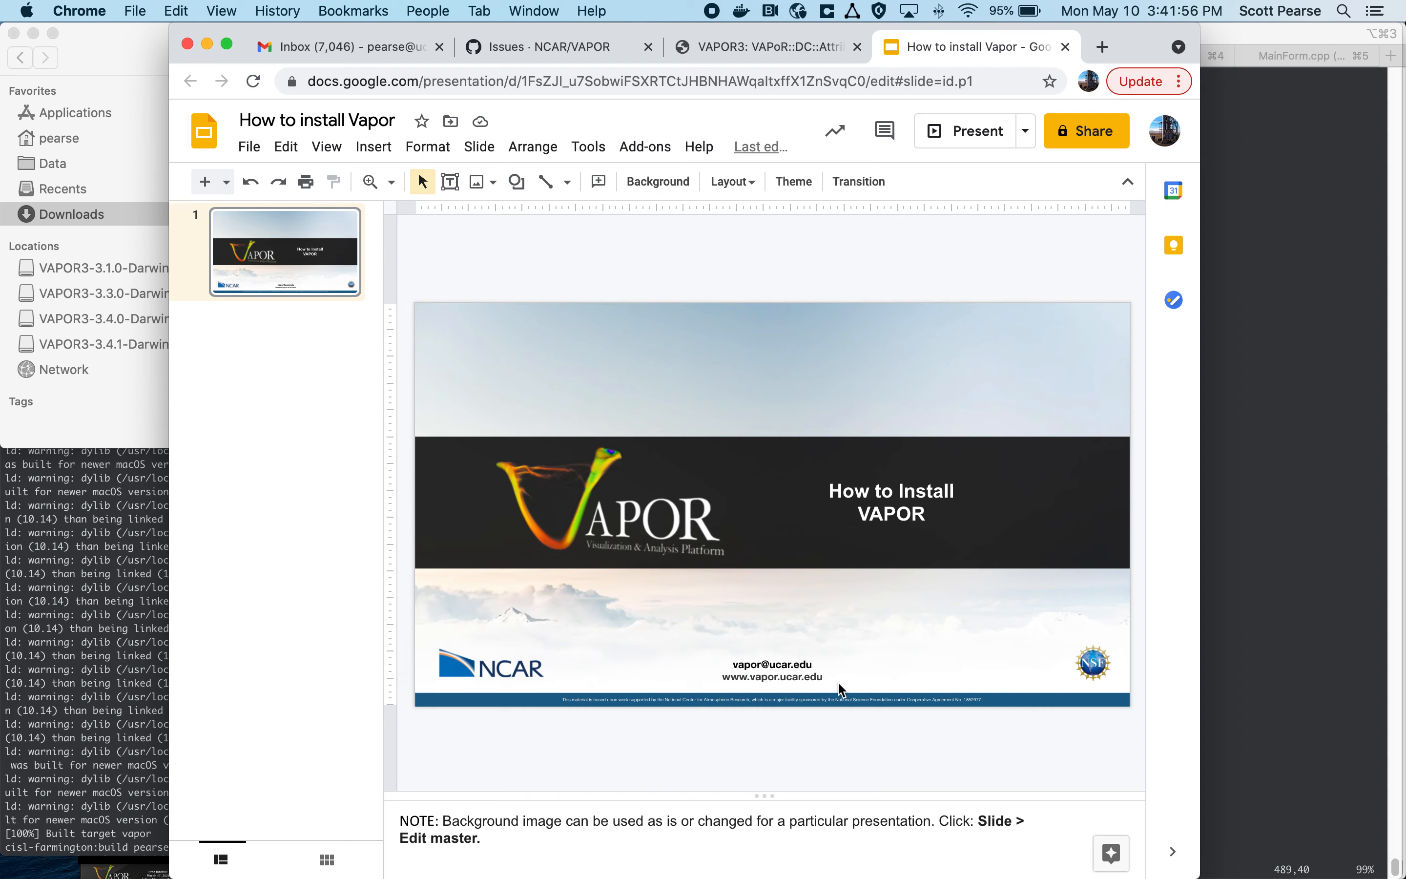
click(999, 132)
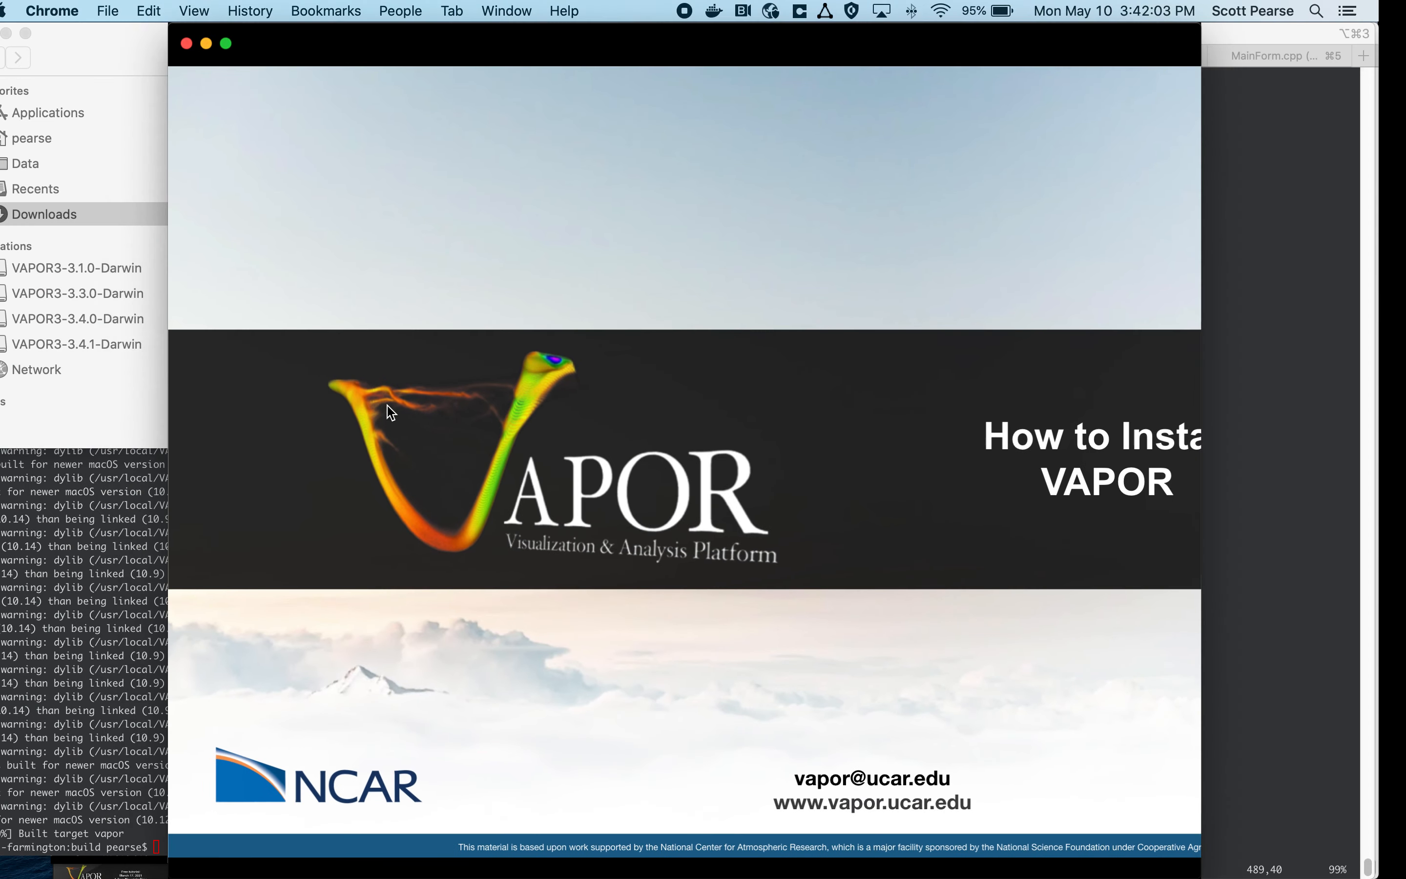
key(Escape)
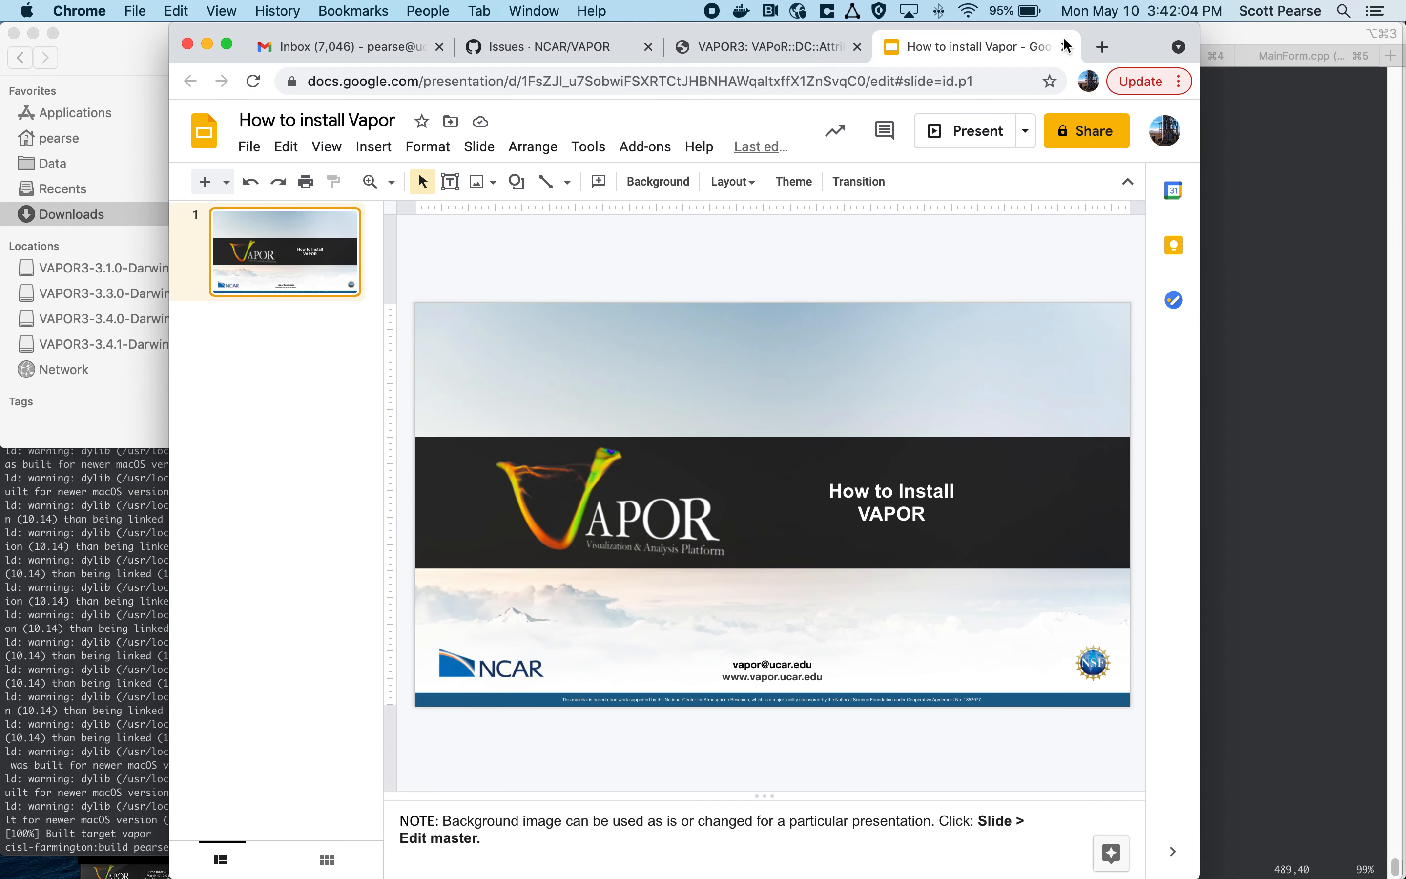
click(1102, 46)
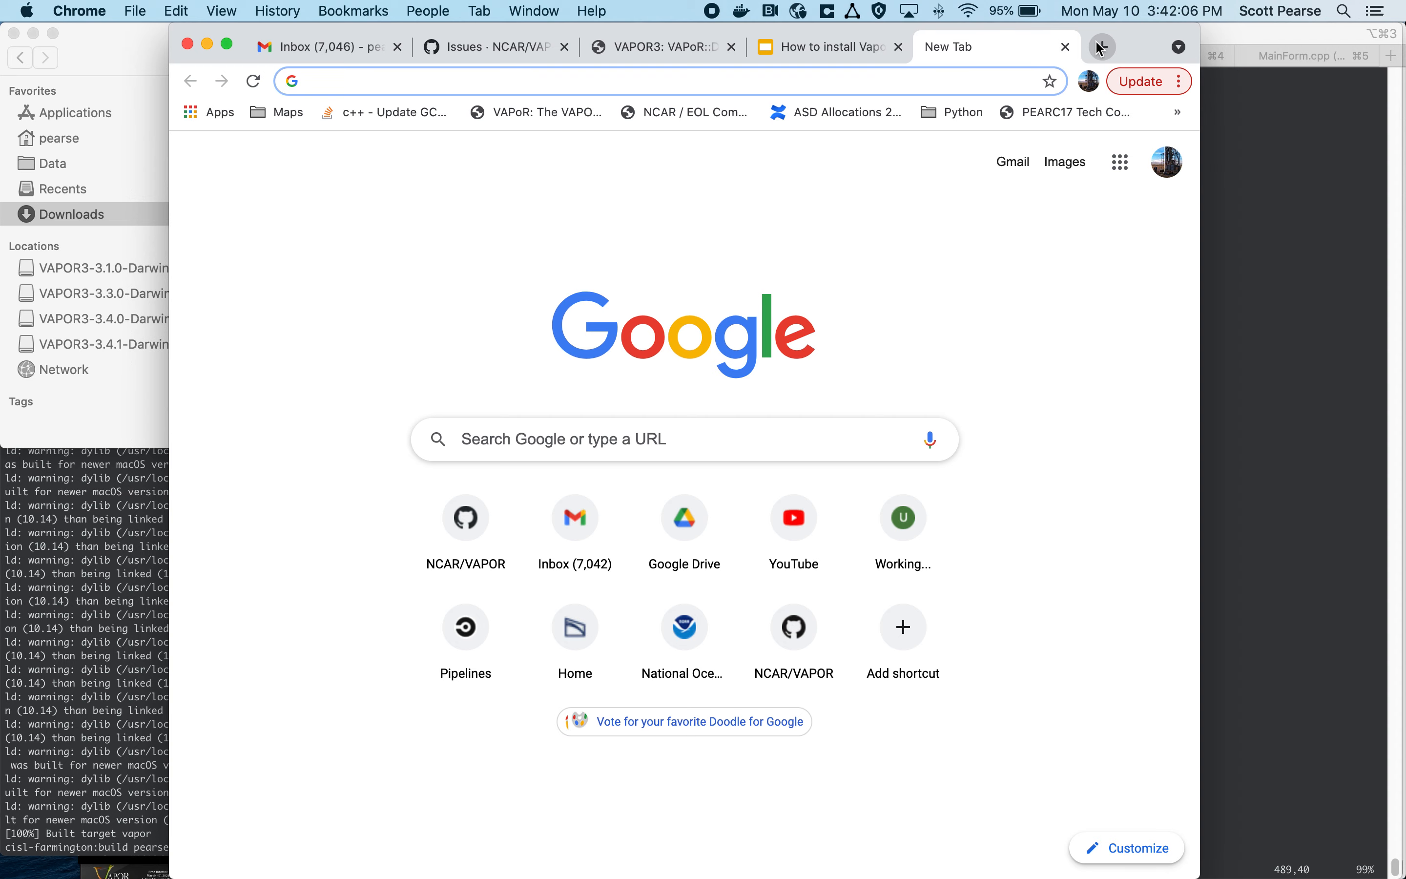
text(www.vapor.ucar.edu)
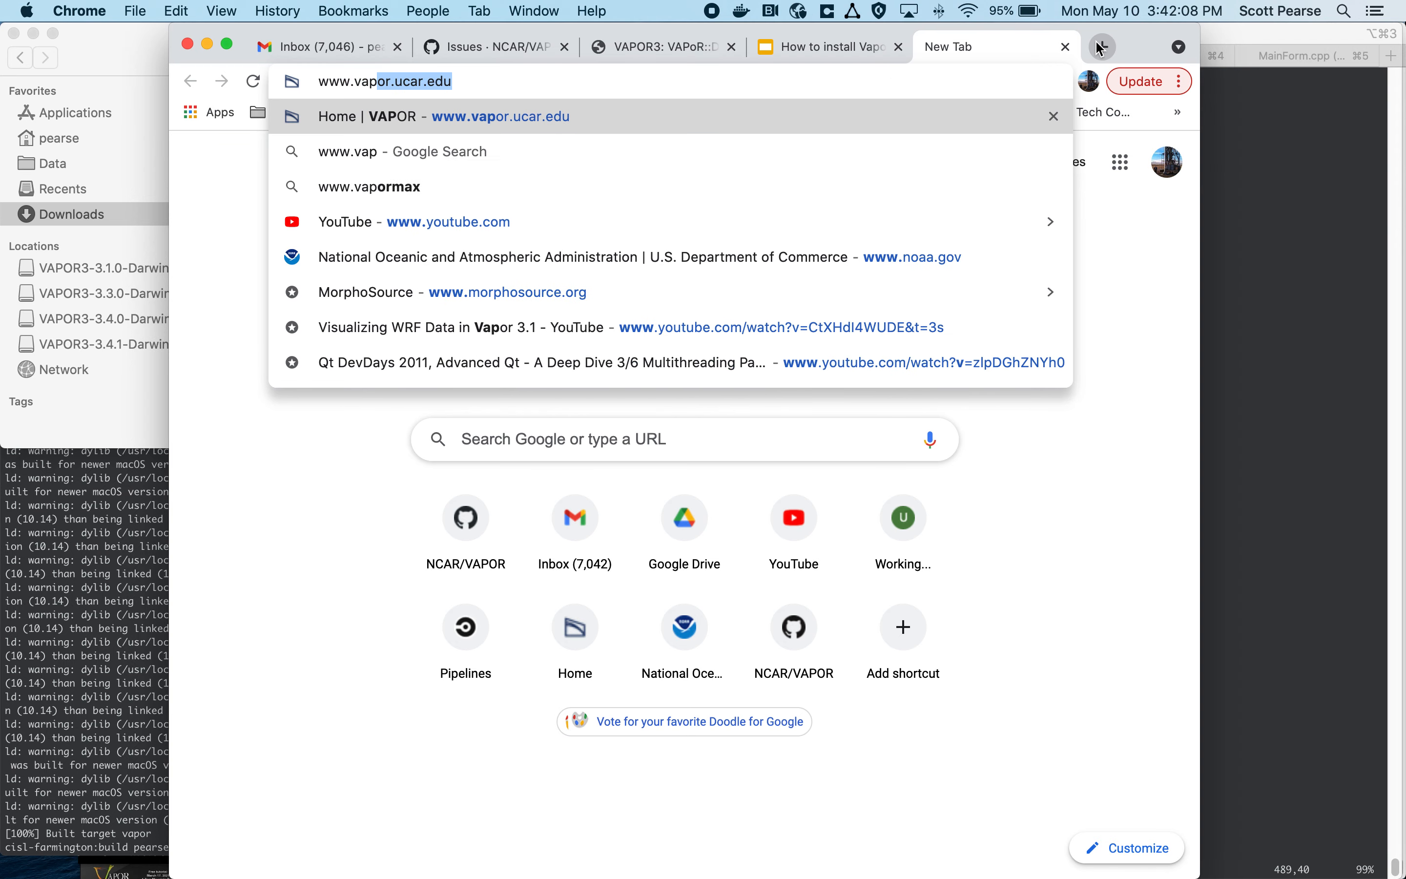
key(Return)
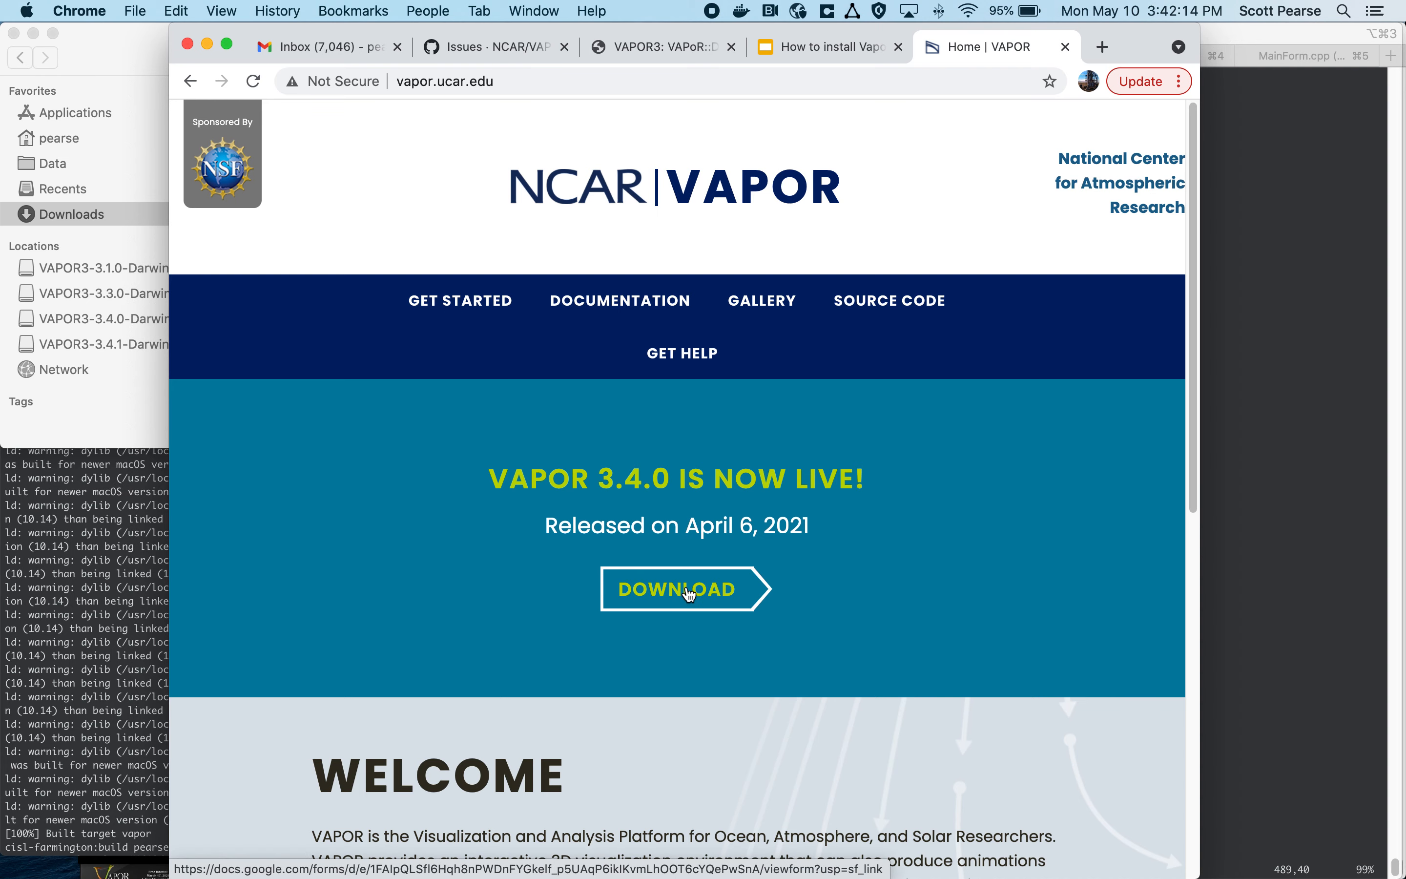
click(688, 590)
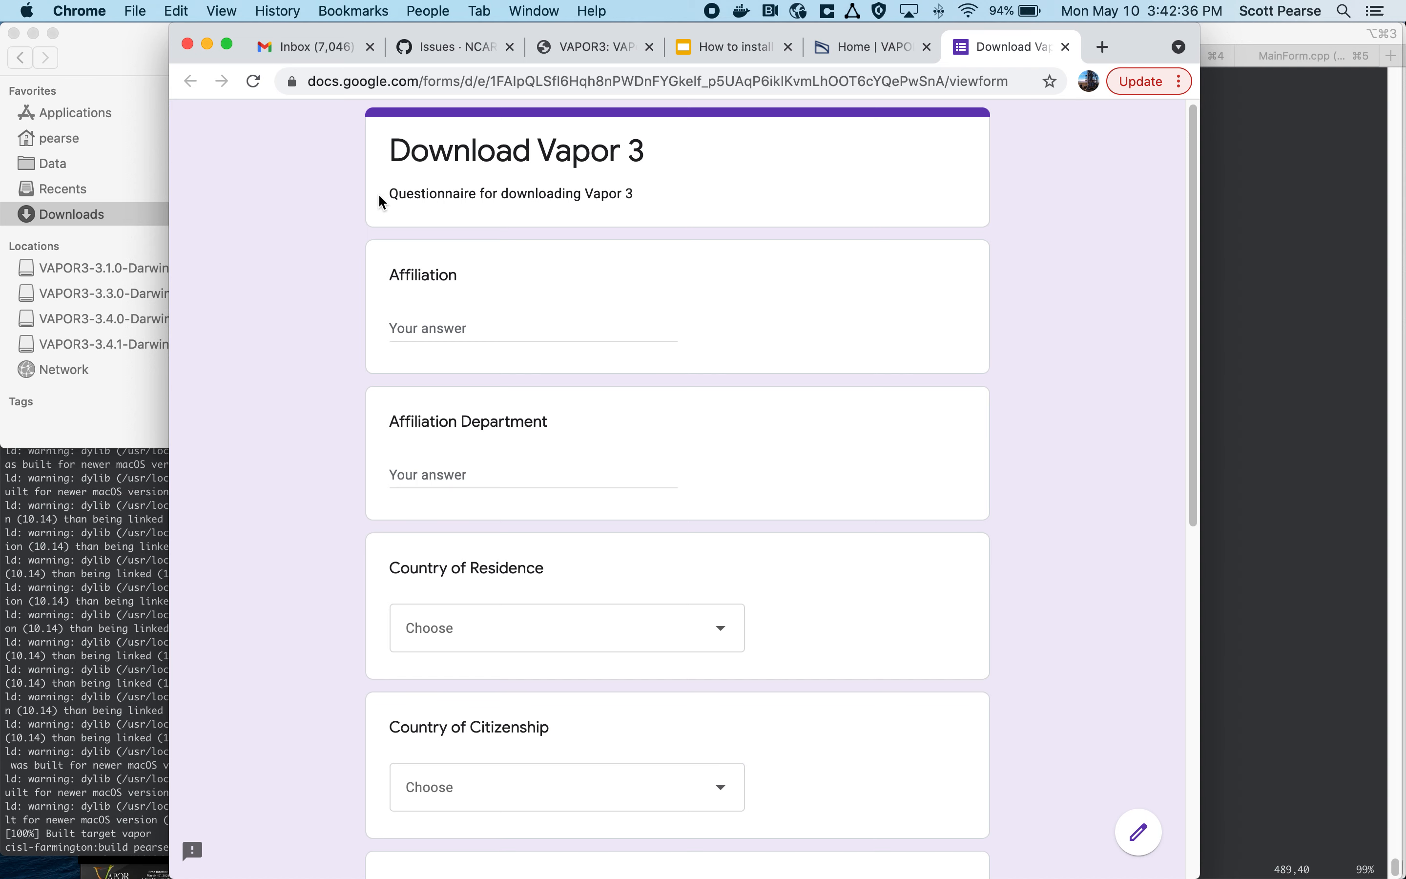
Step: Submit the Download Vapor 3 questionnaire without answers and open the linked 3.4.0 release page at its Assets list
scroll(378, 214, down, 2)
right_click(369, 224)
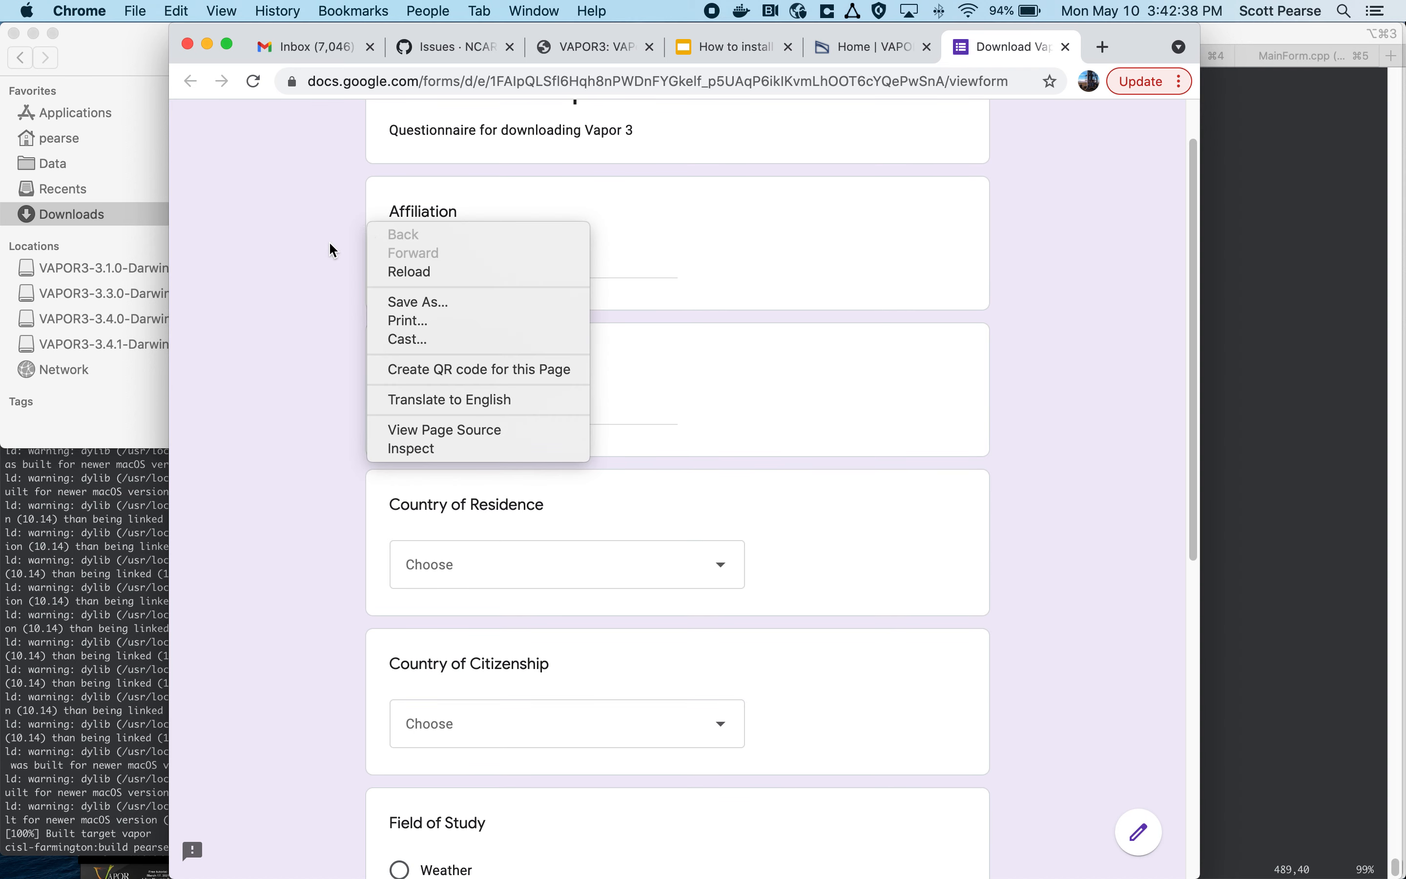
click(323, 256)
scroll(347, 317, down, 4)
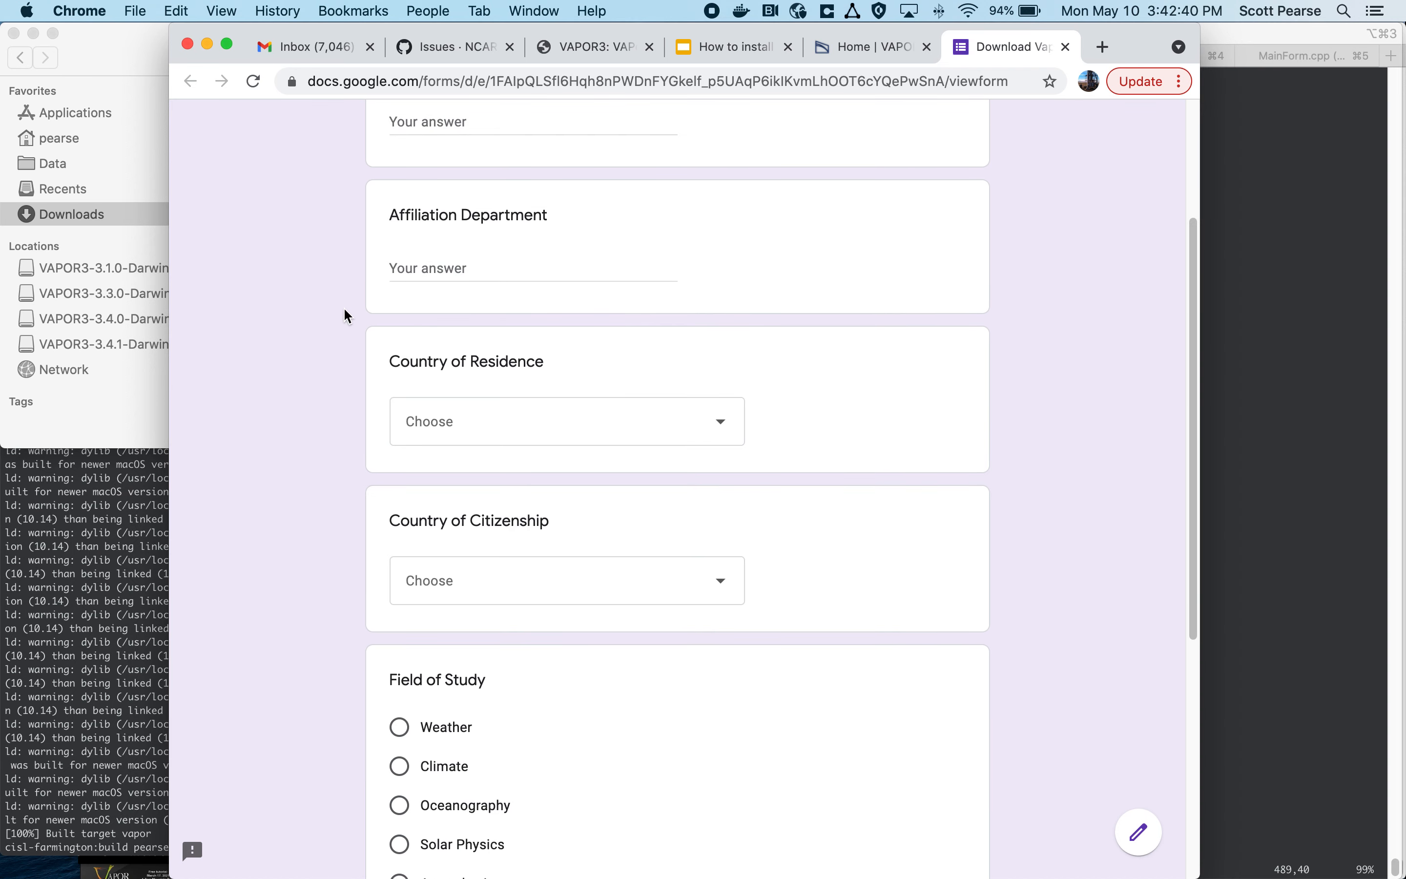
scroll(347, 316, down, 4)
scroll(384, 348, down, 1)
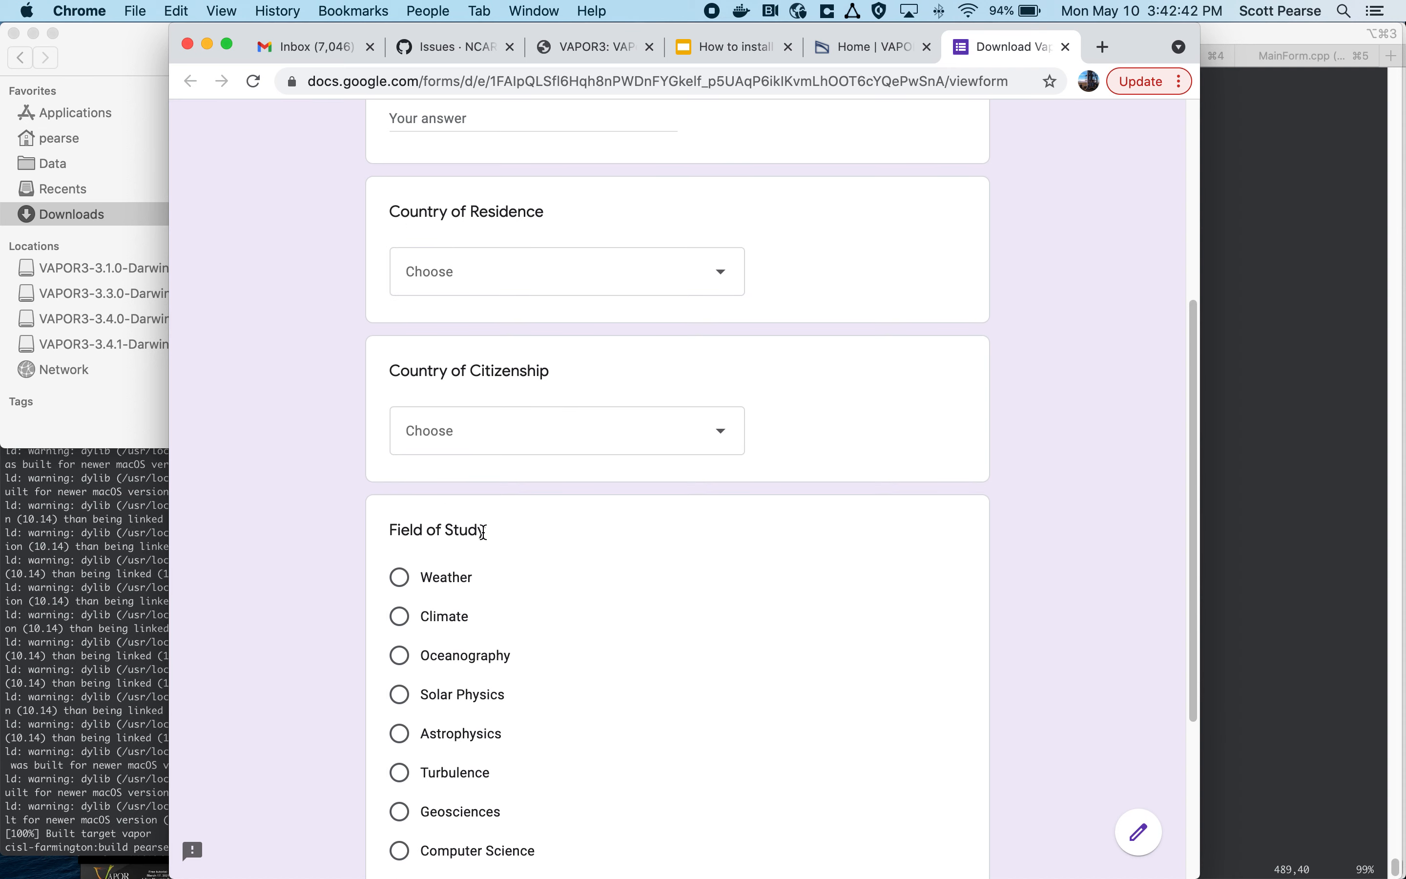
scroll(427, 464, down, 8)
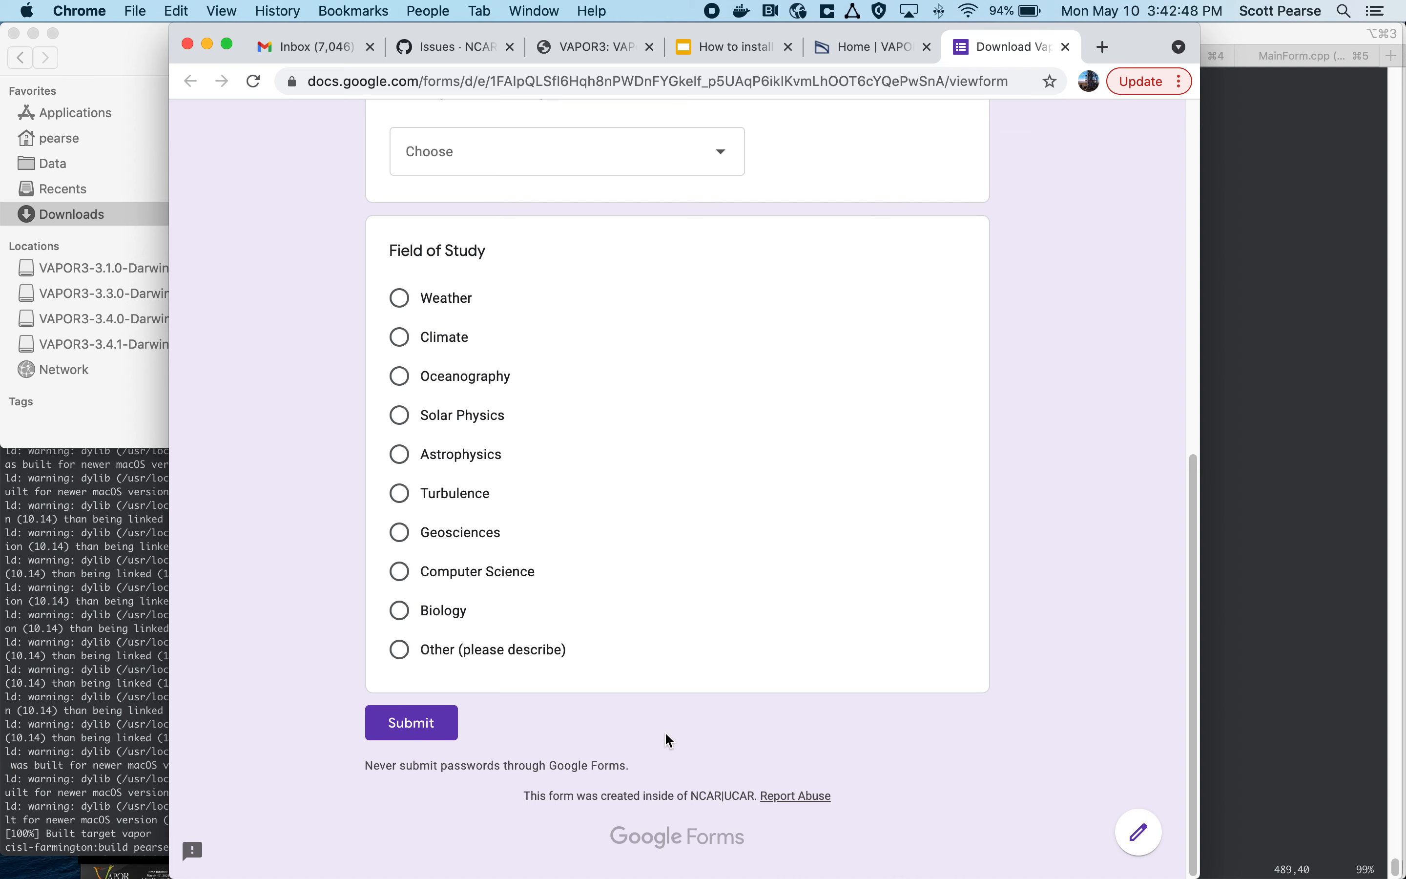
click(405, 738)
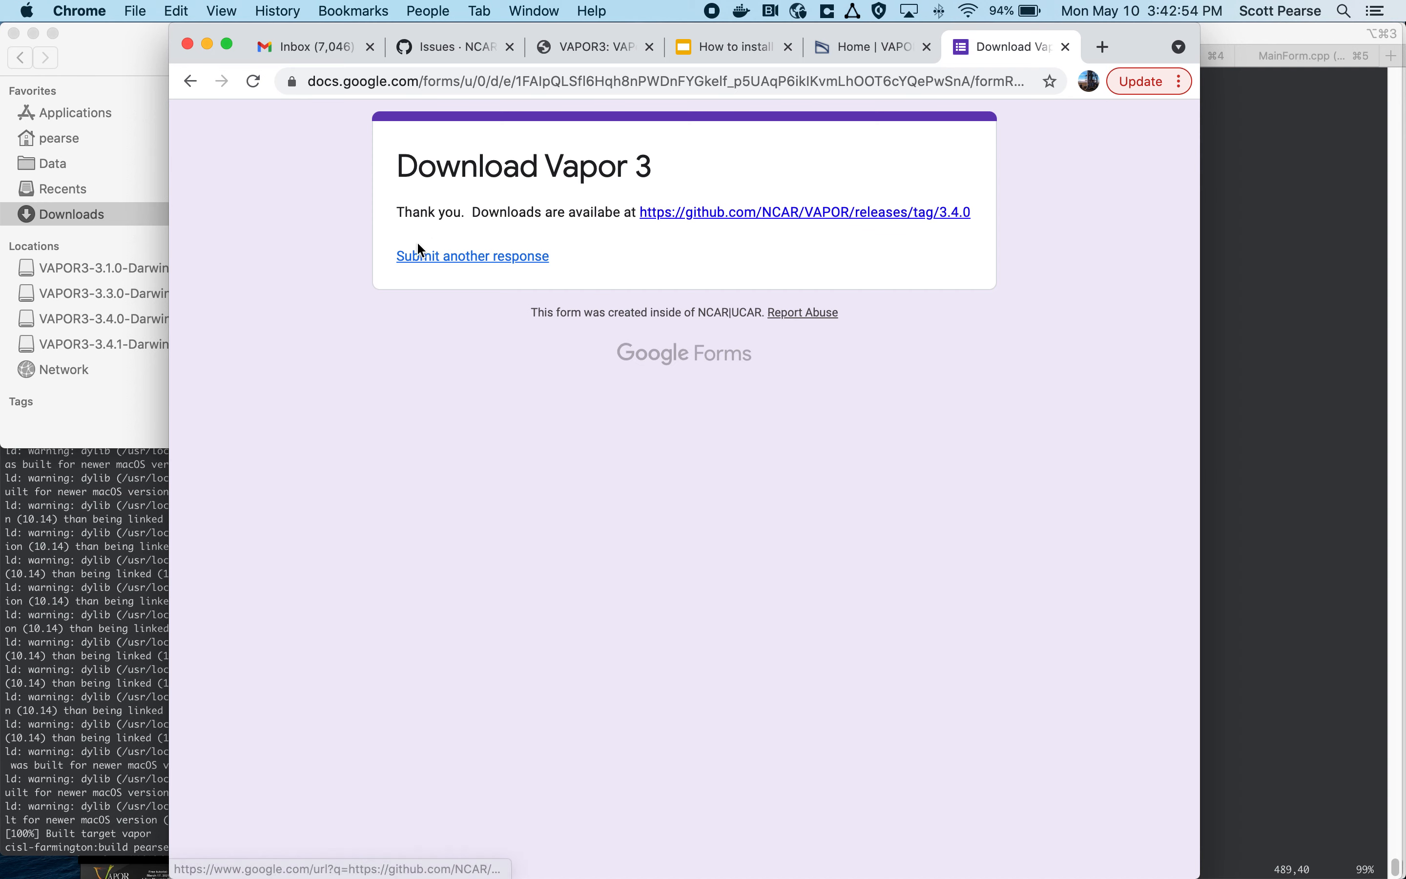
click(755, 213)
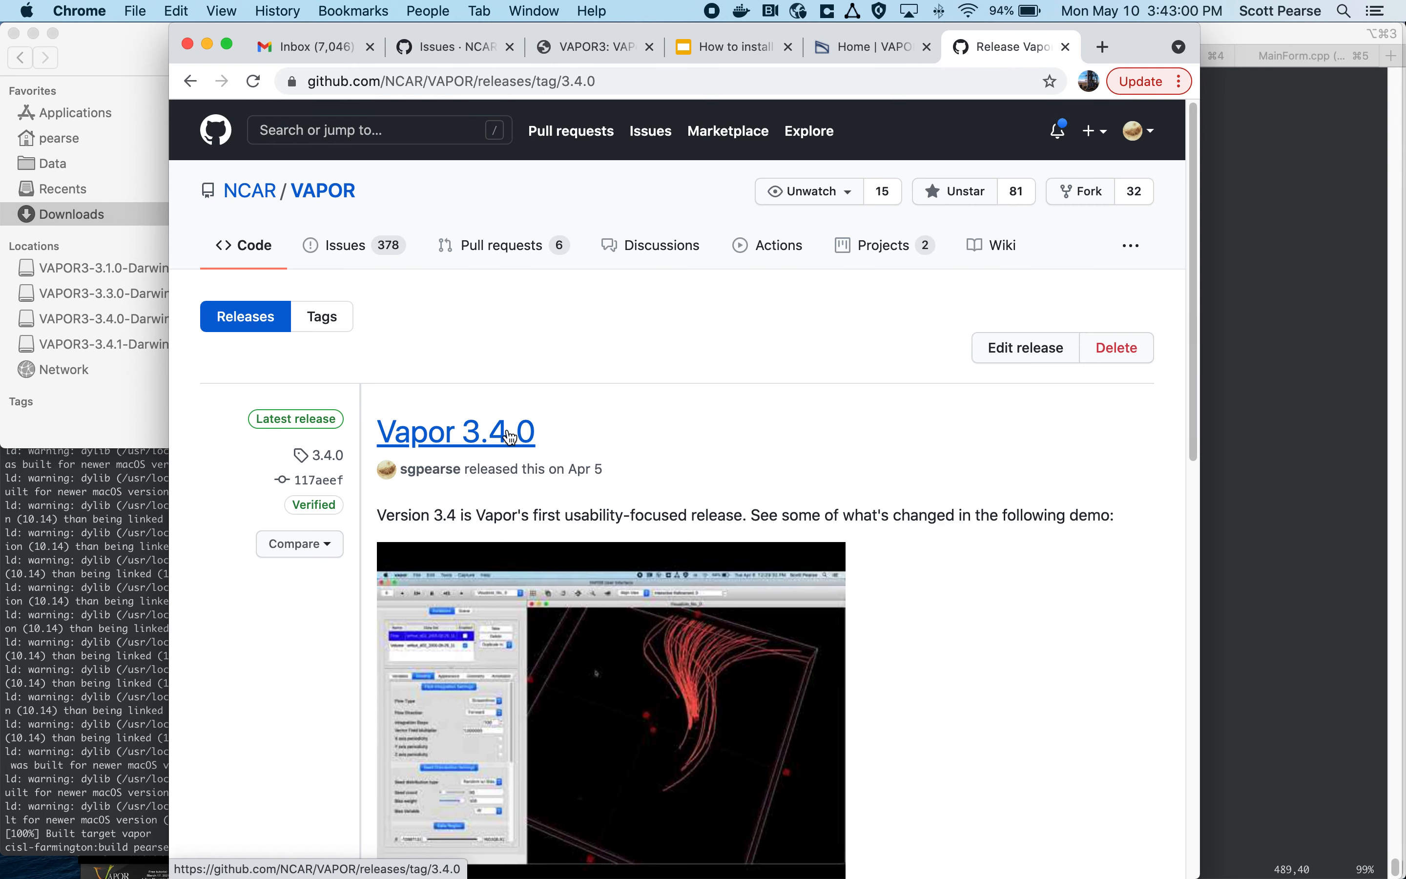
scroll(951, 391, down, 10)
scroll(947, 398, down, 6)
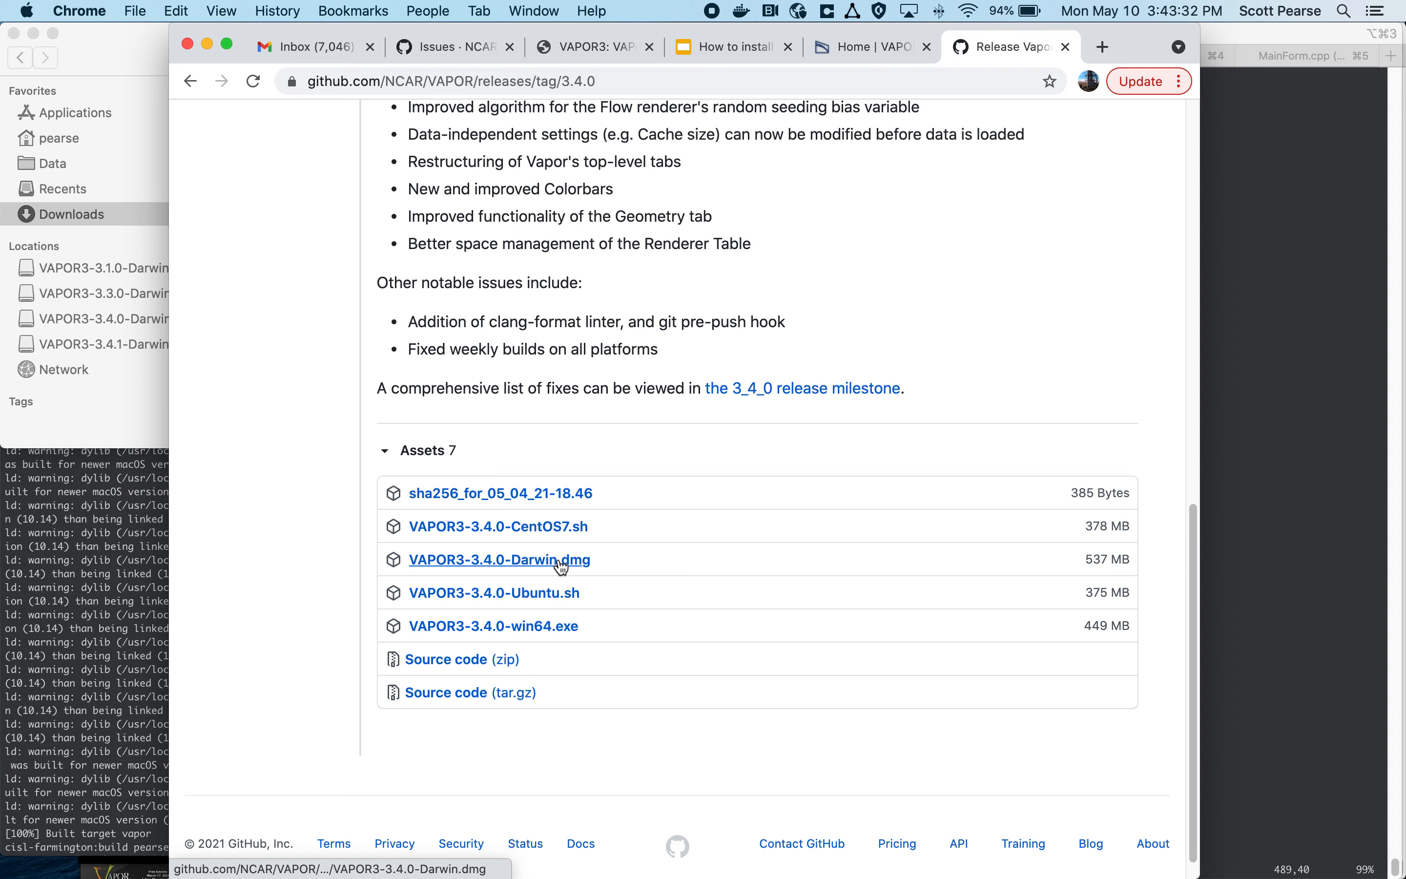
Step: Switch to Finder's Downloads folder, sort the files by date modified and locate the VAPOR disk image
mouse_move(394, 870)
click(293, 861)
scroll(417, 315, down, 5)
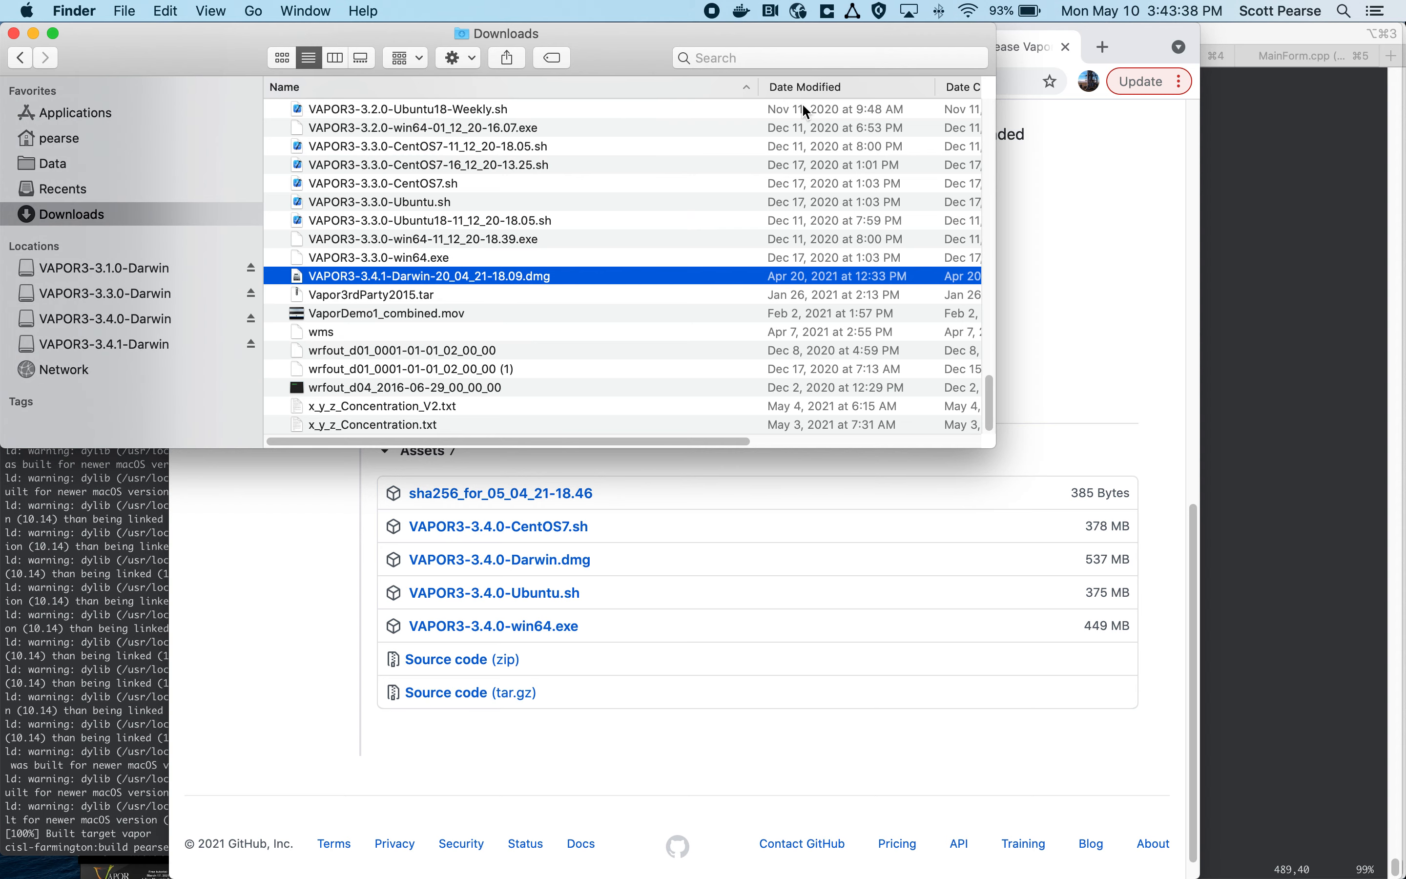
click(819, 95)
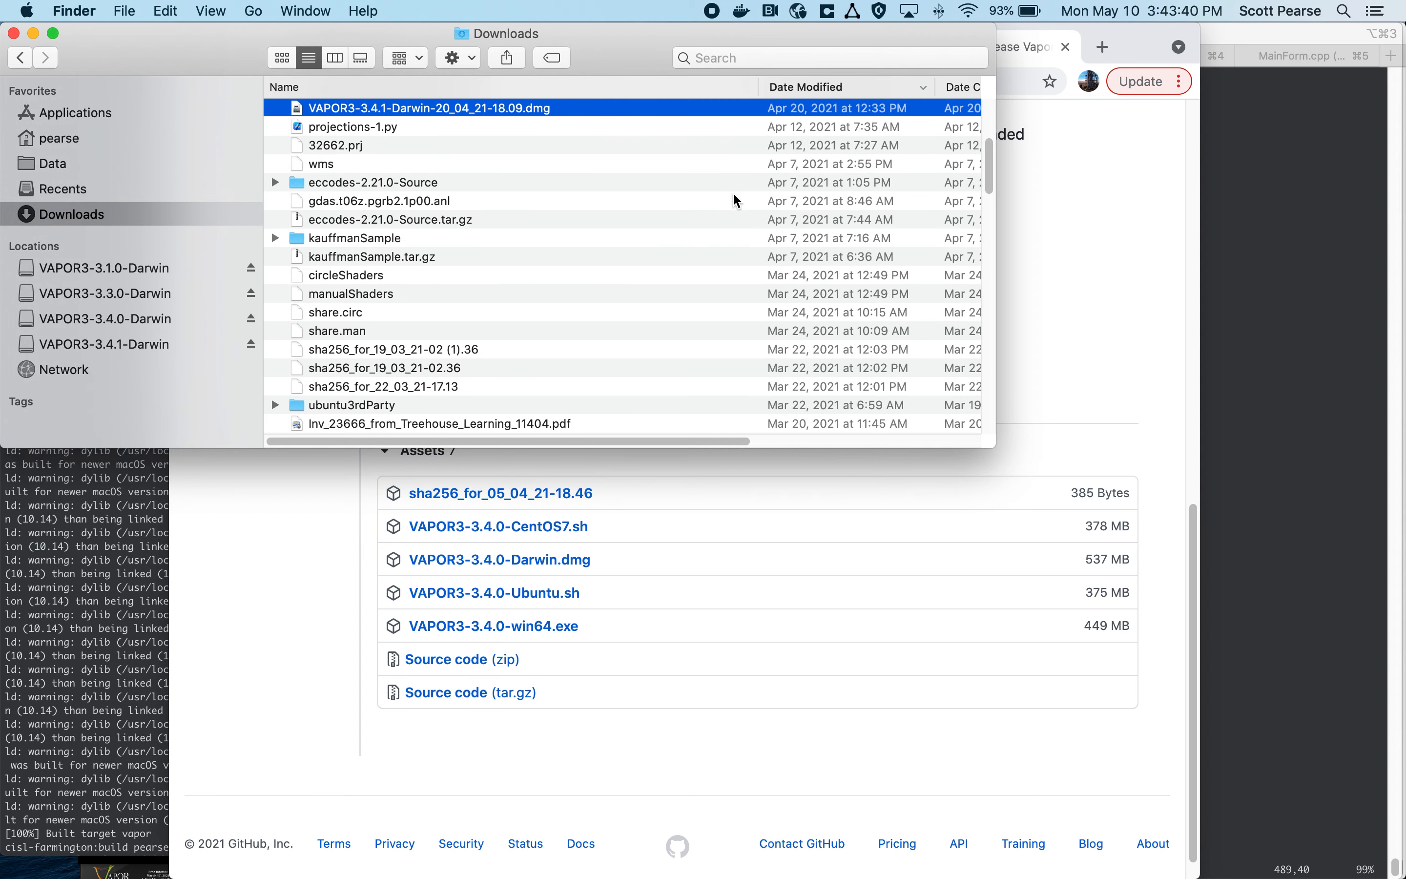
scroll(720, 210, up, 5)
scroll(532, 325, down, 2)
scroll(439, 323, down, 5)
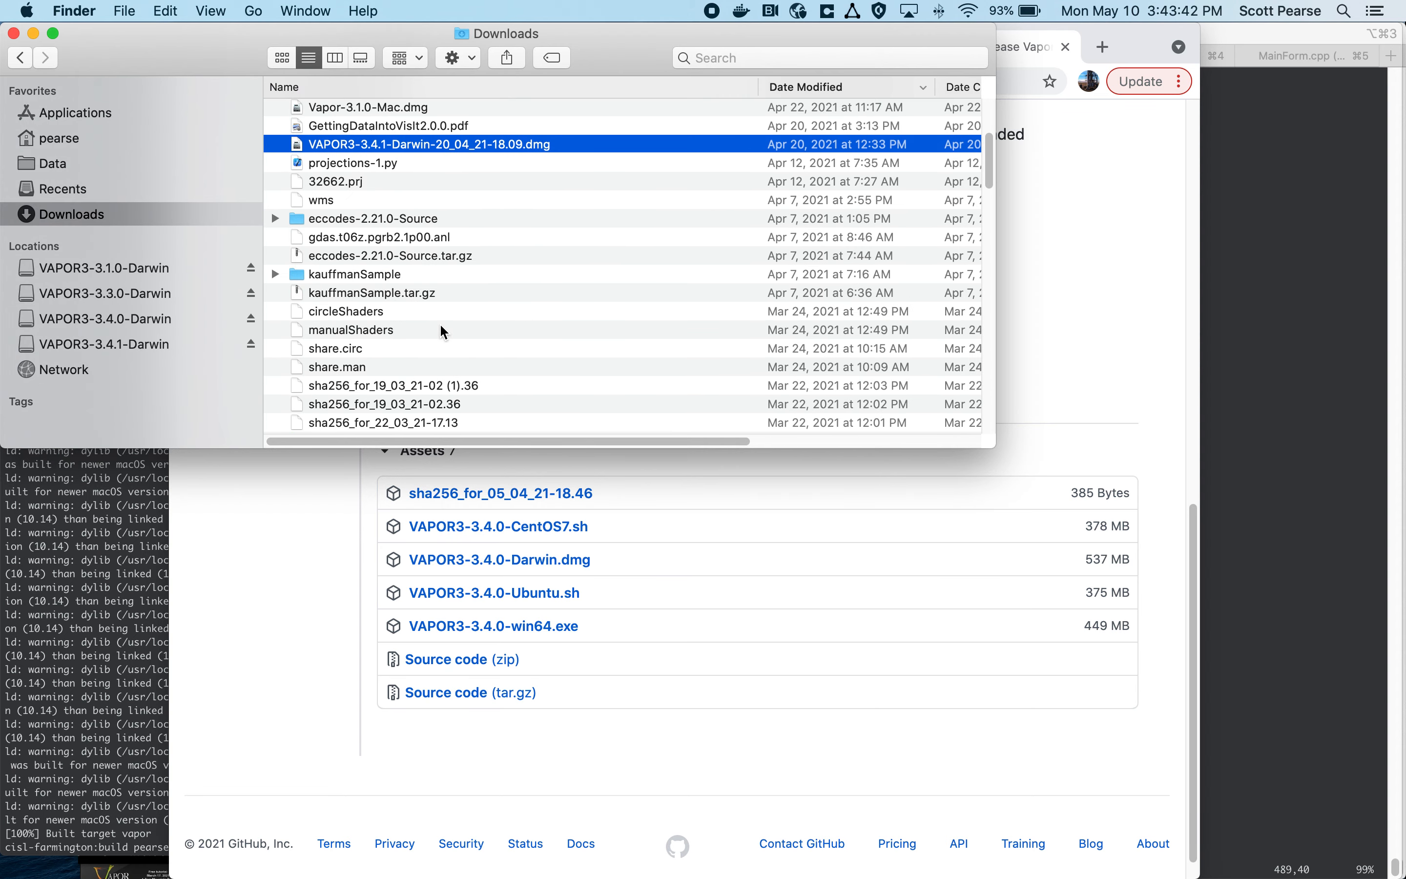
scroll(528, 183, down, 12)
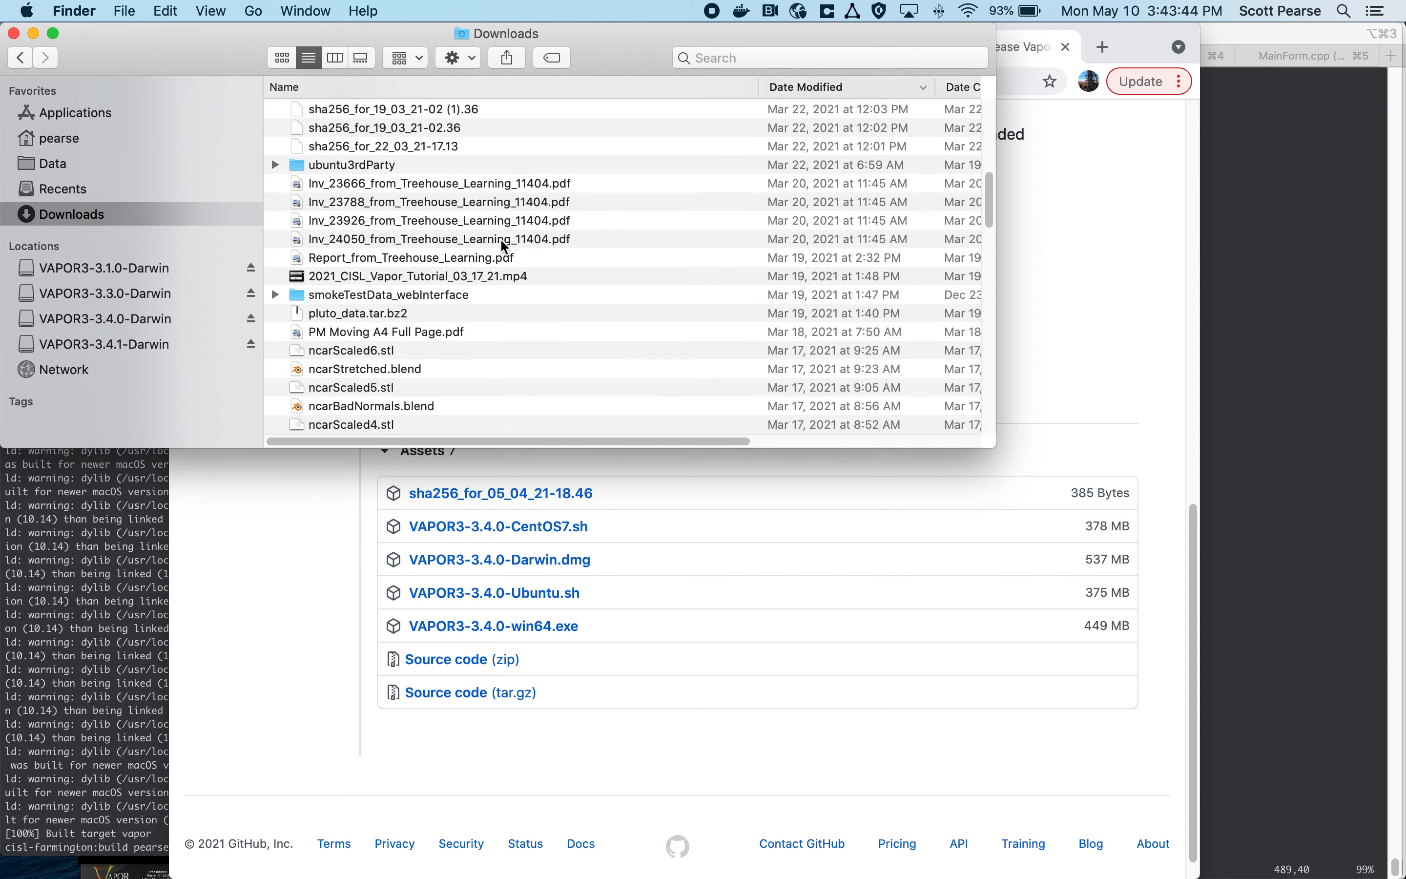
scroll(537, 307, down, 8)
scroll(537, 325, up, 20)
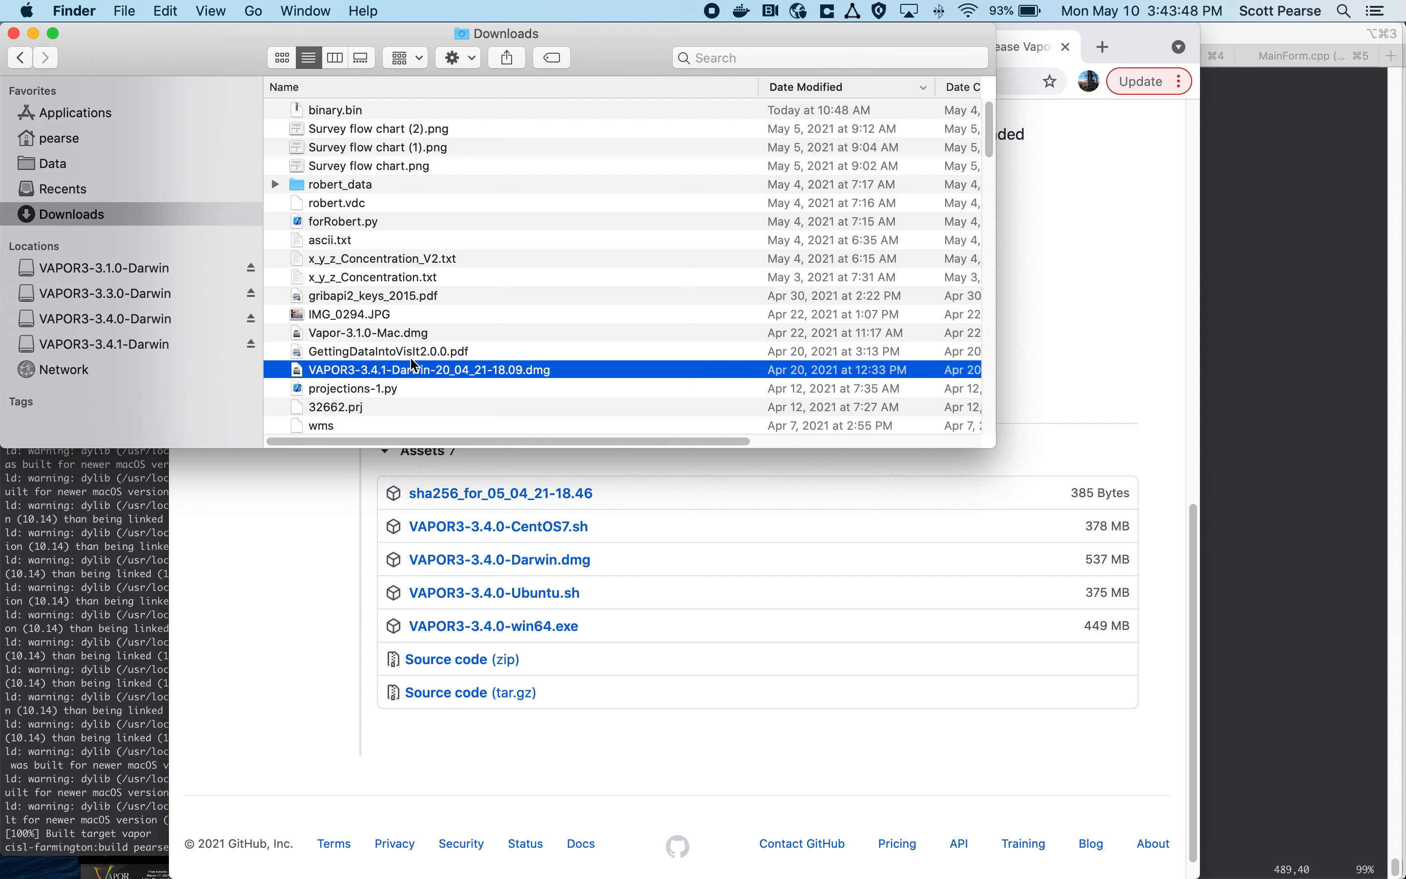
Step: Open the disk image VAPOR3-3.4.1-Darwin-20_04_21-18.09.dmg from the Downloads folder
click(436, 369)
click(298, 369)
double_click(302, 372)
Step: Copy vapor from the VAPOR3-3.4.1-Darwin image into Applications, replacing the existing version
drag(440, 376, 444, 284)
key(Escape)
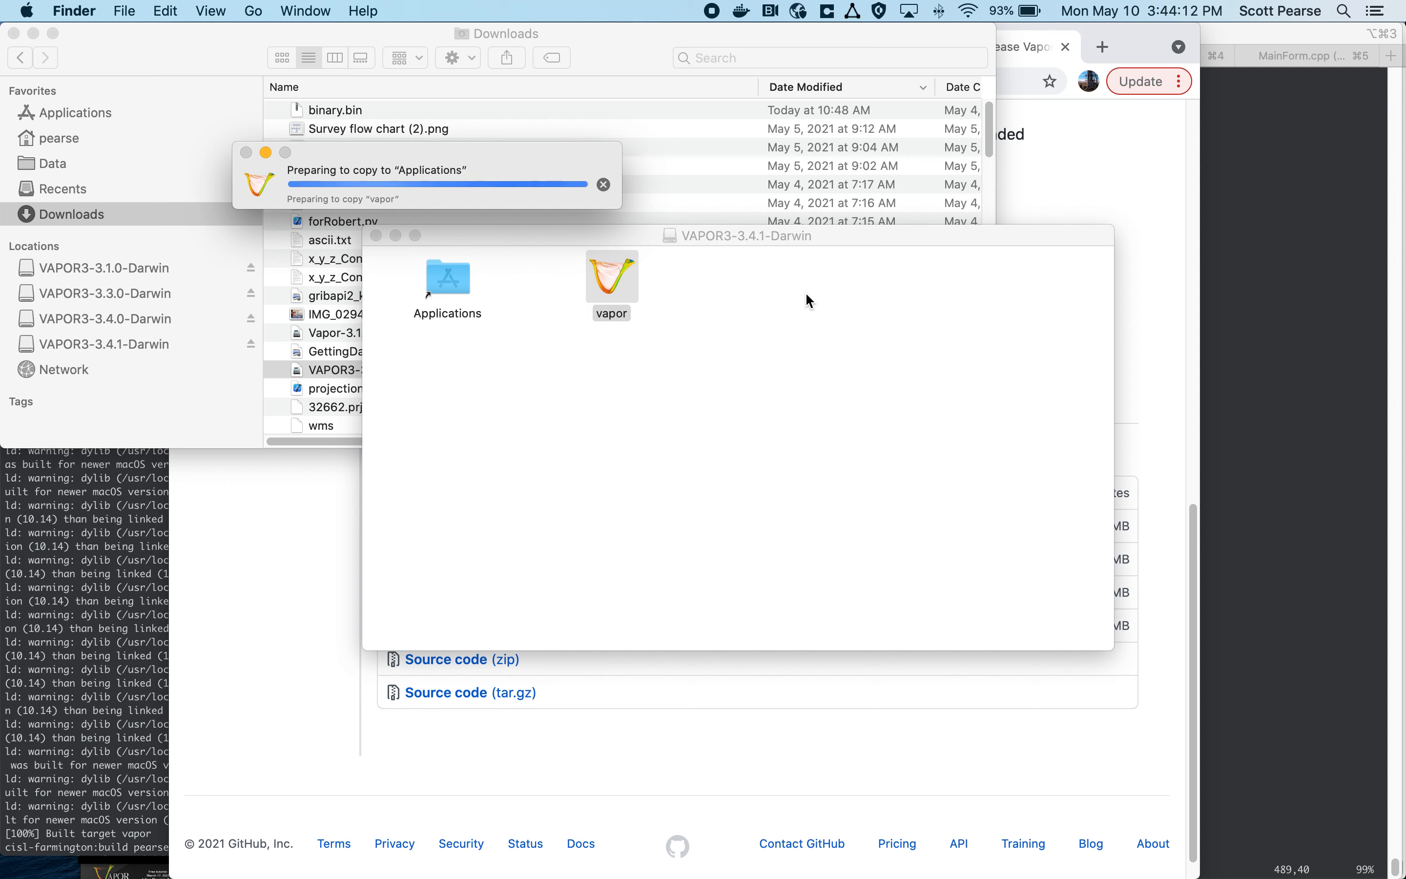
mouse_move(718, 859)
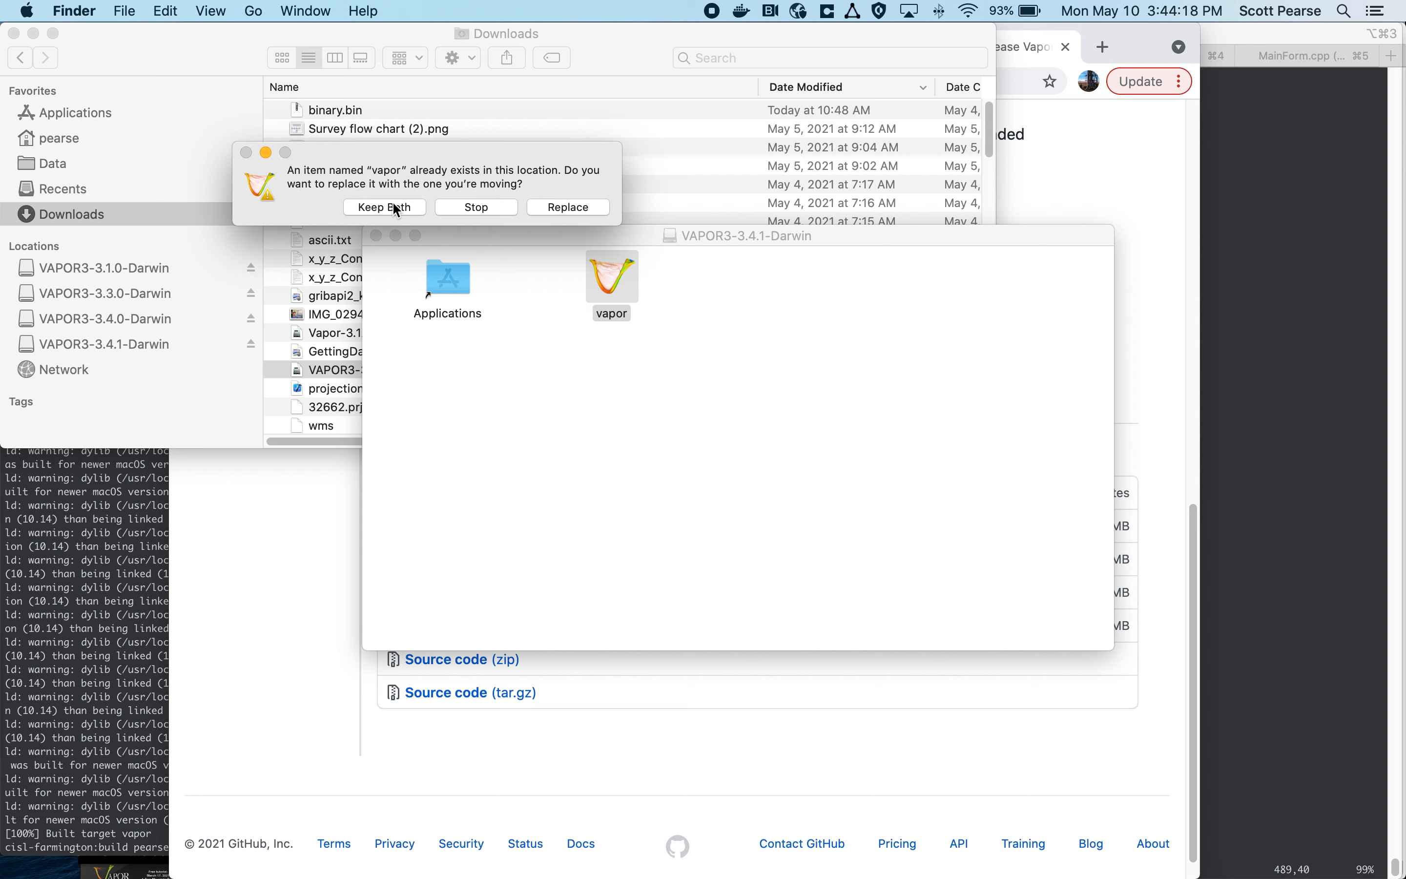
click(550, 207)
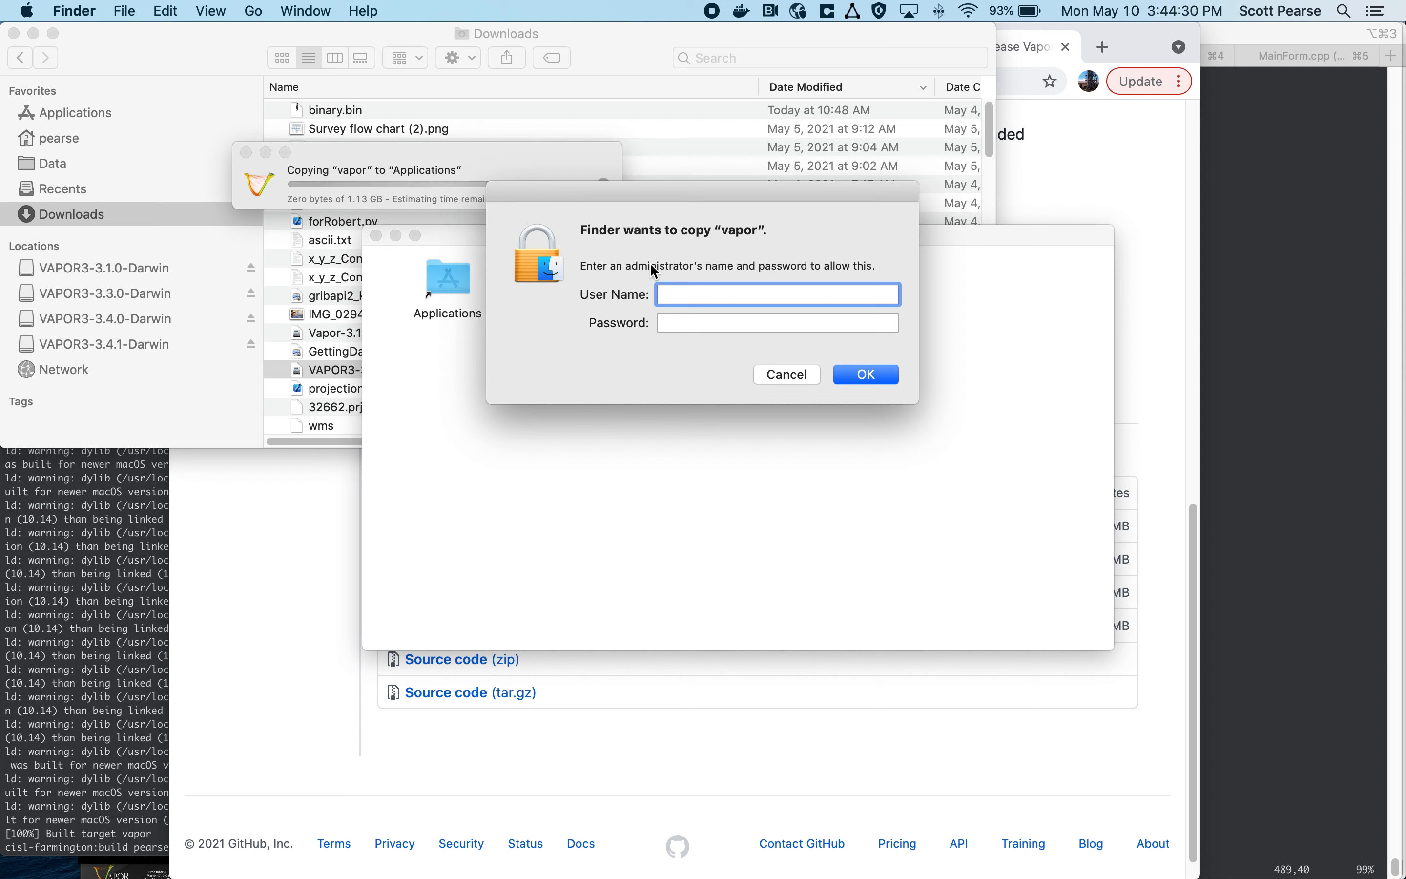
Step: Authorize the copy by entering the administrator's user name and password
text(pearseadmin)
key(Tab)
text(••••••••••)
key(Return)
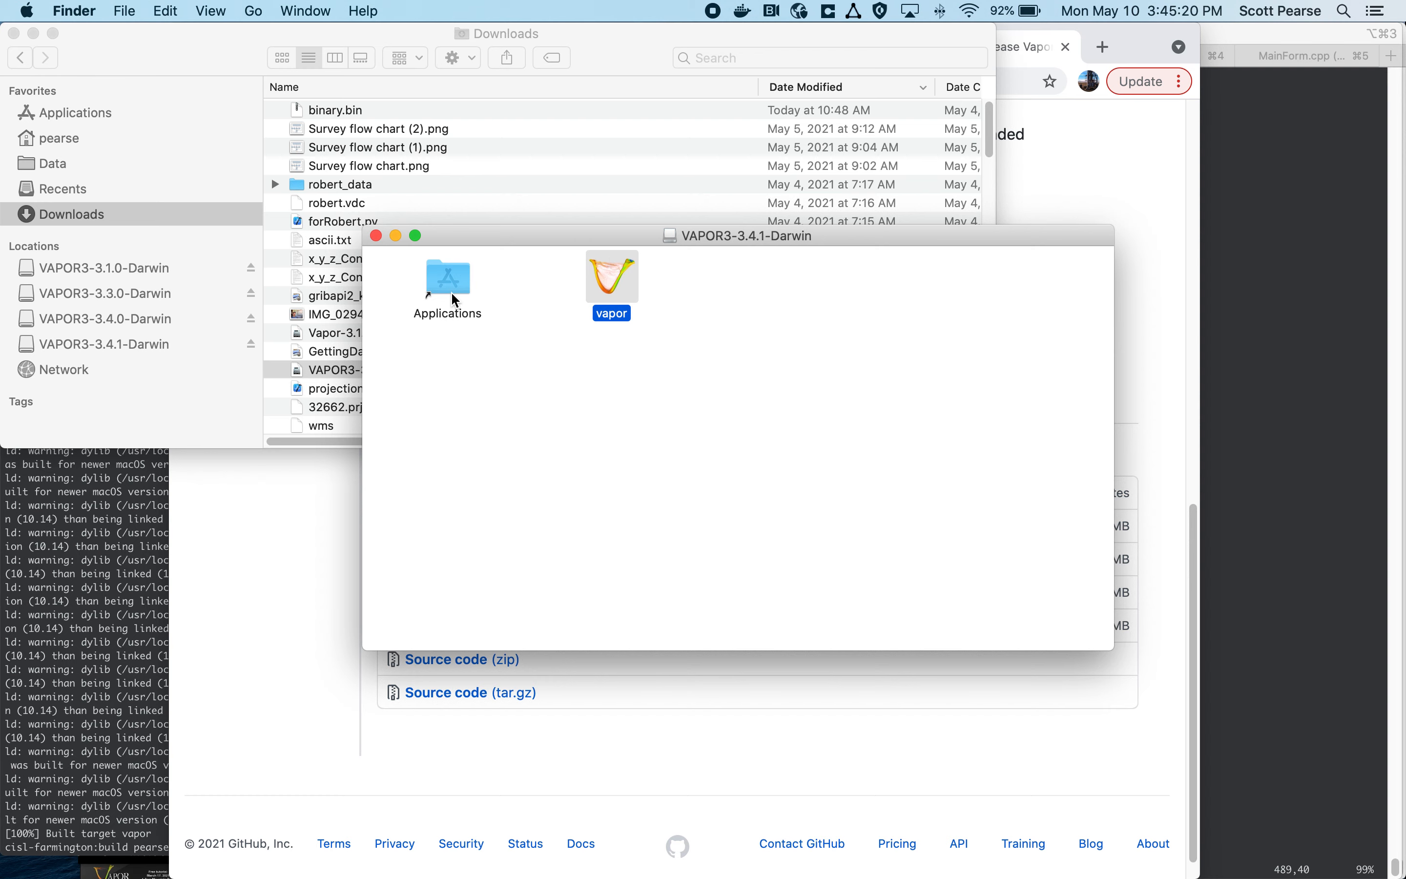
Step: Open the Applications folder from the disk image and try to launch the vapor application
click(465, 284)
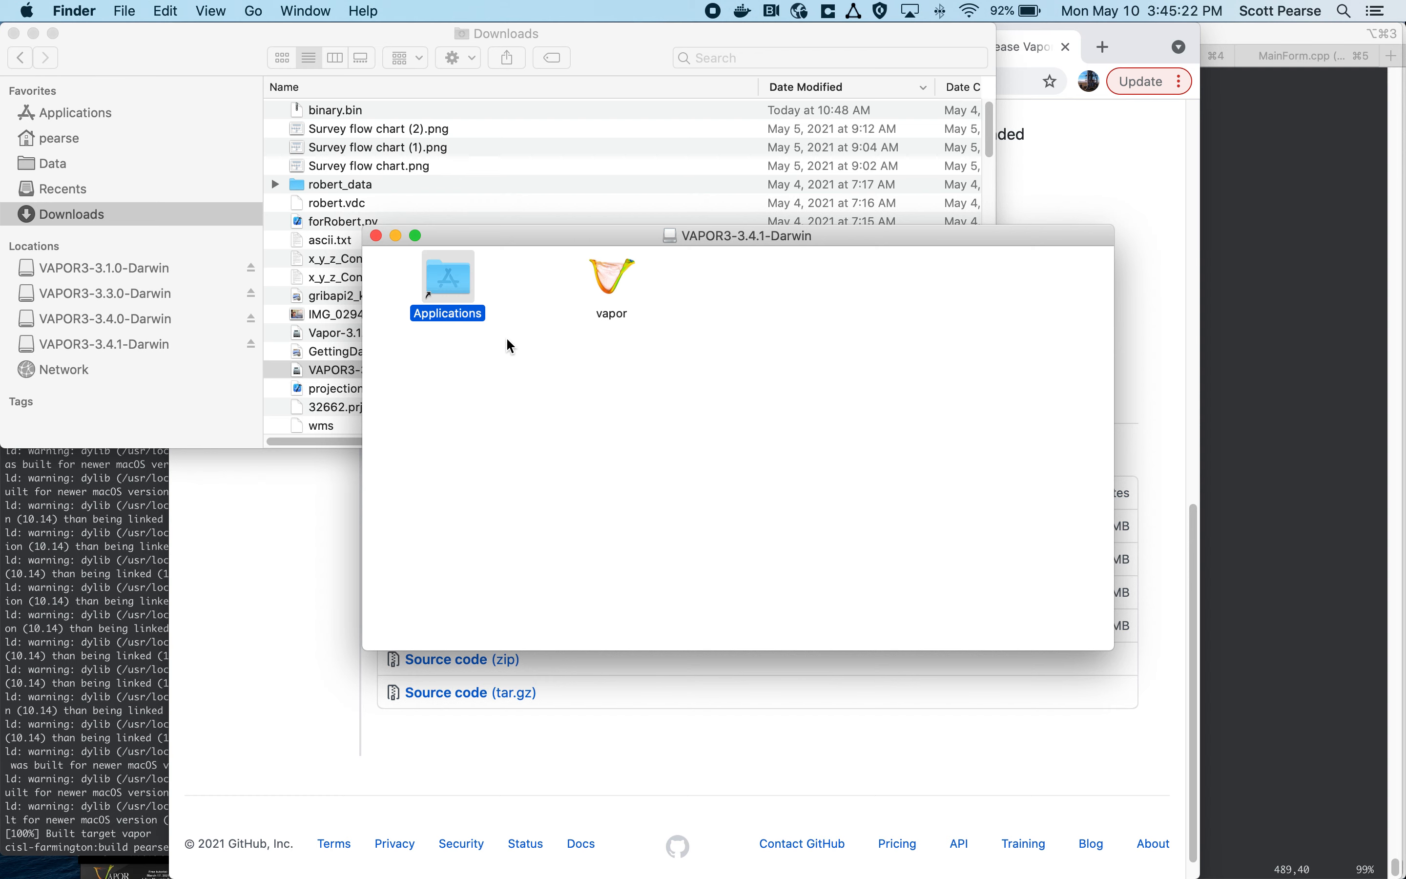
double_click(447, 291)
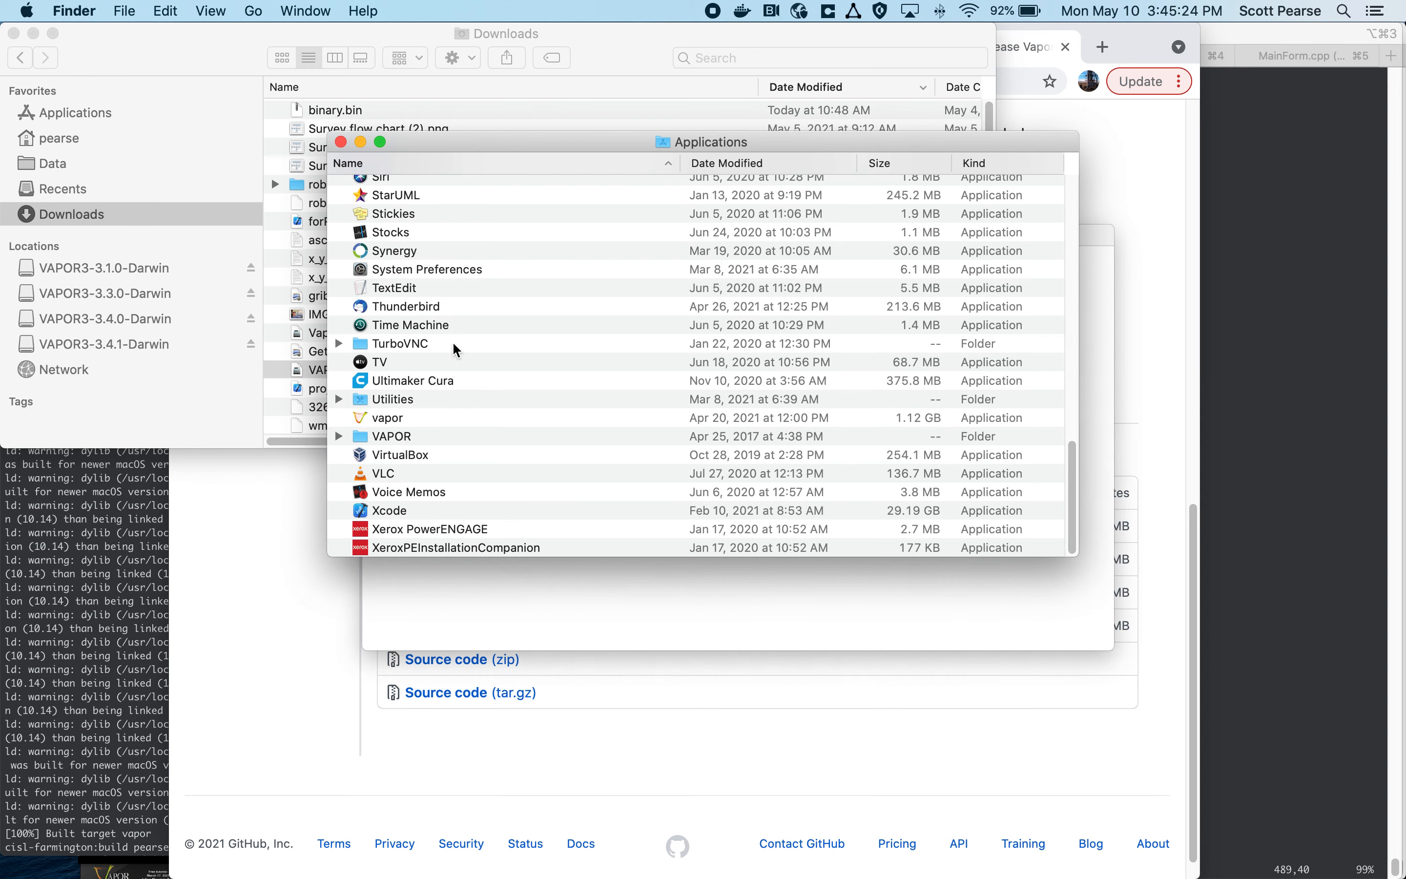
click(399, 419)
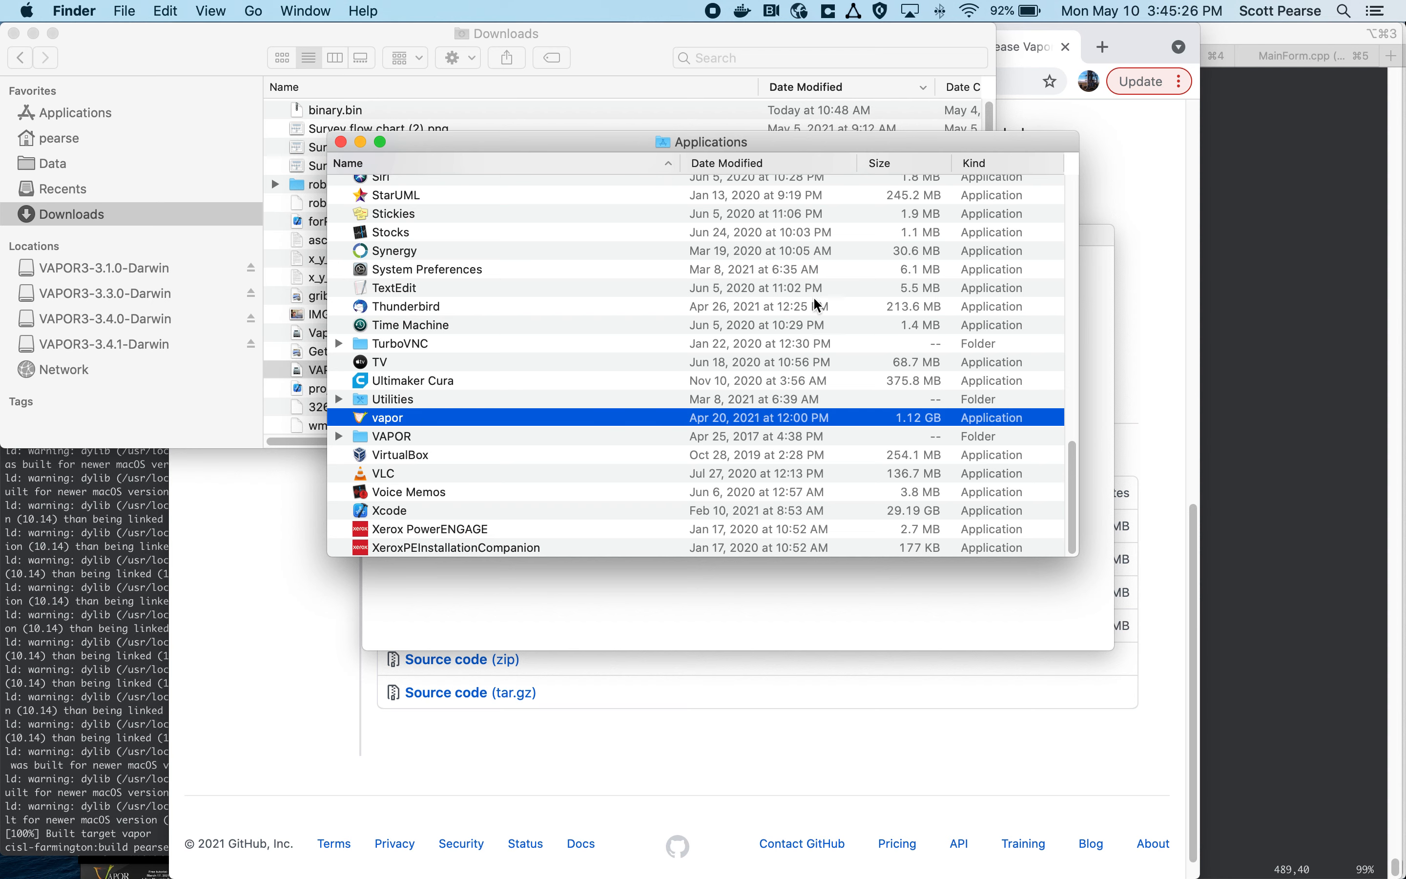
double_click(387, 417)
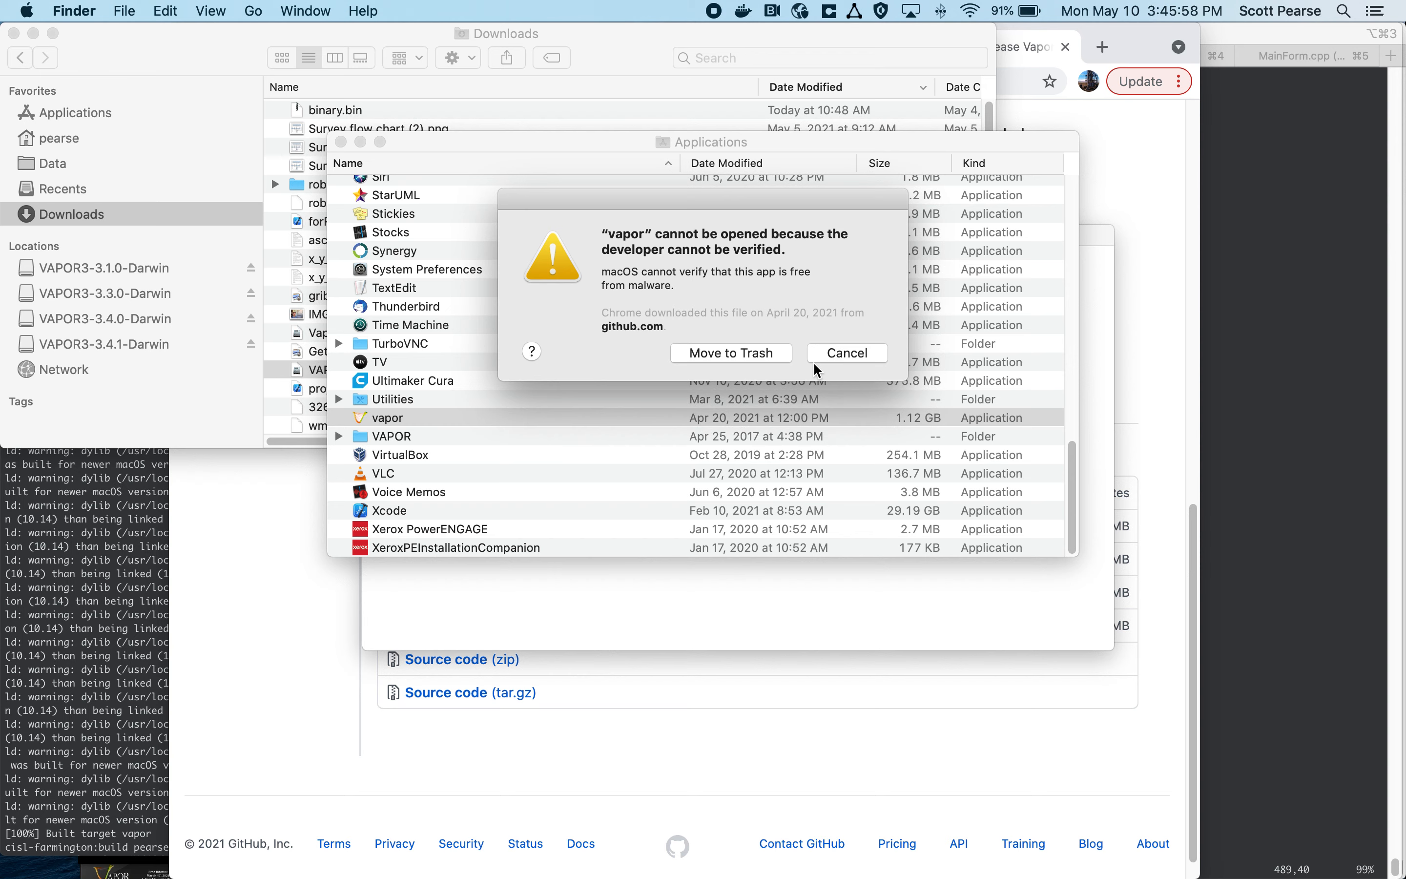
click(829, 360)
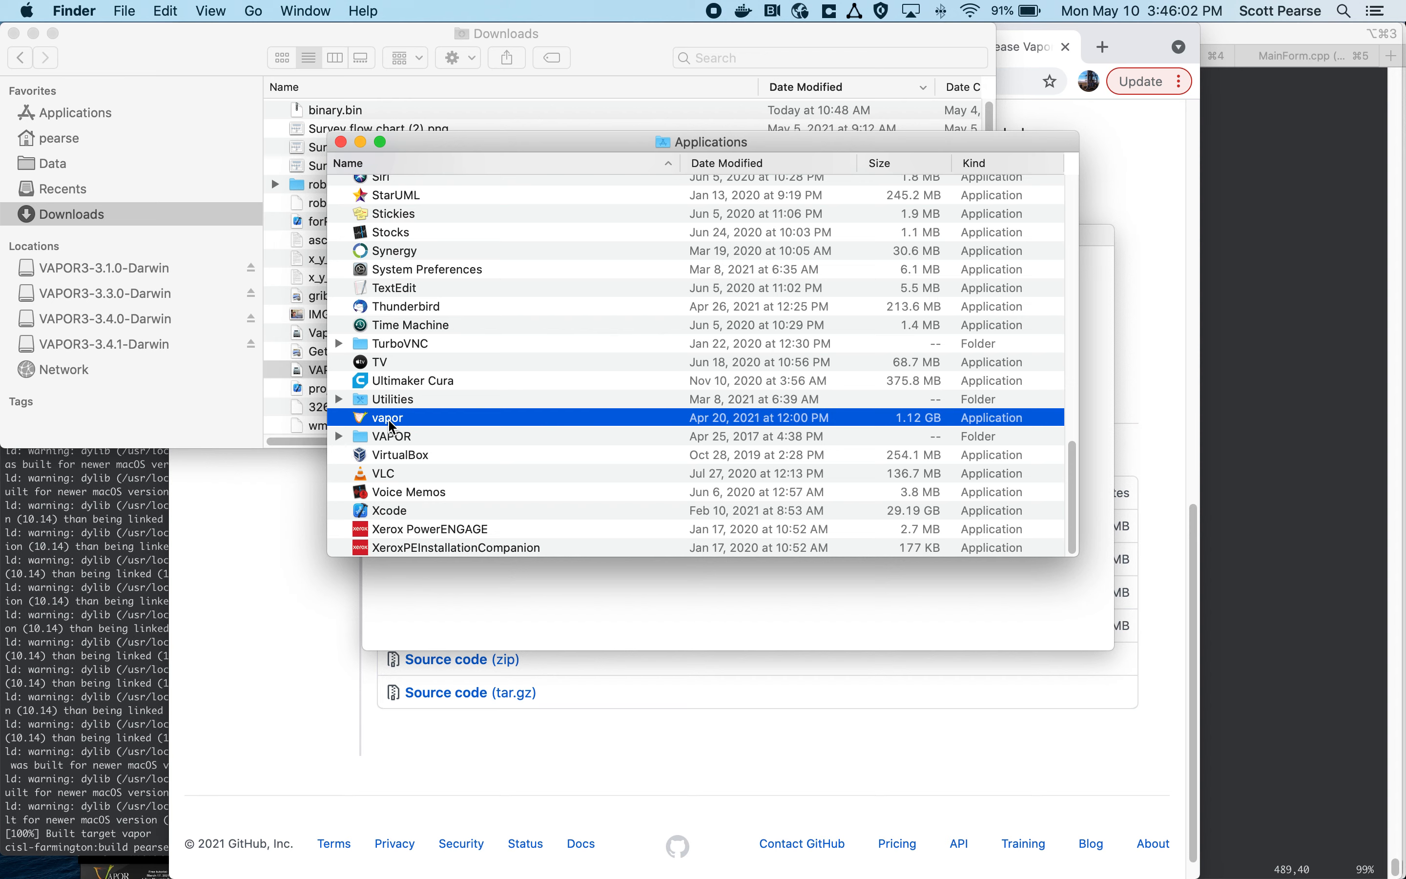
Step: Open the vapor application by overriding the macOS developer verification, and maximize the VAPOR User Interface window
right_click(391, 426)
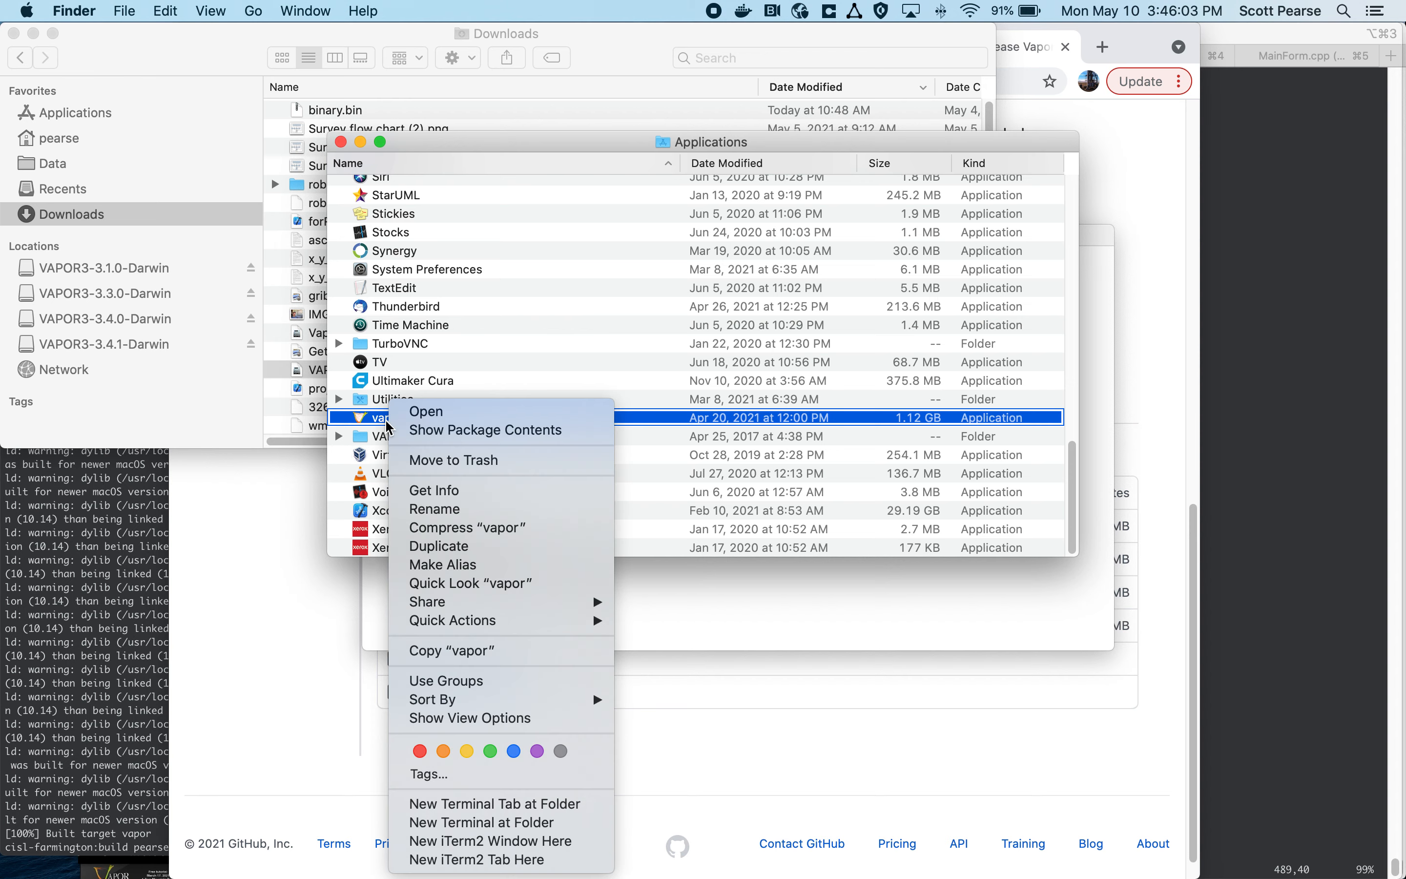
click(487, 418)
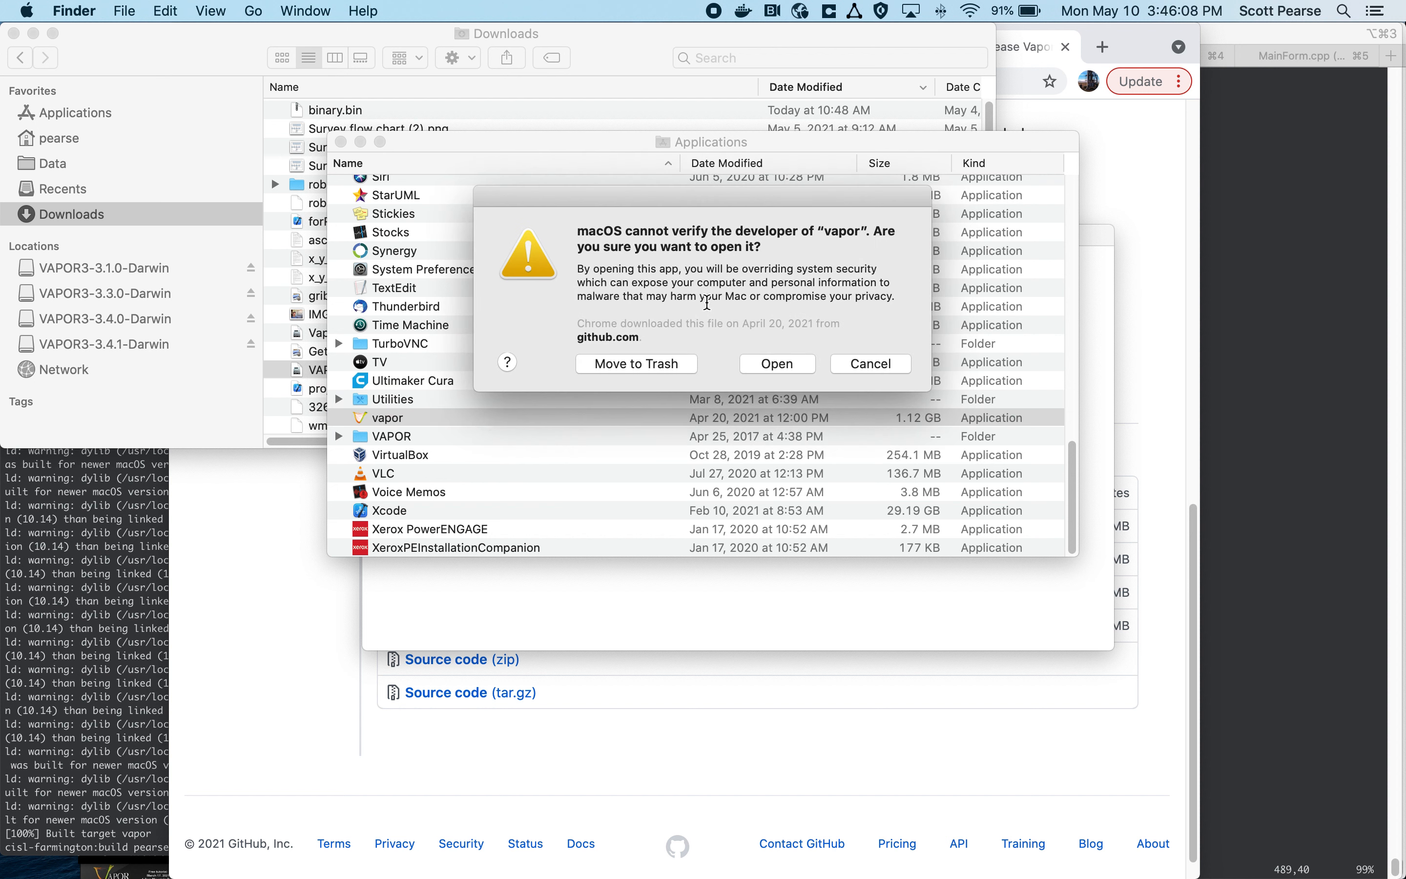
click(780, 373)
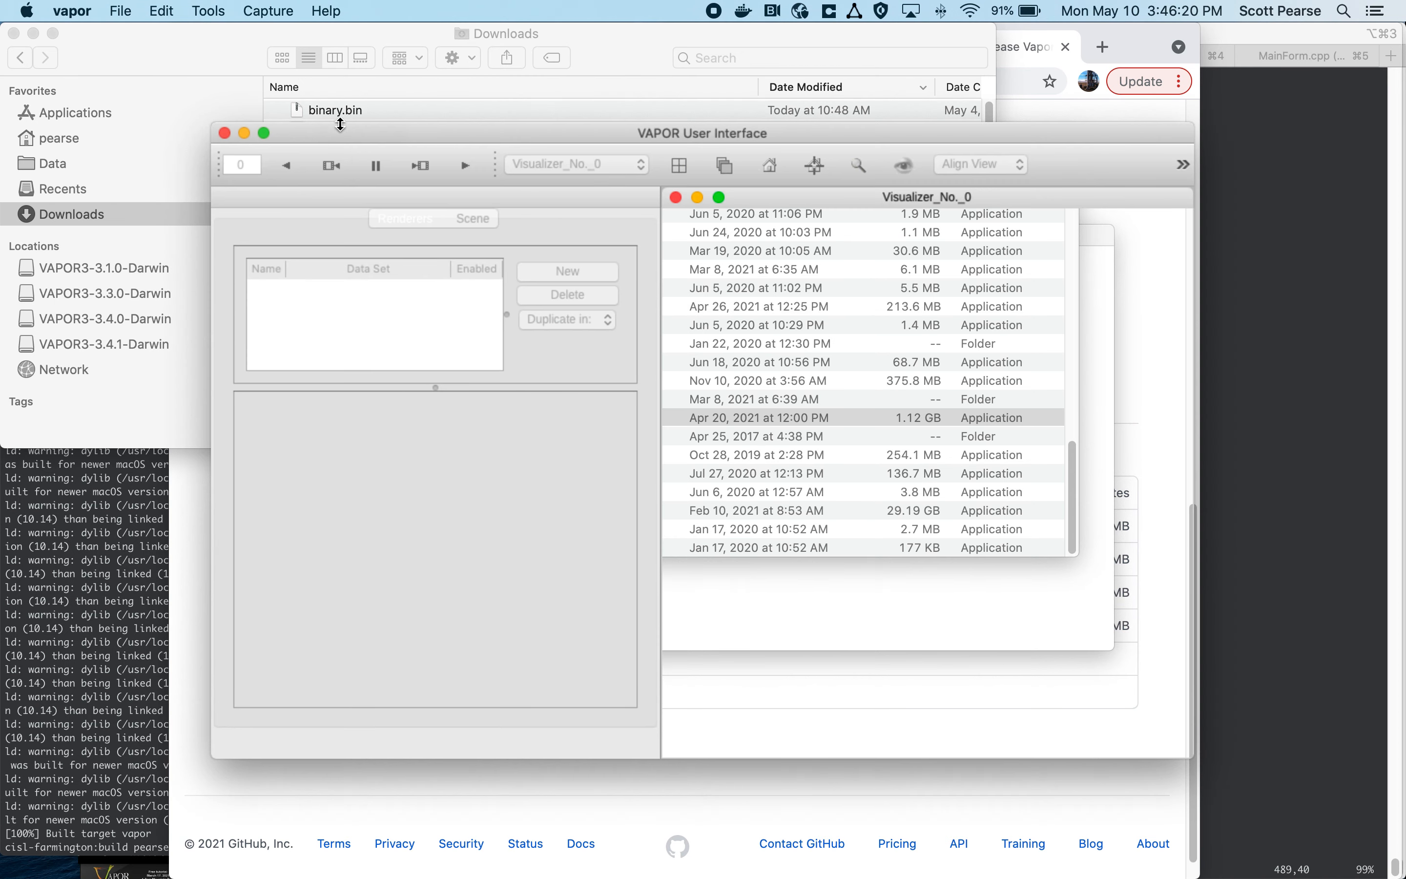
double_click(387, 131)
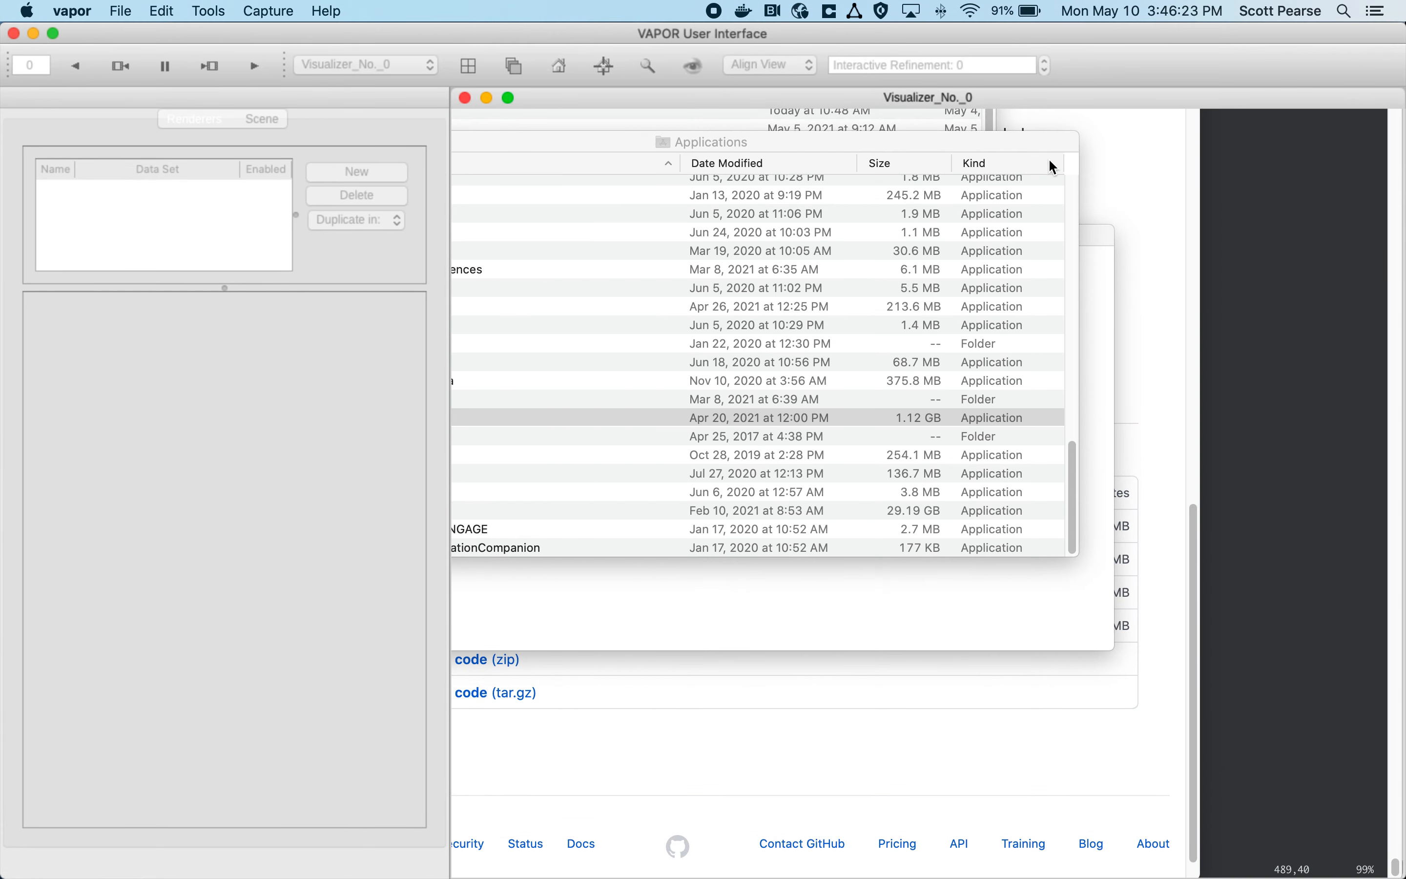
Step: Start a data import in VAPOR and allow it to access files in the Downloads folder
click(119, 9)
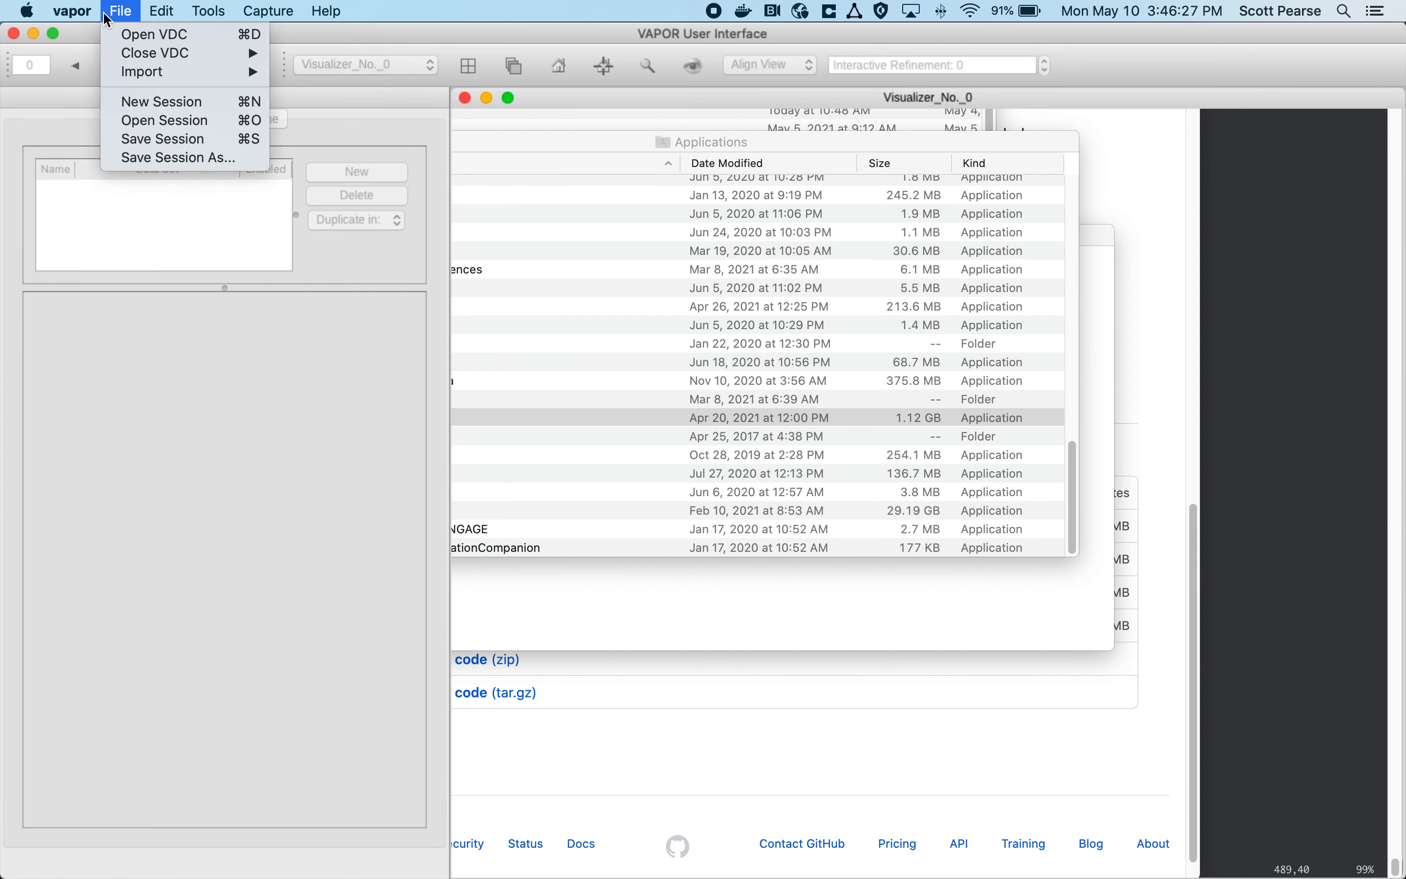
mouse_move(250, 72)
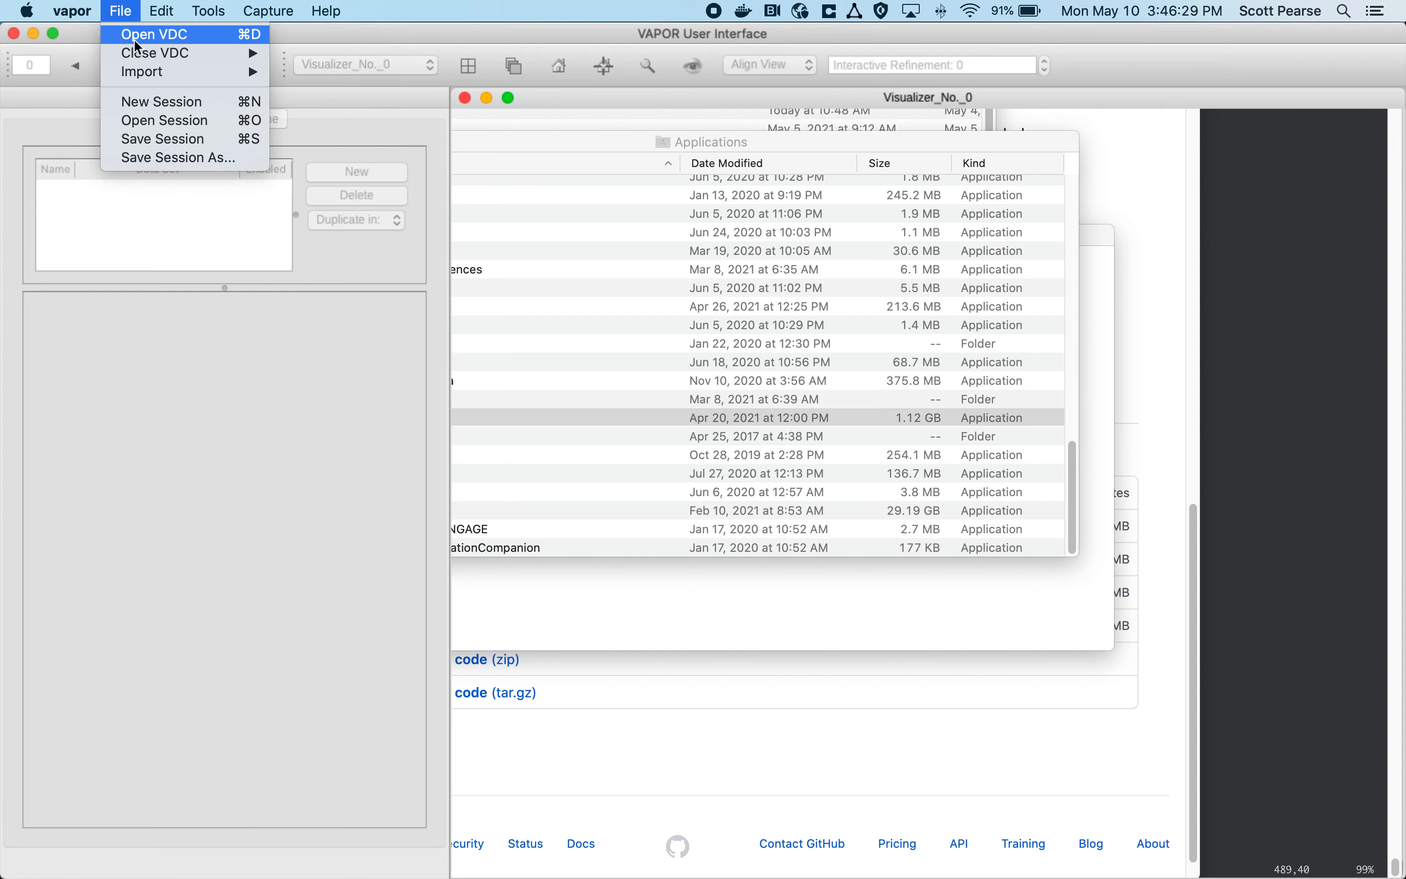
click(296, 73)
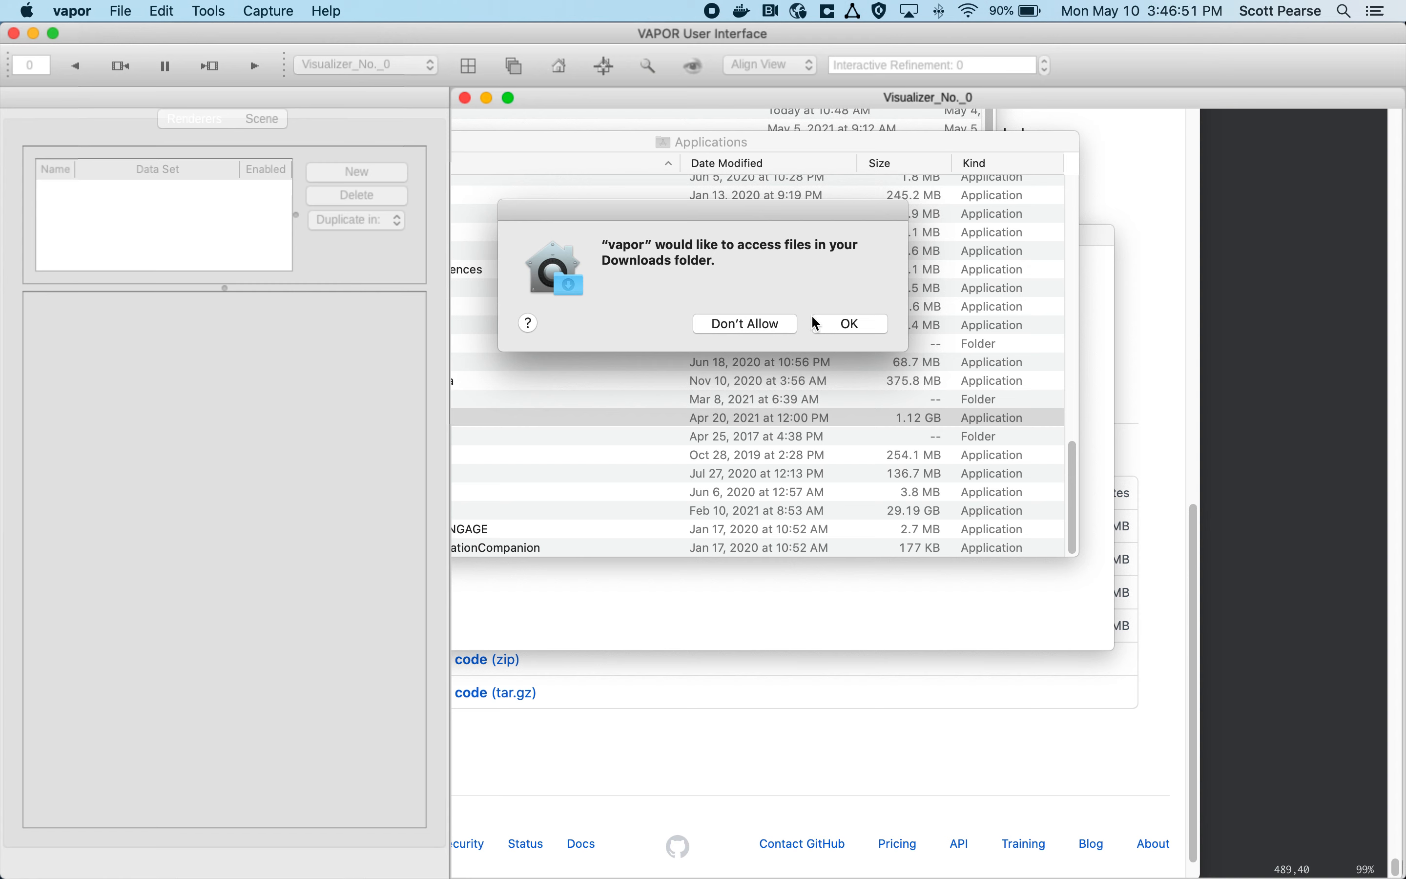
click(828, 331)
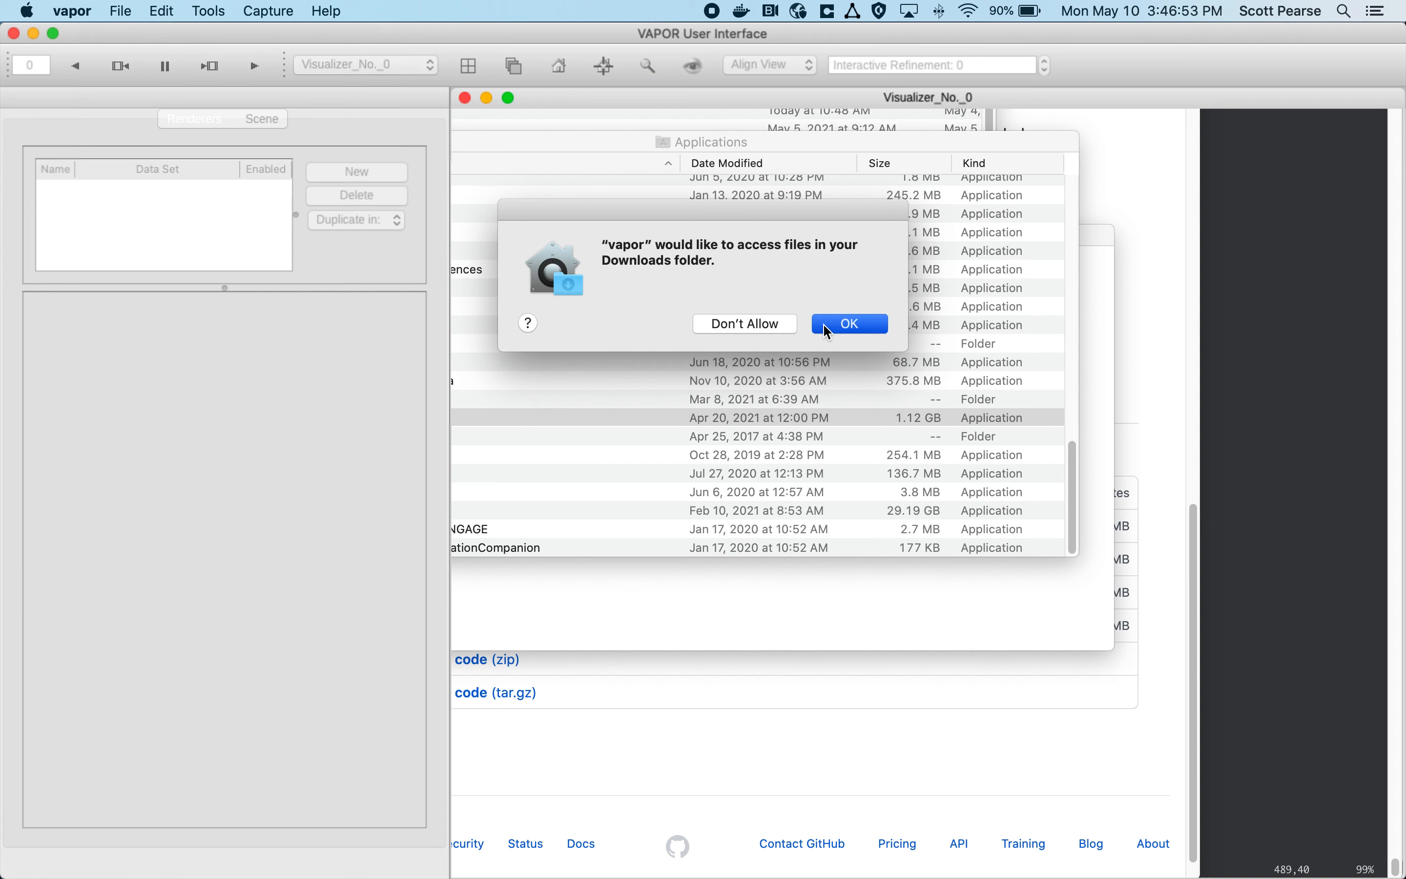
Step: Allow access to the Downloads folder and import the wrfout_d02_2005-08-30 data from the wrf folder
click(828, 332)
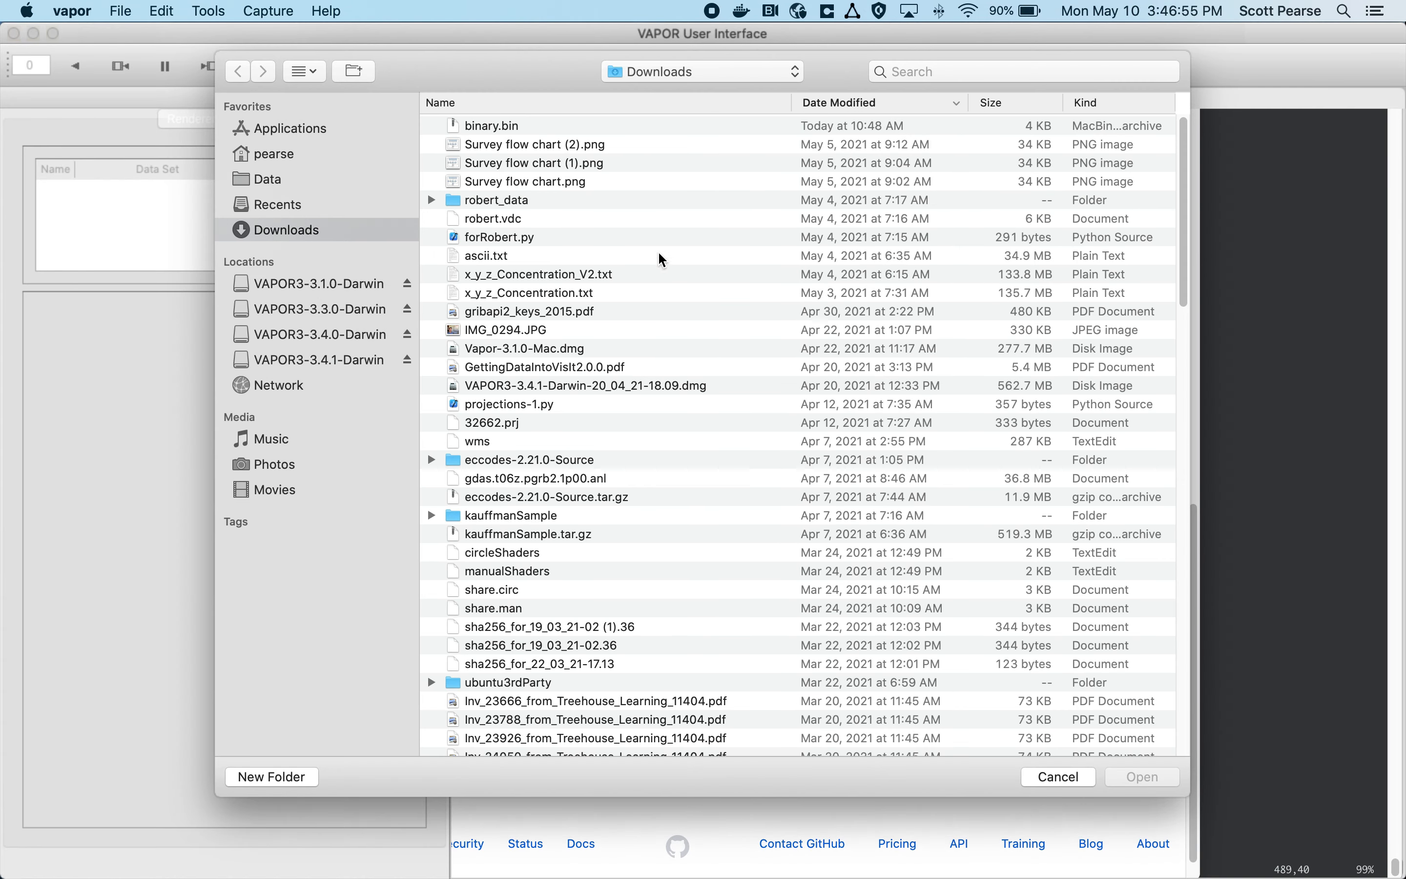
click(749, 73)
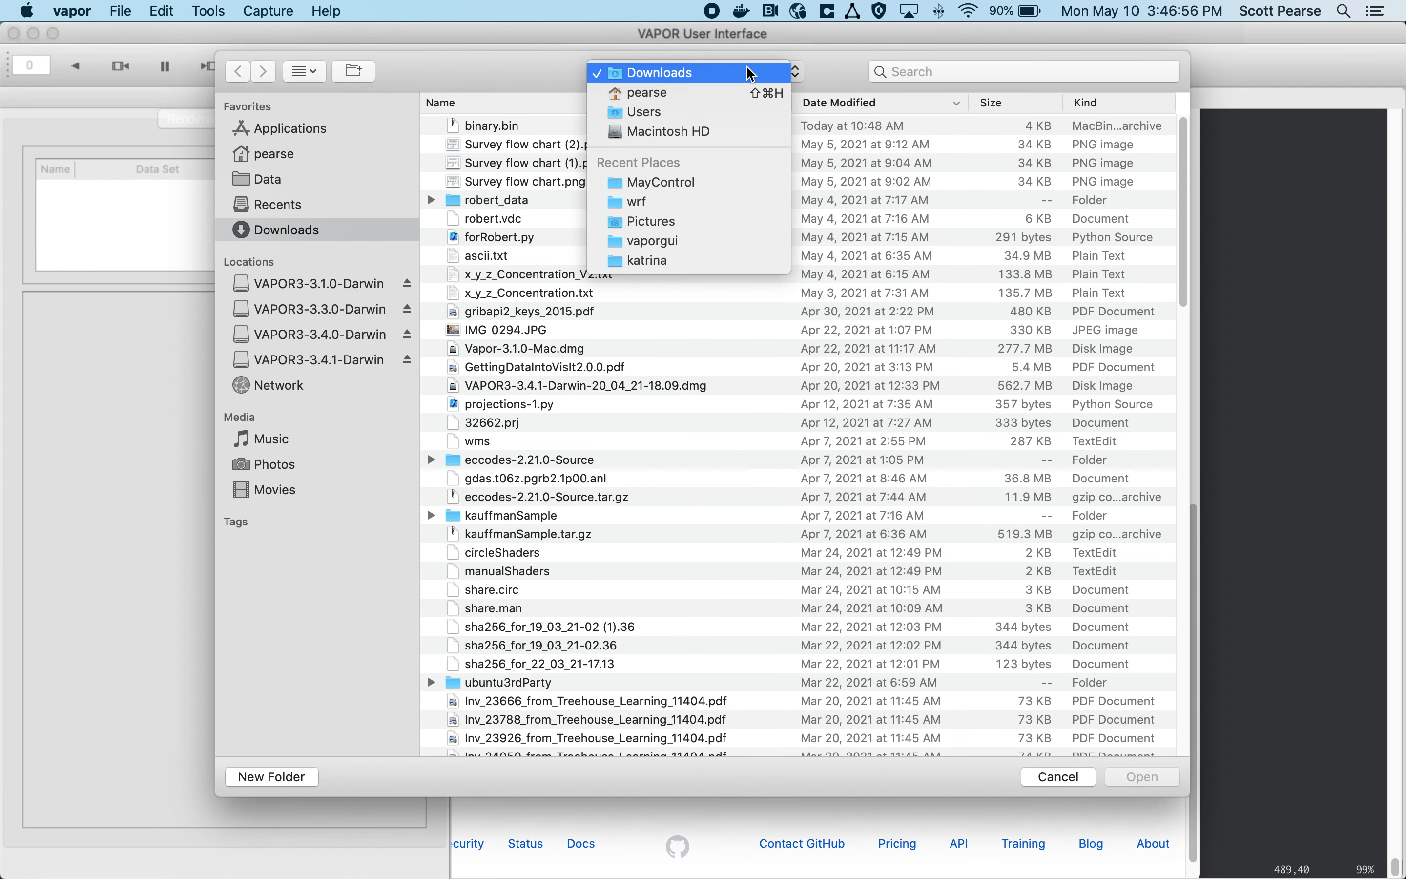
click(759, 201)
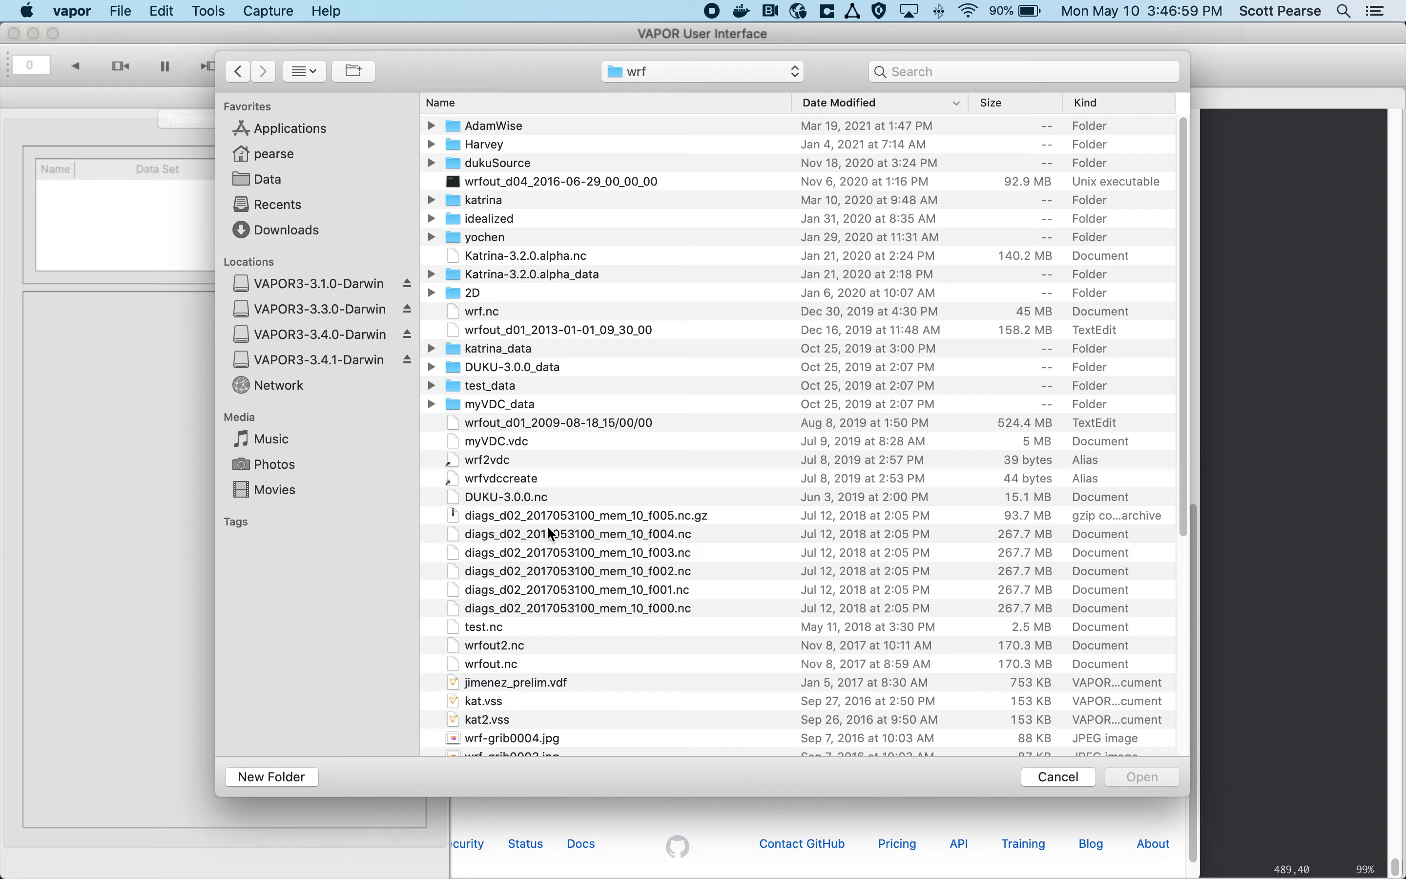
scroll(552, 533, down, 10)
double_click(581, 562)
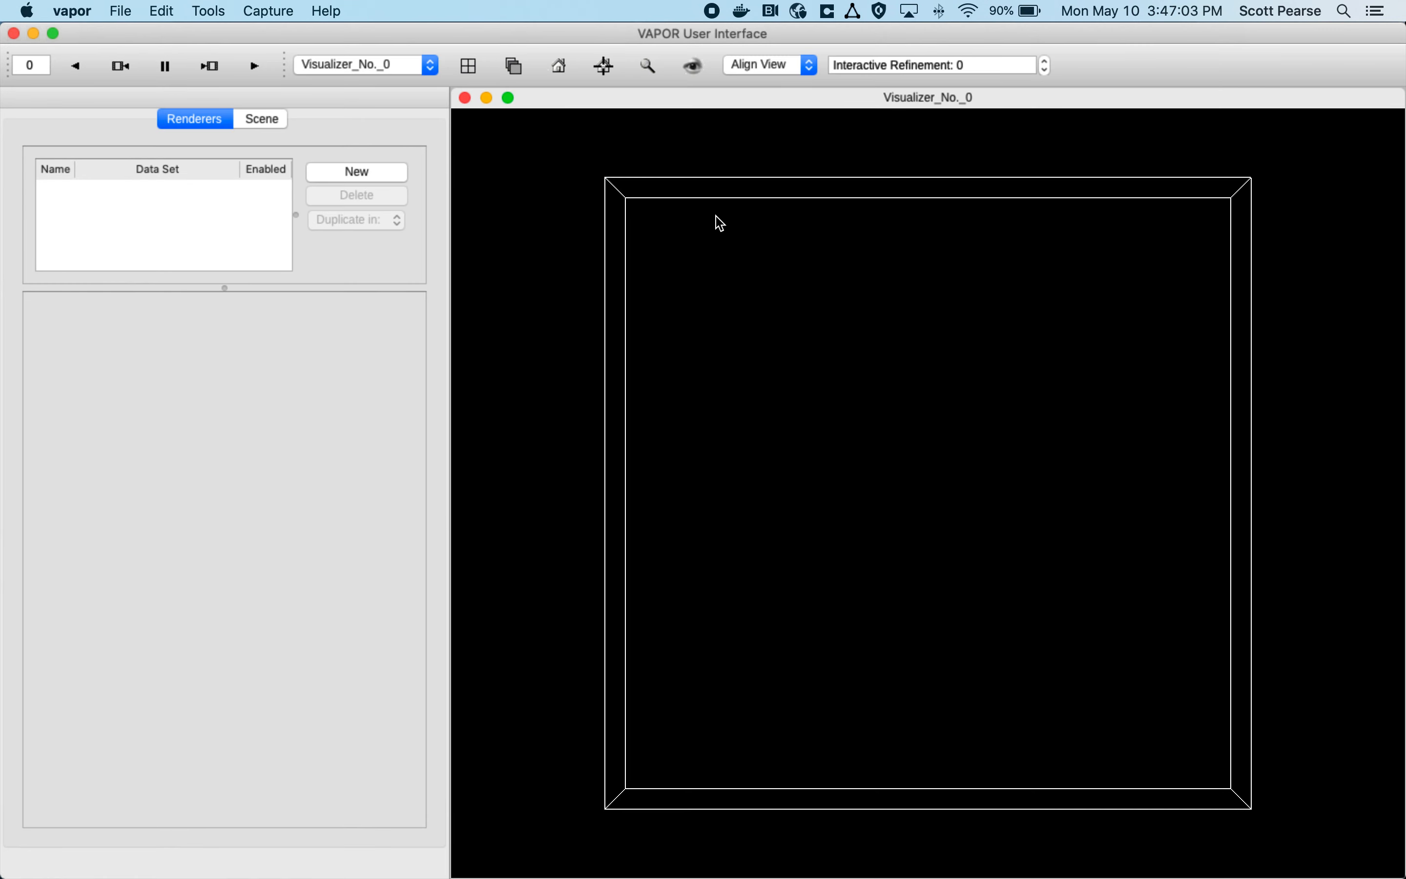
Step: Add a new Volume renderer for the imported wrfout_d02_2005-08-30 data set
drag(715, 216, 790, 366)
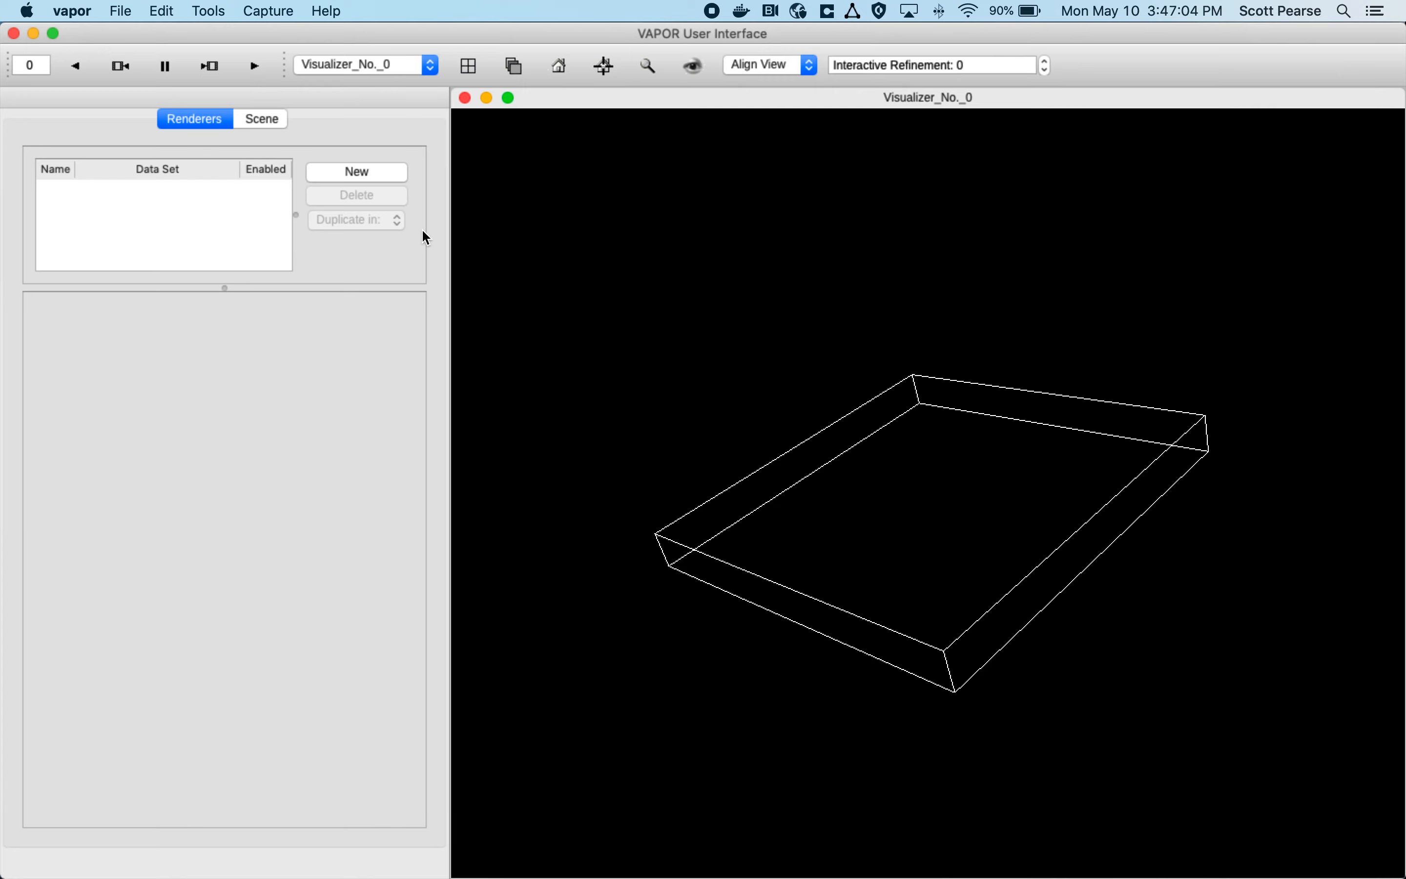
click(375, 180)
double_click(511, 639)
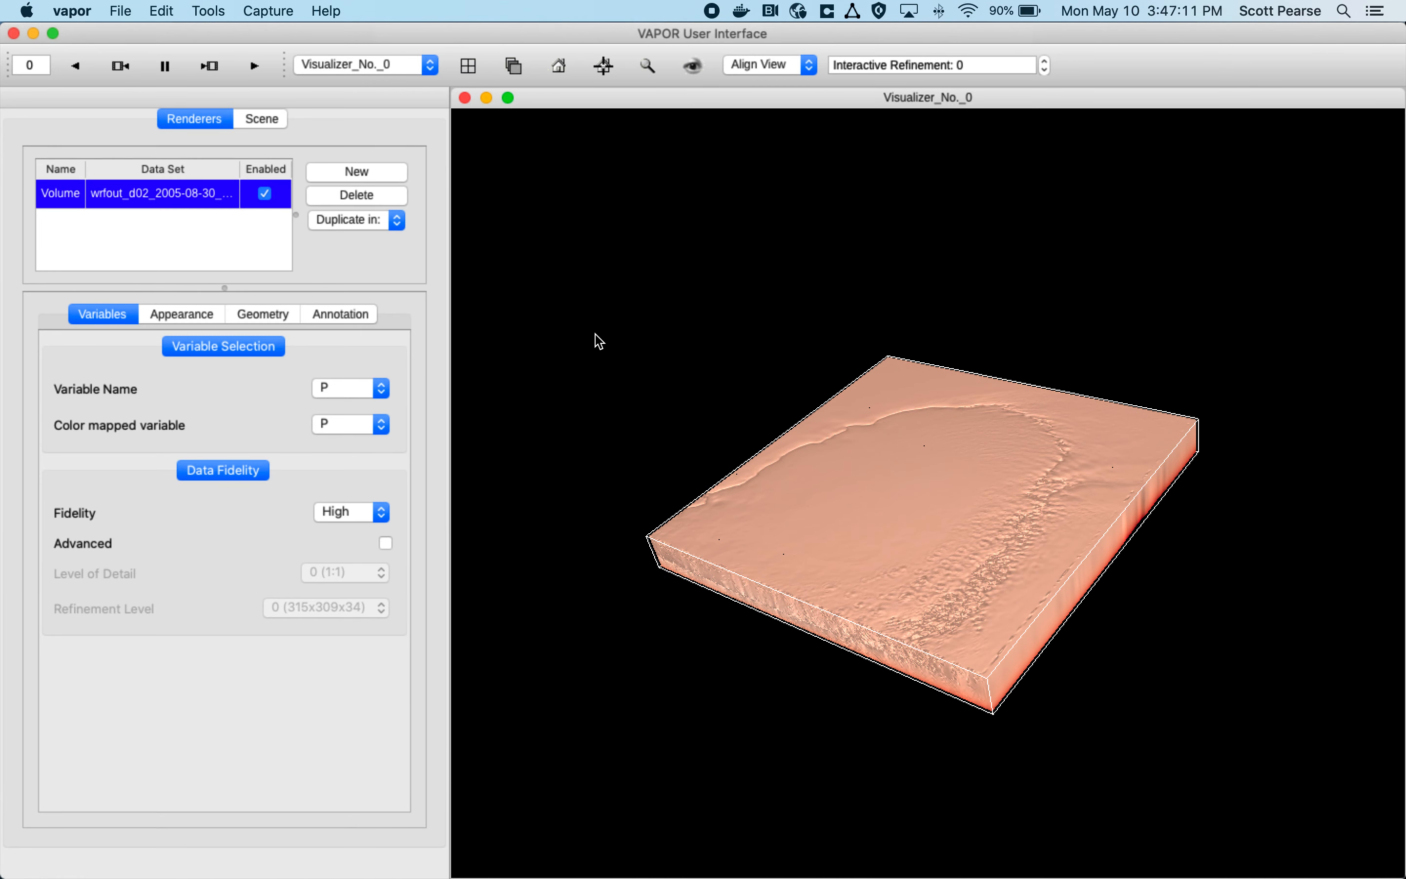
Step: Examine the version number and commit identifier in the About vapor window, and close it
click(327, 11)
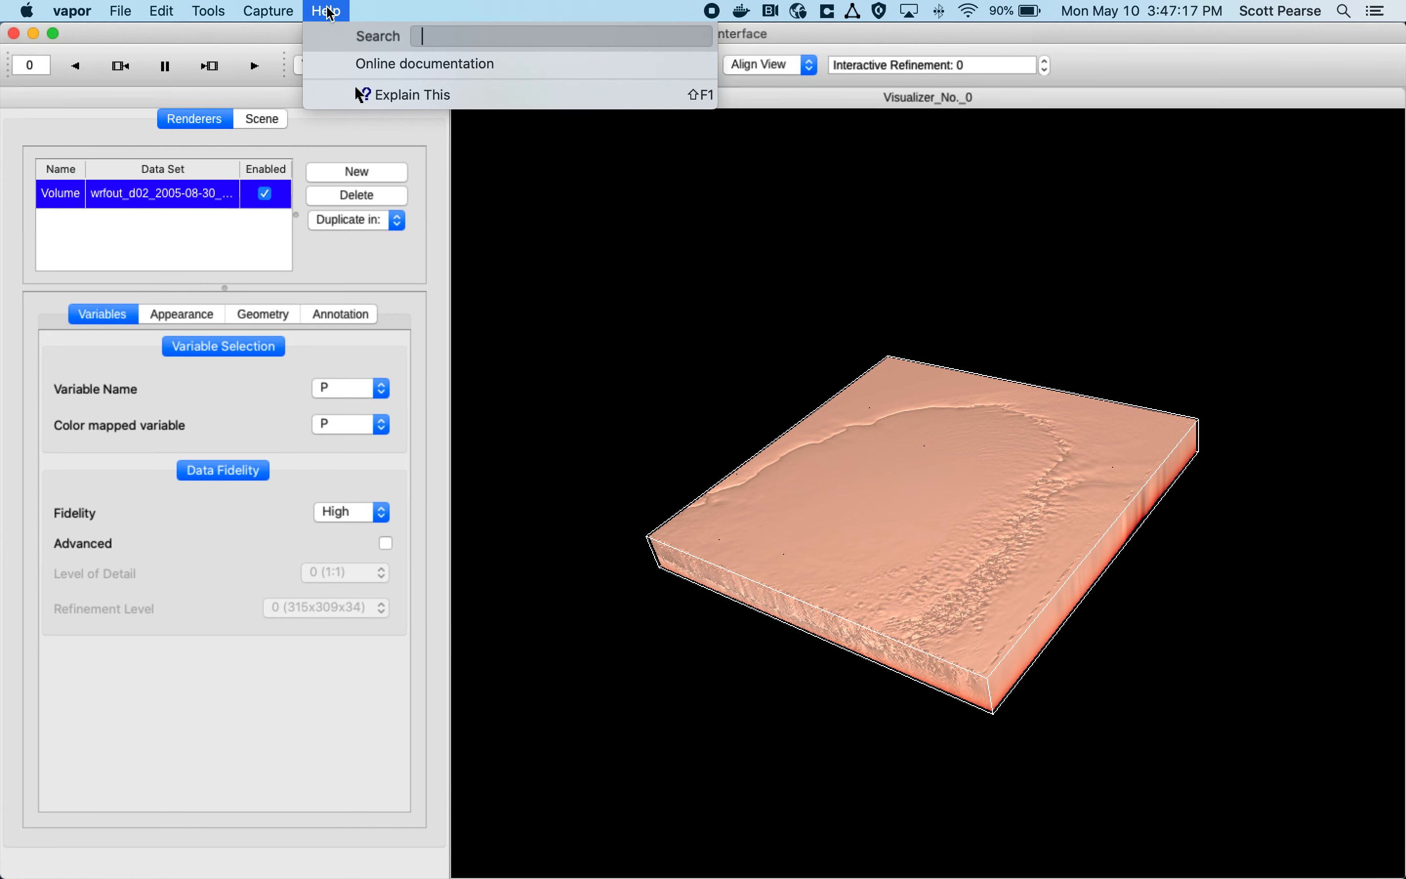
mouse_move(82, 12)
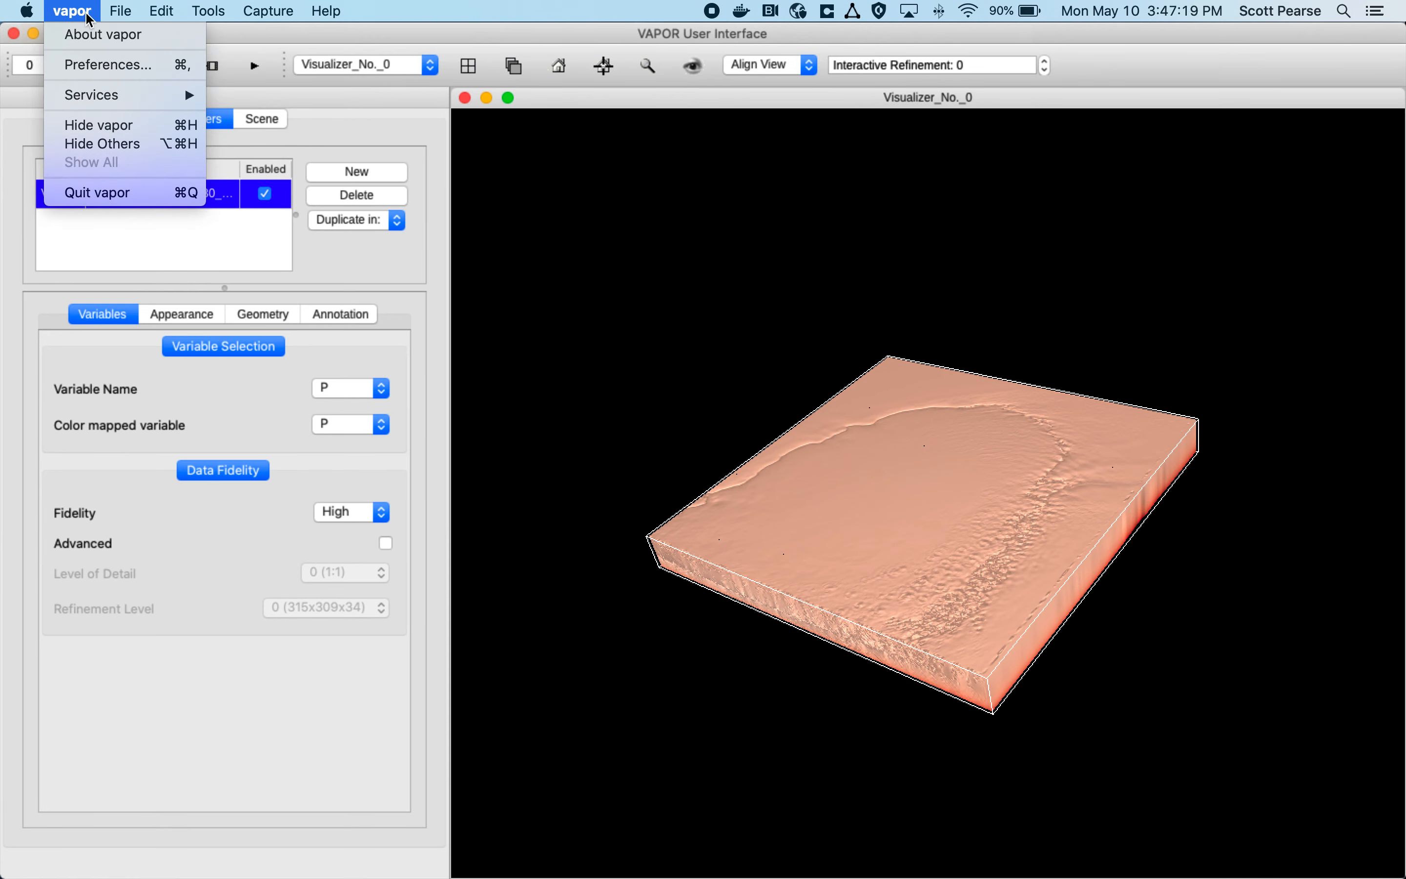
click(98, 42)
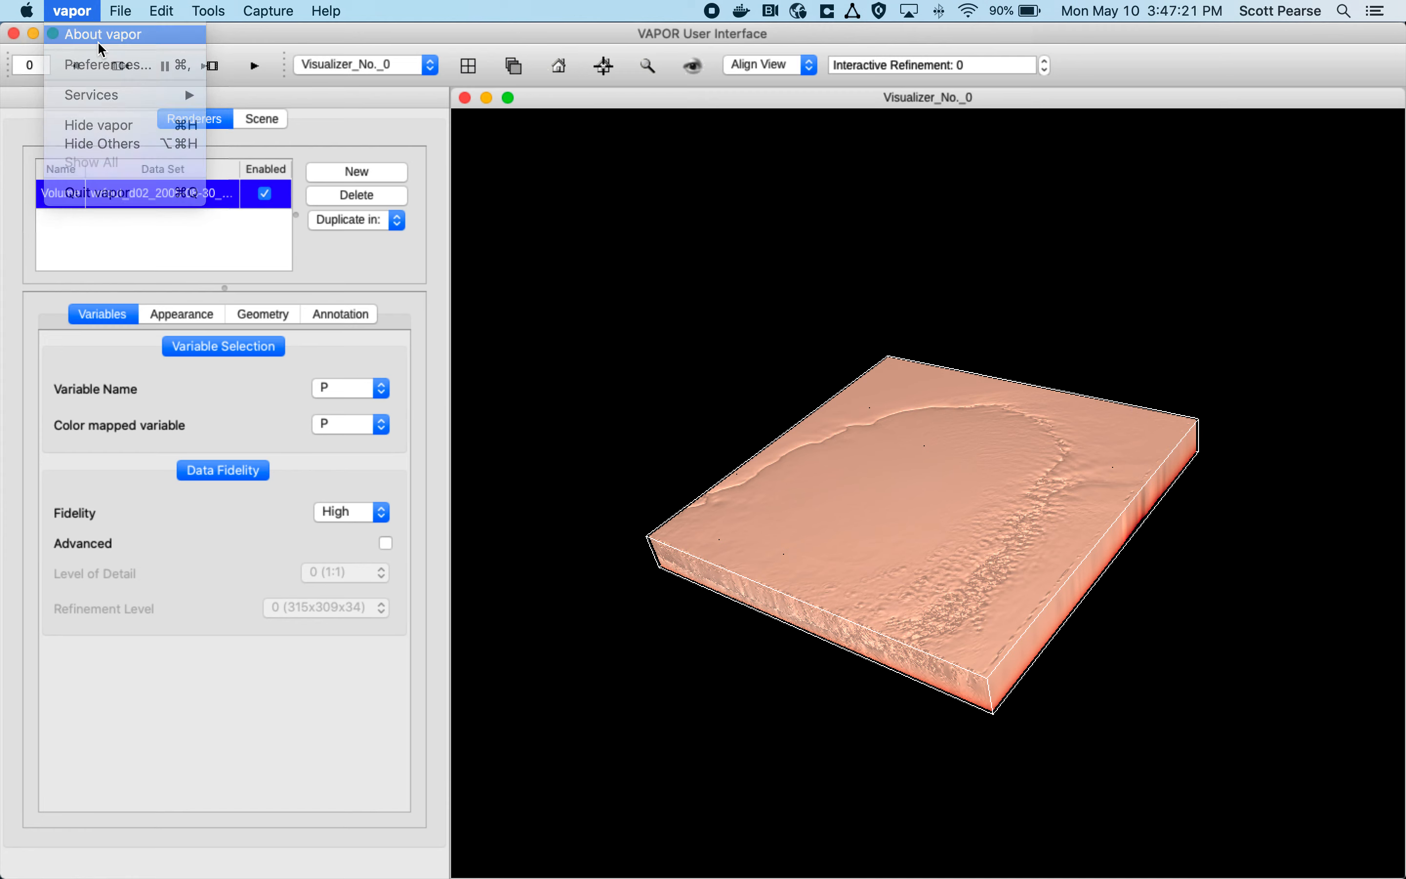
drag(103, 152, 450, 116)
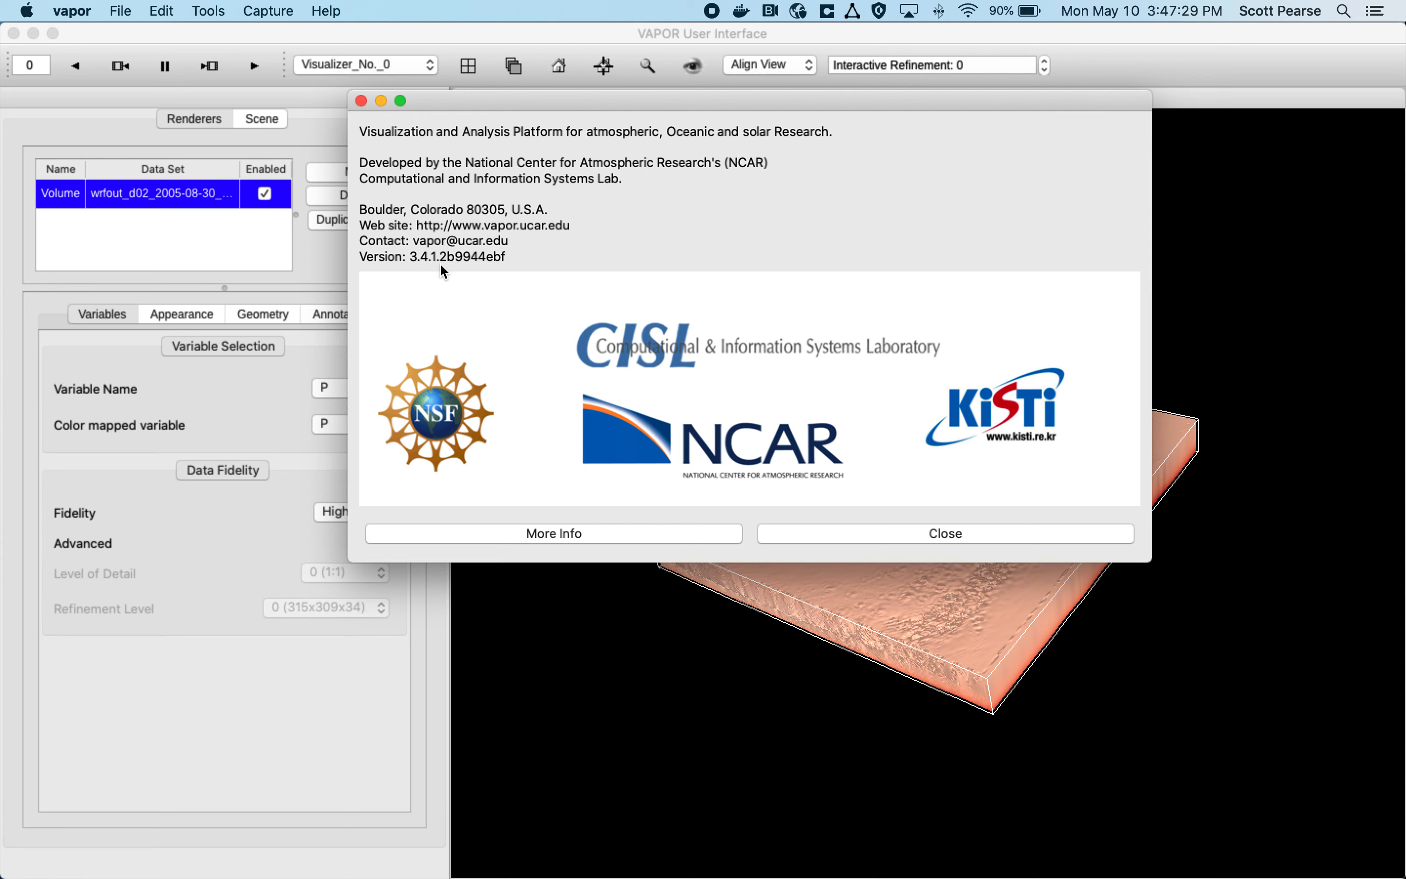
drag(439, 265, 506, 267)
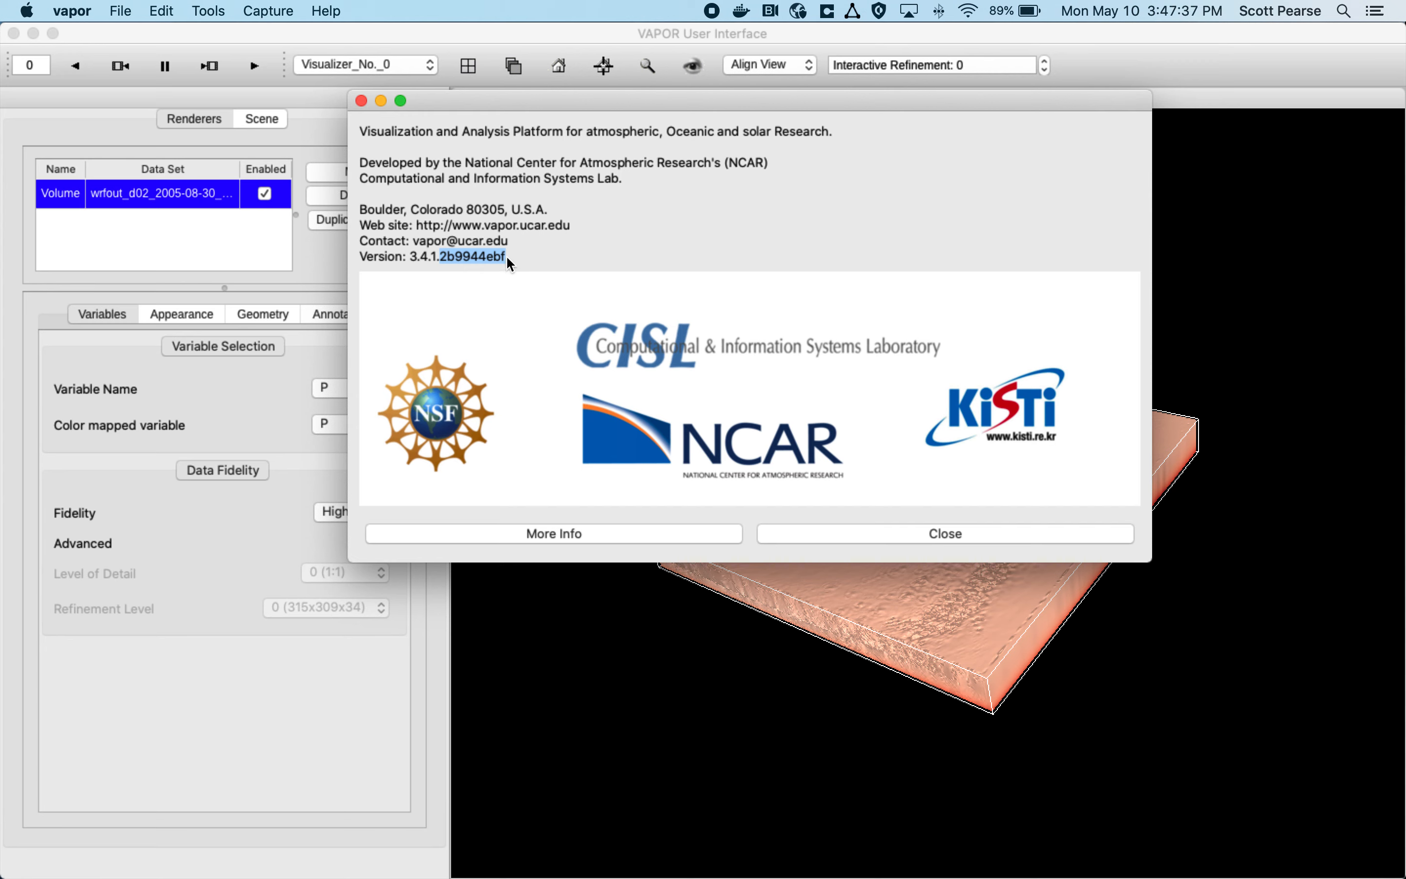
click(508, 264)
drag(510, 265, 415, 265)
click(410, 262)
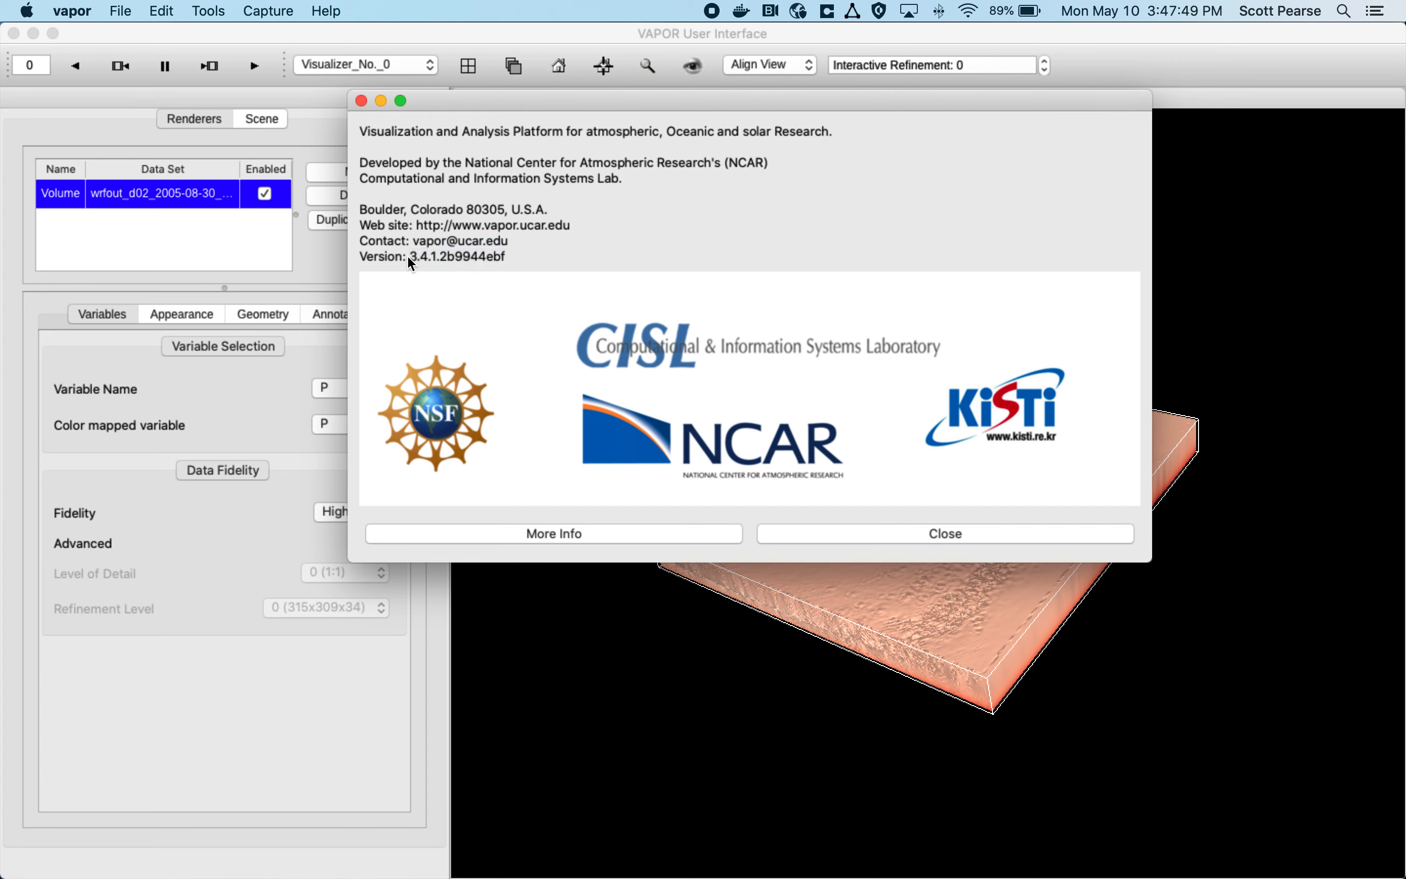
click(361, 101)
Step: Show the About vapor information once more and dismiss it
click(64, 10)
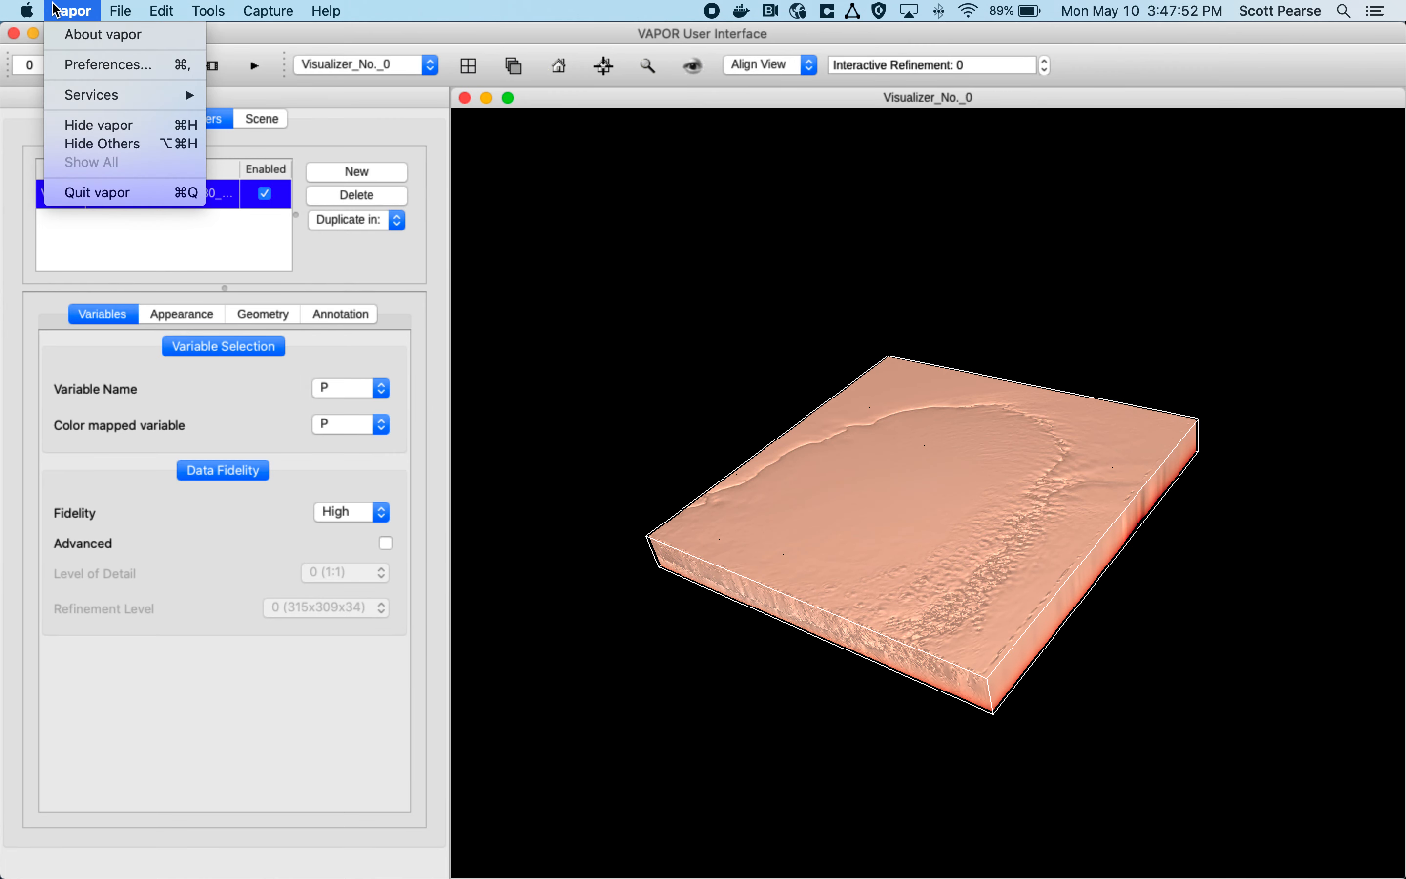
click(92, 34)
drag(170, 310, 61, 303)
click(596, 583)
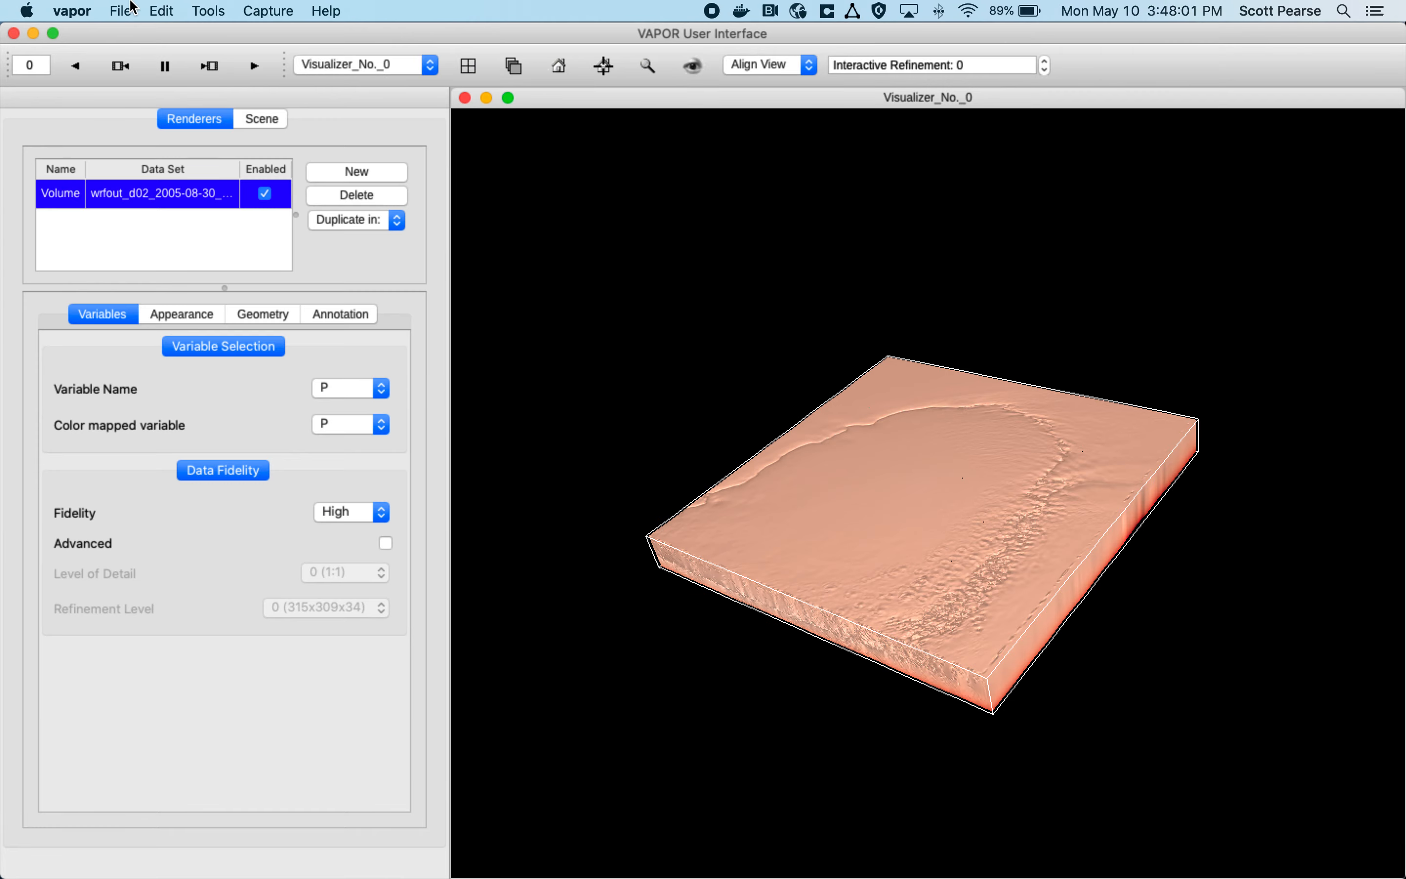
Step: Minimize the VAPOR window and switch to Oracle VM VirtualBox Manager, moving its window clear of the screen edge
click(33, 34)
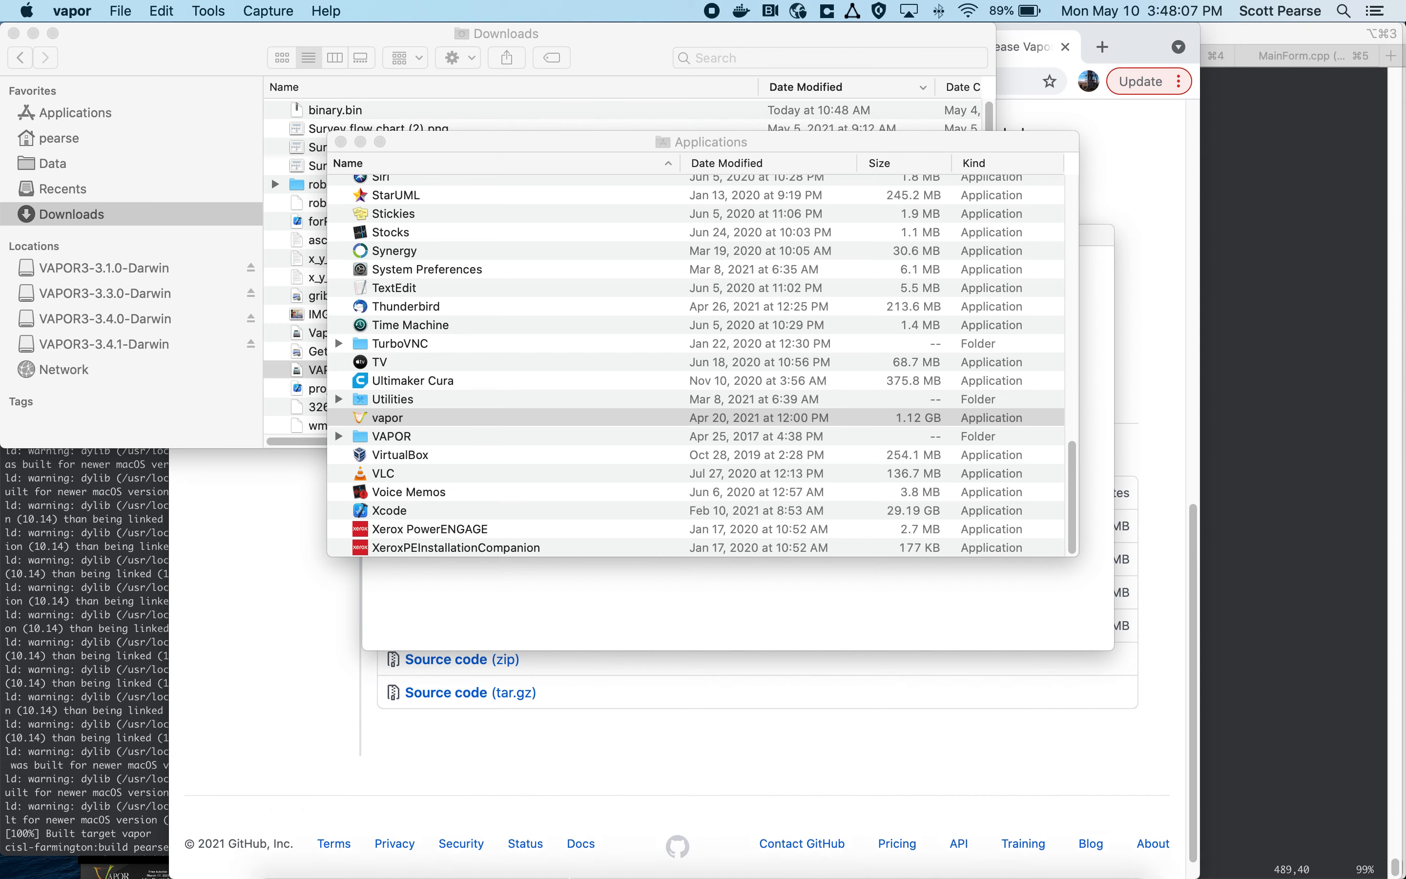
click(572, 866)
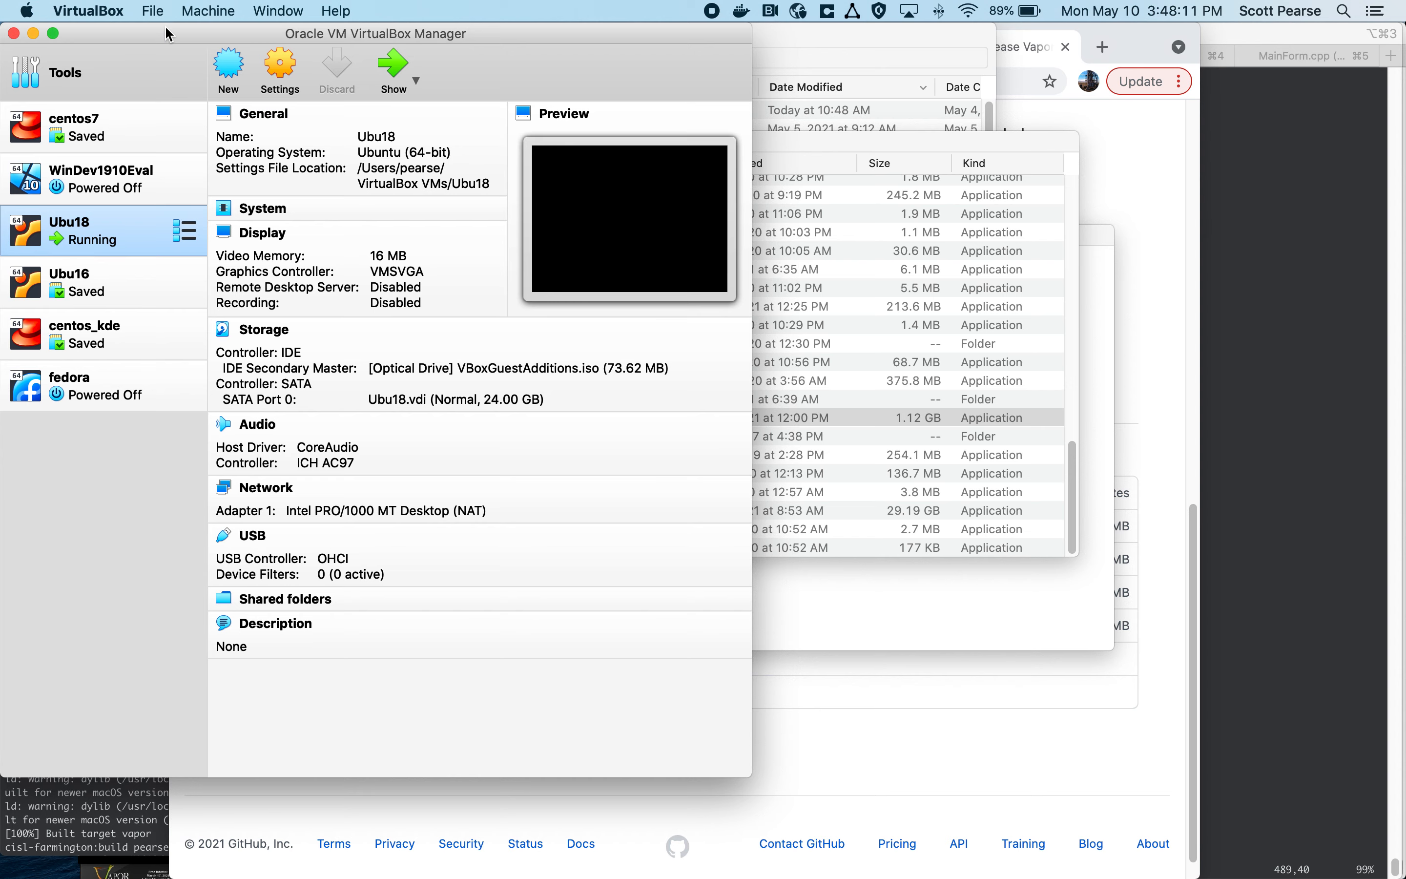
drag(169, 33, 298, 33)
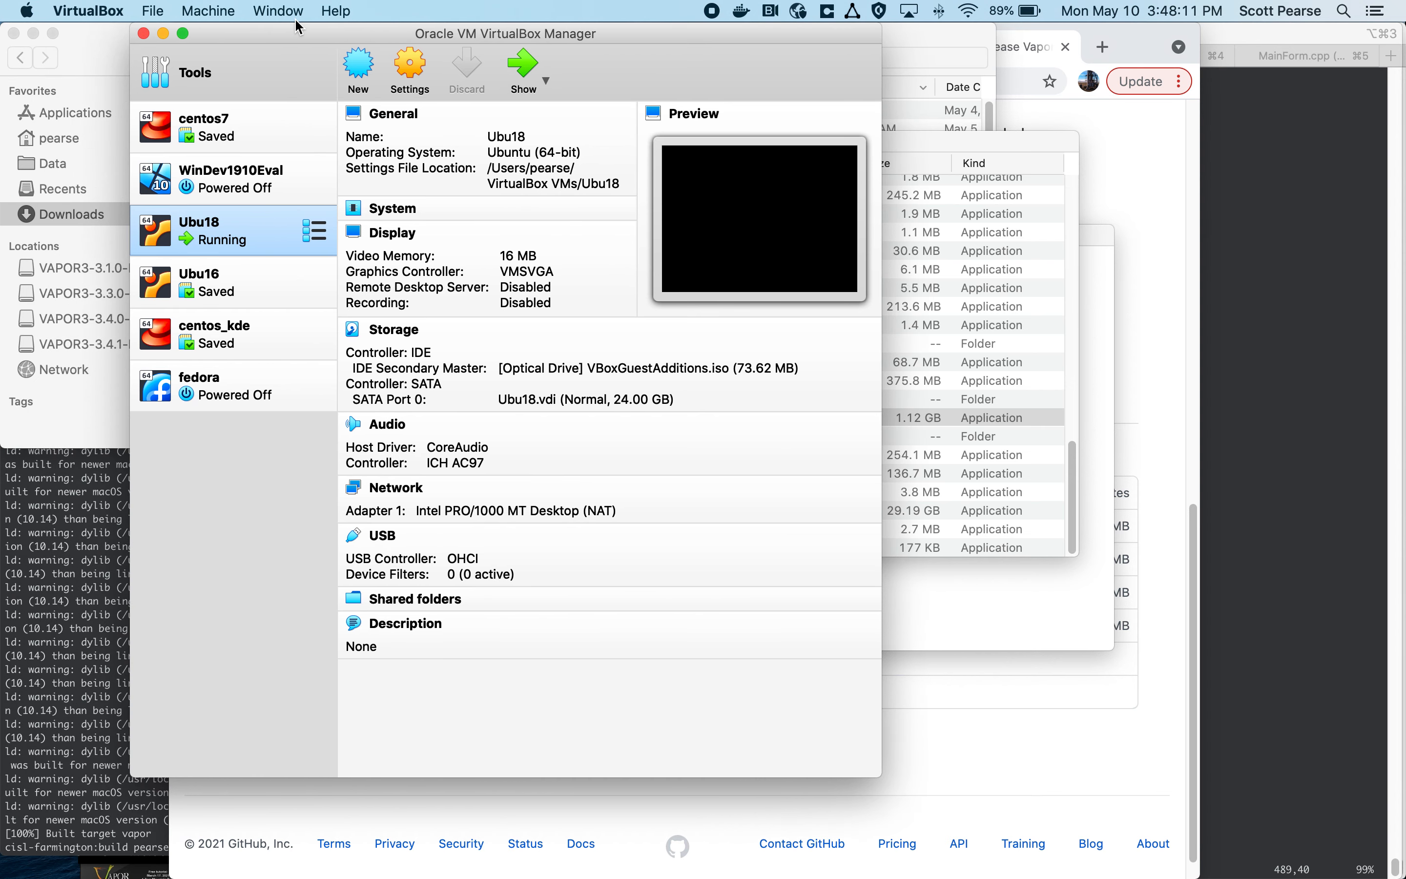
Step: Try to bring up the display window of the running Ubu18 virtual machine
double_click(221, 239)
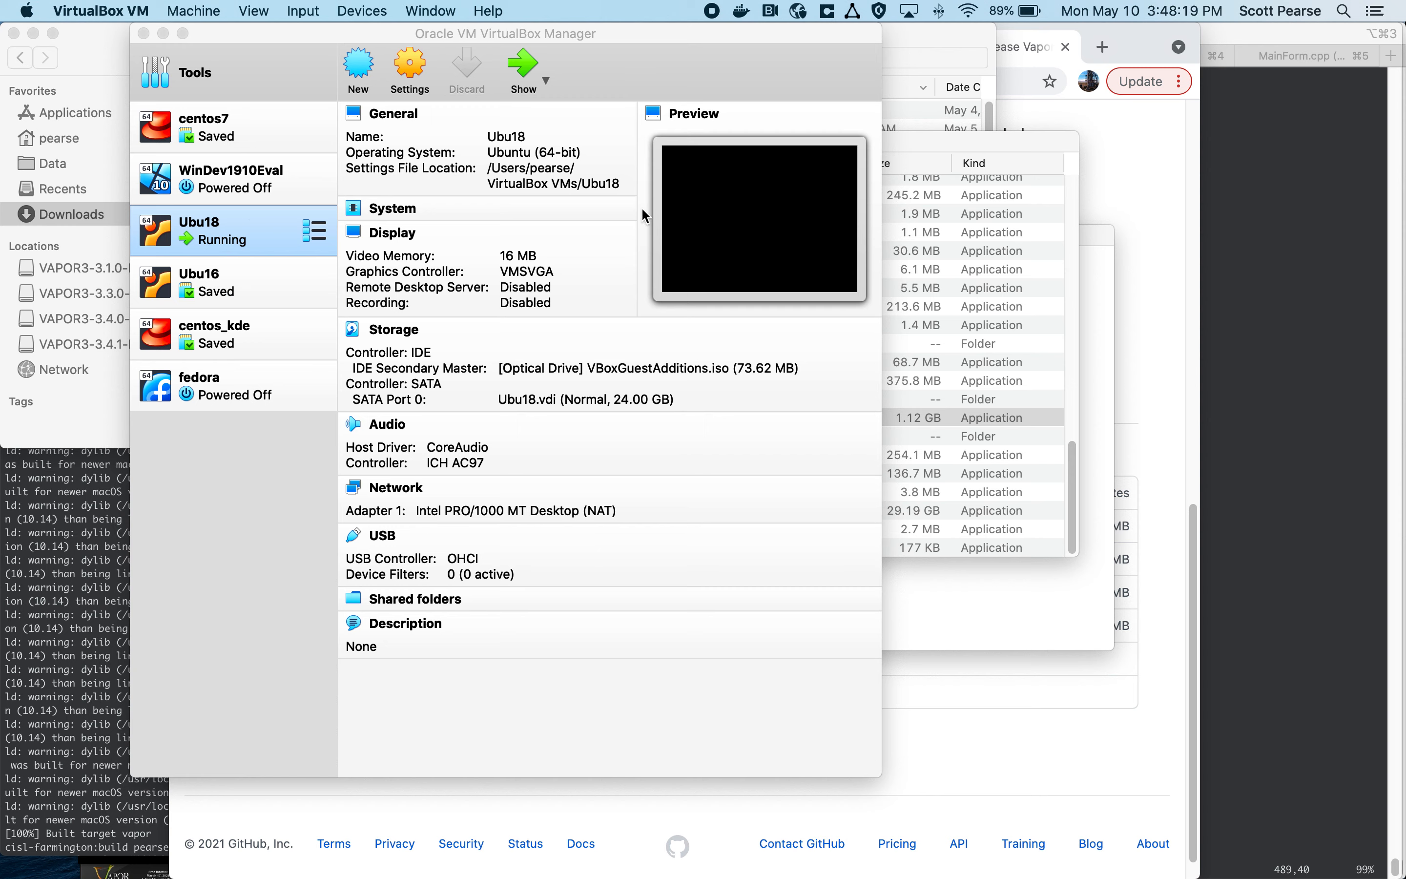
mouse_move(611, 869)
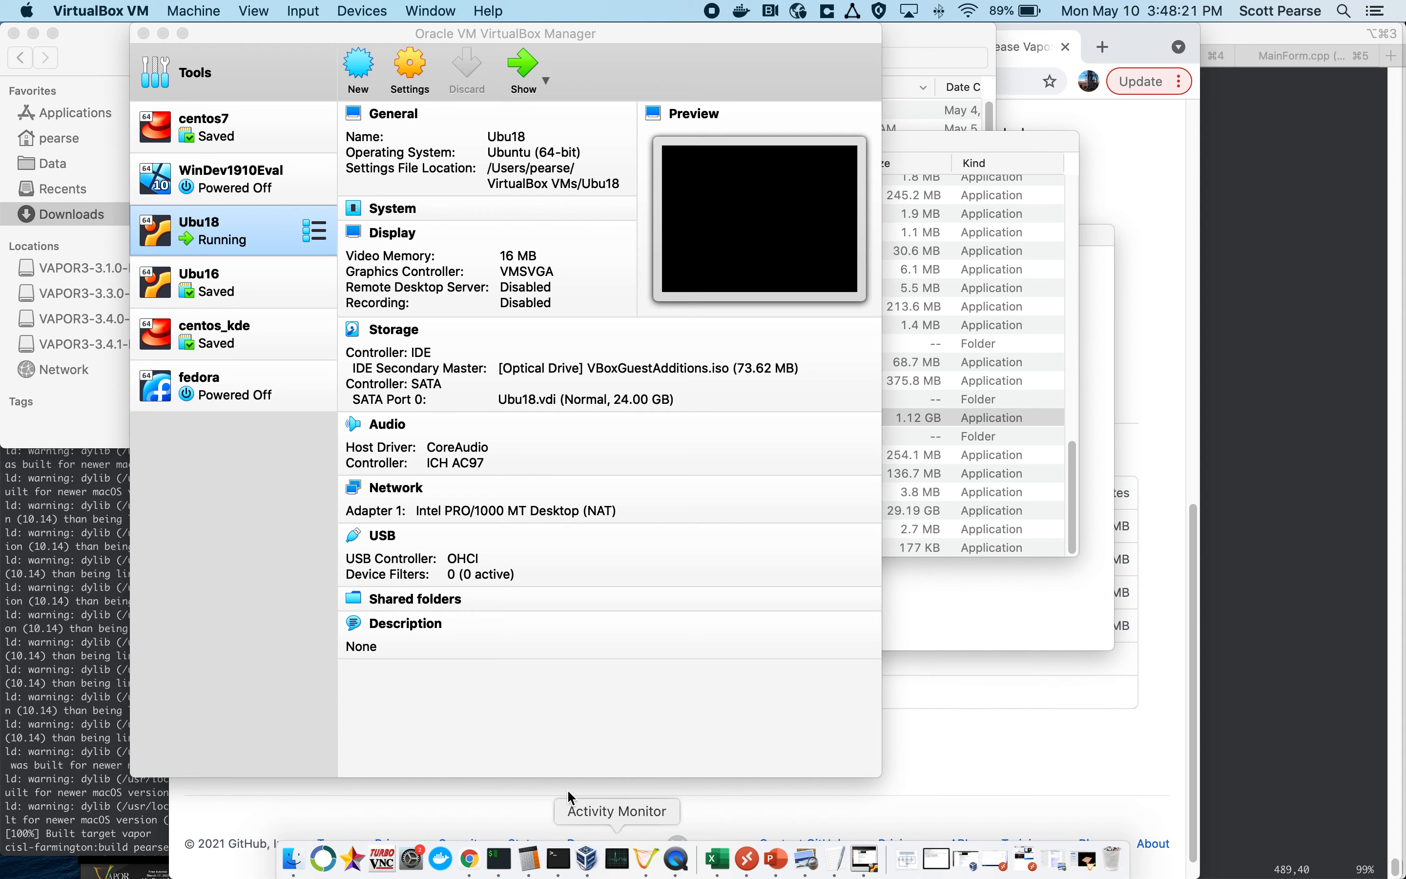
double_click(205, 234)
right_click(206, 234)
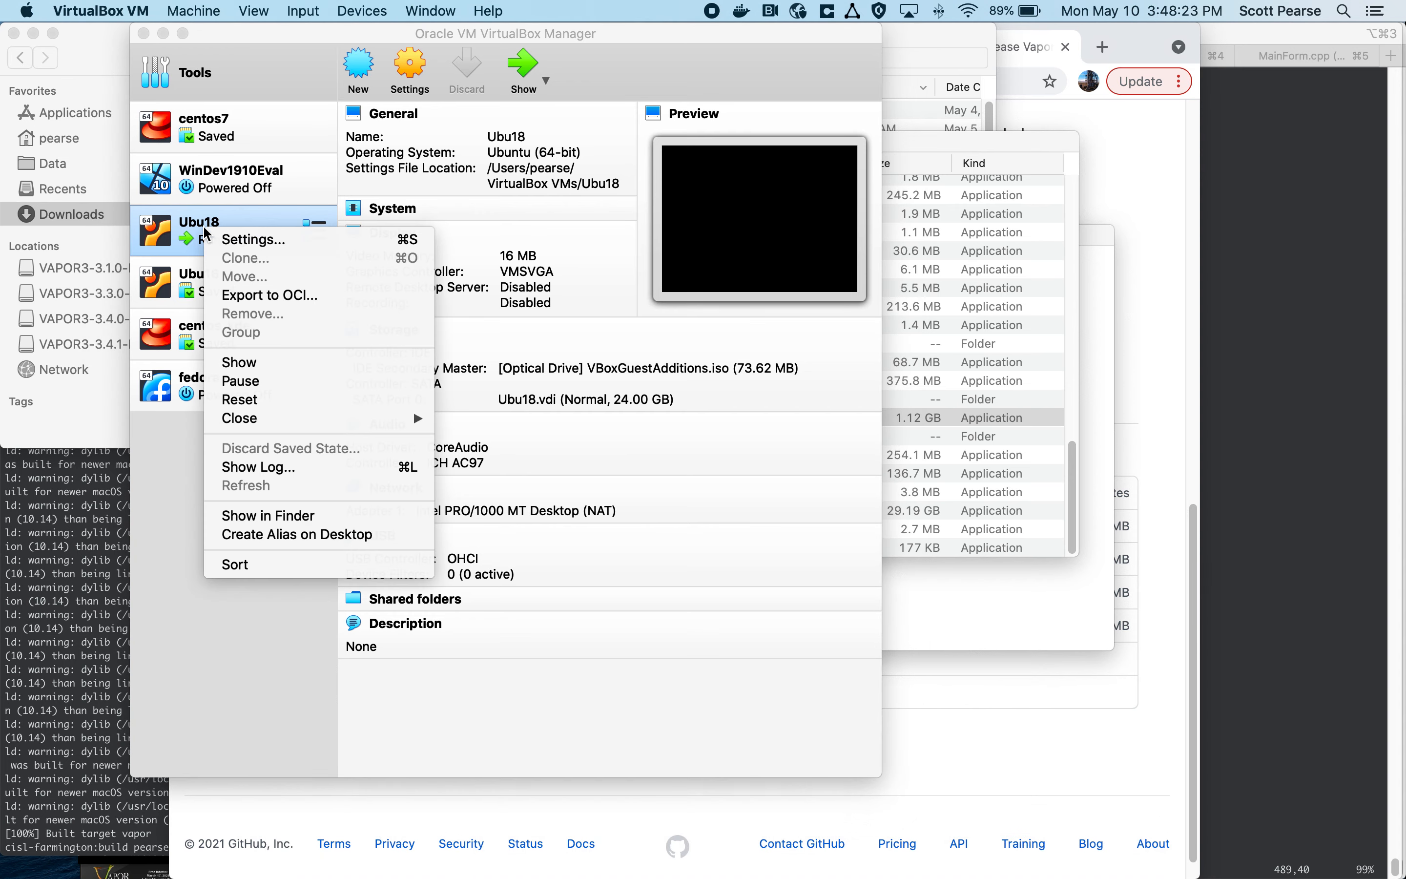
click(174, 230)
mouse_move(764, 870)
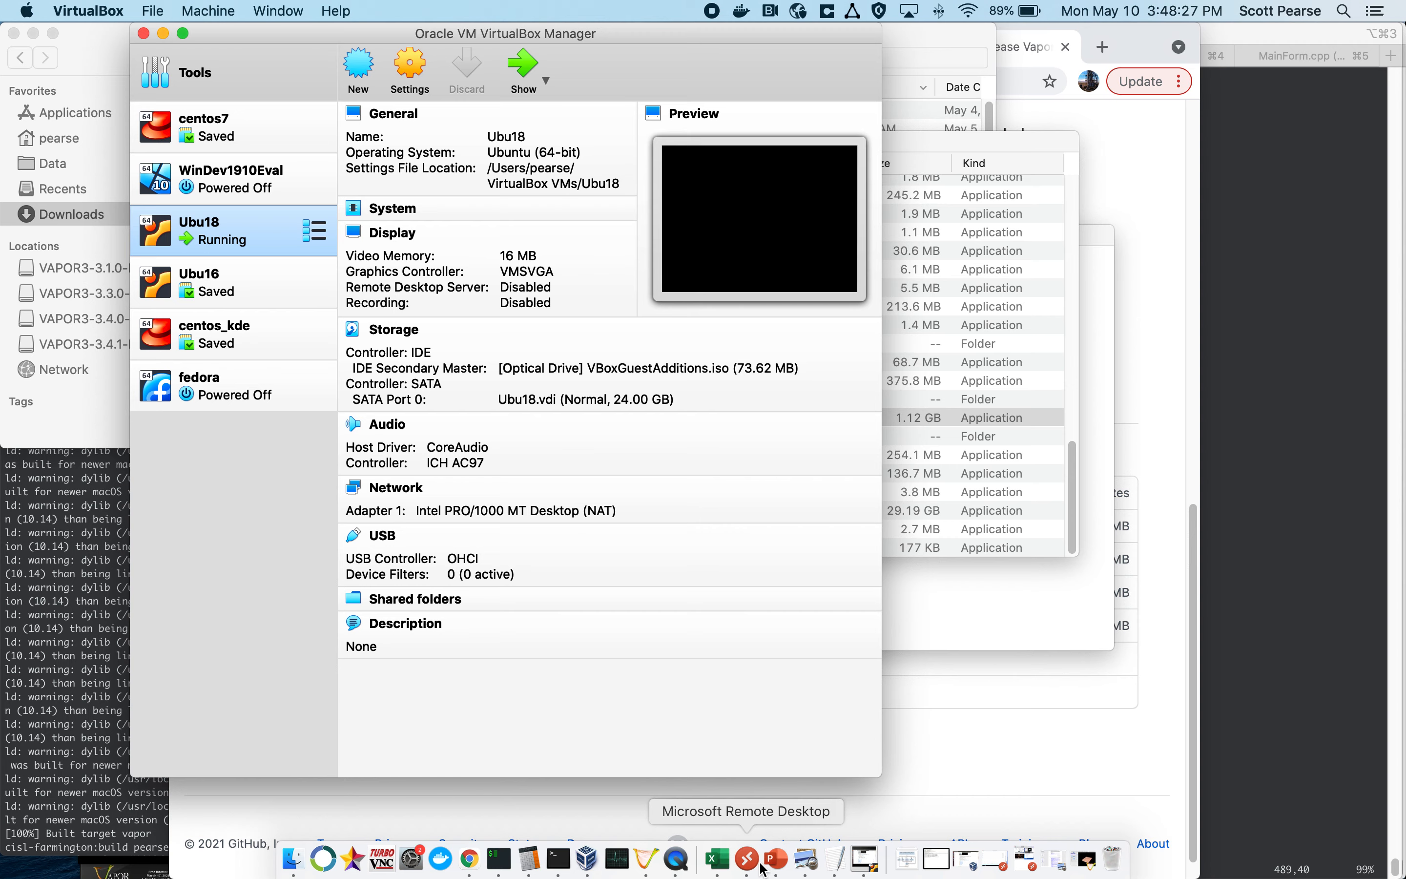
right_click(594, 862)
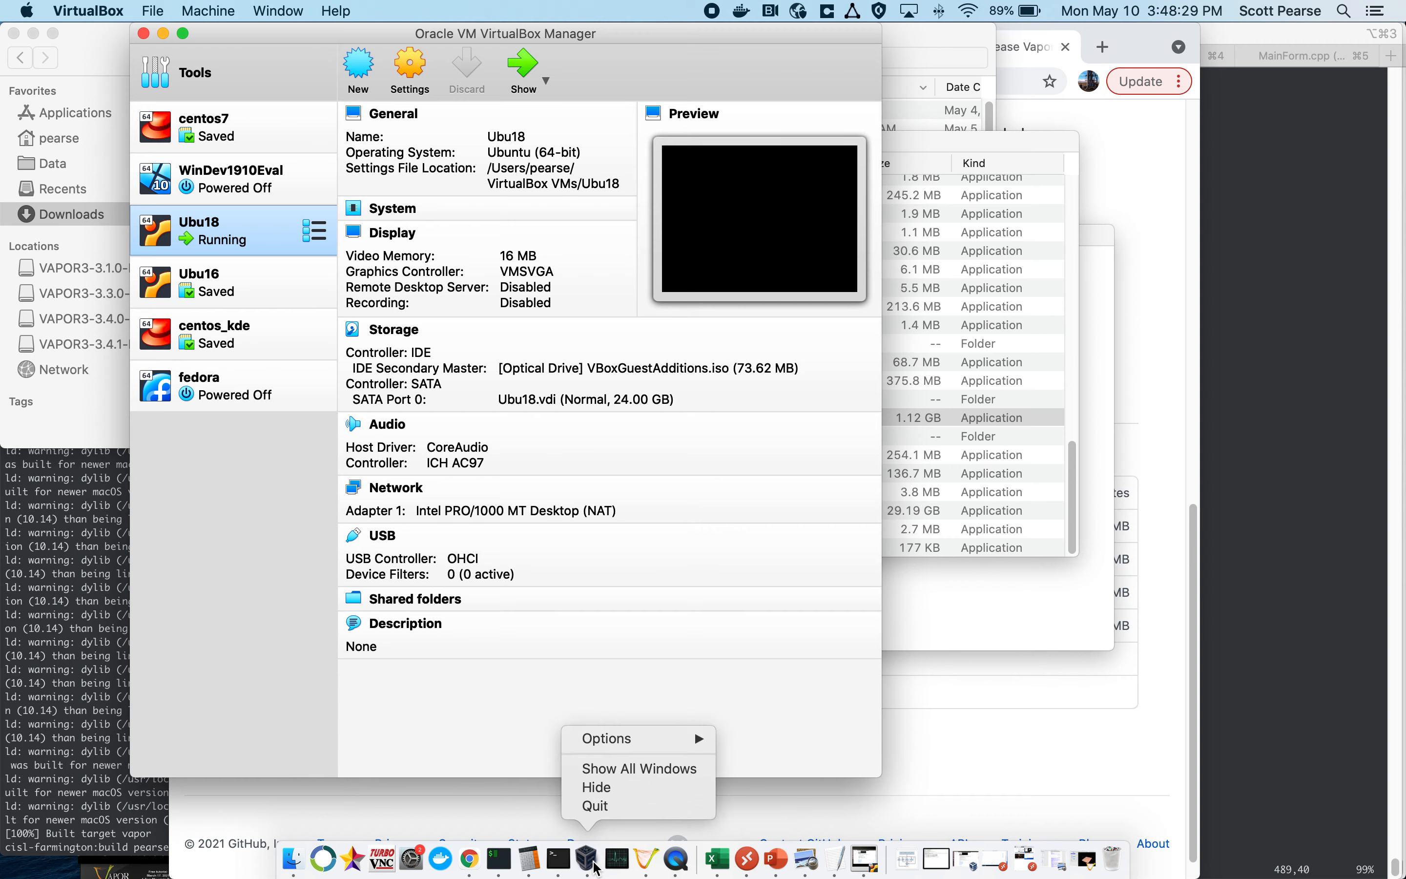
click(639, 768)
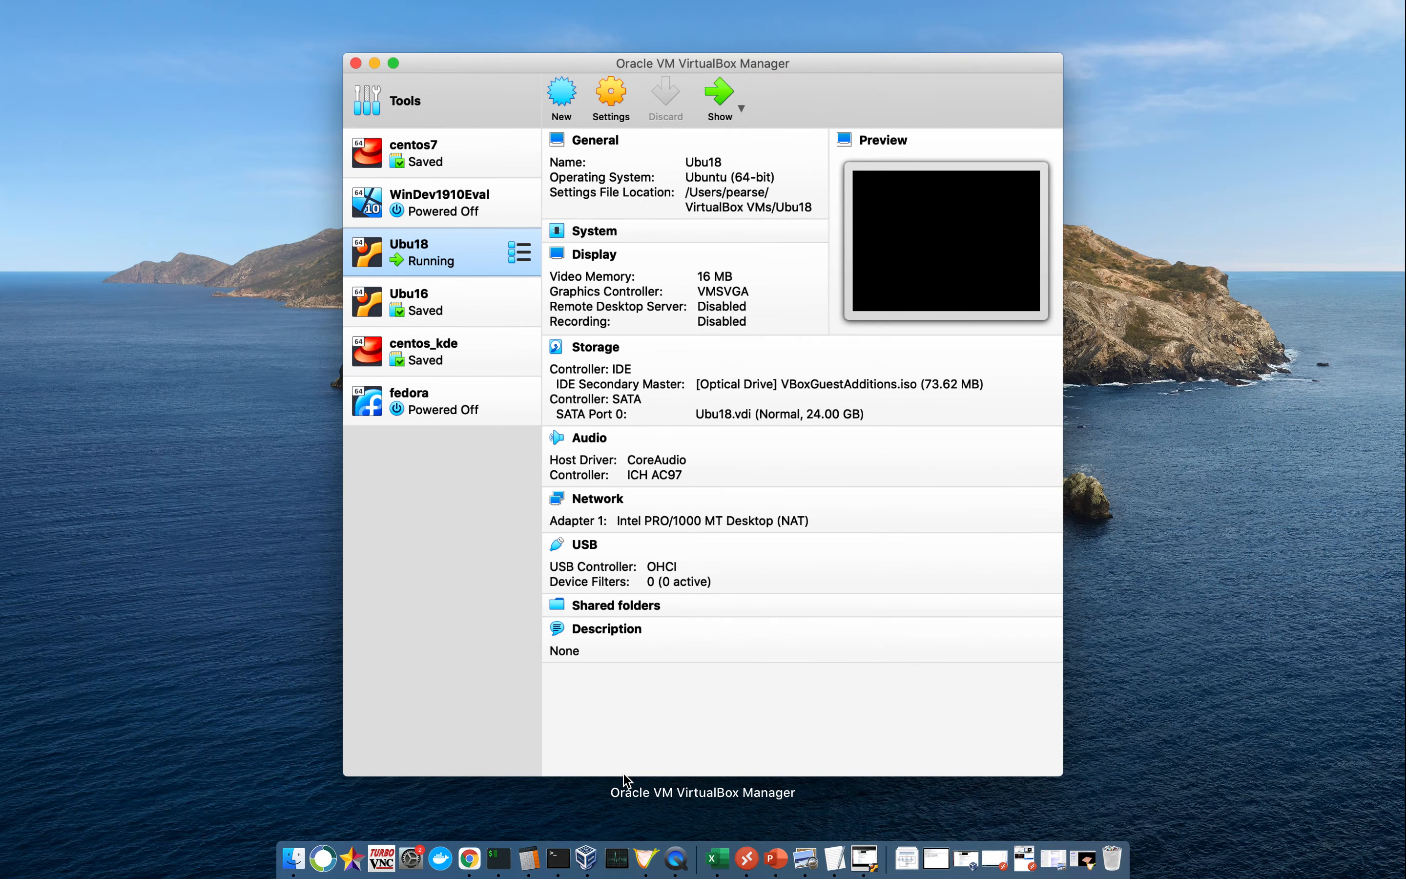
click(460, 265)
click(238, 276)
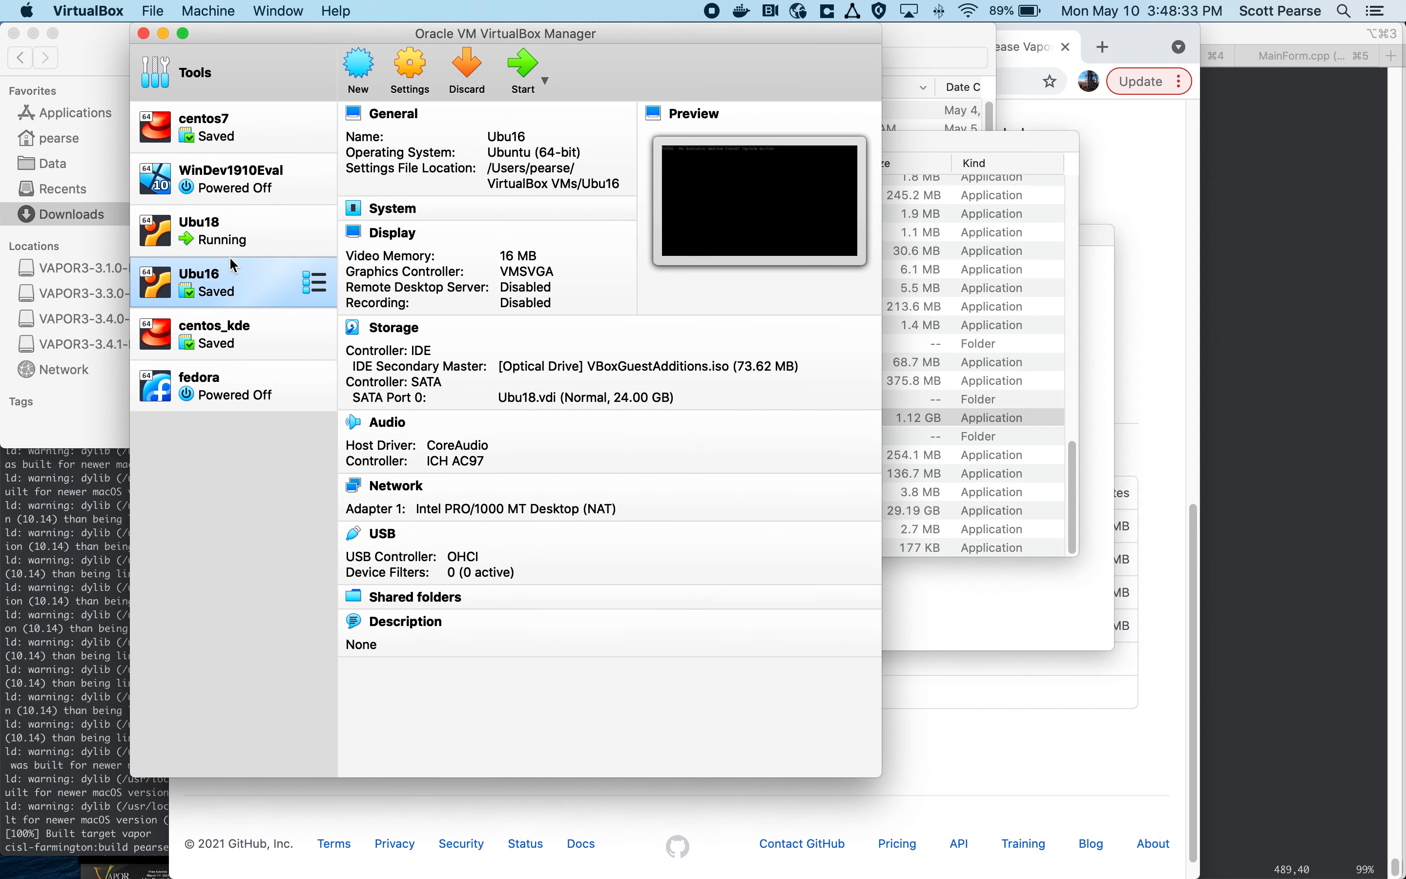
double_click(226, 230)
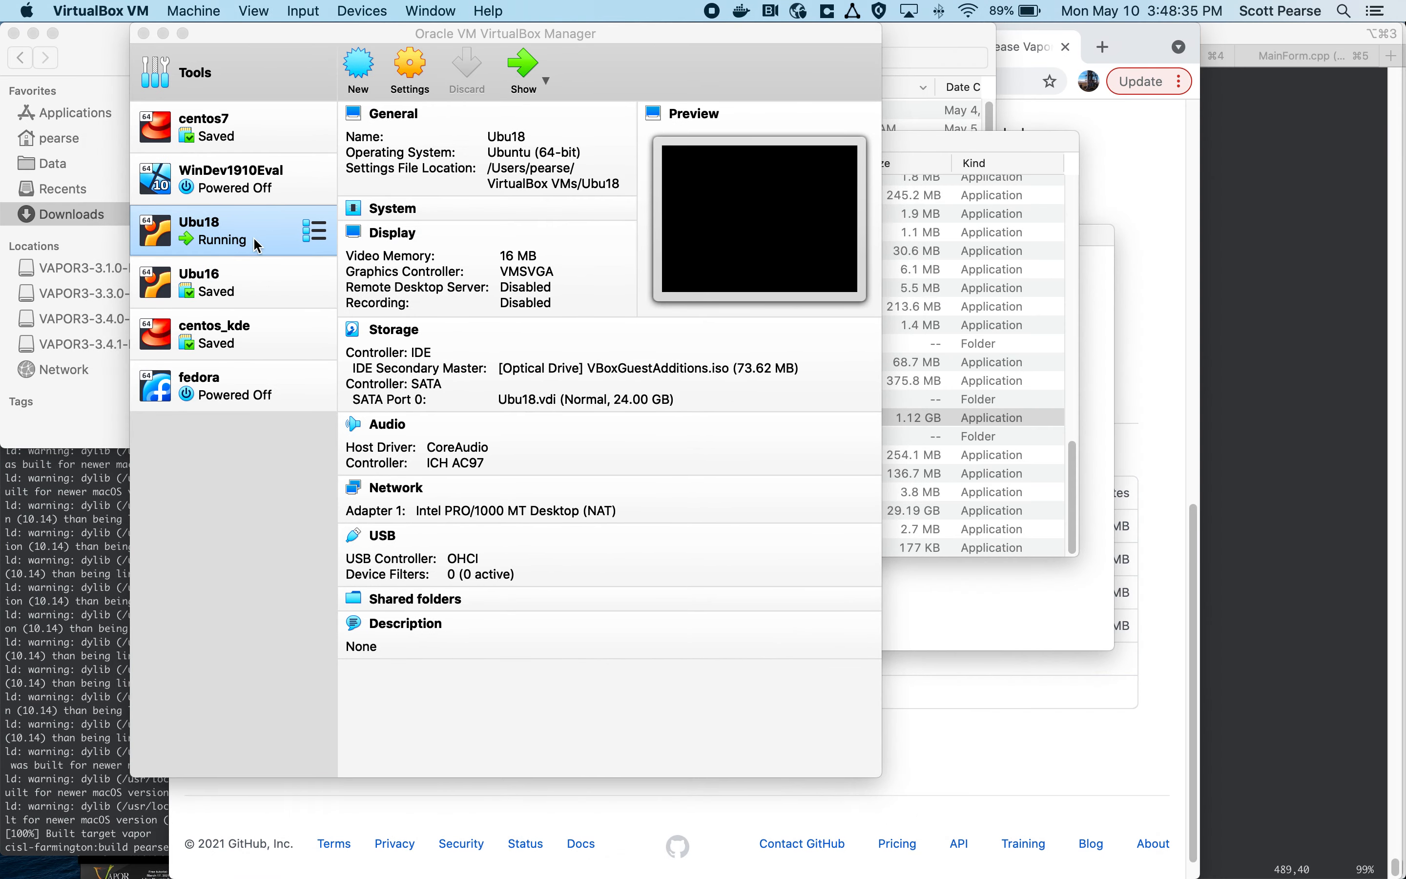
Step: Power off the Ubu18 virtual machine and start it again
right_click(248, 232)
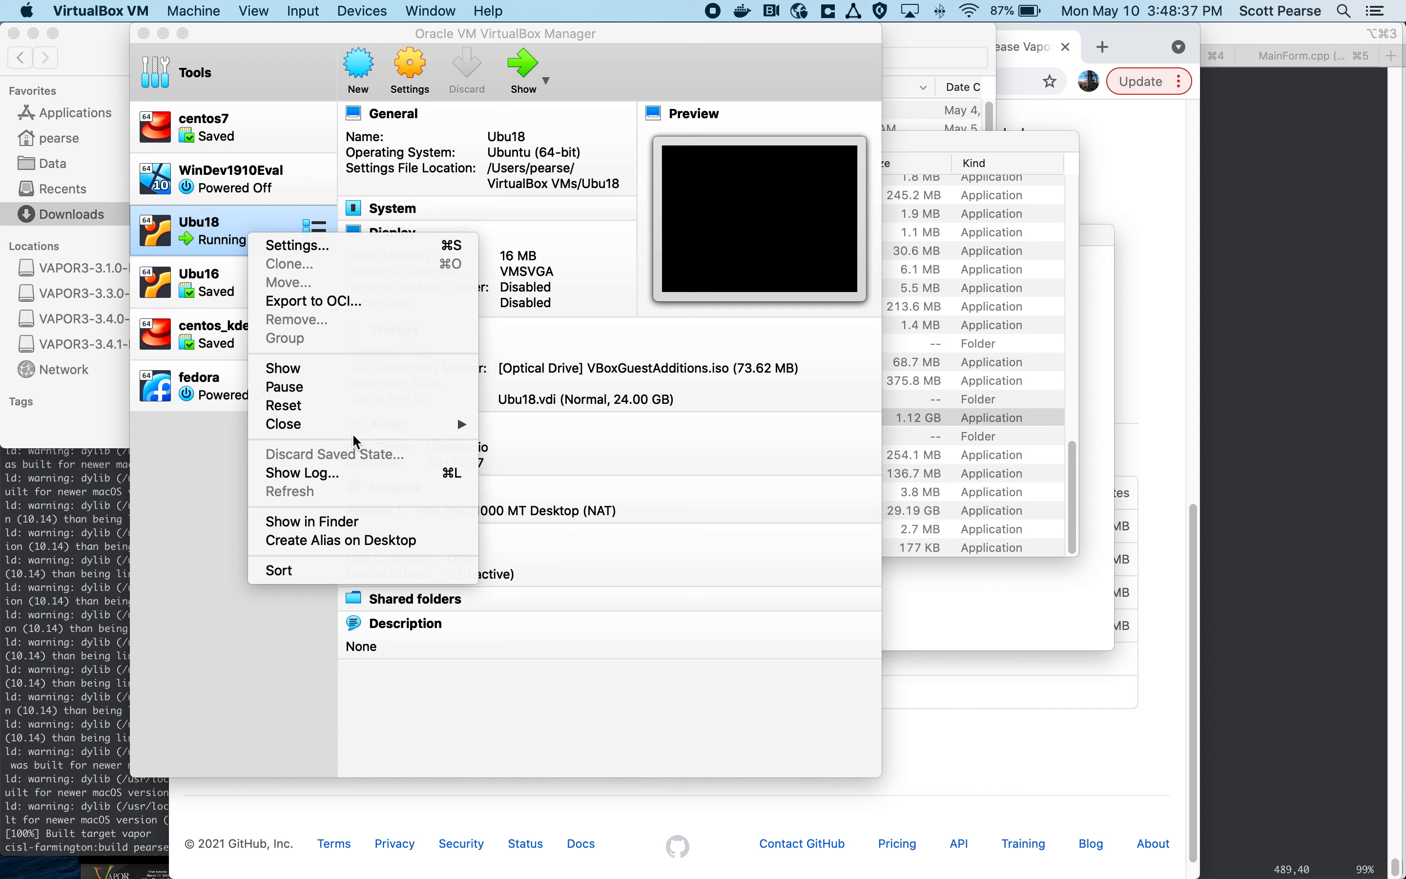
mouse_move(355, 429)
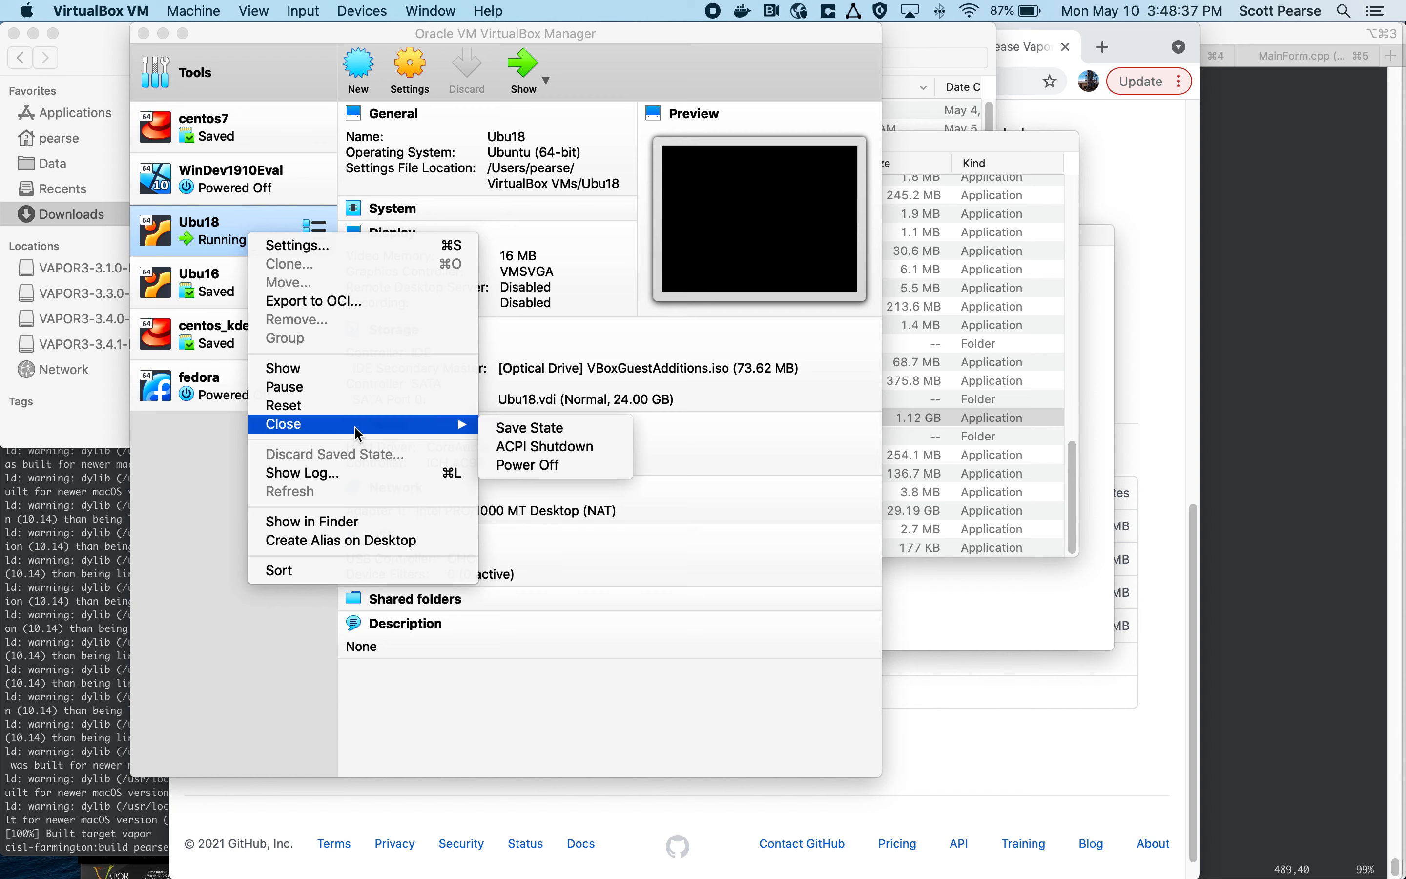
click(555, 465)
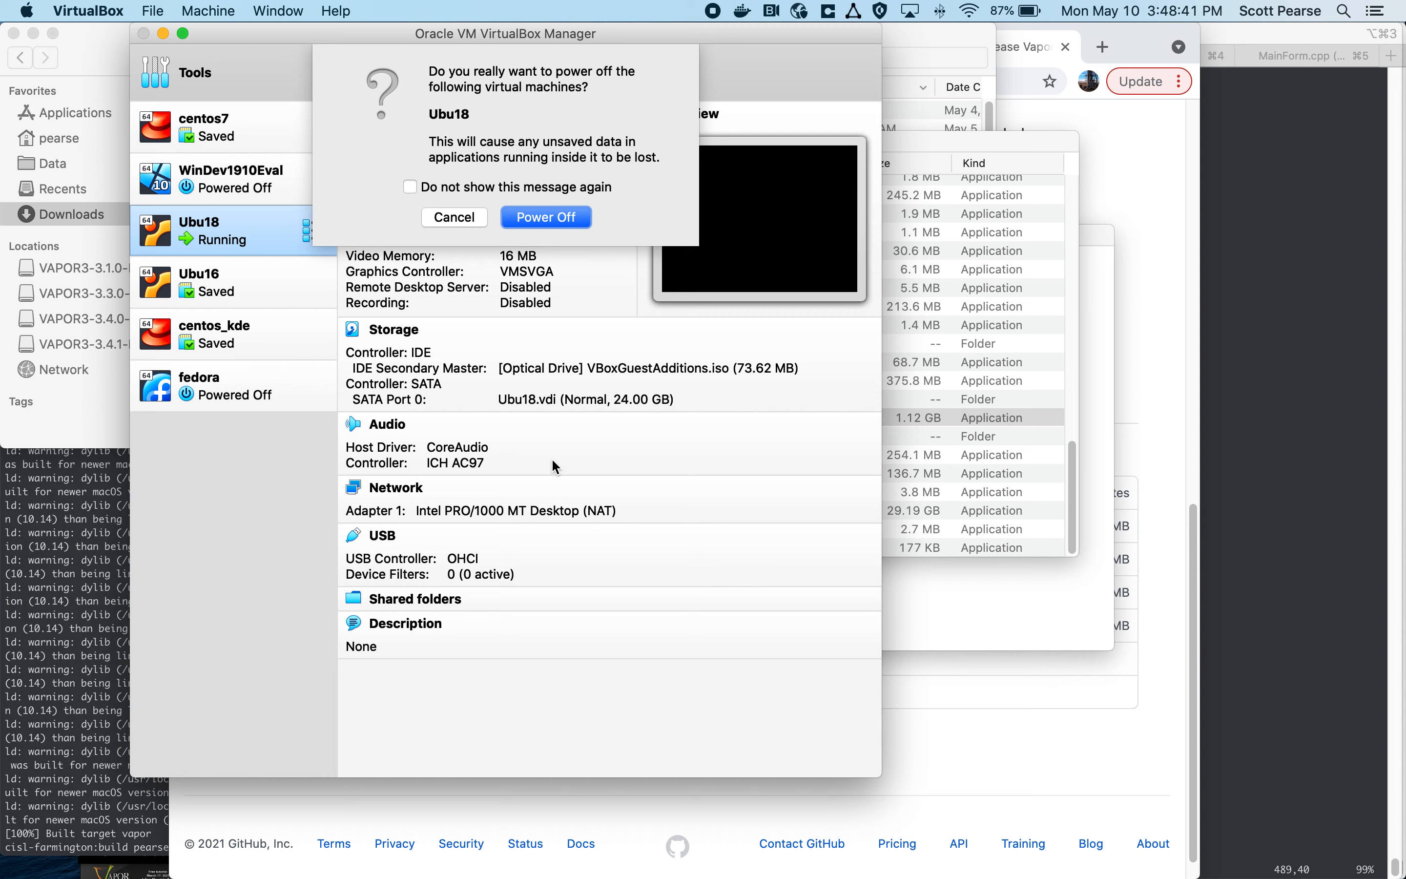
key(Return)
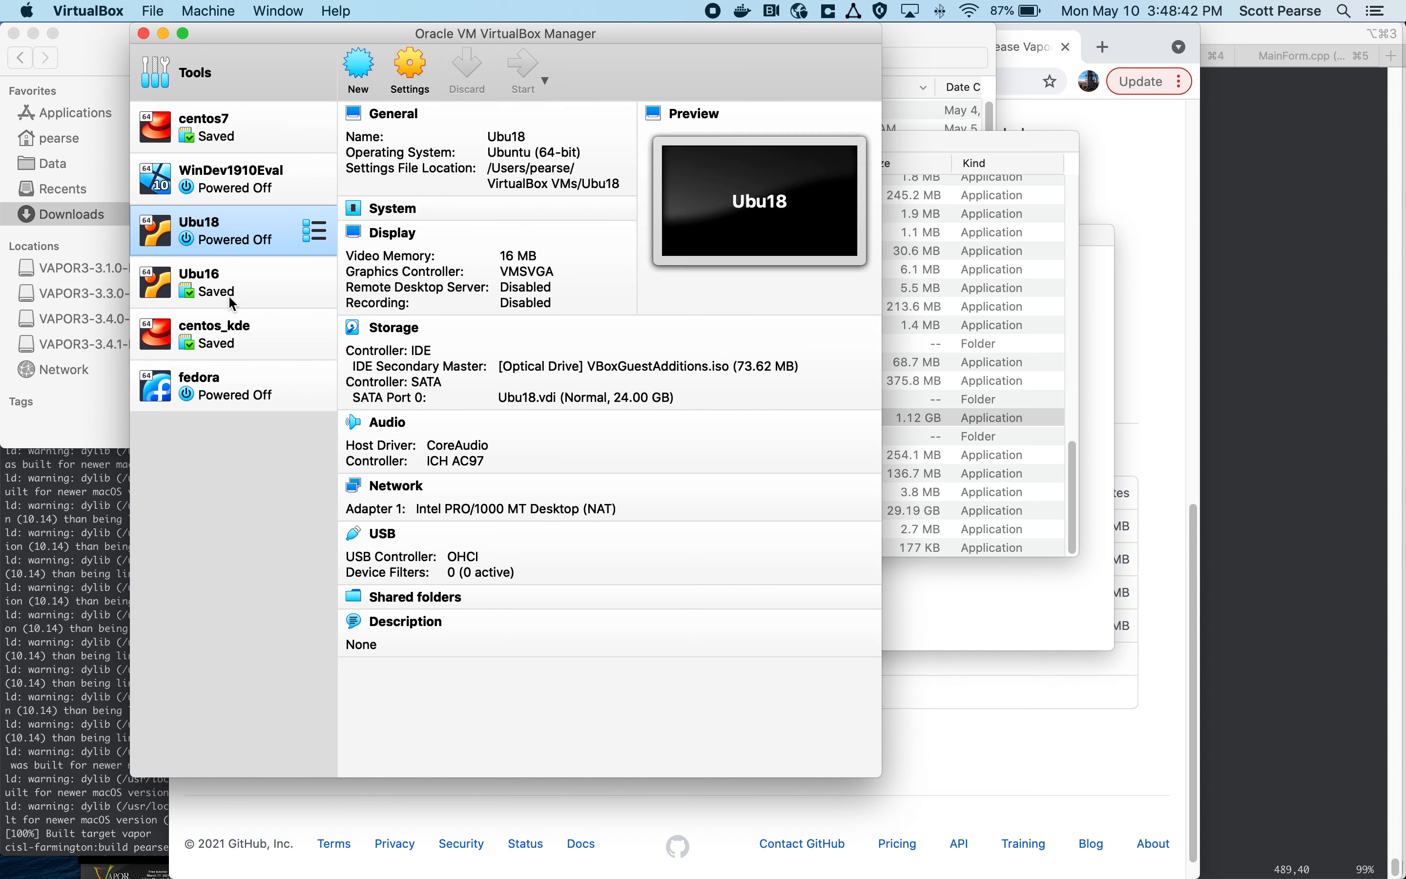
double_click(268, 238)
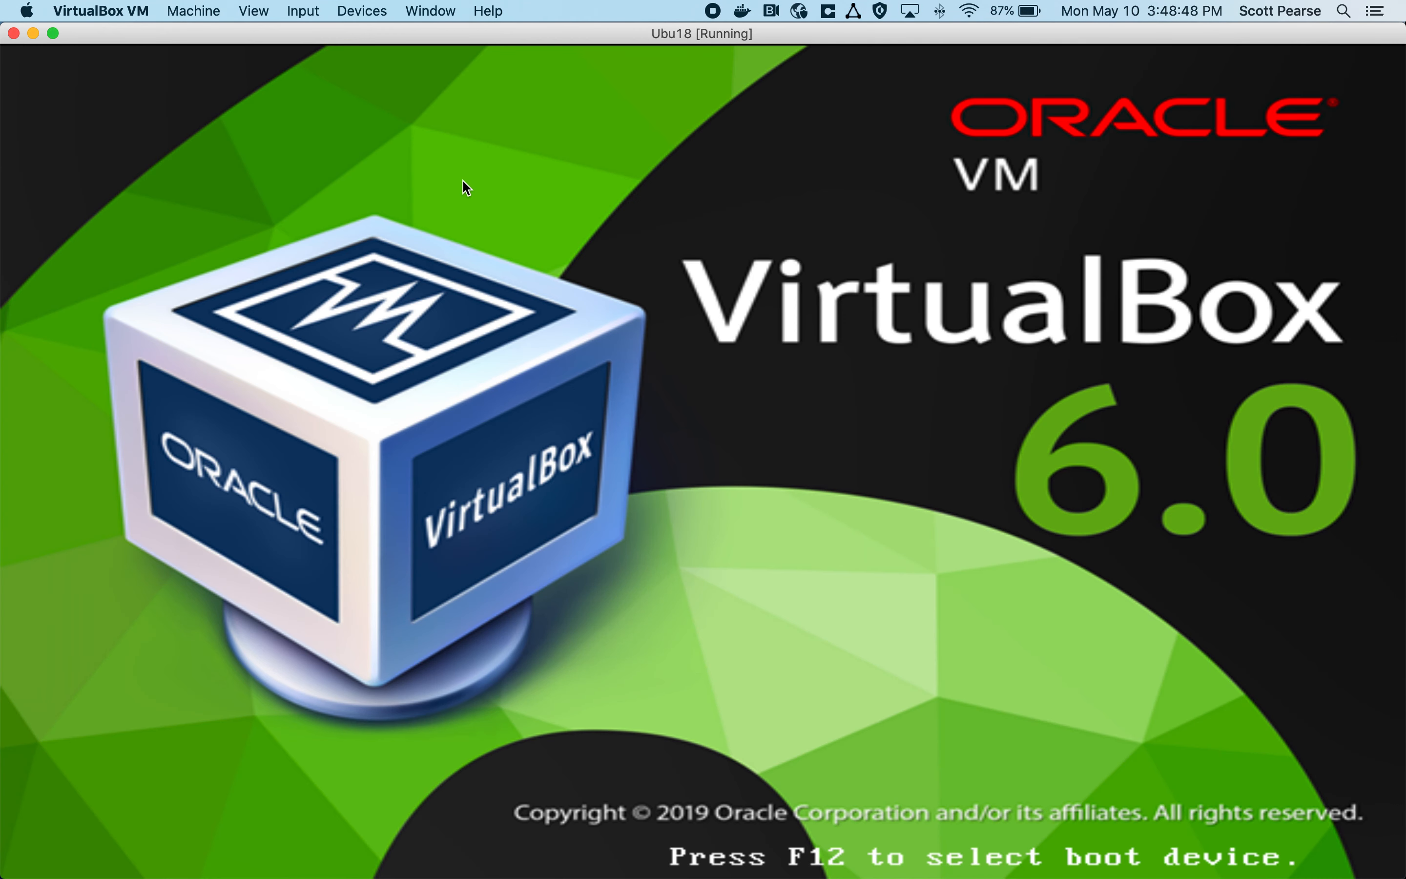
mouse_move(672, 876)
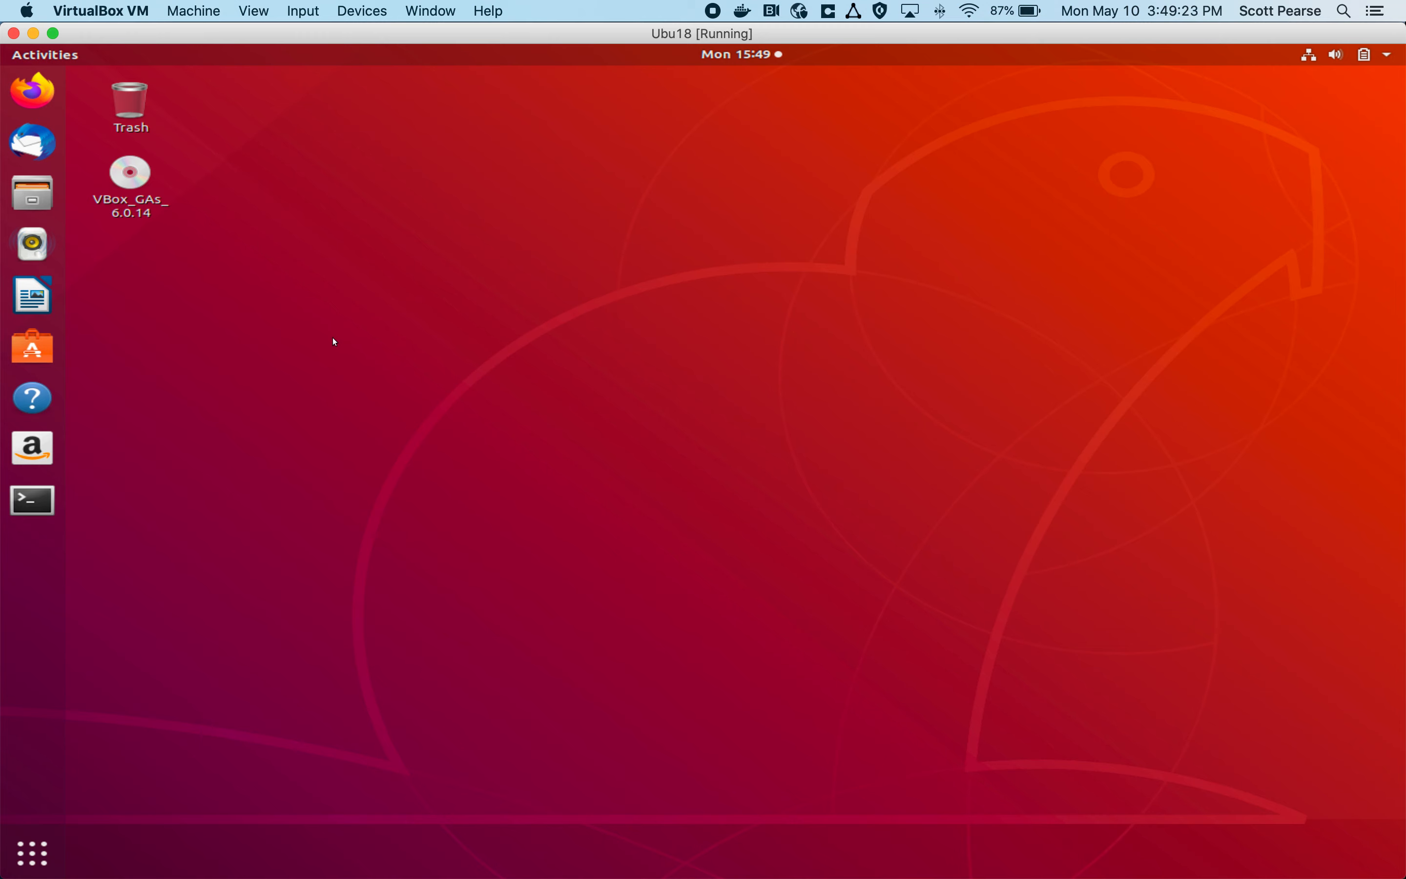
Step: Open Firefox in the Ubuntu virtual machine and locate the 3.4.1_PreRelease entry on the github.com/NCAR/VAPOR/releases page
click(25, 105)
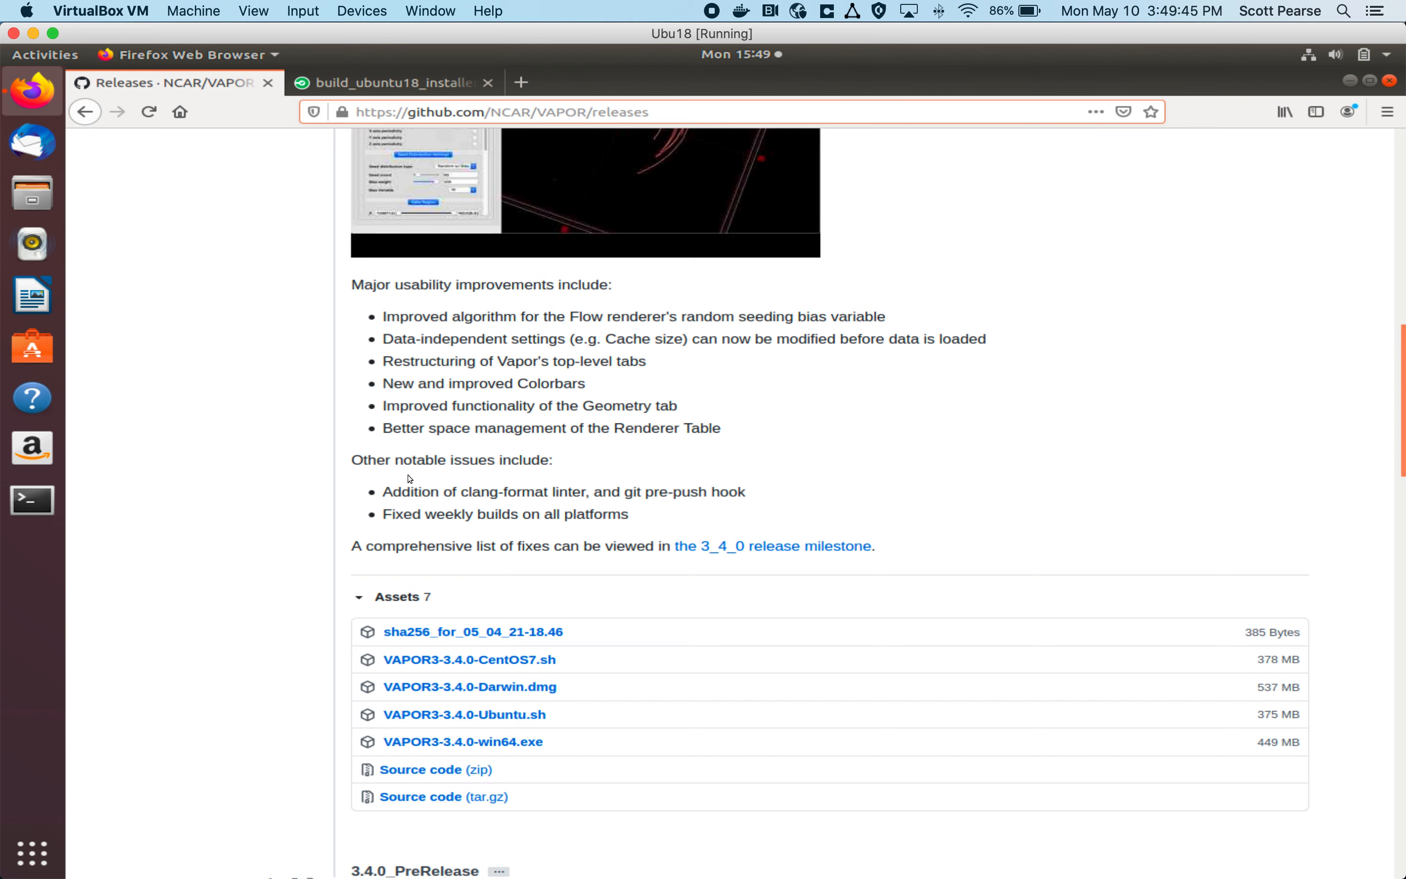
scroll(385, 489, up, 10)
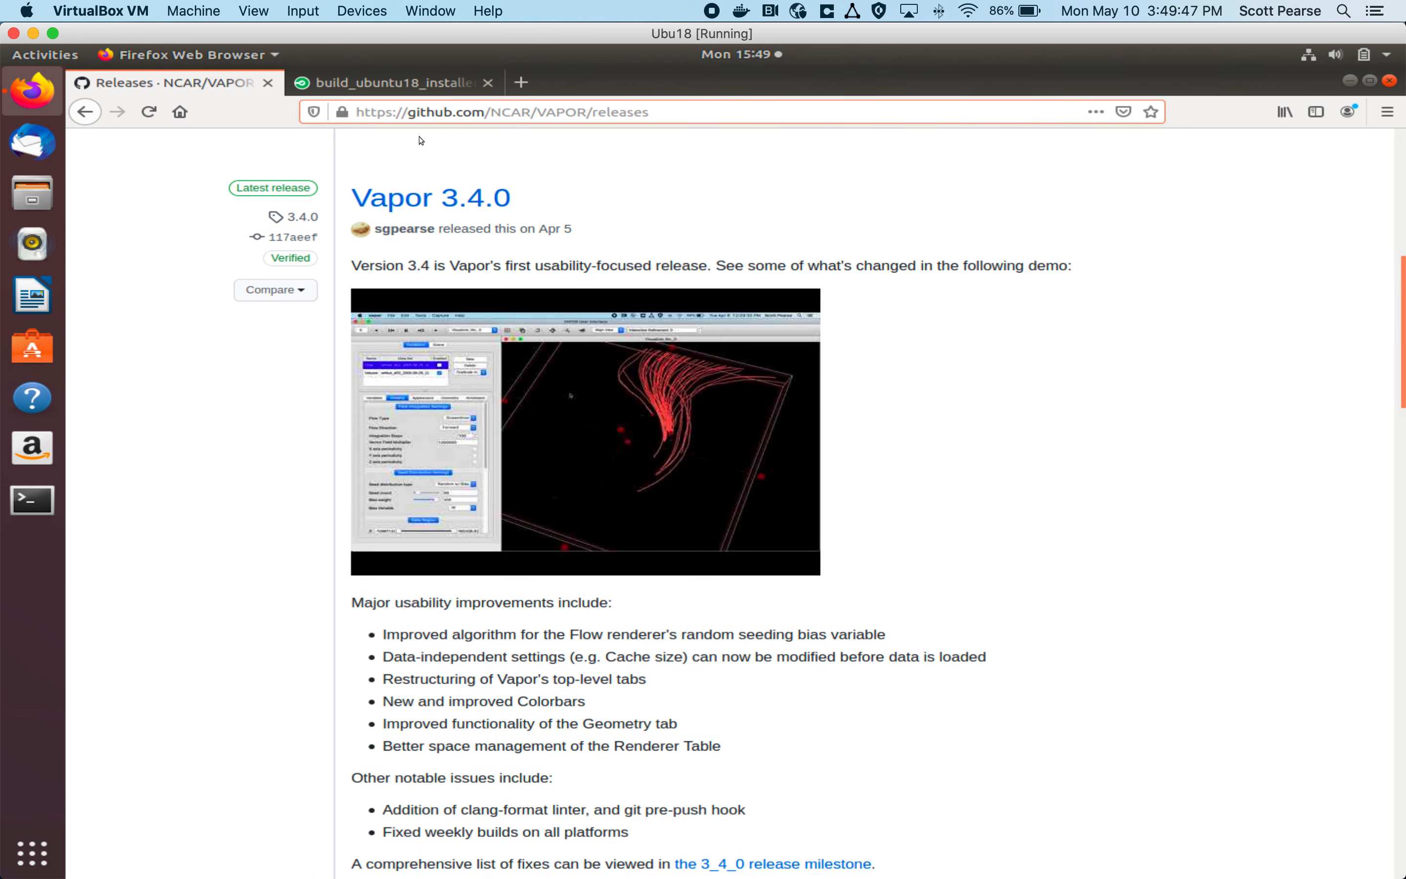
double_click(440, 112)
triple_click(440, 112)
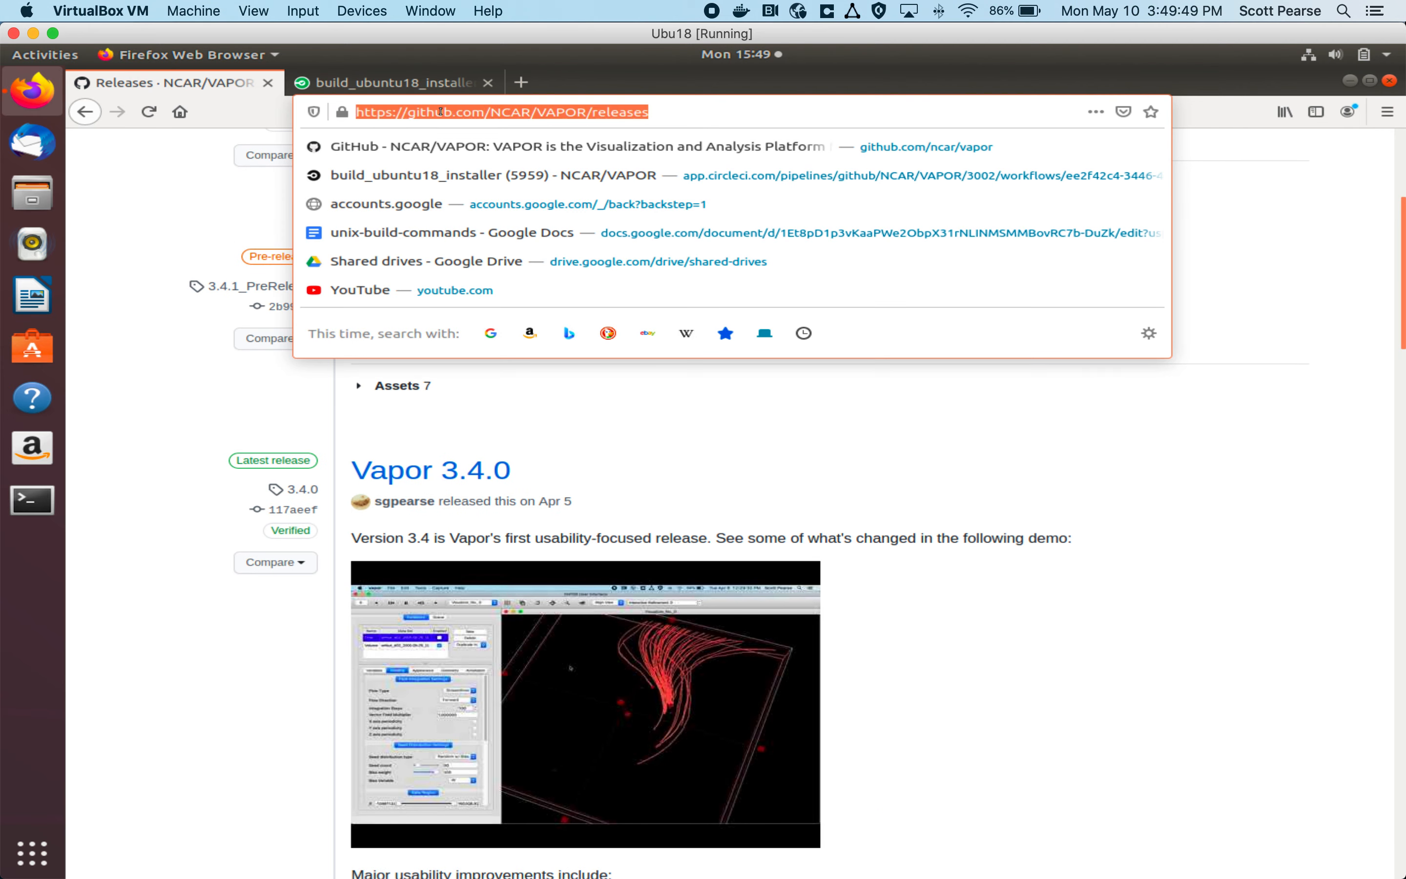
click(147, 455)
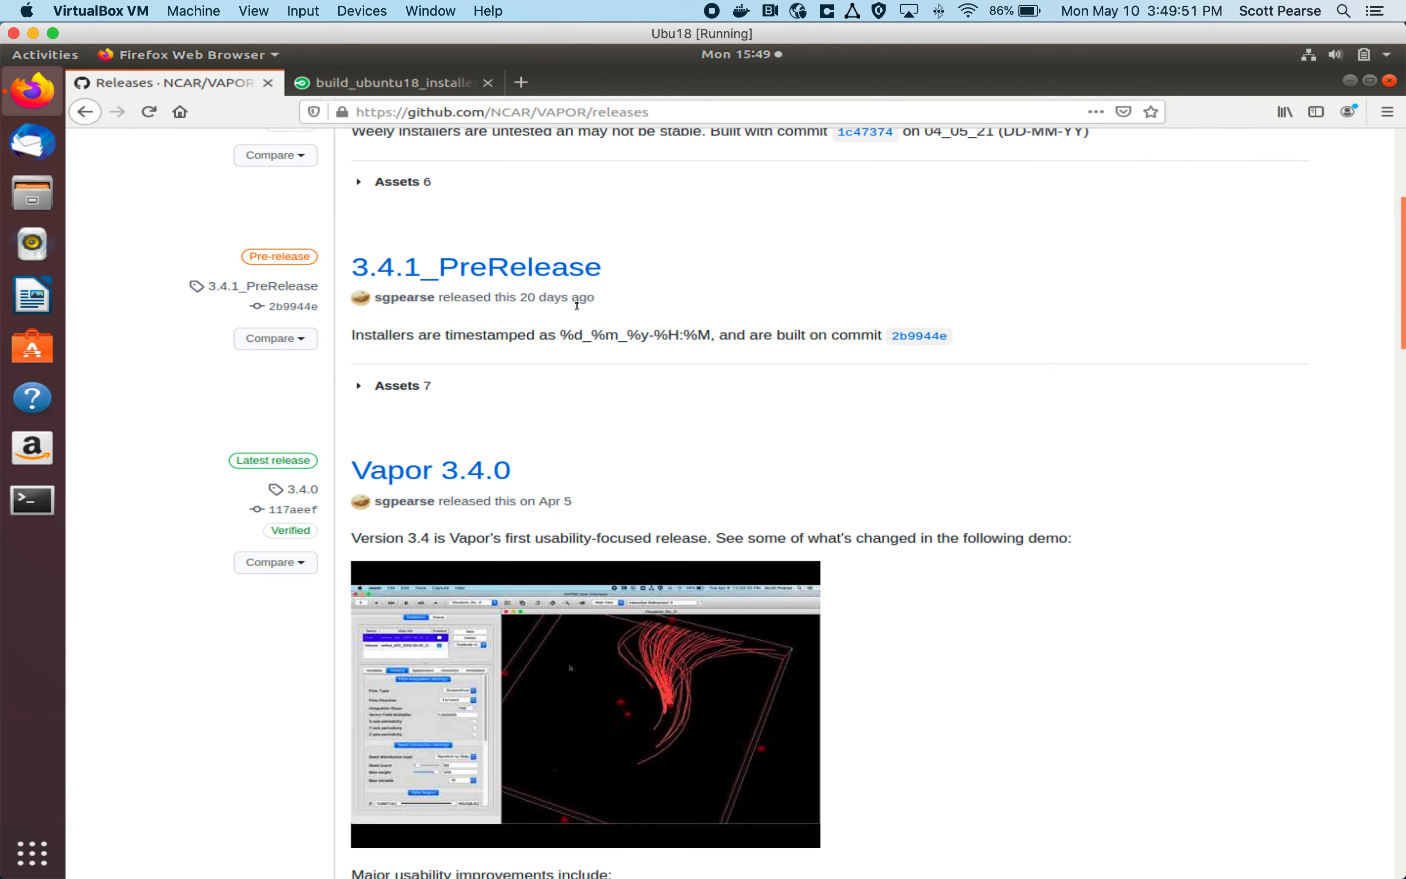
Step: Look through the VAPOR releases list and locate the installer assets of the latest release, Vapor 3.4.0
scroll(575, 304, up, 5)
scroll(360, 253, up, 3)
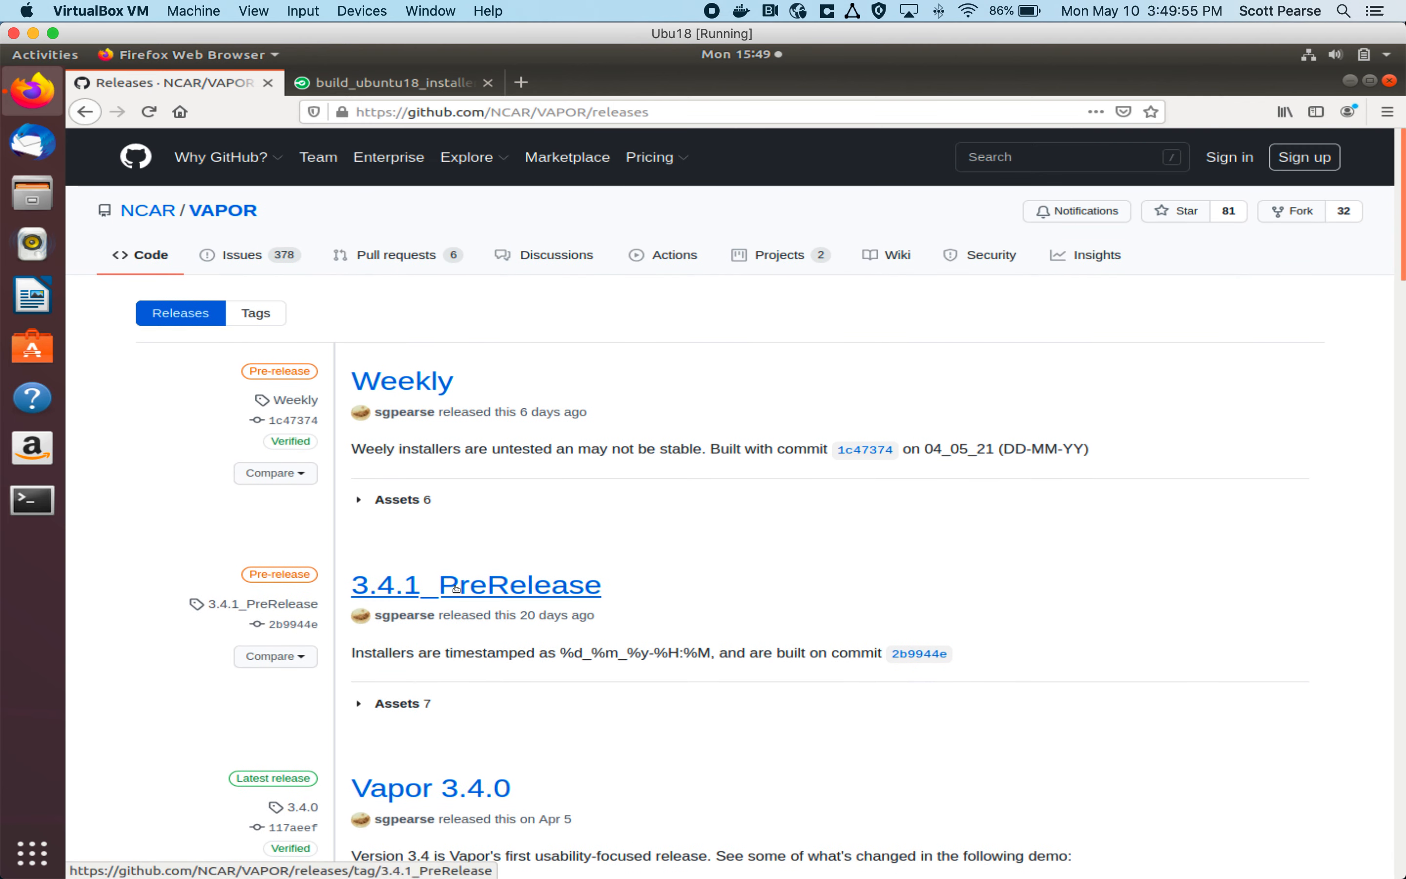
scroll(455, 586, down, 3)
scroll(455, 586, down, 2)
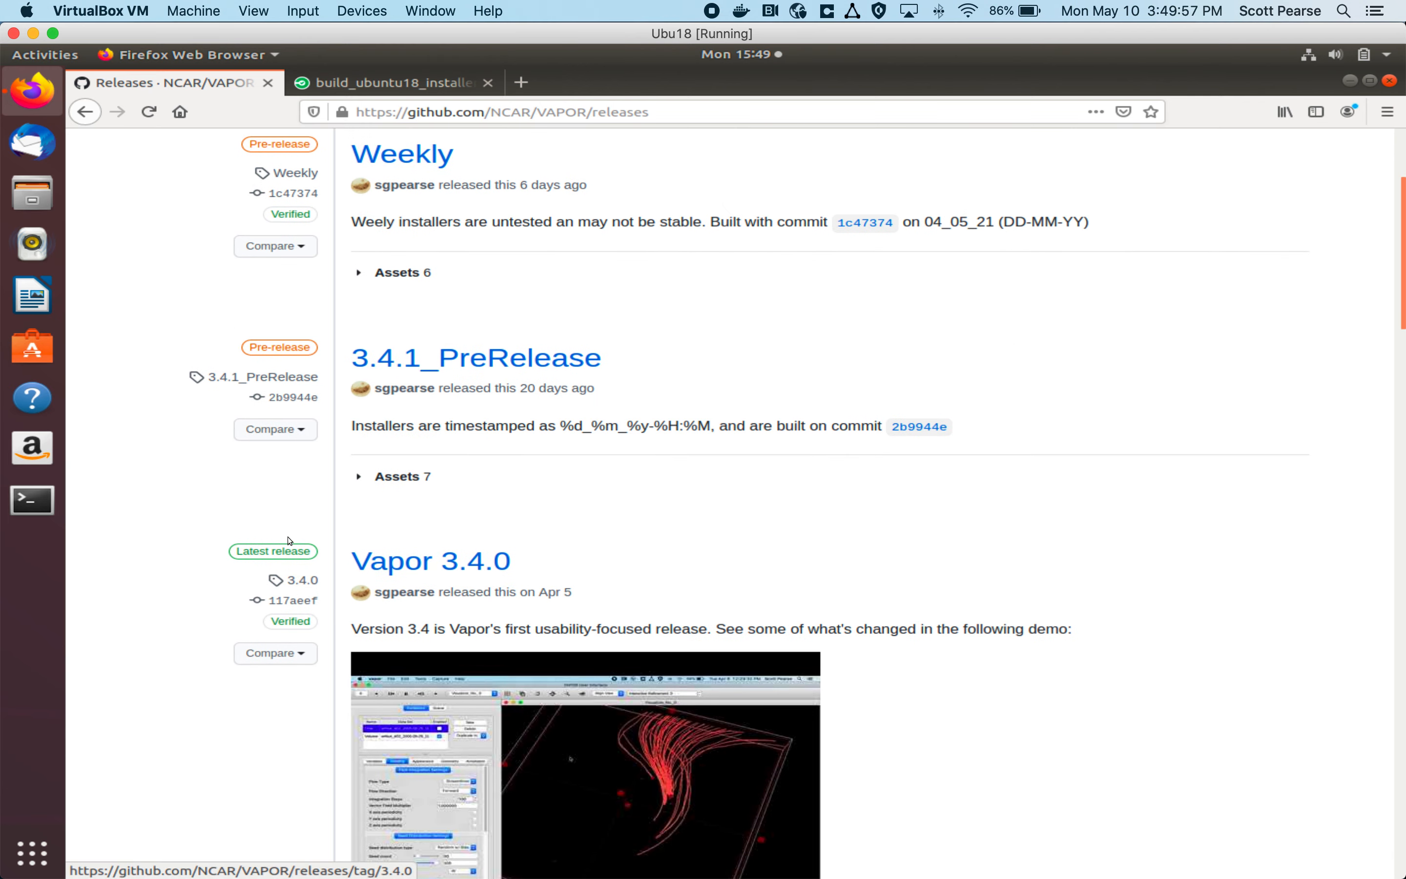
drag(330, 553, 222, 561)
click(327, 551)
scroll(336, 560, down, 3)
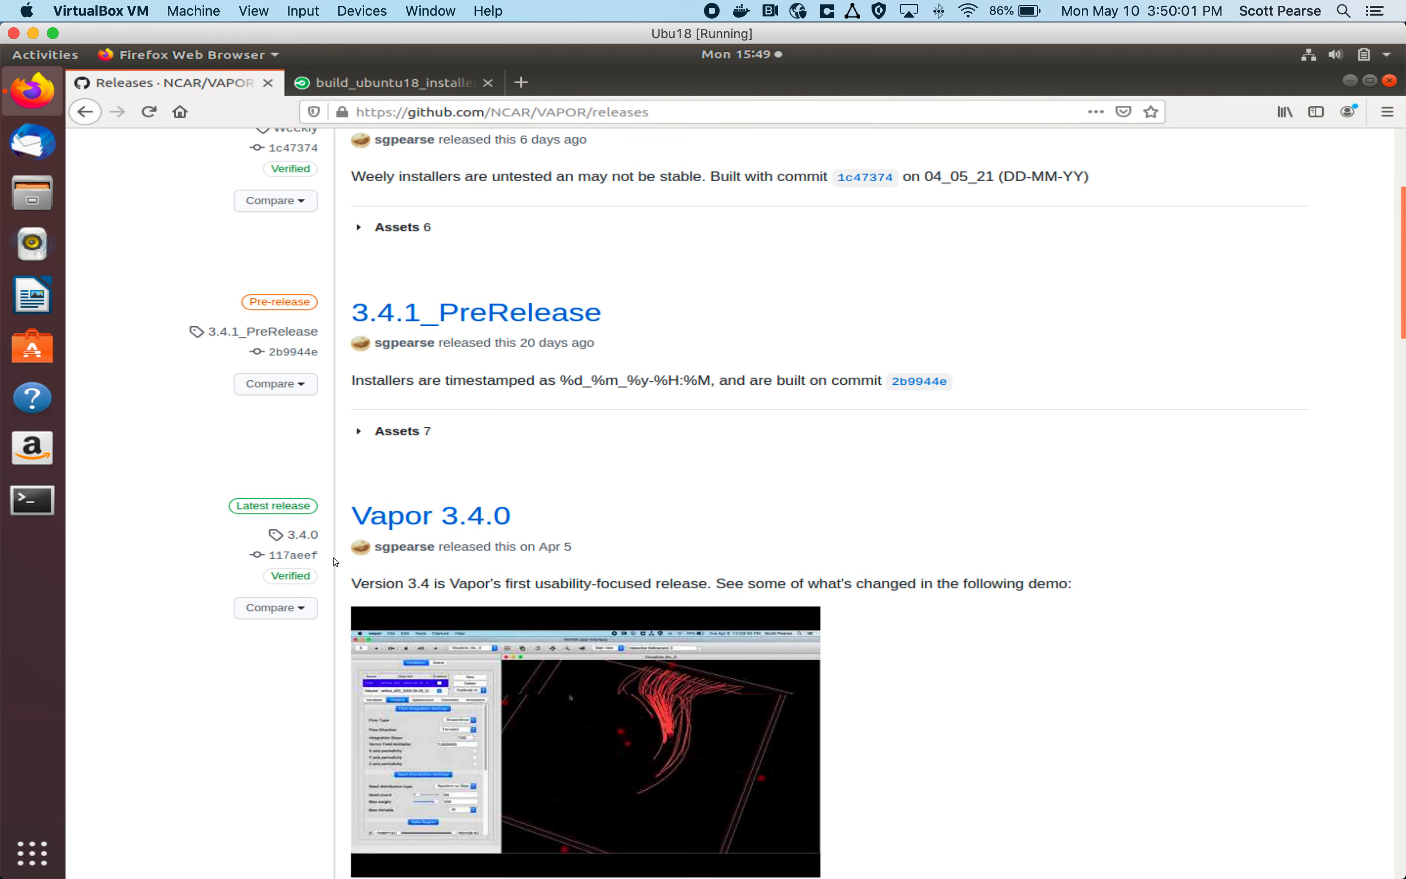
scroll(364, 556, down, 4)
scroll(364, 556, down, 7)
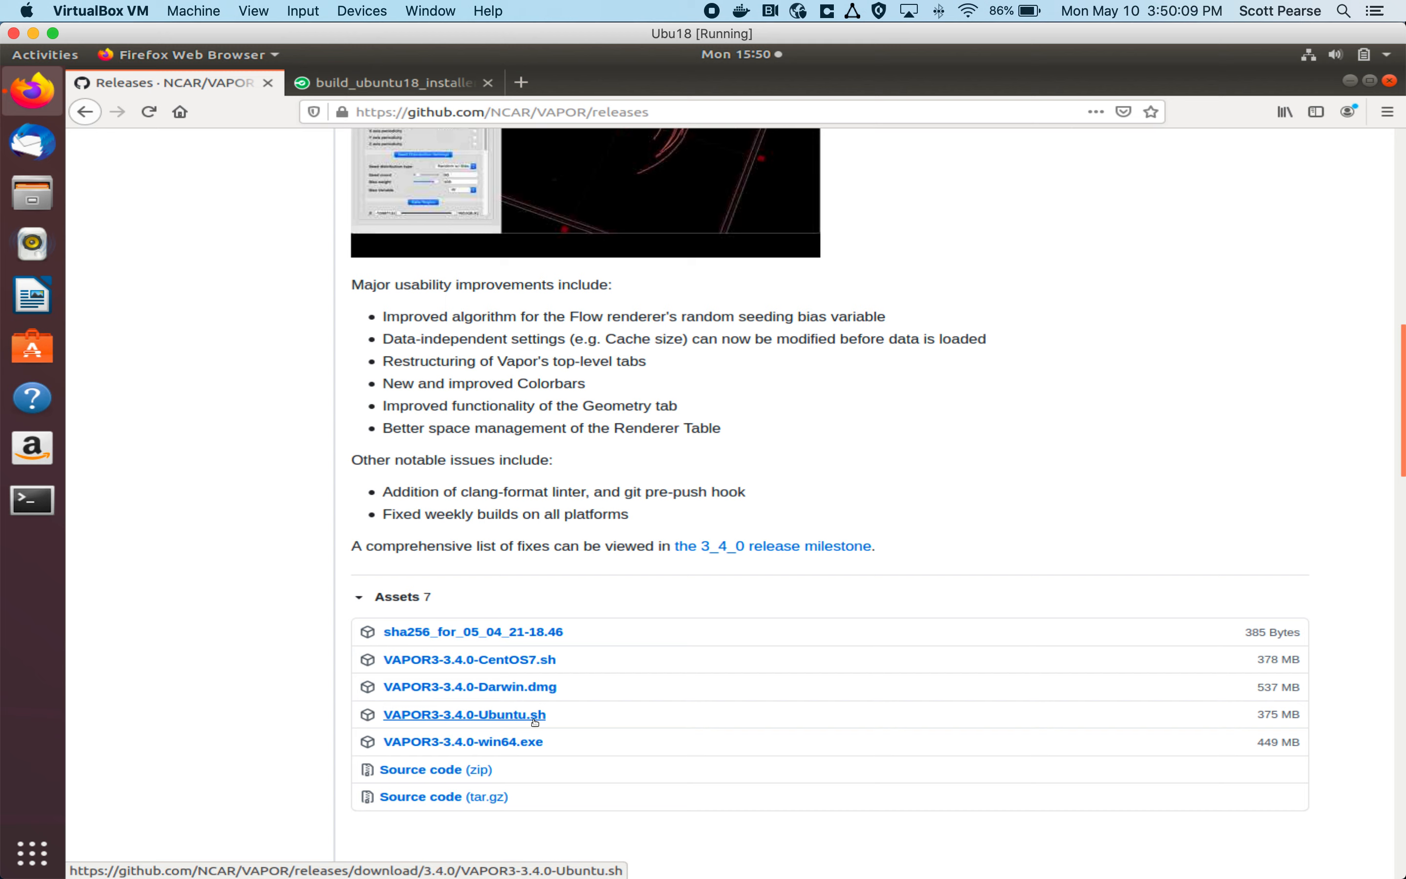
Step: Open a terminal in the virtual machine, change to ~/Downloads and list its files with ls -lrth
click(22, 509)
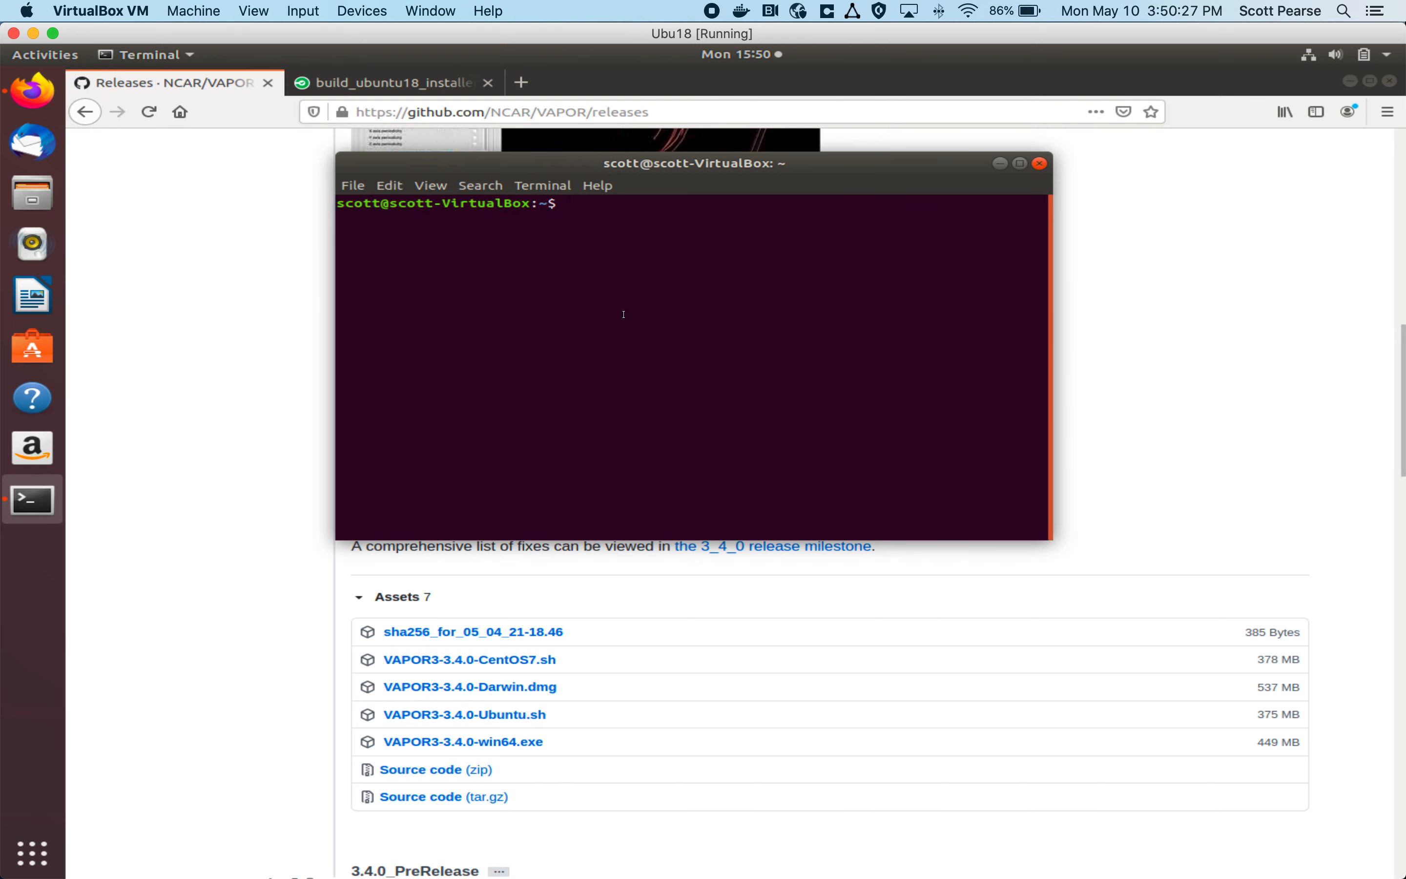
text(cd ~/Downloads/)
key(Return)
text(ls -lrth)
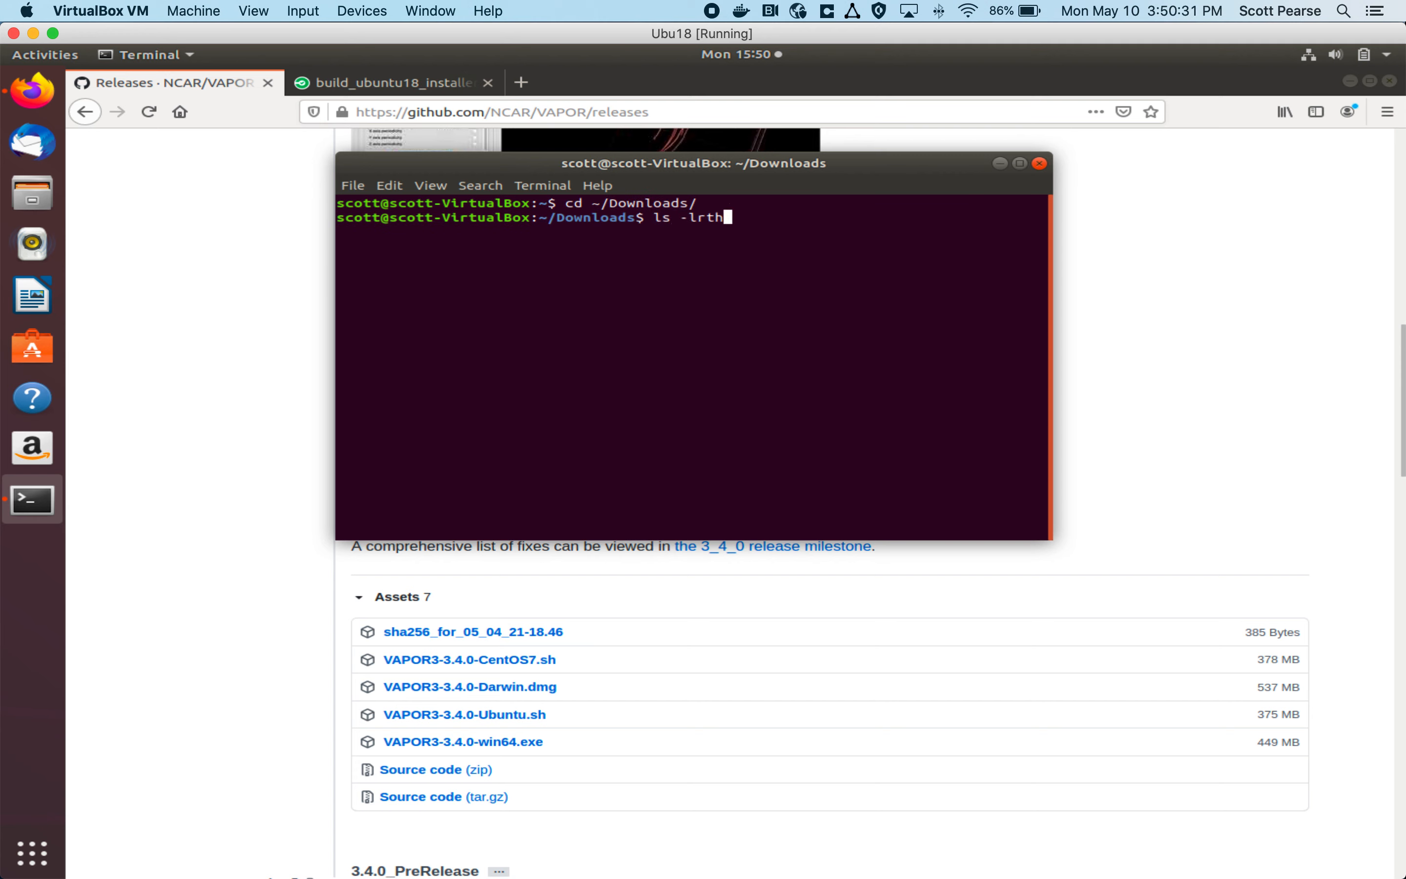
key(Return)
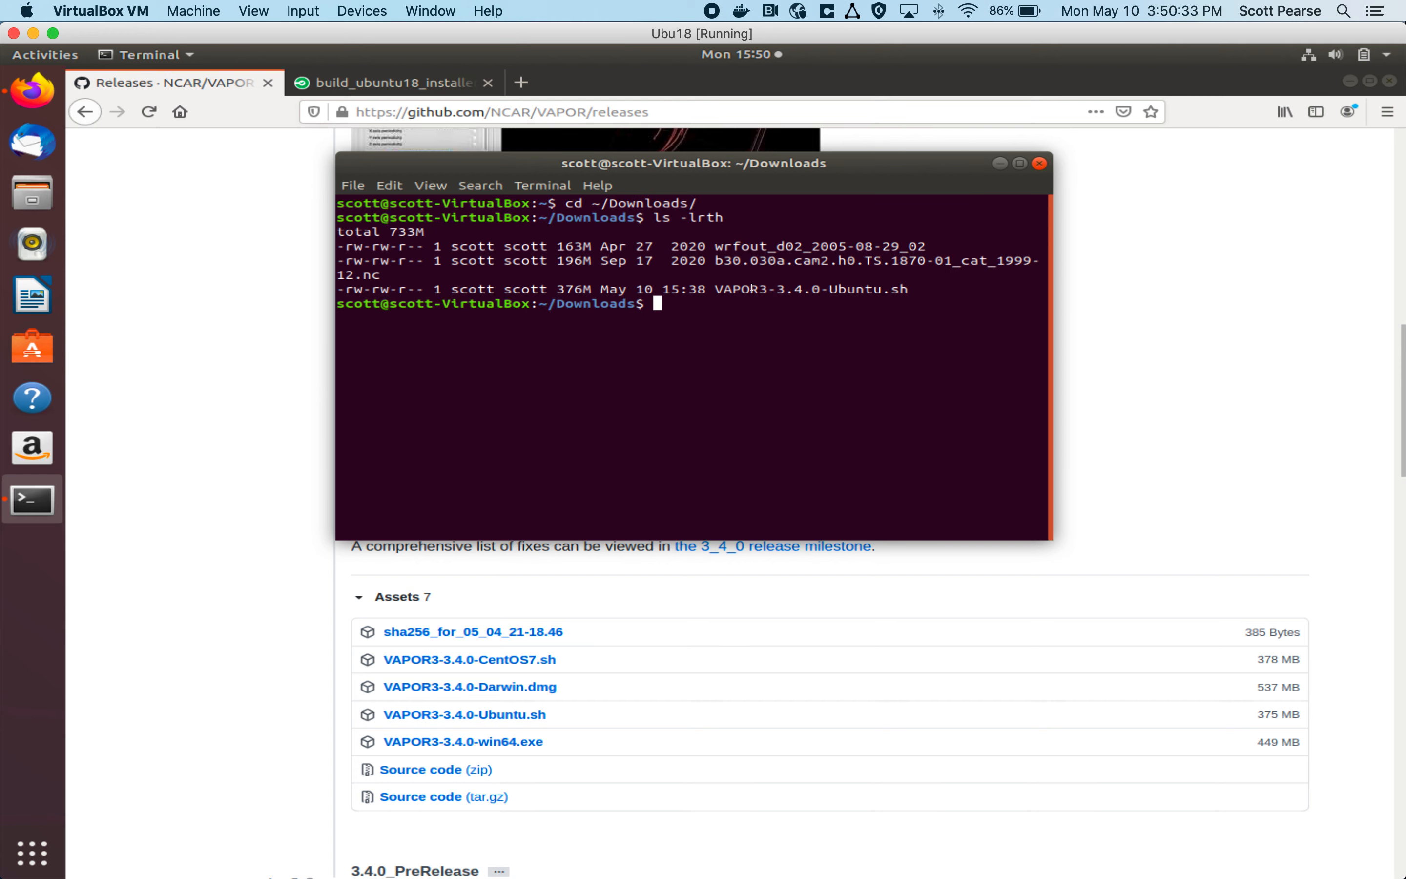
Step: Widen the terminal window and examine the permission flags of VAPOR3-3.4.0-Ubuntu.sh in the file listing
drag(1056, 314, 1267, 314)
drag(714, 273, 909, 276)
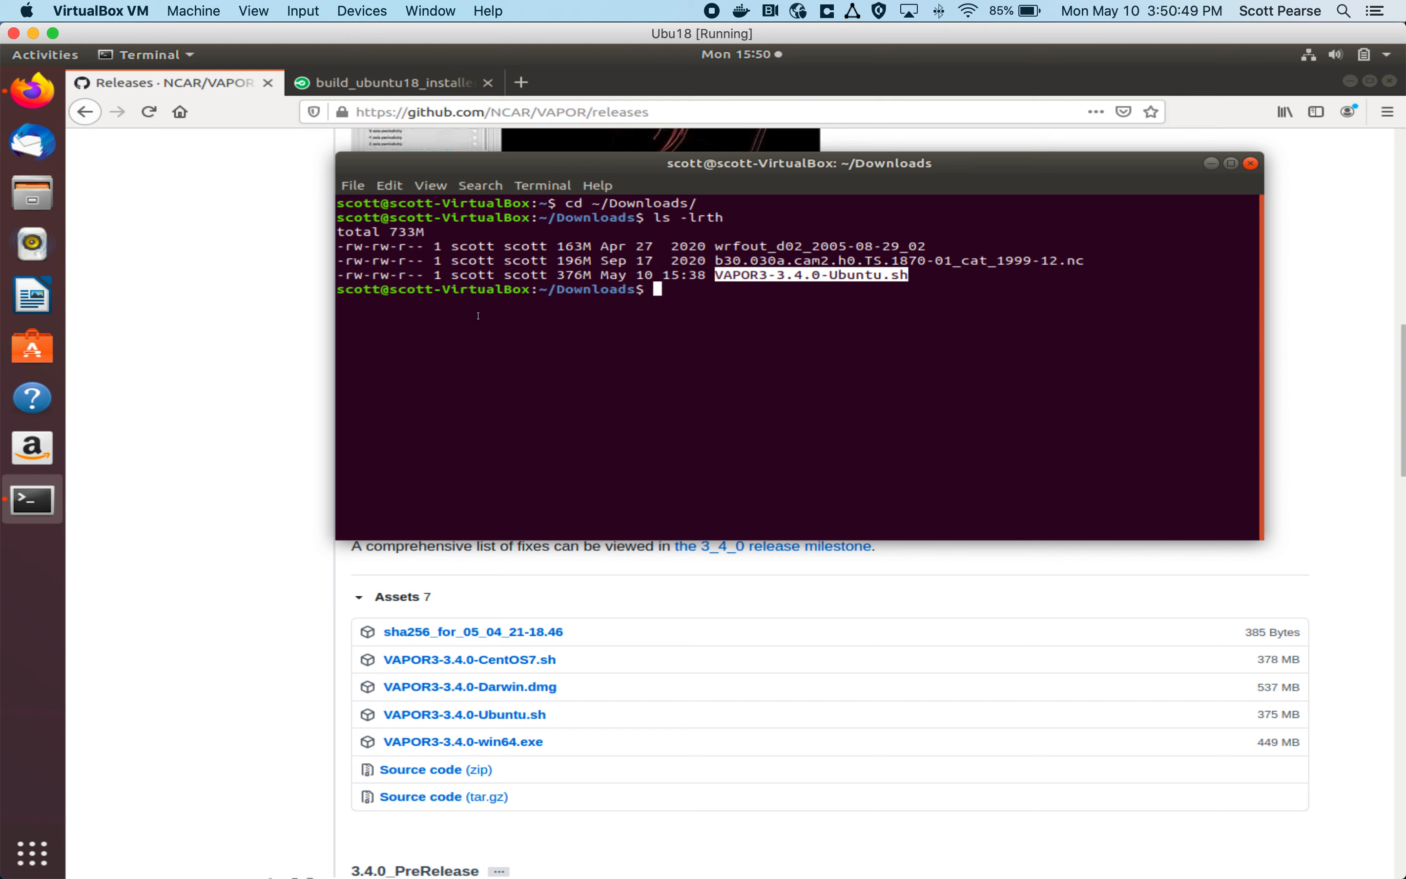
drag(653, 217, 731, 216)
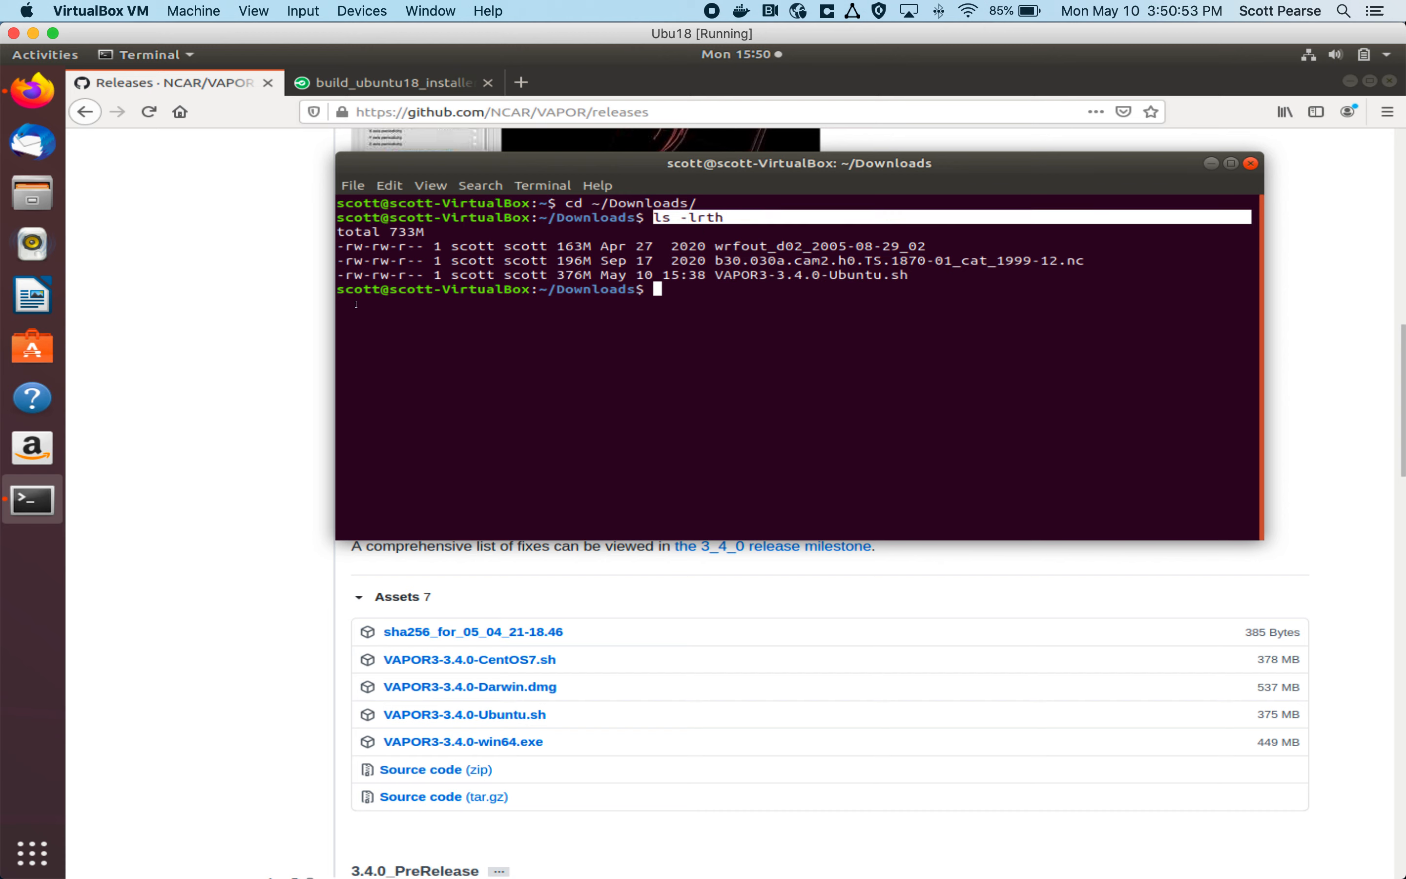
drag(342, 274, 422, 275)
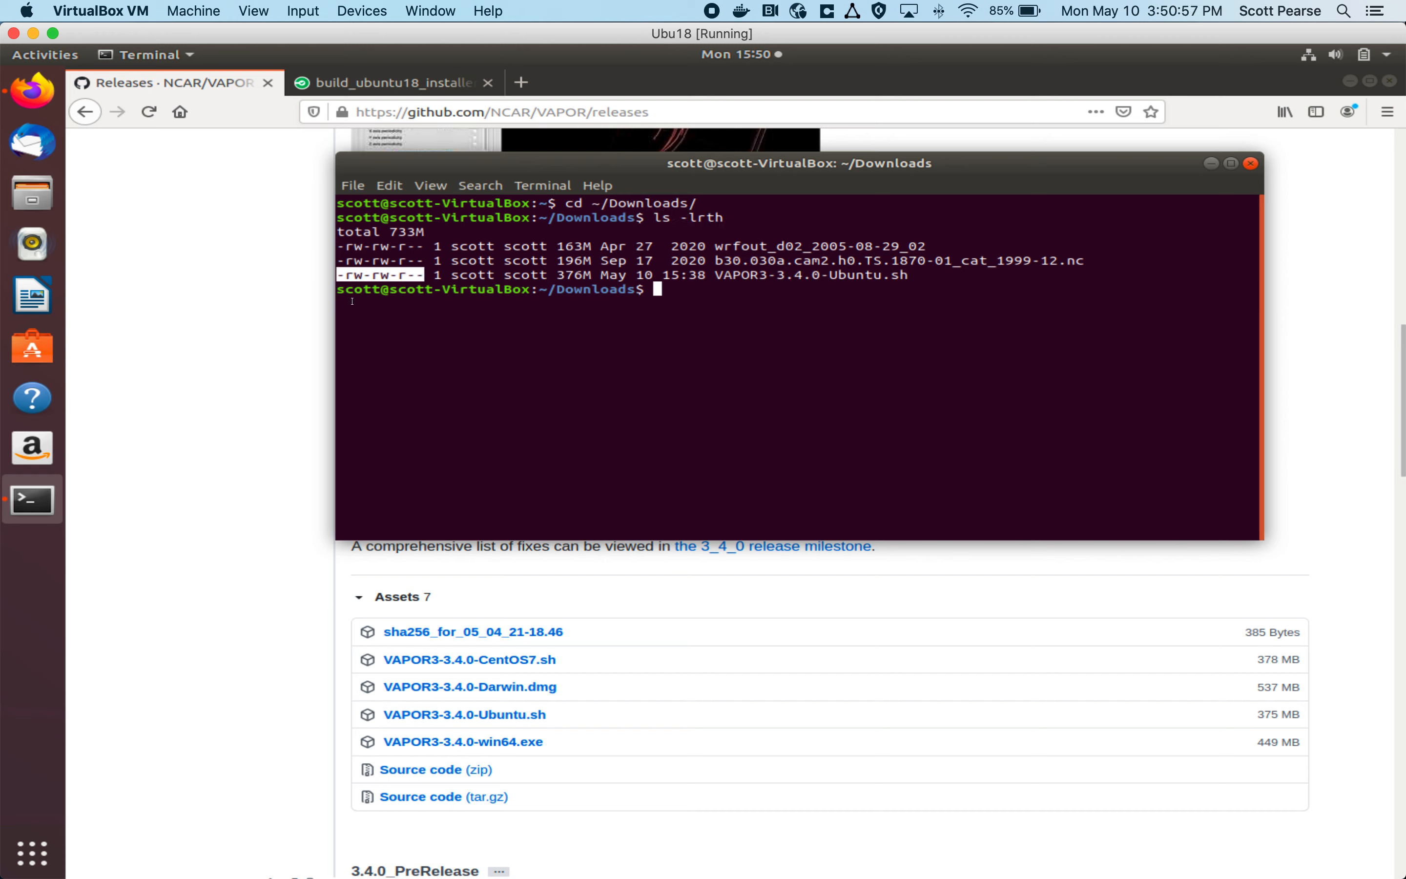
click(352, 278)
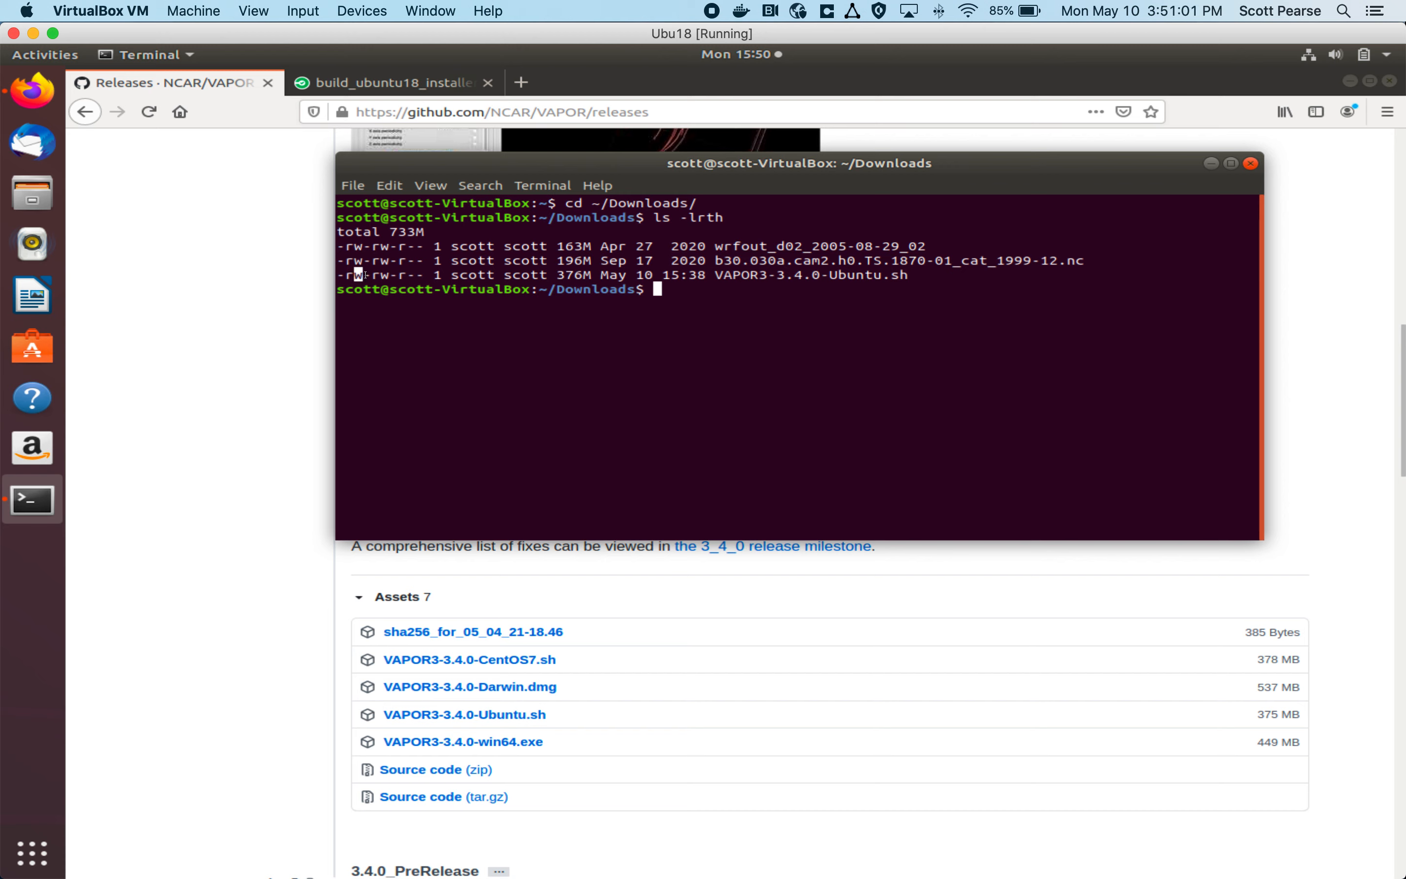
drag(373, 277, 362, 275)
click(349, 275)
drag(352, 276, 372, 278)
double_click(376, 276)
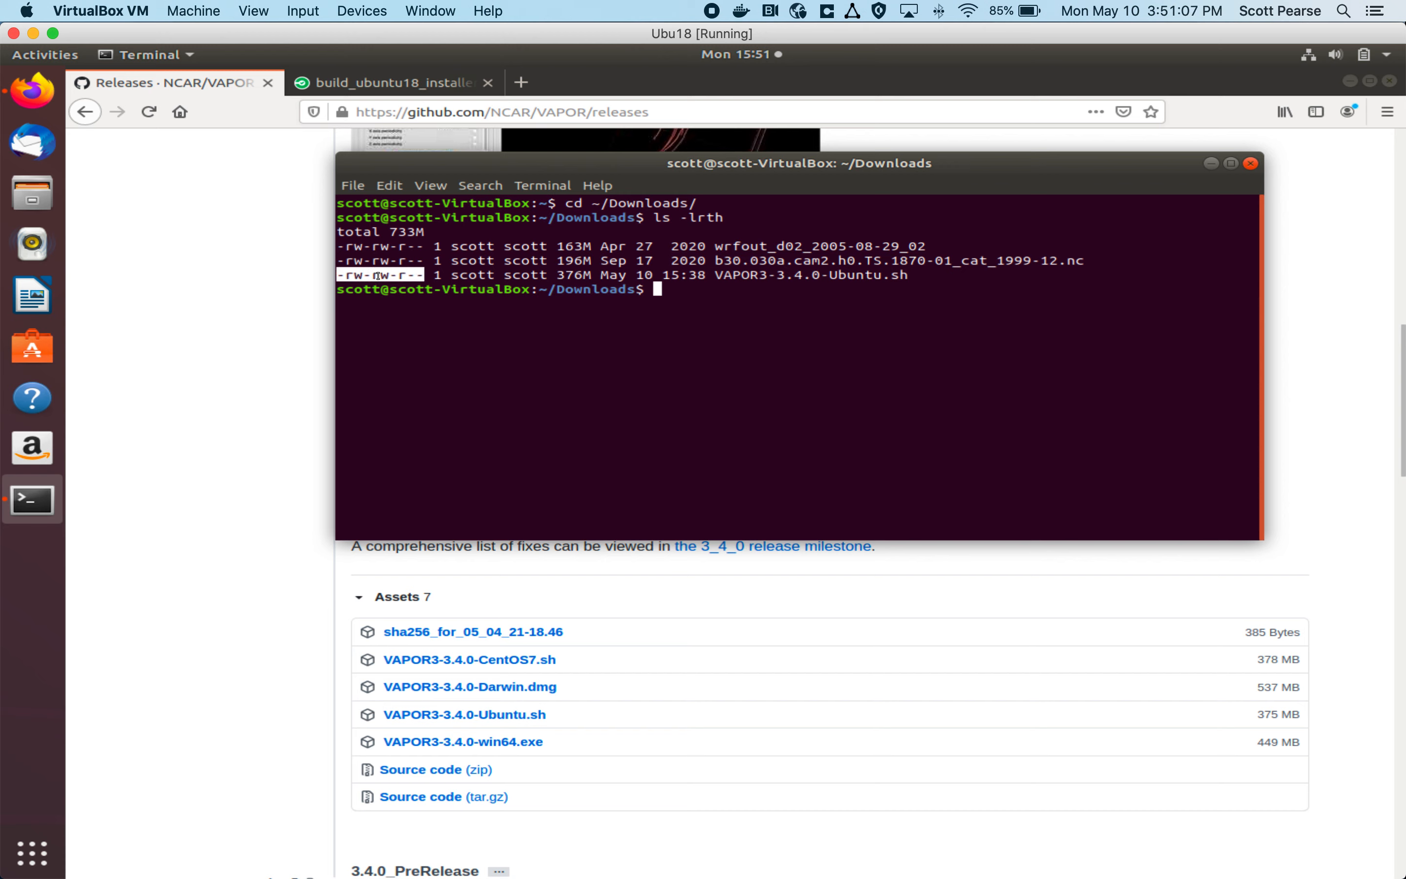
click(393, 276)
double_click(376, 277)
click(423, 278)
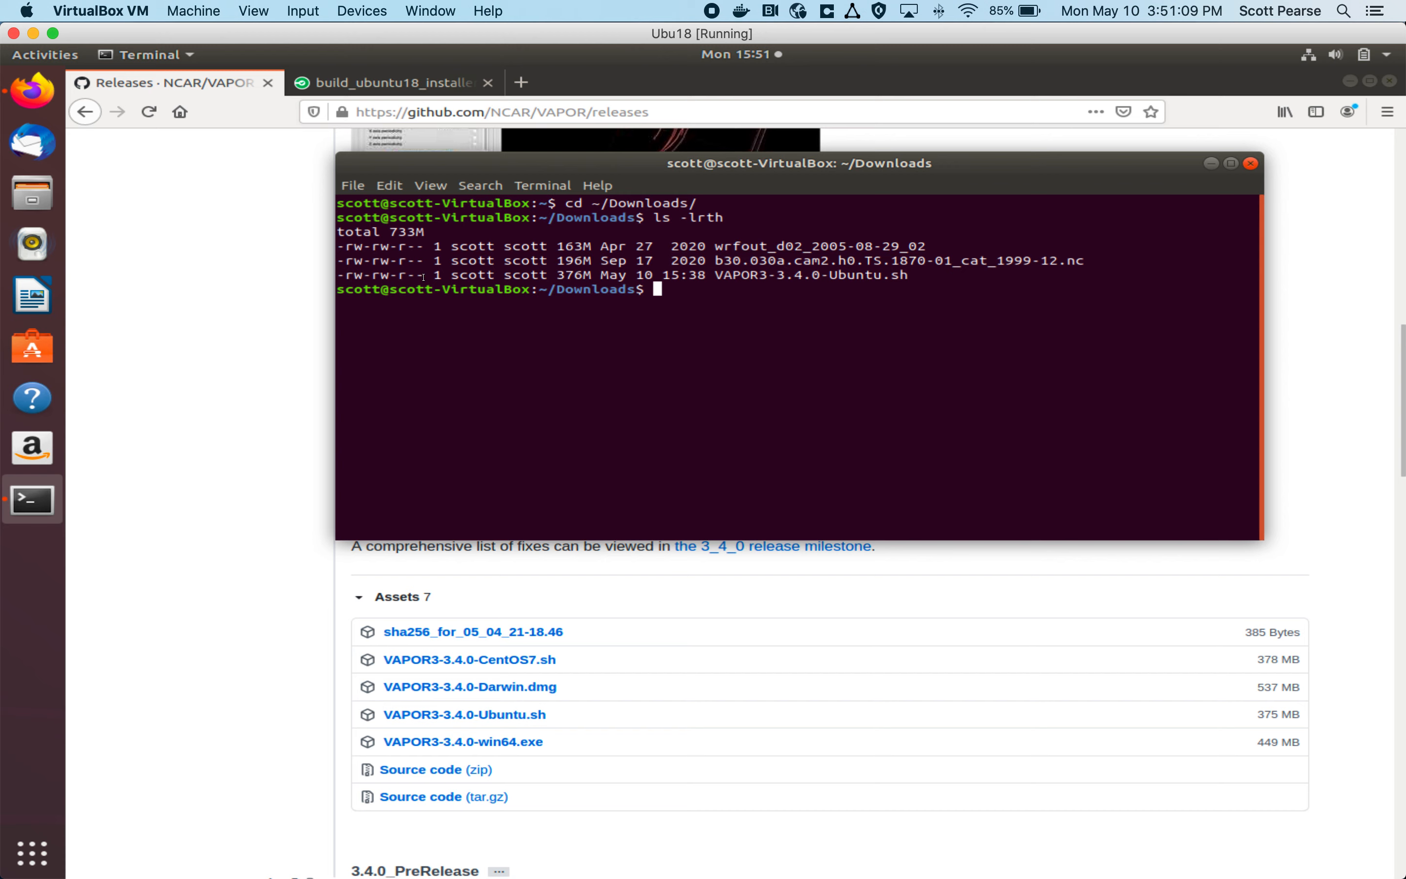
drag(425, 276, 400, 277)
click(421, 277)
drag(424, 275, 401, 277)
click(422, 278)
mouse_move(424, 277)
mouse_down()
mouse_move(412, 275)
mouse_move(430, 280)
mouse_up()
click(417, 277)
Step: Run chmod -x on VAPOR3-3.4.0-Ubuntu.sh and list the files with ls -lrth to check its permissions
text(chmod)
text(-x V)
key(Tab)
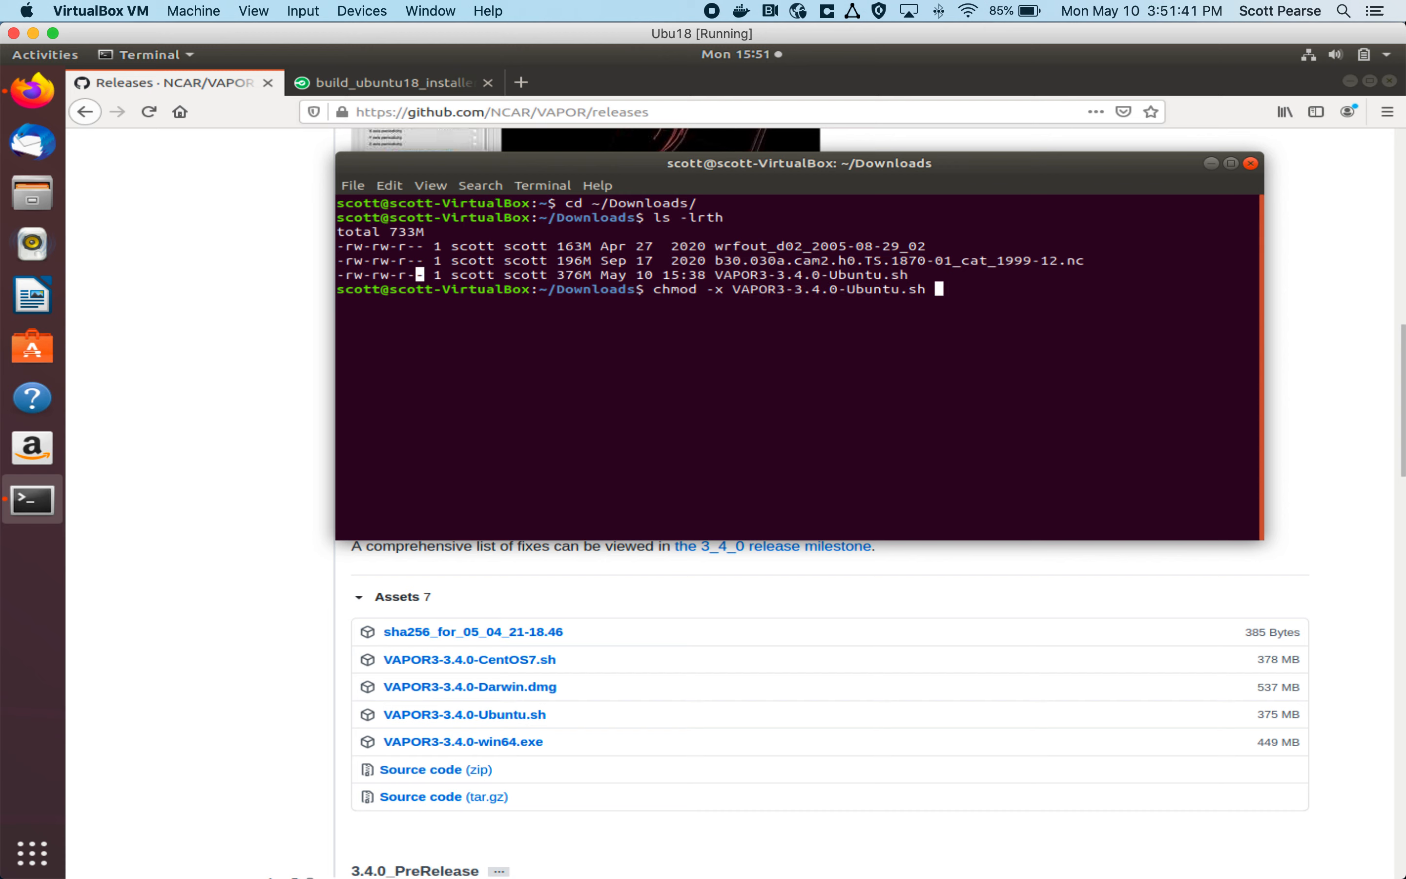
key(Return)
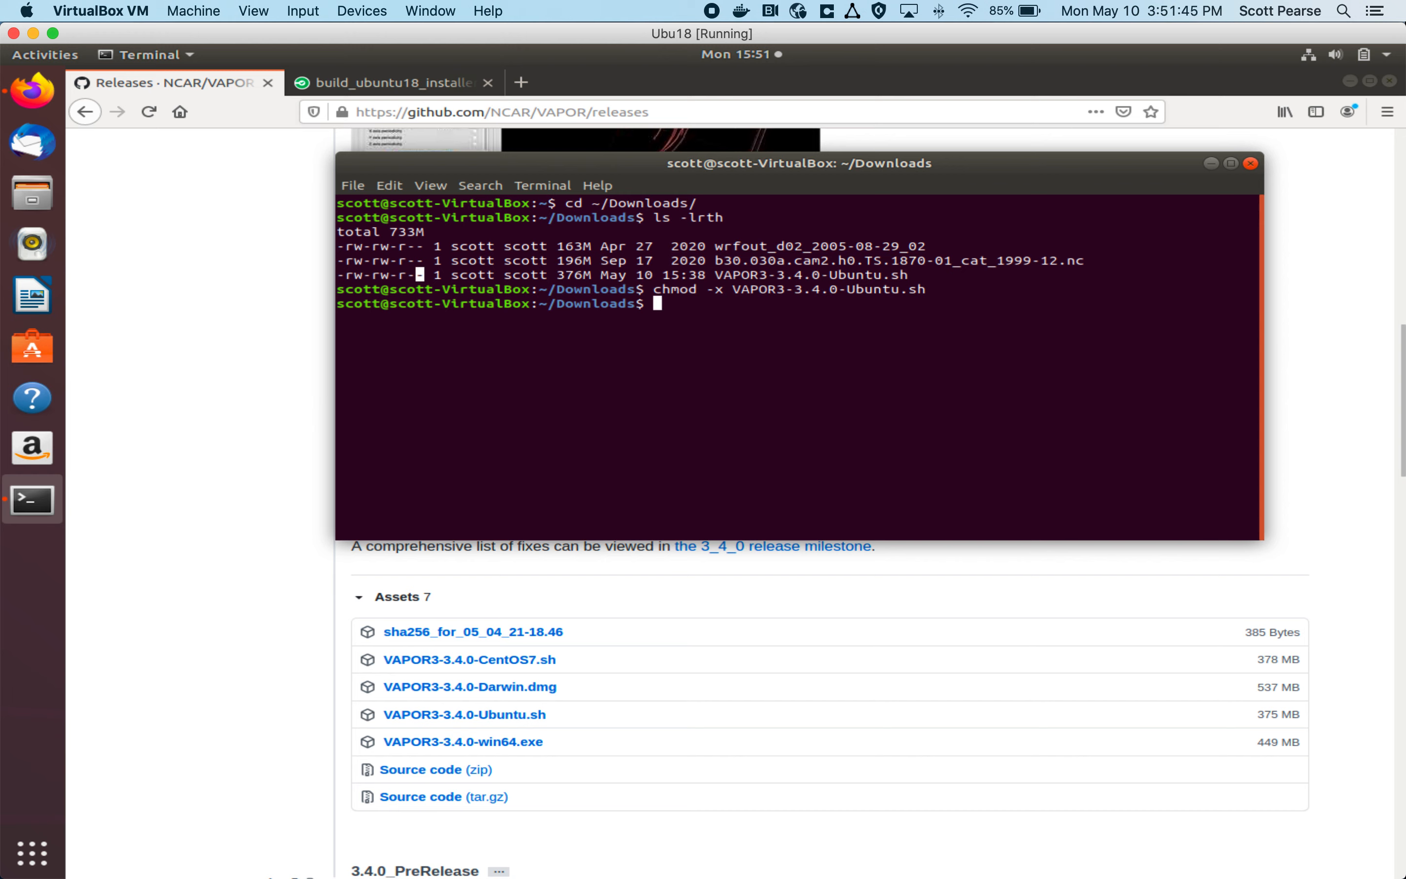
text(ls -lrth)
key(Return)
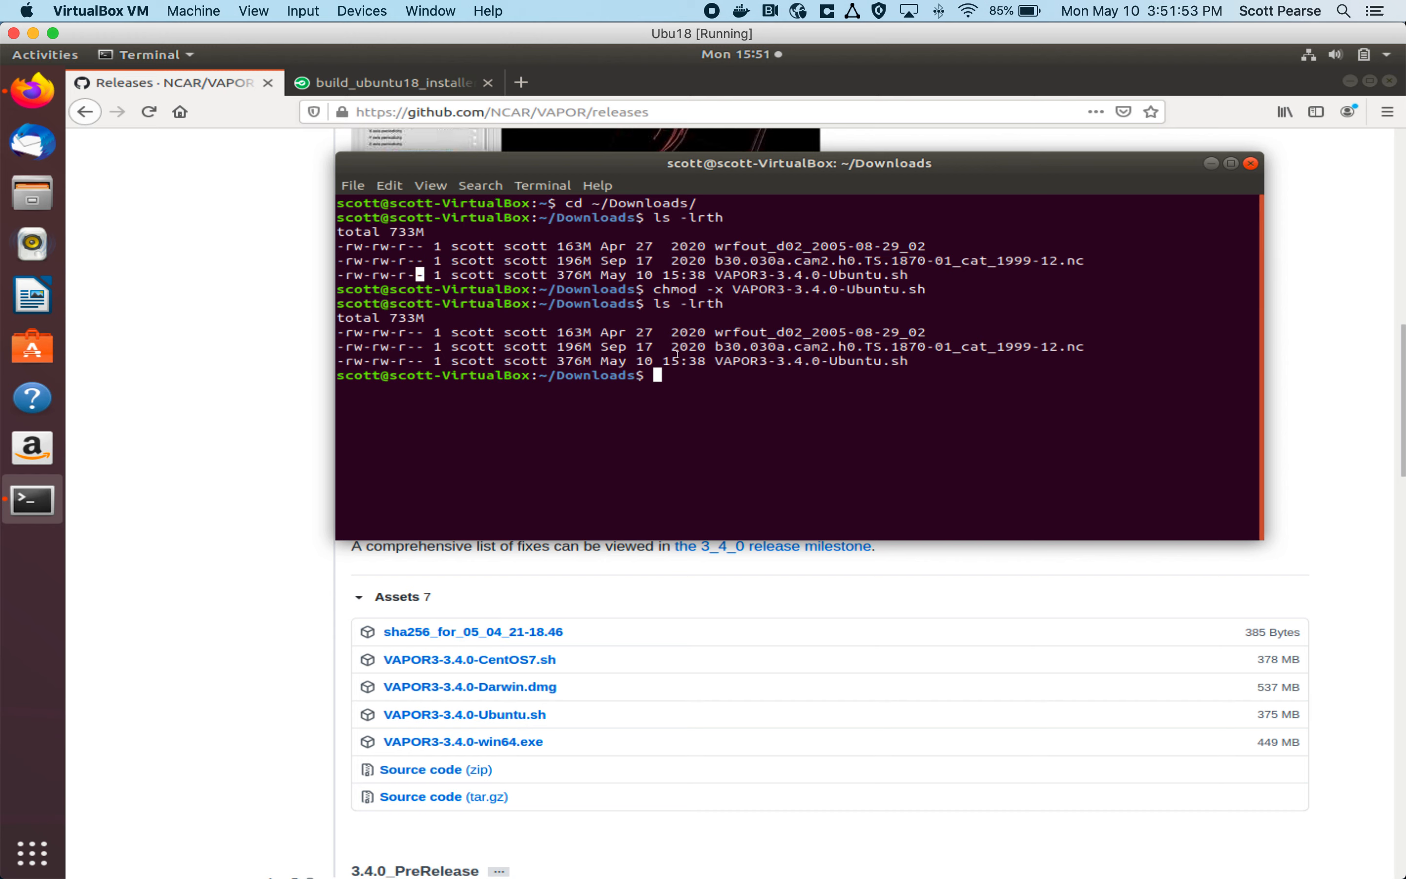
Step: Give VAPOR3-3.4.0-Ubuntu.sh full read, write and execute permissions with chmod 777
key(Up)
key(Up)
key(Home)
key(Right)
key(Right)
key(Right)
key(Right)
key(Right)
key(Right)
key(Right)
key(Right)
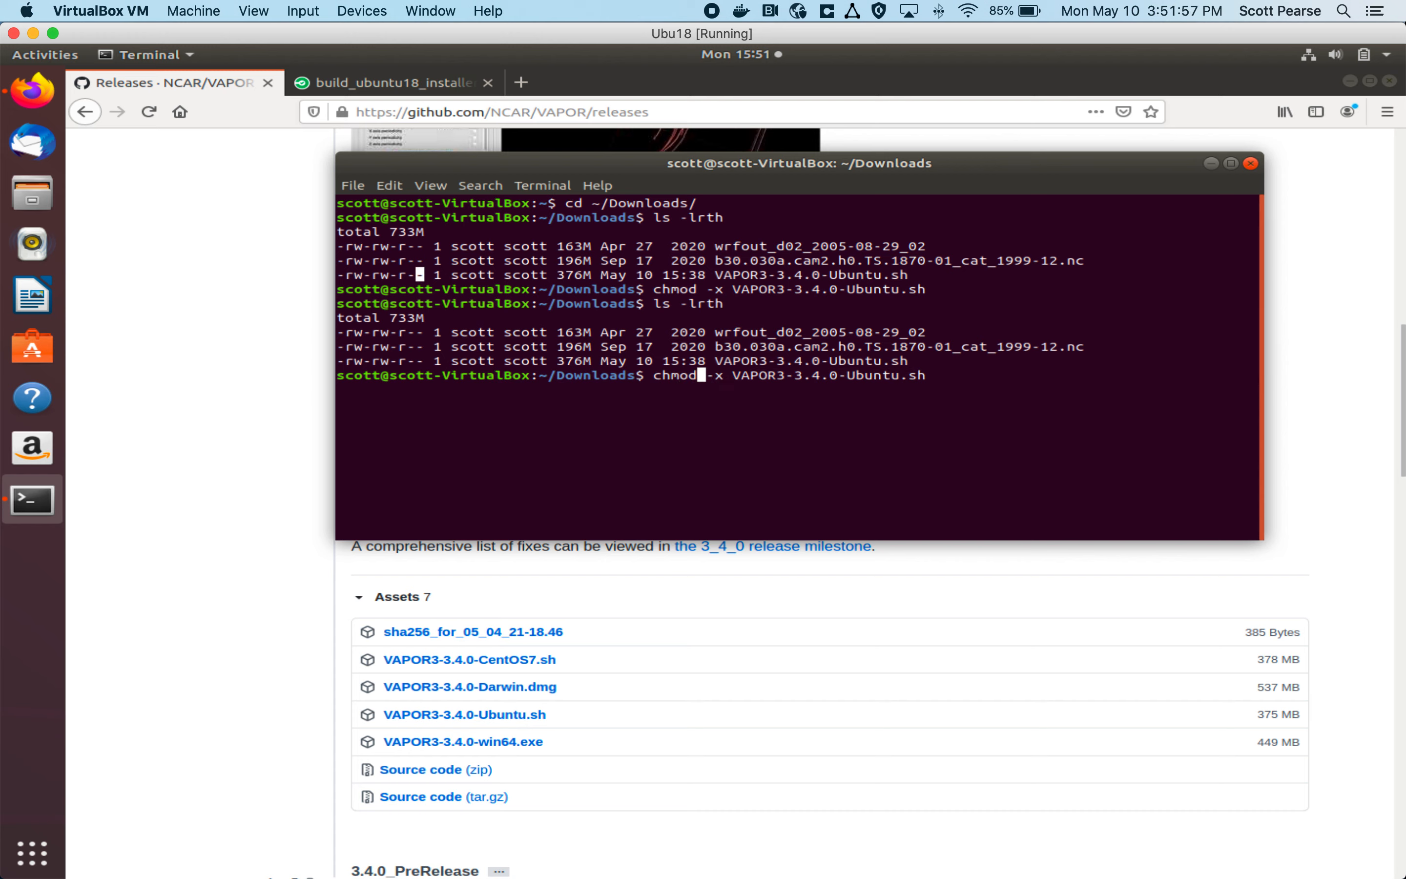
key(BackSpace)
key(BackSpace)
text(777)
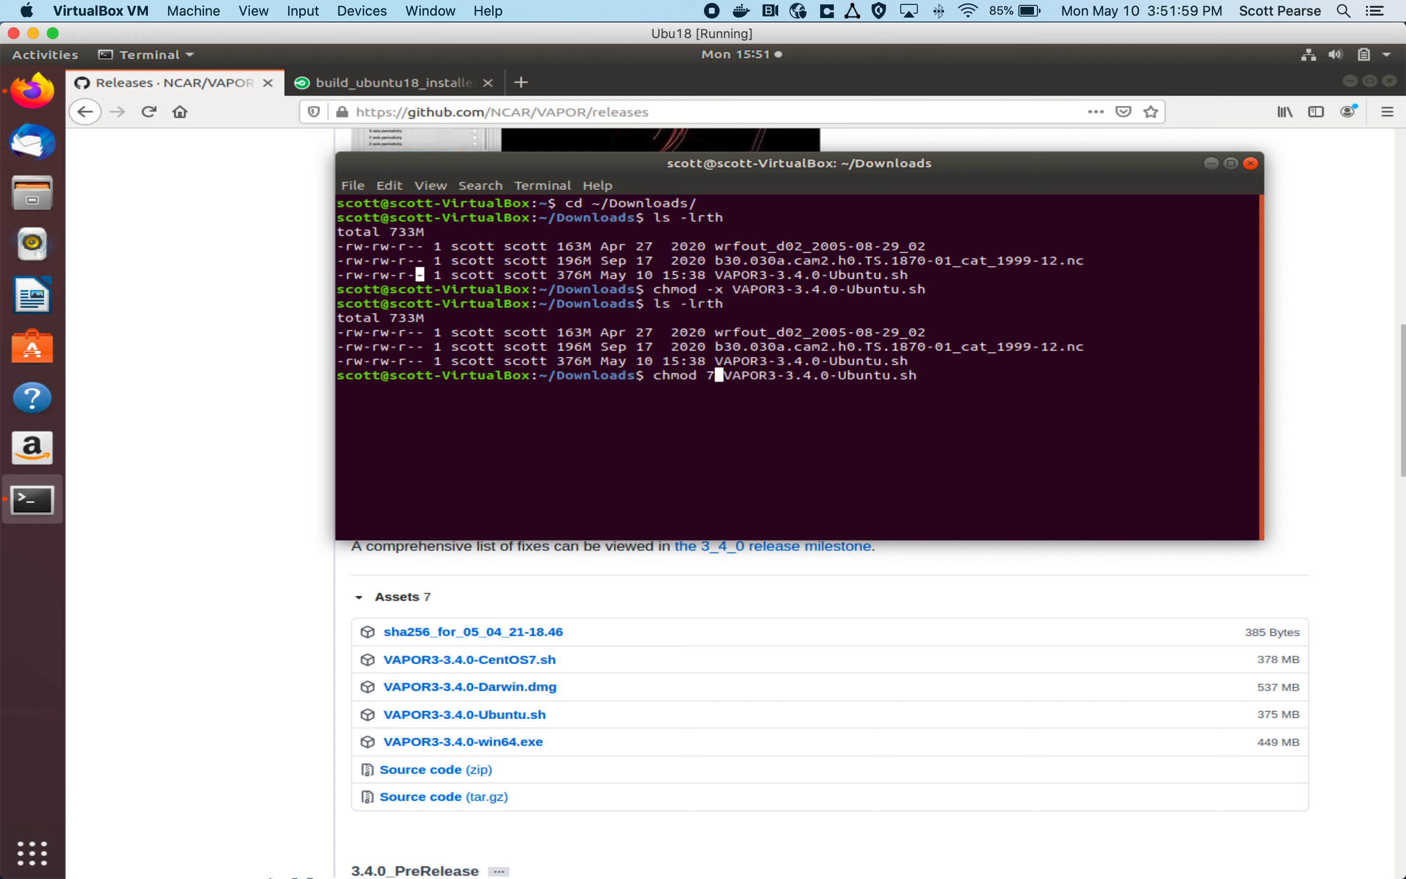
key(Return)
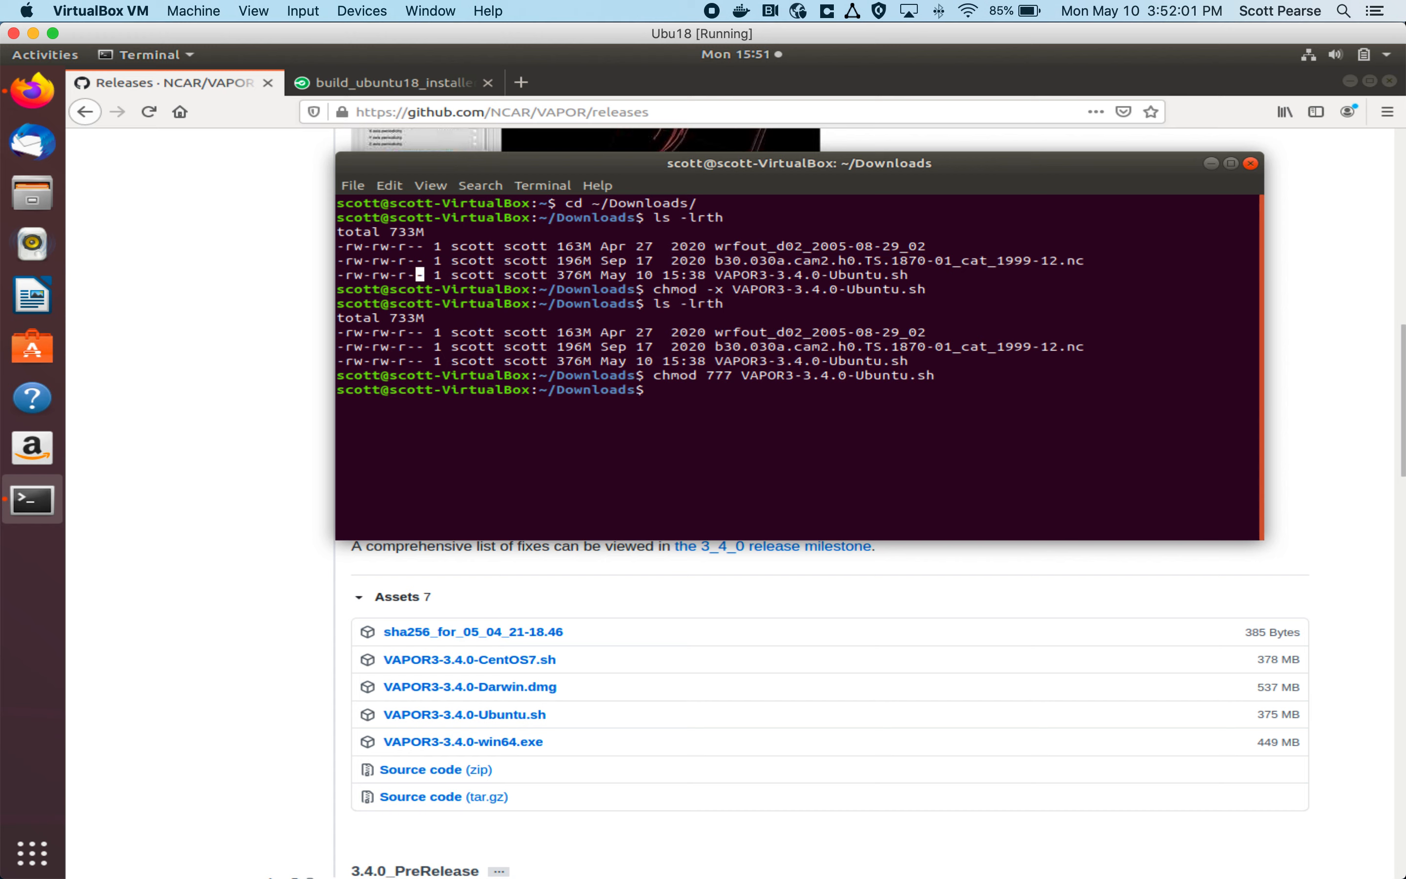
Step: List the files with ls -lrth and compare the installer script's permission flags with the chmod commands used
key(Up)
key(ctrl+c)
text(ls -lr)
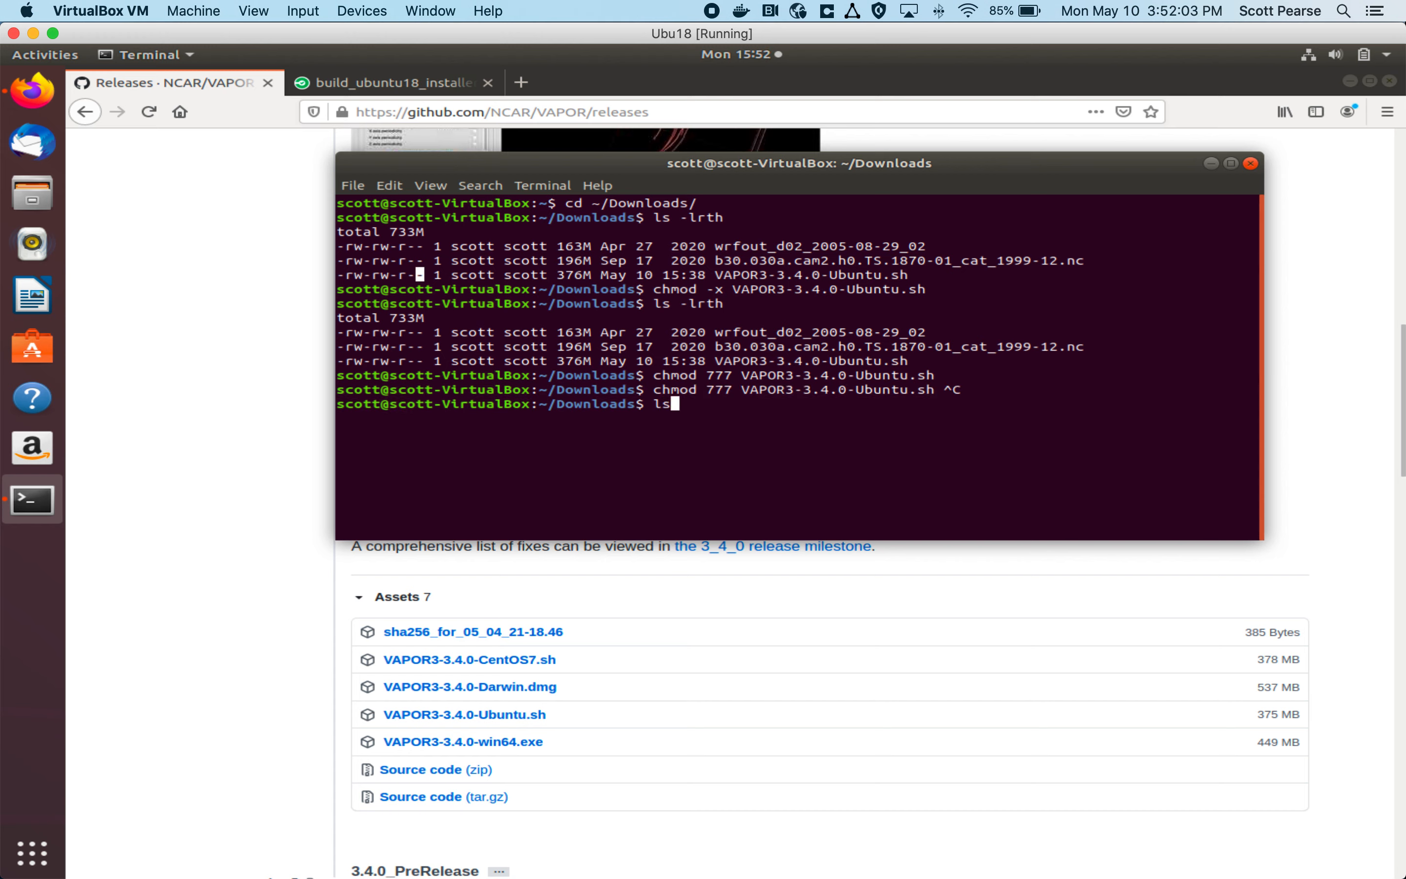
text(th)
key(Return)
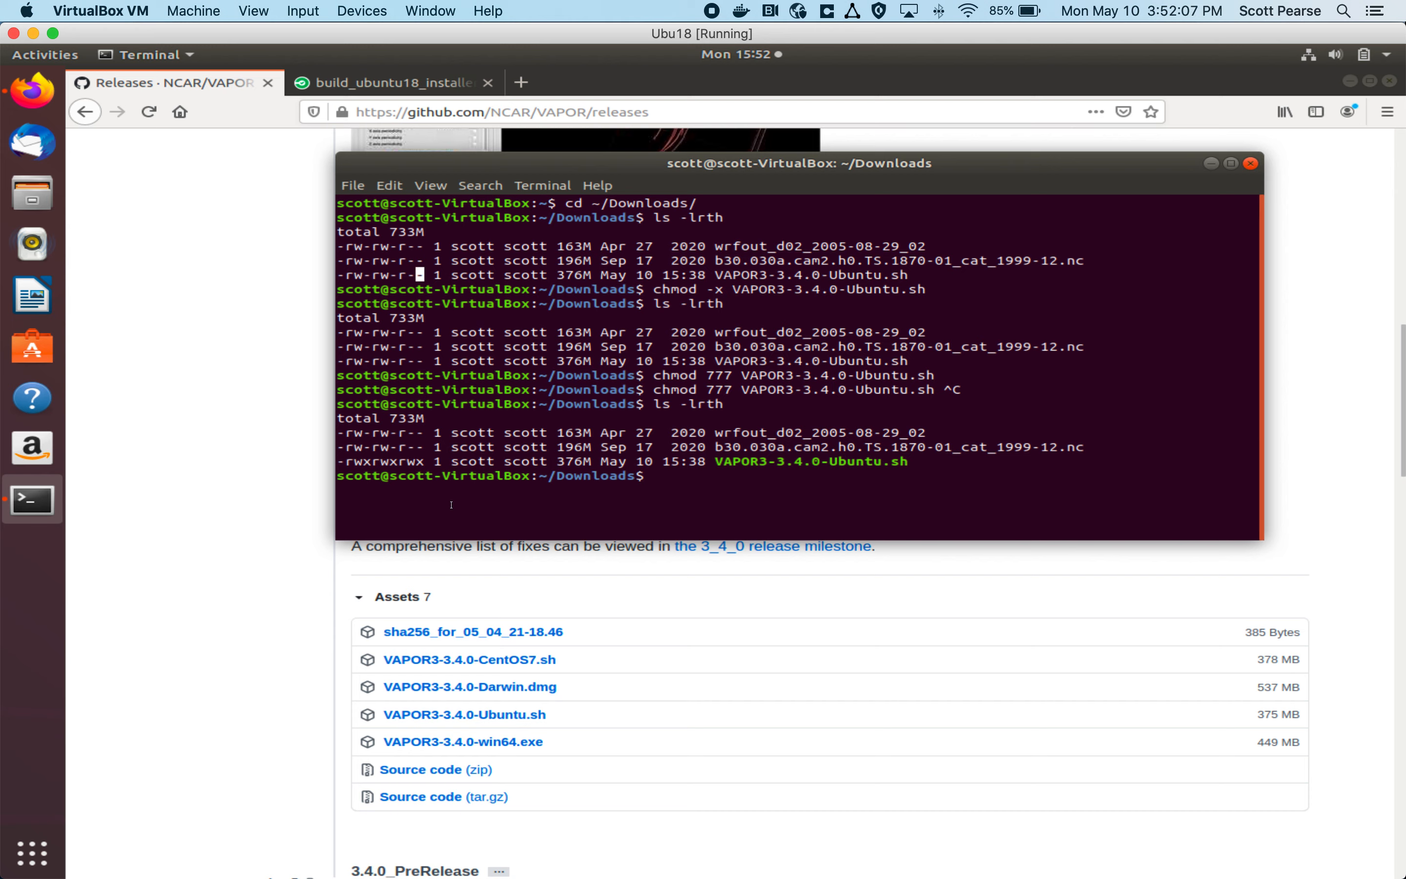
drag(707, 289, 725, 289)
drag(707, 390, 732, 391)
click(418, 462)
drag(422, 463, 428, 463)
drag(426, 462, 400, 461)
drag(715, 461, 907, 459)
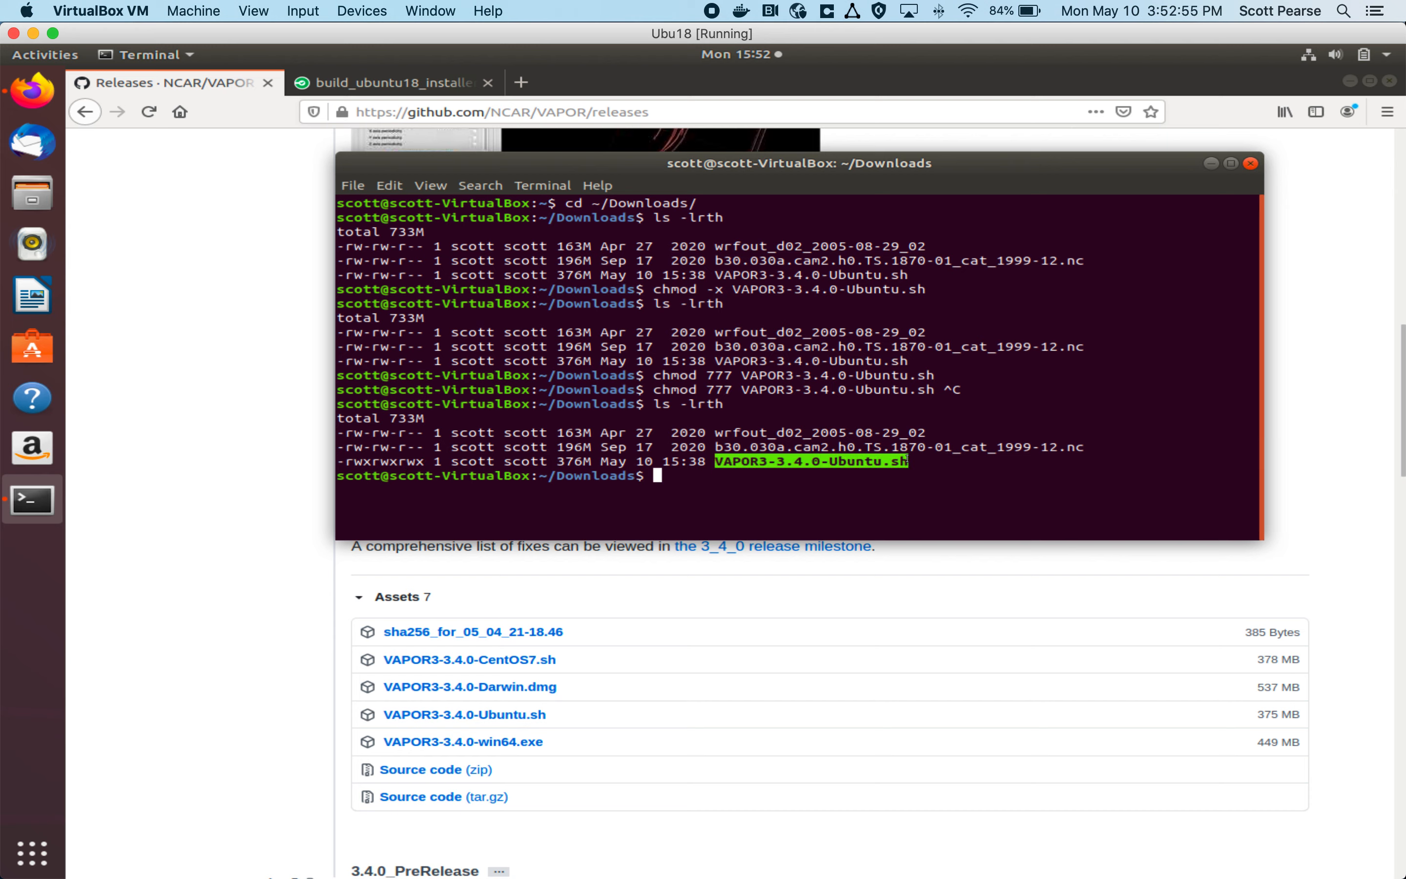
click(900, 483)
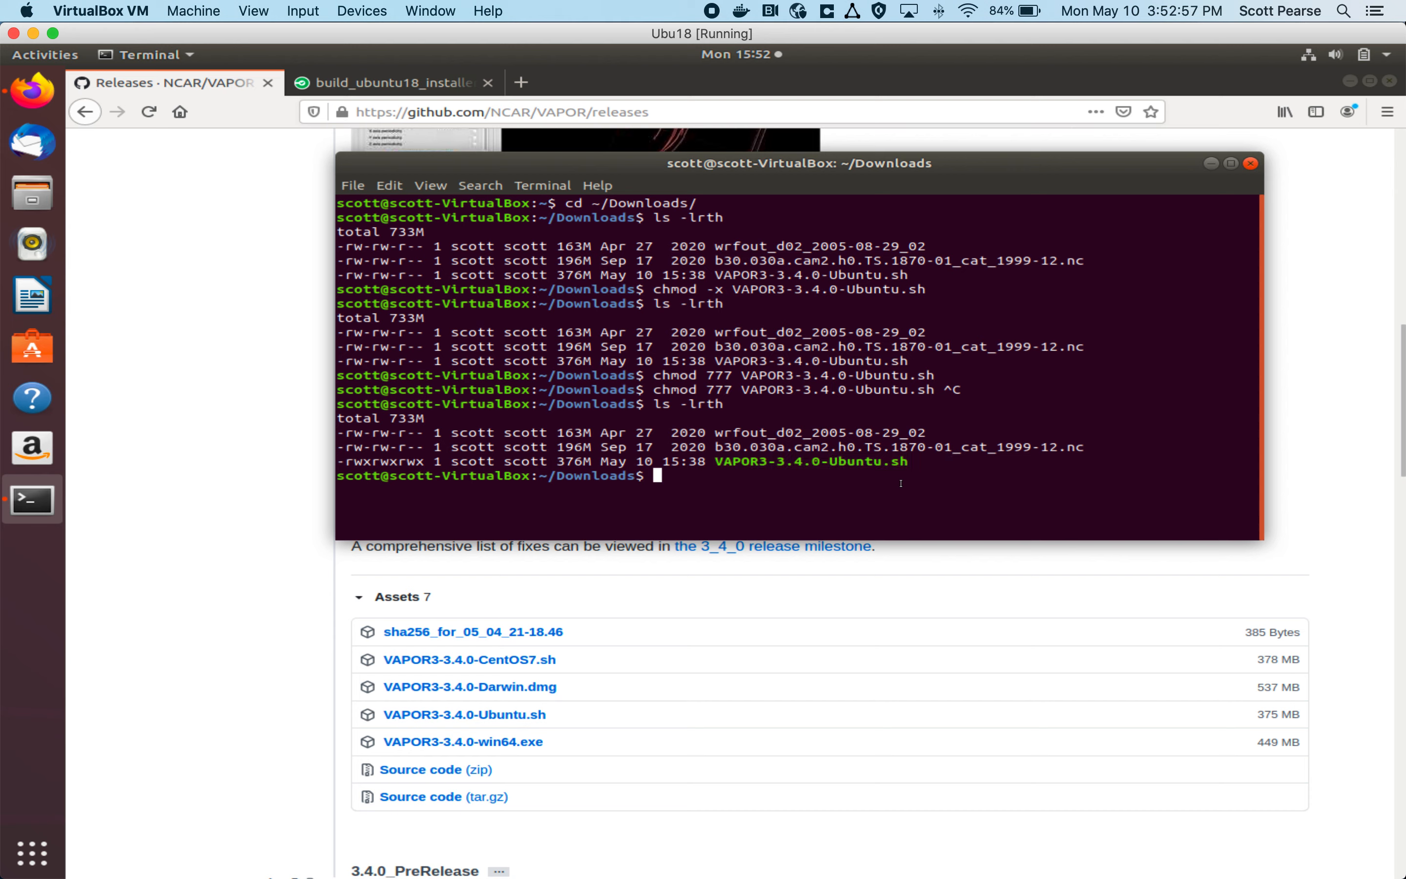
Step: Try to run ./VAPOR3-3.4.0-Ubuntu.sh, maximizing the terminal and paging through the license text
text(./V)
key(Tab)
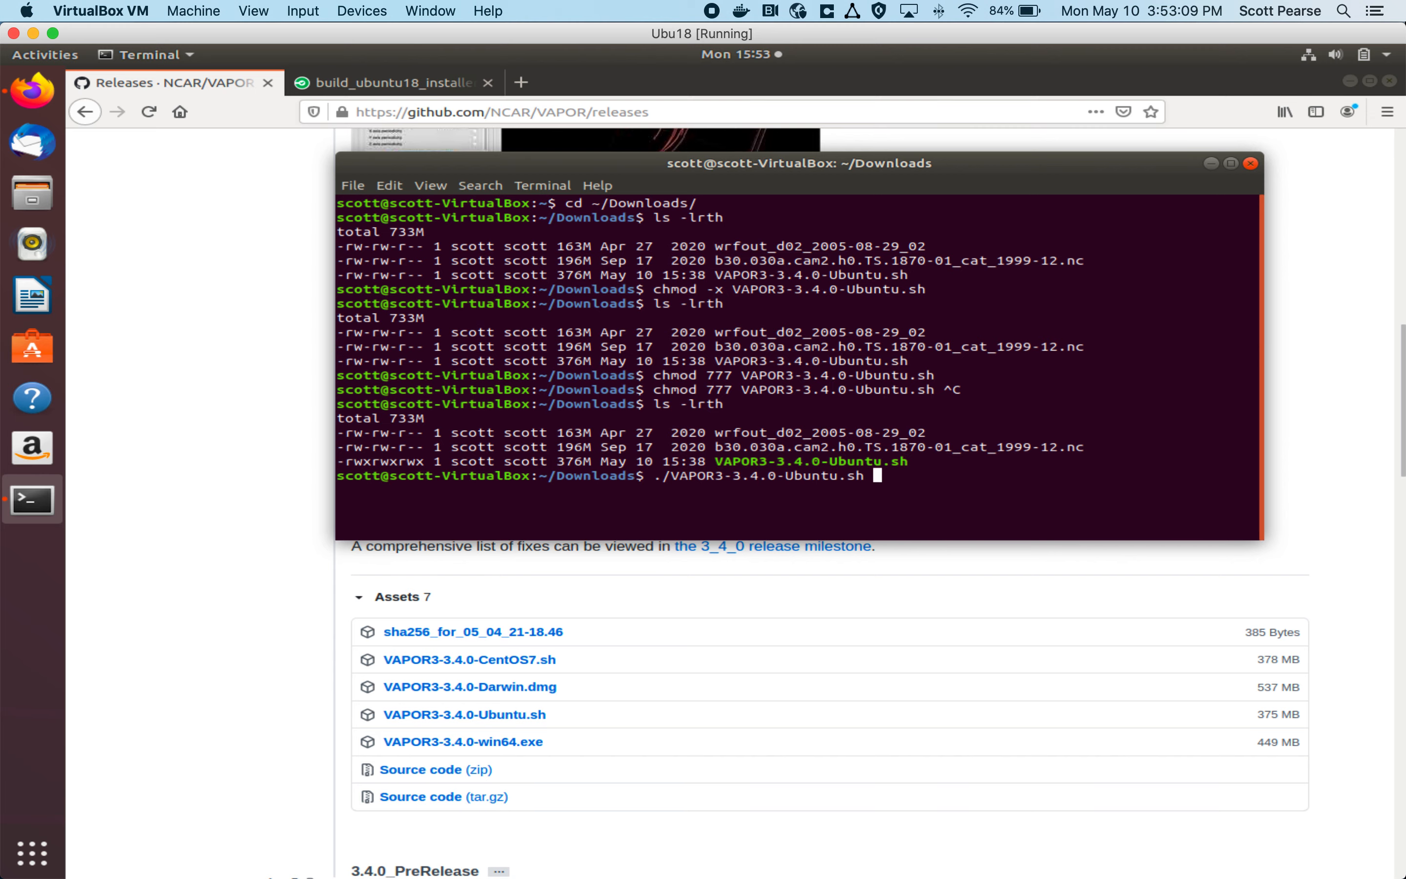
key(Return)
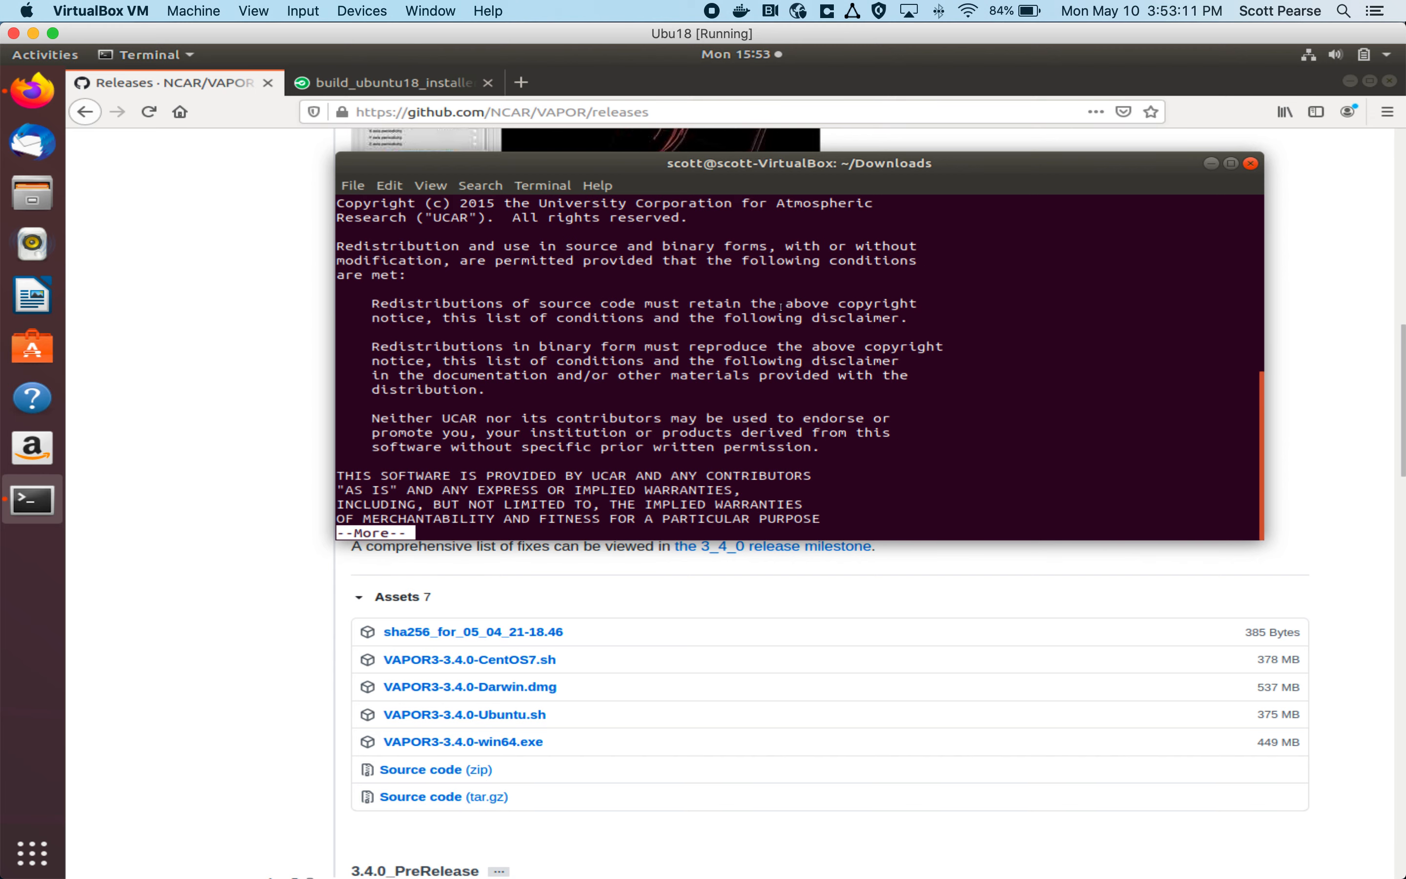
double_click(698, 158)
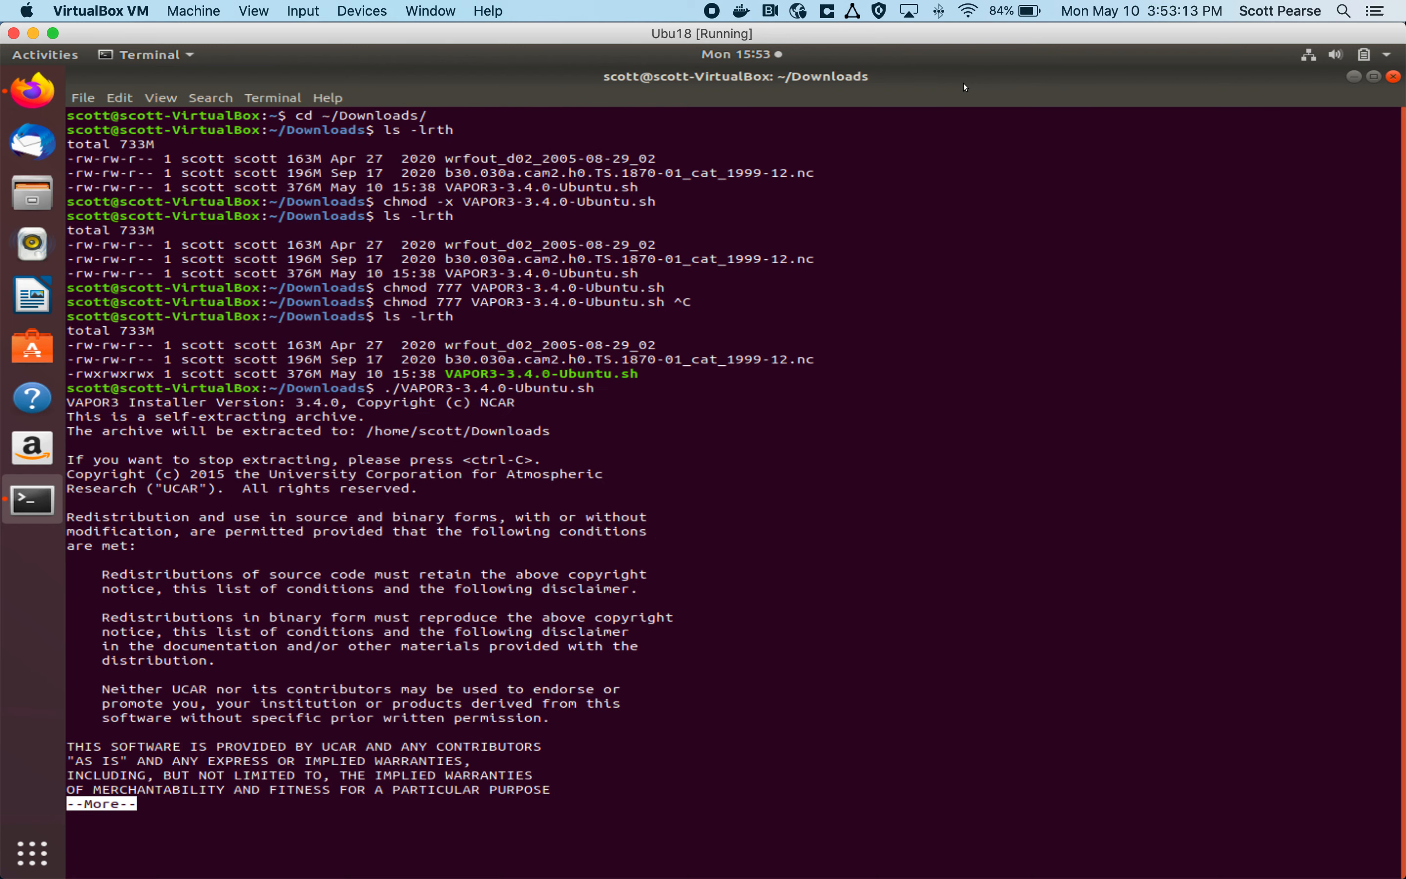
key(Return)
key(Return)
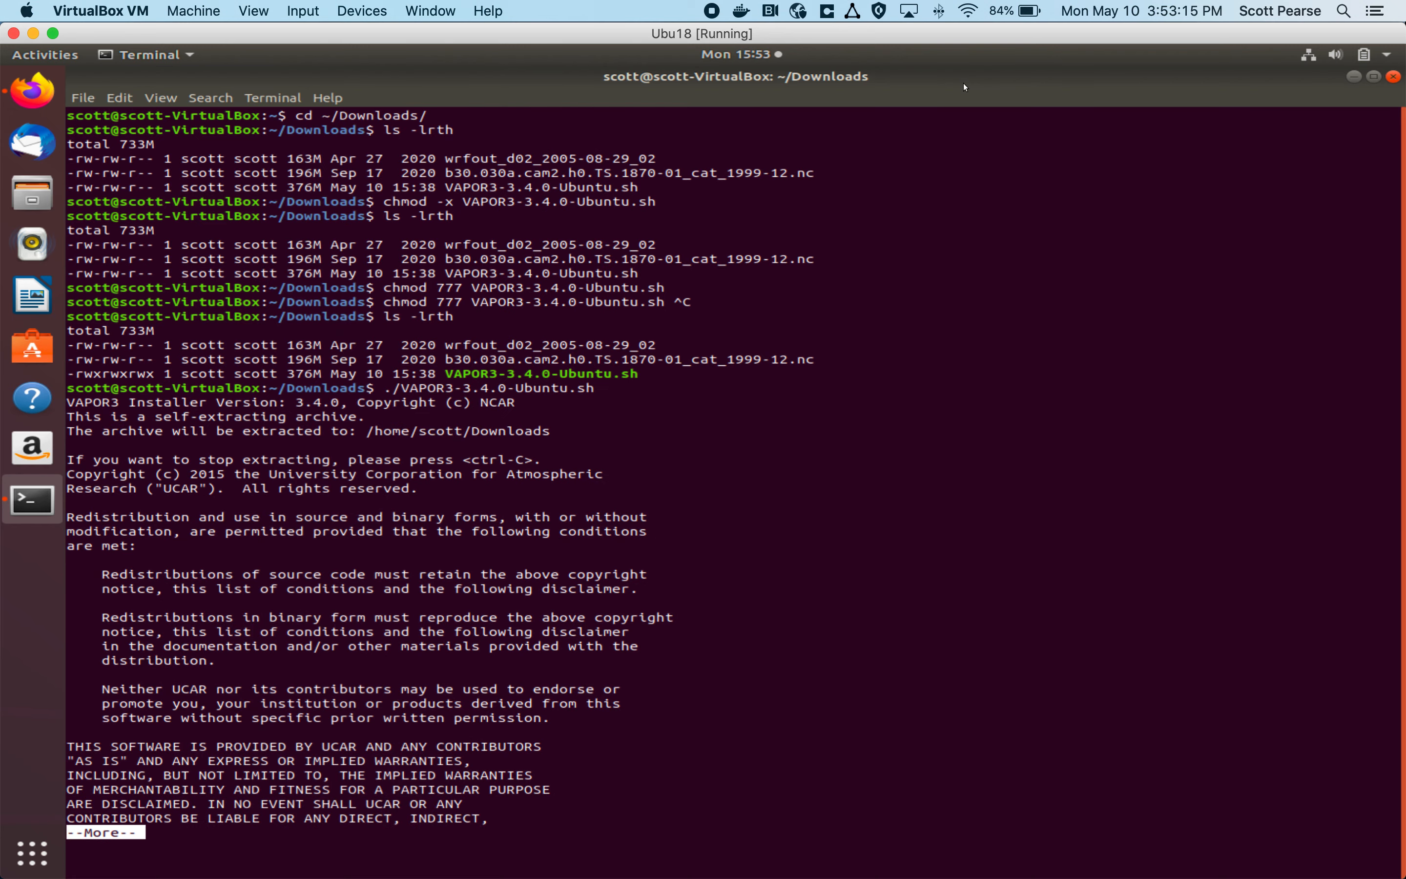
key(Return)
key(Return)
key(Return)
key(Return)
key(Return)
key(Return)
key(Return)
key(Return)
key(Return)
key(Return)
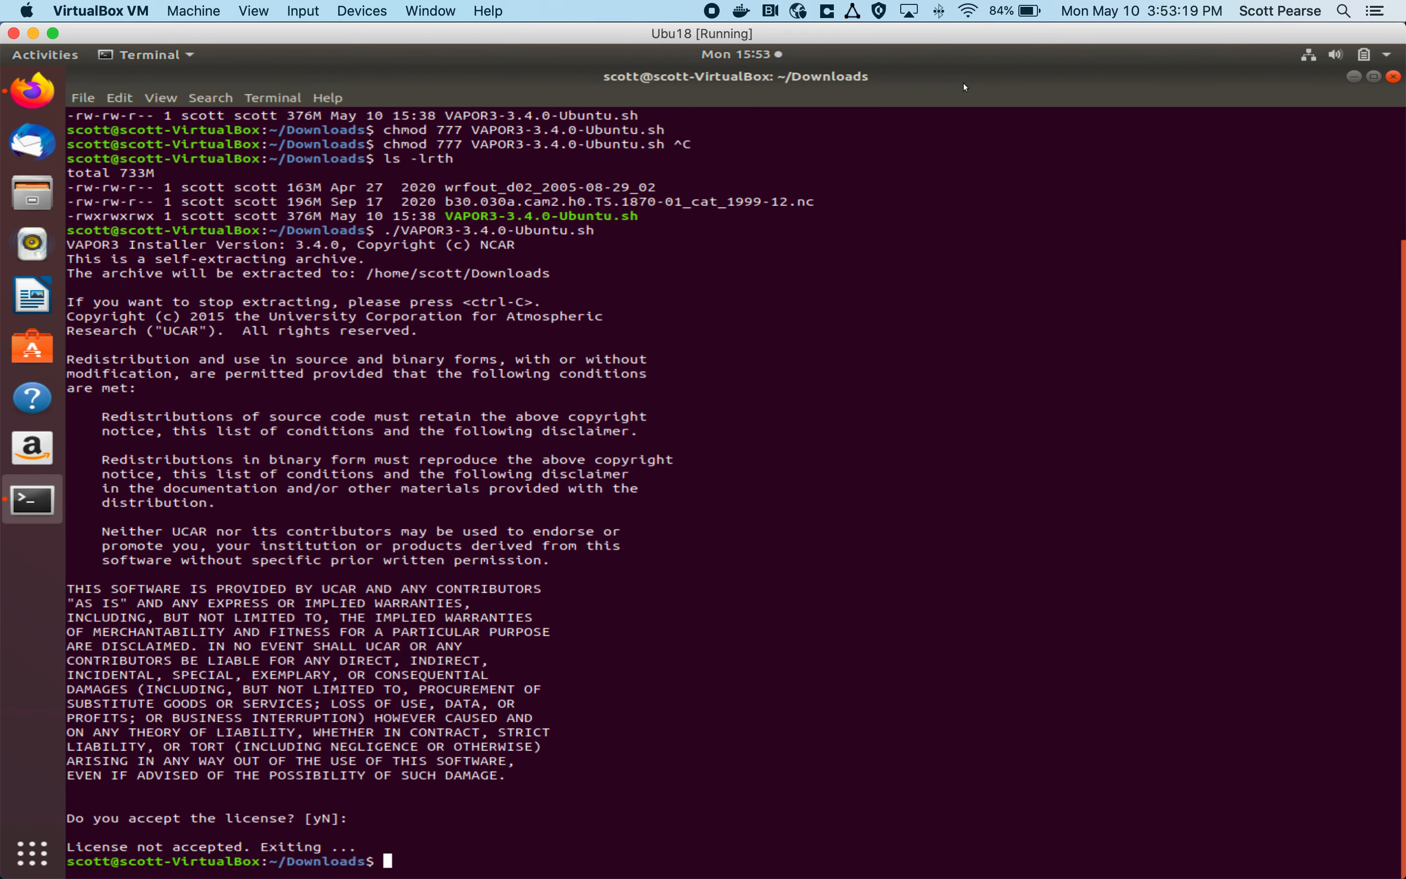
Step: Run ./VAPOR3-3.4.0-Ubuntu.sh again, accept the license with y and include the VAPOR3-3.4.0-Linux subdirectory
key(Up)
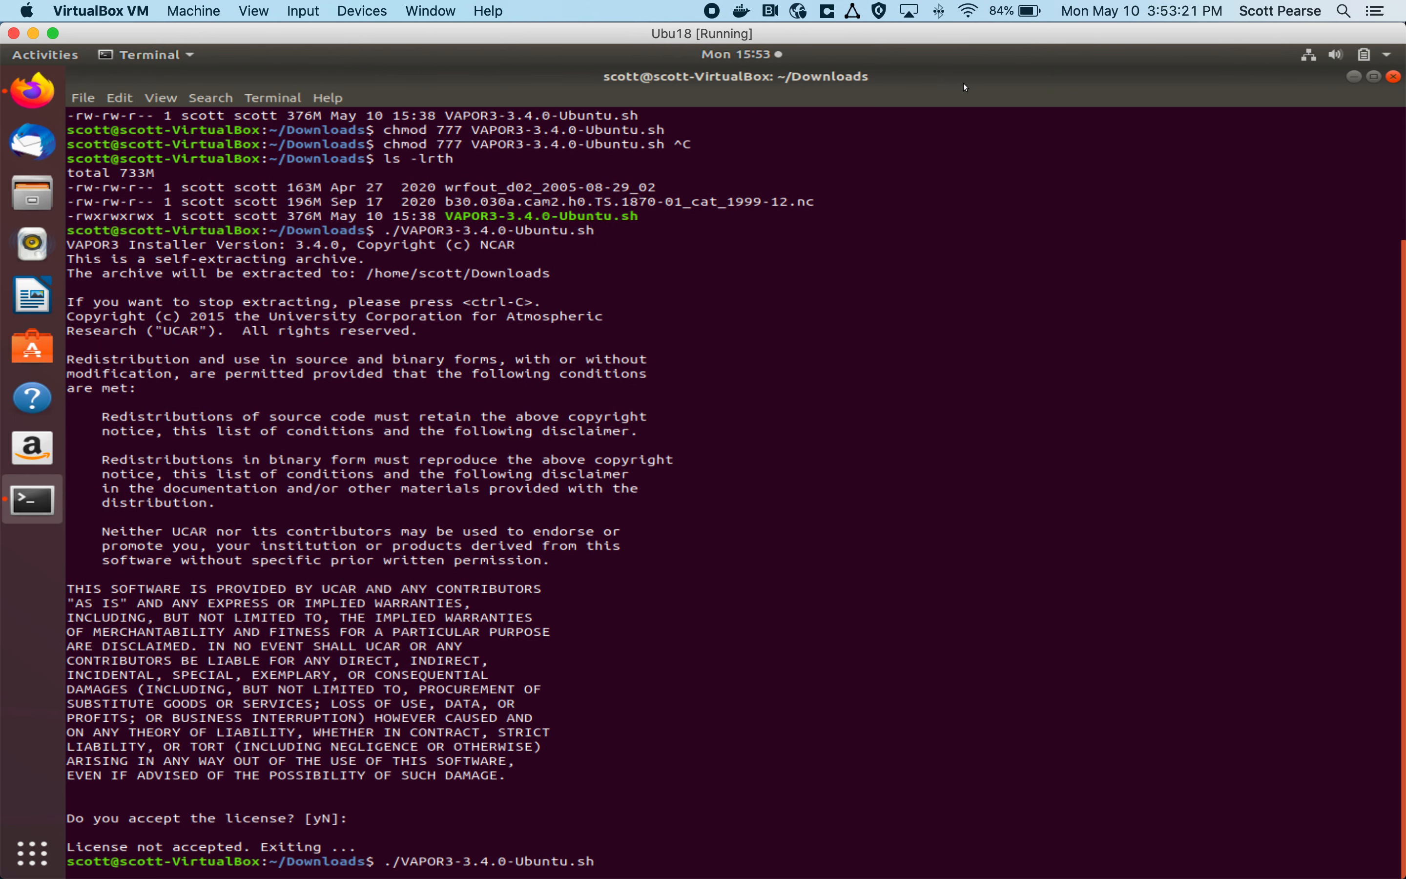
key(Return)
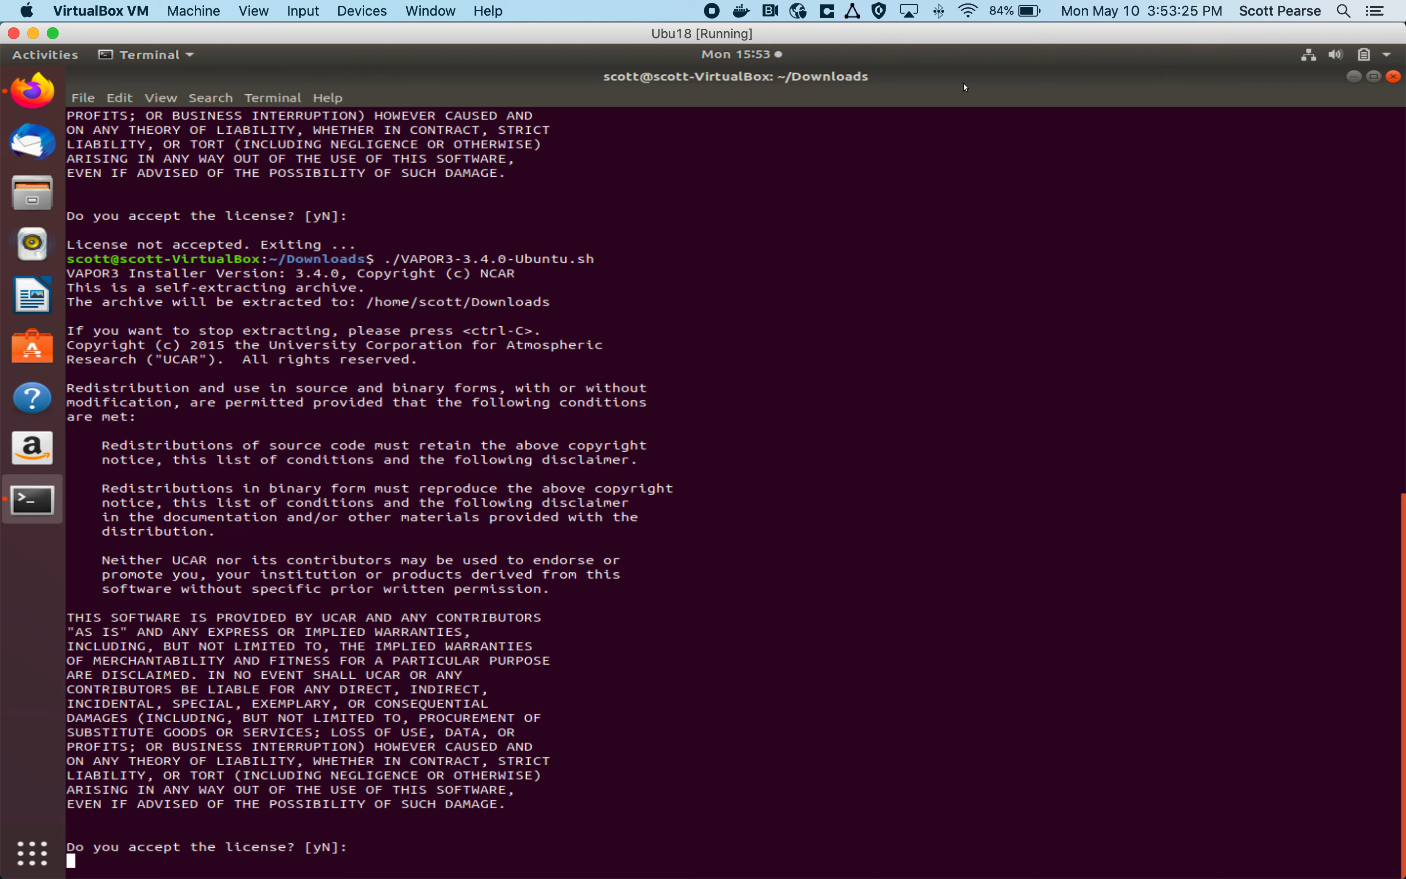
text(y)
key(Return)
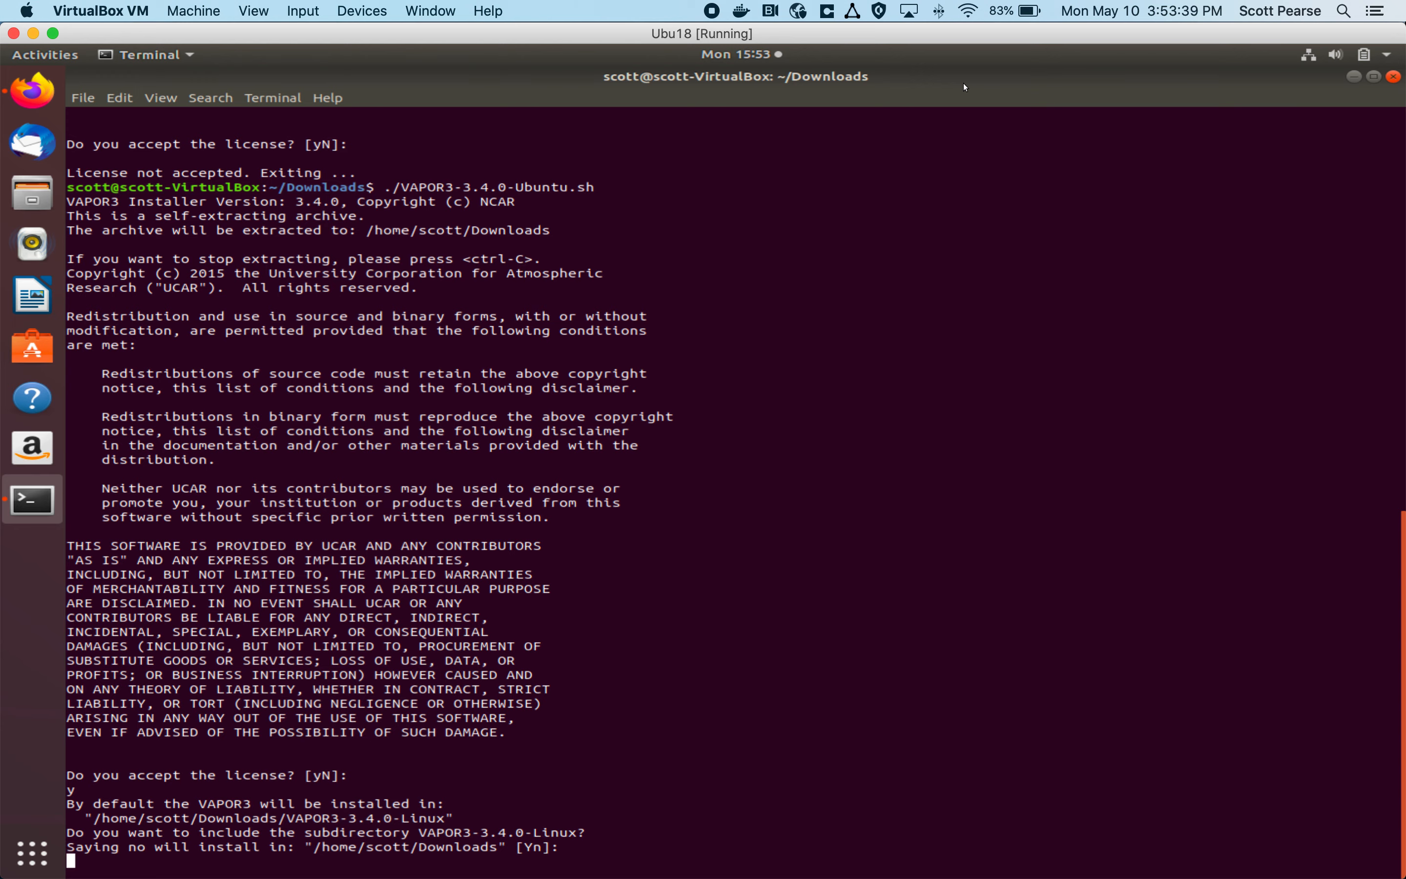
text(y)
key(Return)
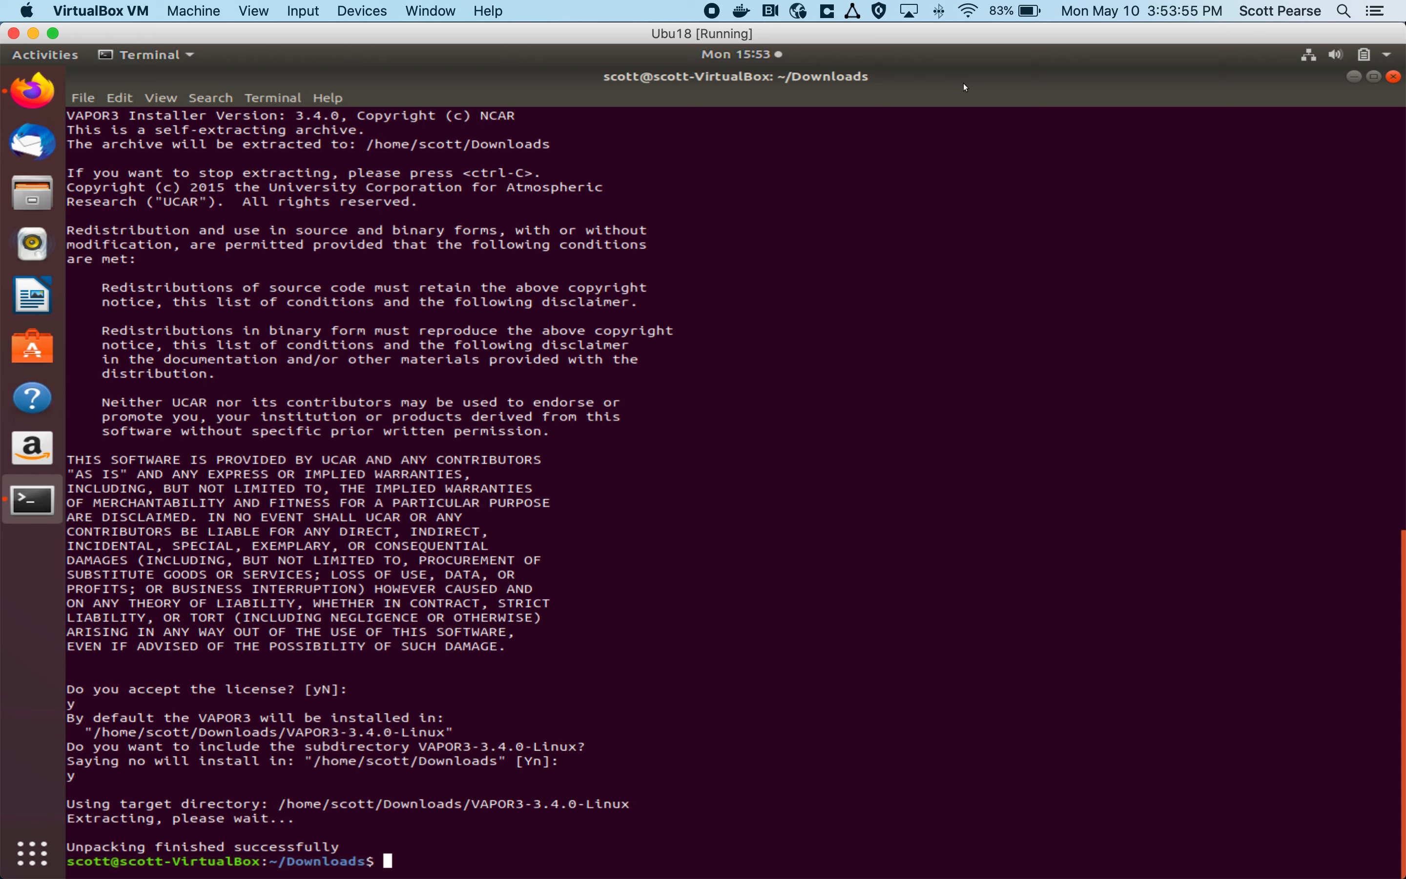
Step: List the Downloads files with ls -lrth and locate the extracted VAPOR3-3.4.0-Linux folder beside the installer script
text(ls -lrth)
key(Return)
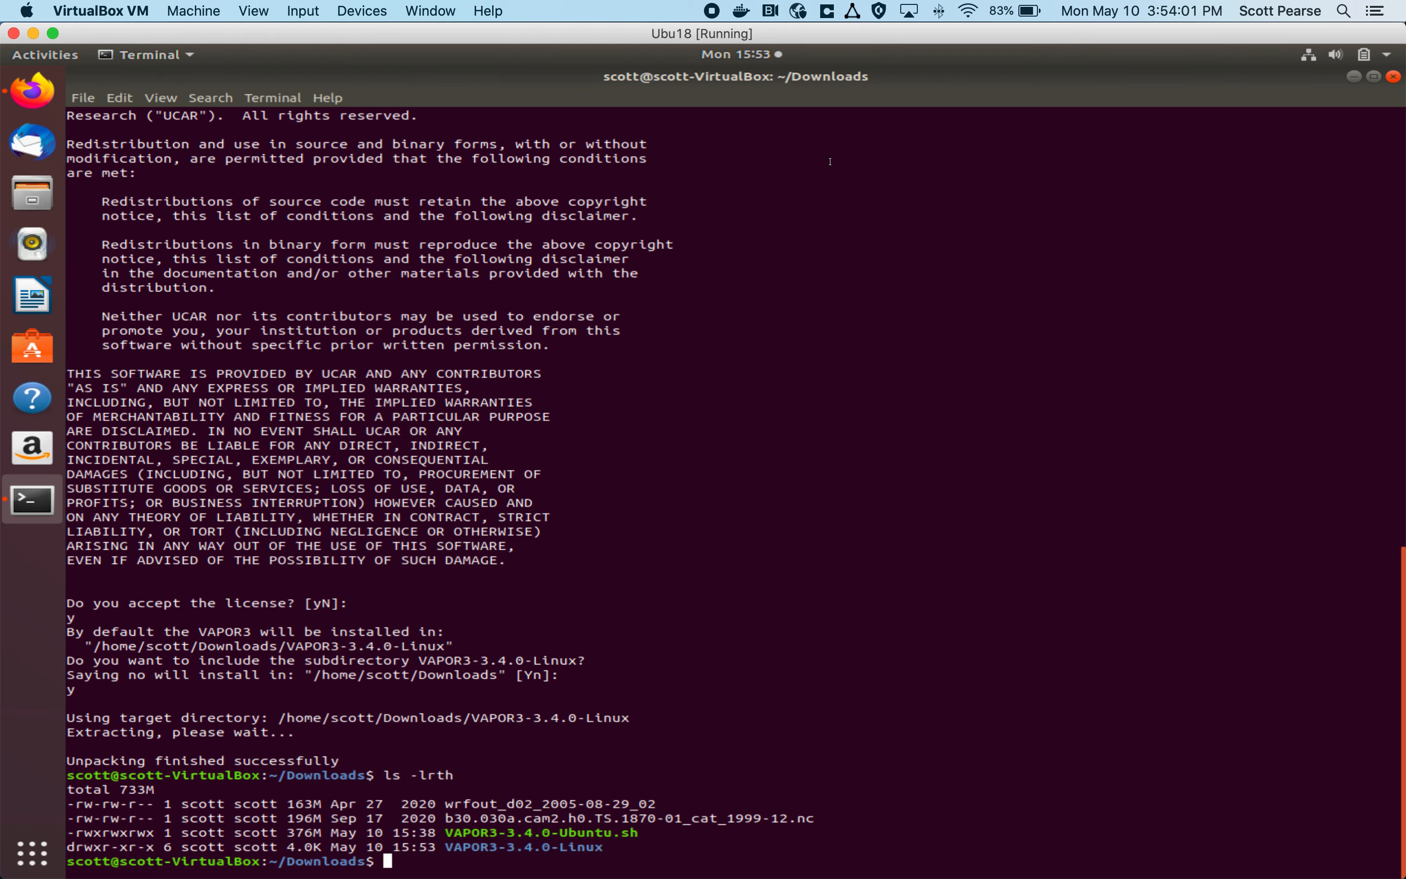
drag(445, 847, 605, 847)
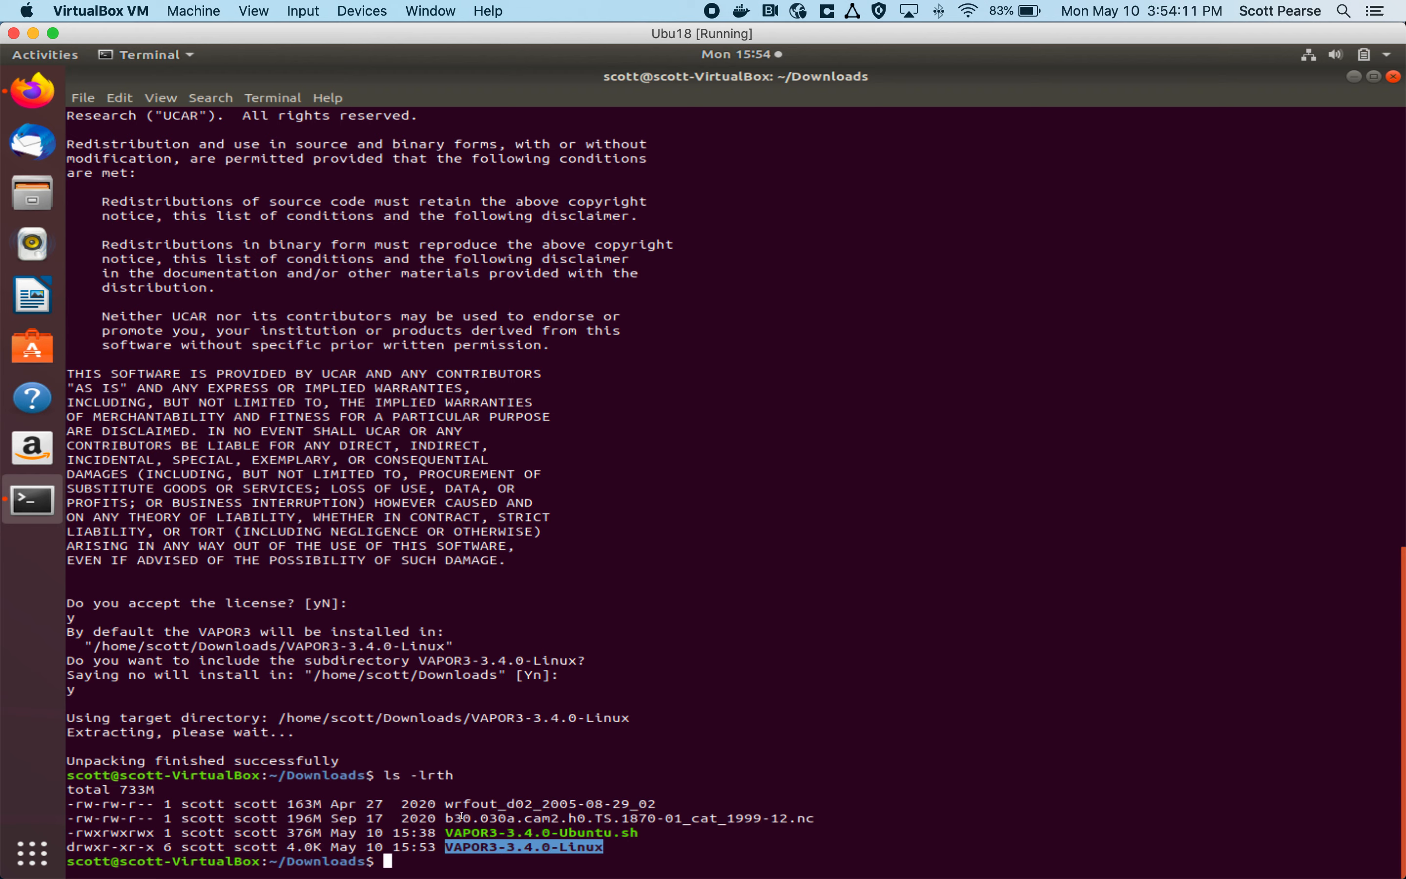
drag(451, 832, 652, 825)
Step: Change into the VAPOR3-3.4.0-Linux directory with cd and list its contents with ls
click(712, 809)
text(cd VAPOR3-3.4.0-Linux/)
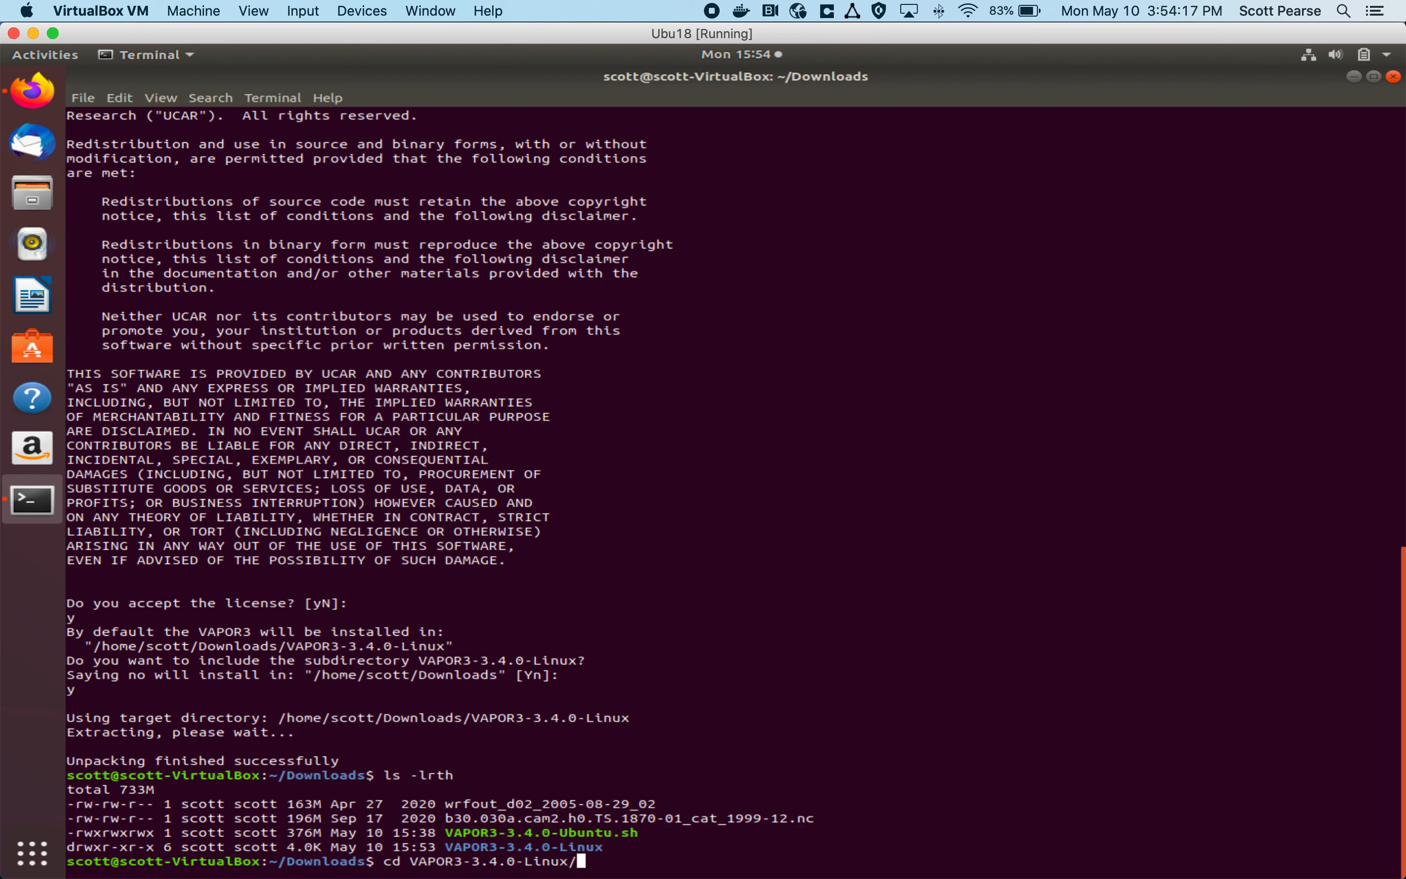
key(Return)
text(ls)
key(Return)
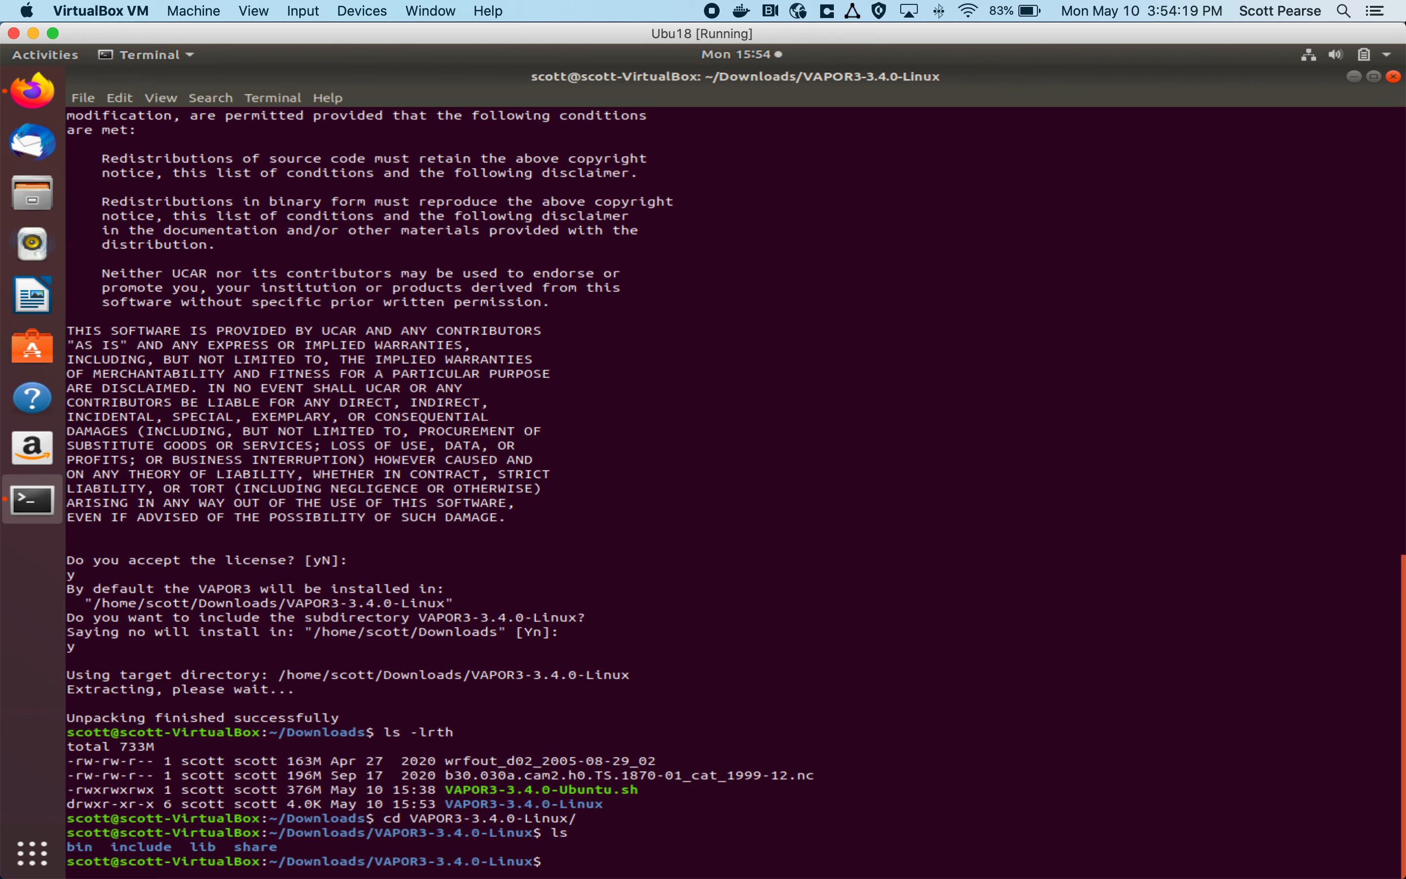
Step: Change into the bin subdirectory with cd bin and list its executables with ls
double_click(80, 847)
text(cd bin)
key(Return)
text(ls)
key(Return)
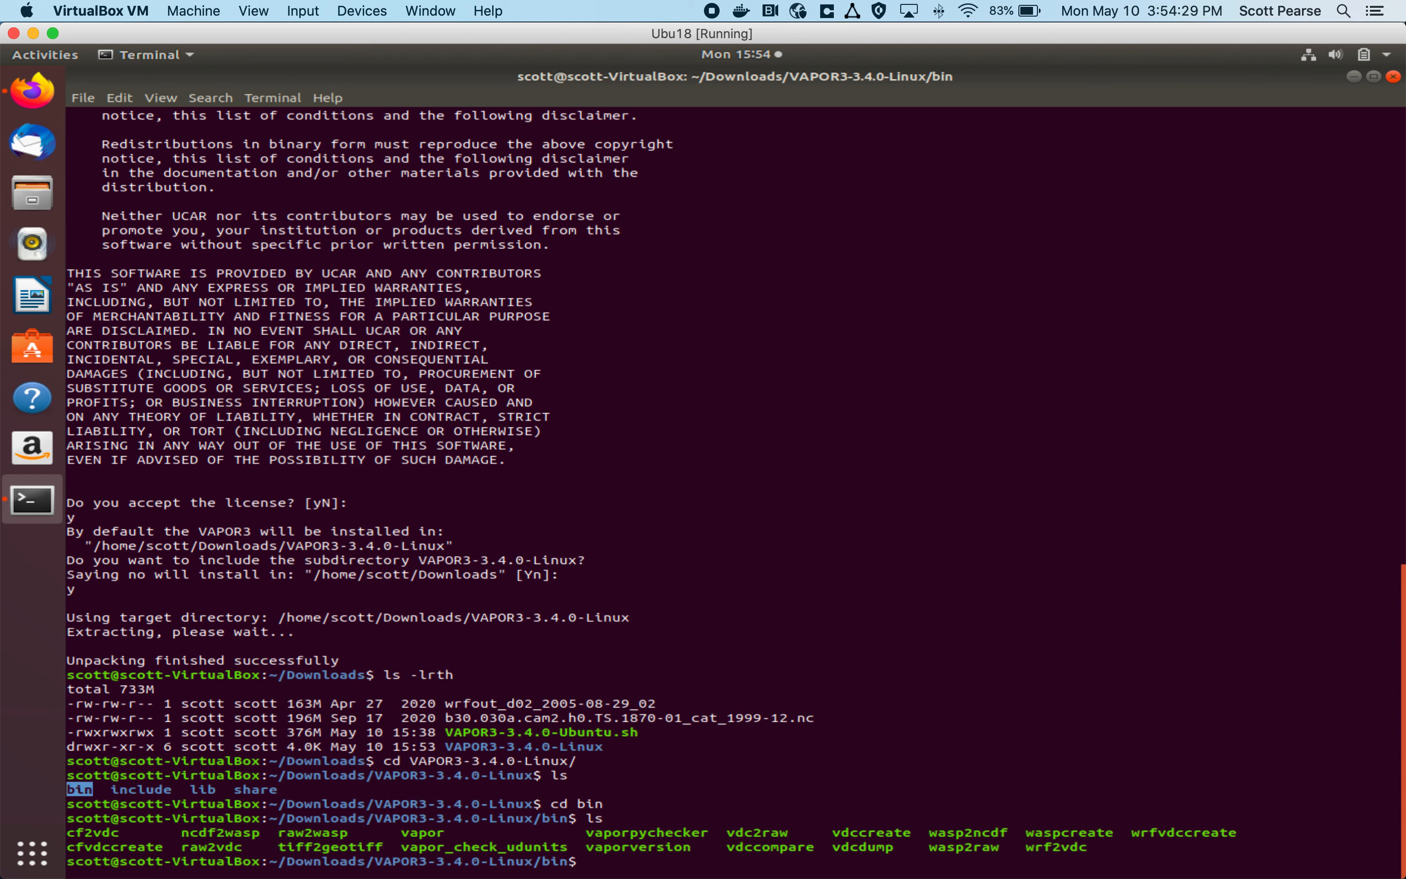
Step: Launch VAPOR from the bin directory with the command ./vapor
double_click(422, 833)
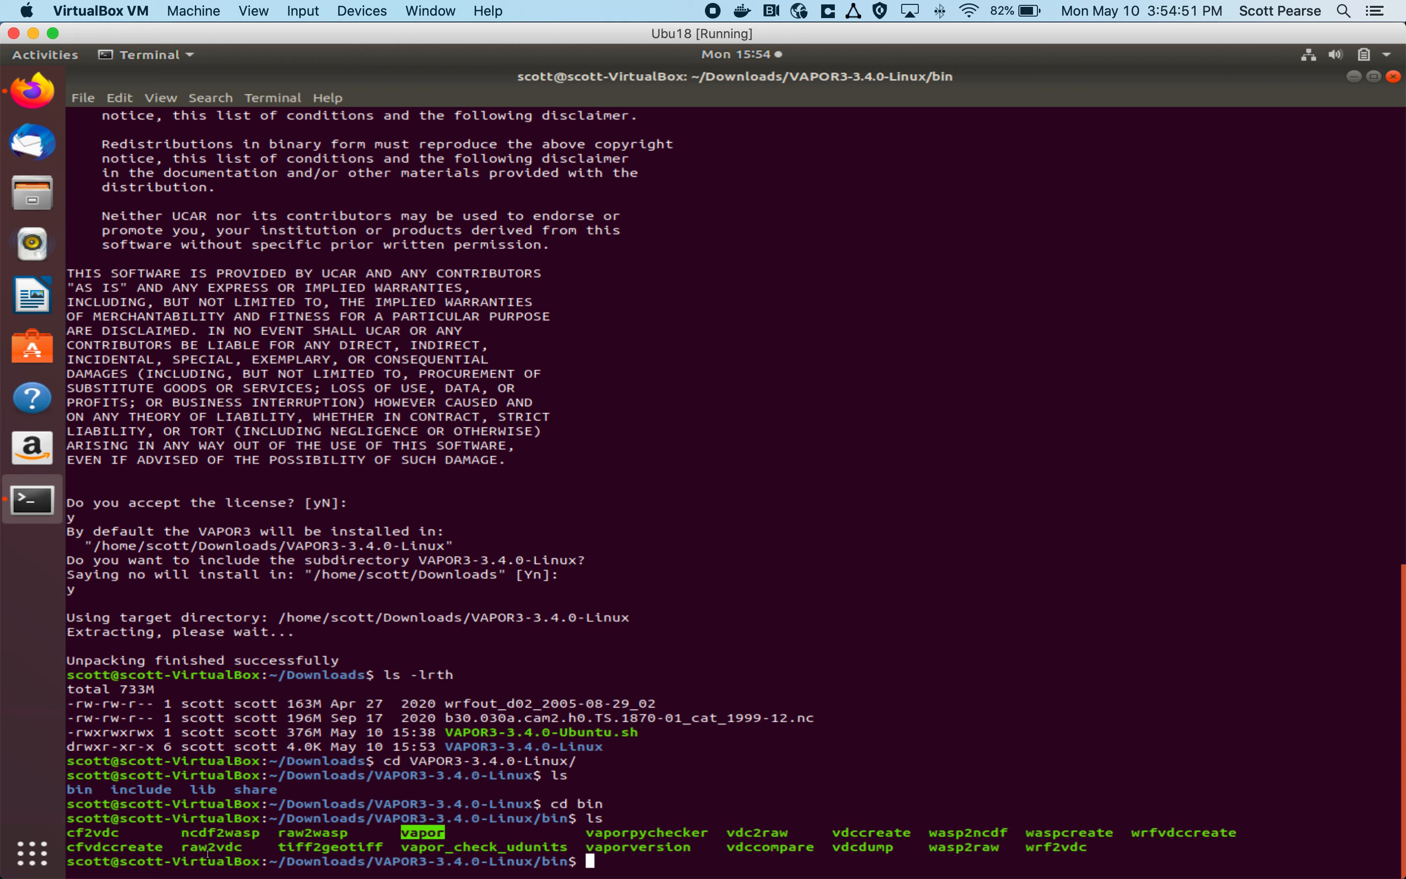
mouse_move(543, 871)
text(./vapor)
key(Return)
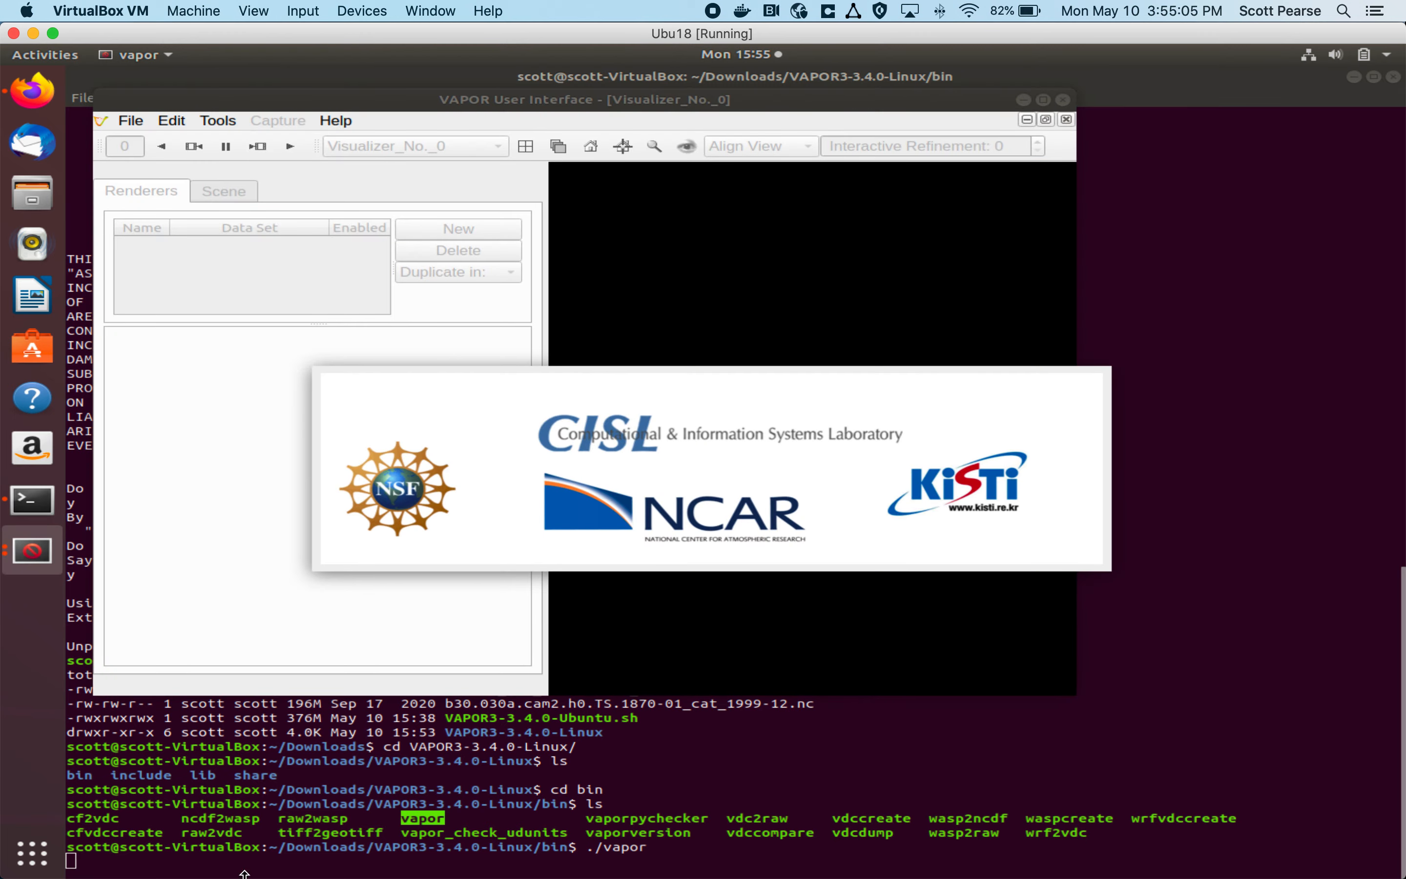
Step: Import the WRF-ARW data file wrfout_d02_2005-08-29_02 from the Downloads folder
click(128, 125)
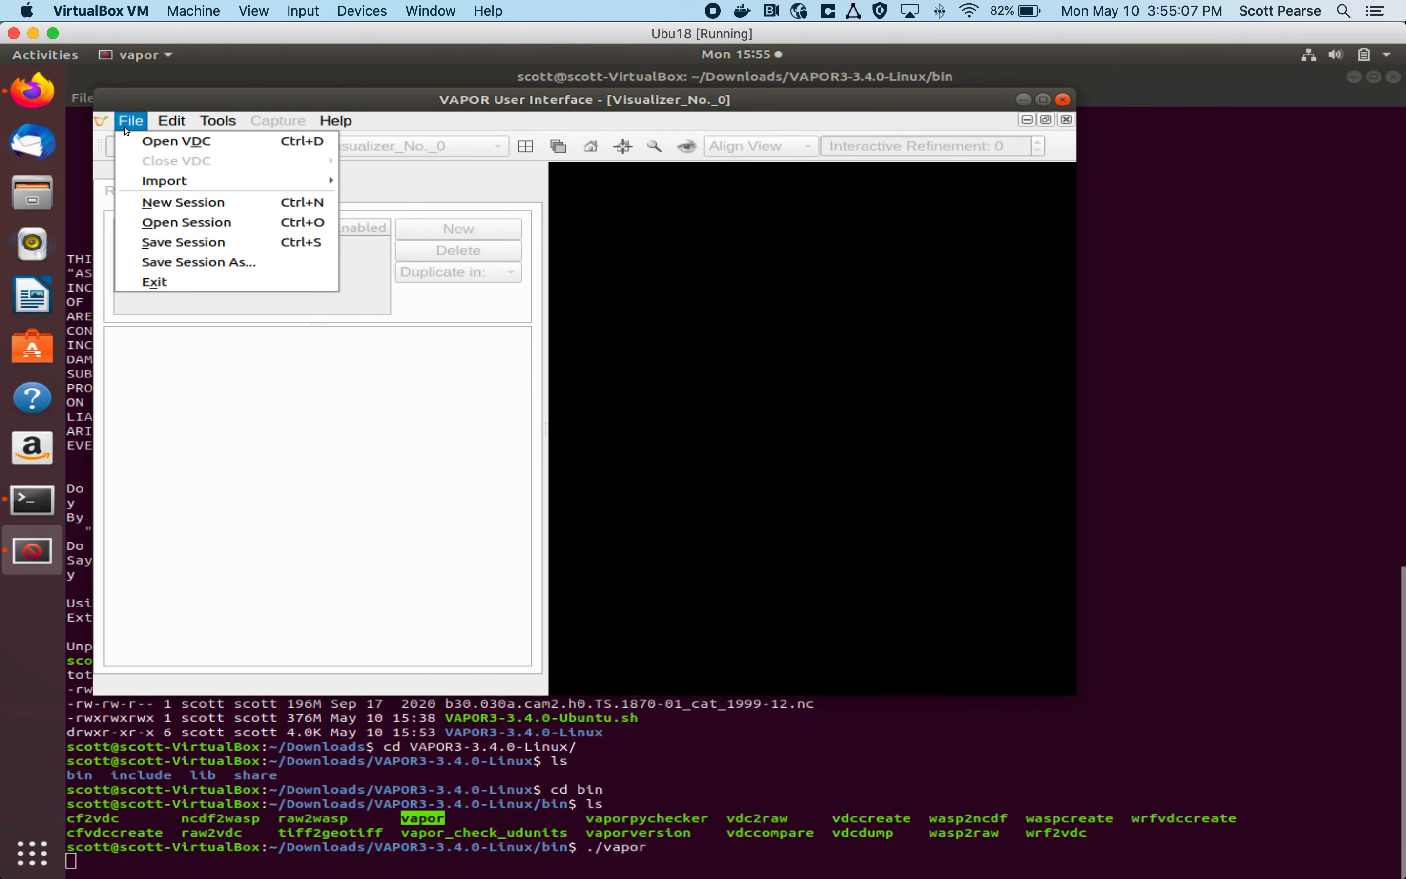
mouse_move(181, 181)
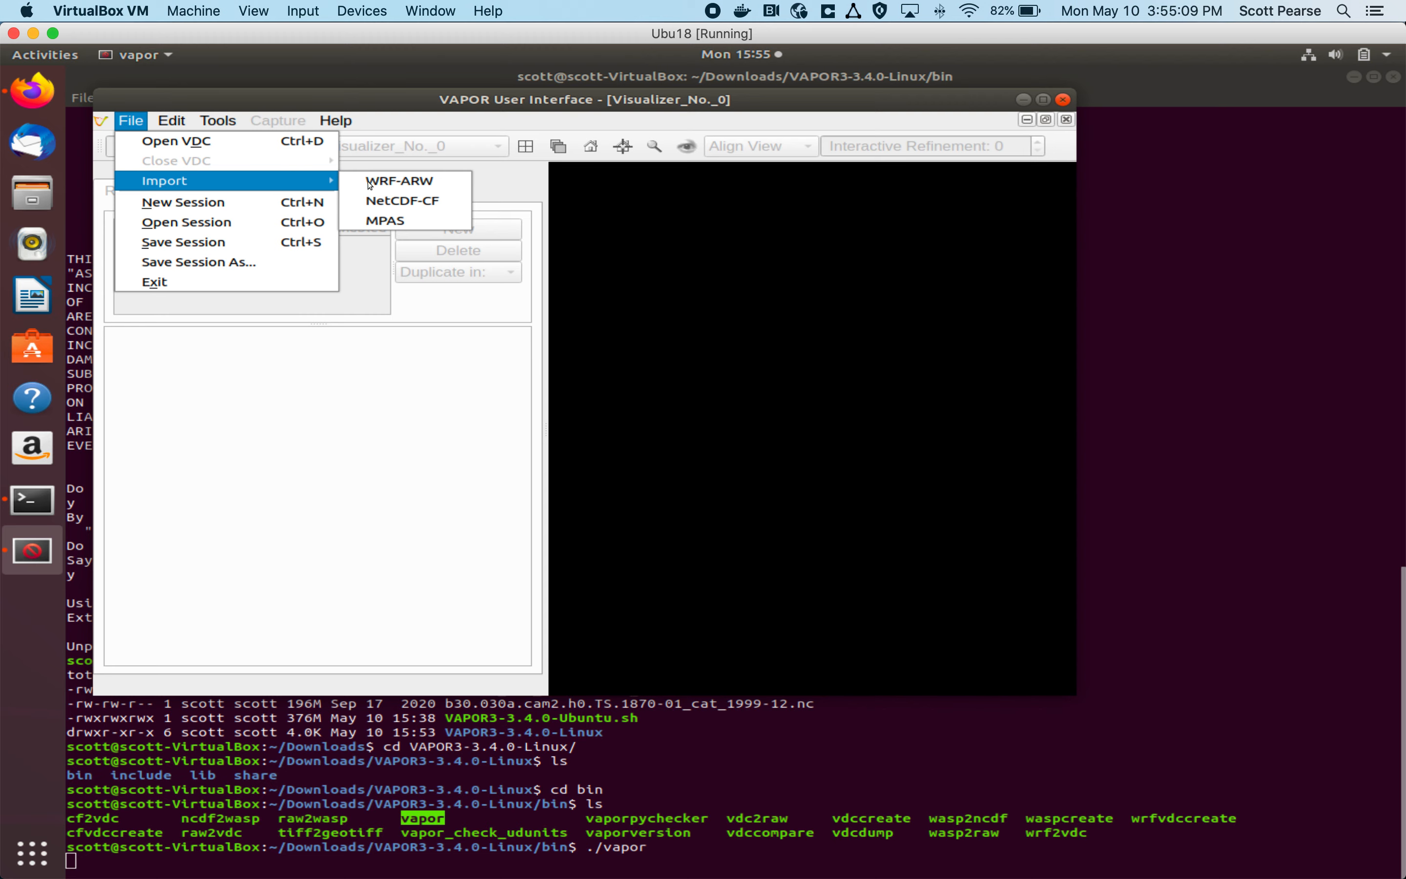
click(443, 183)
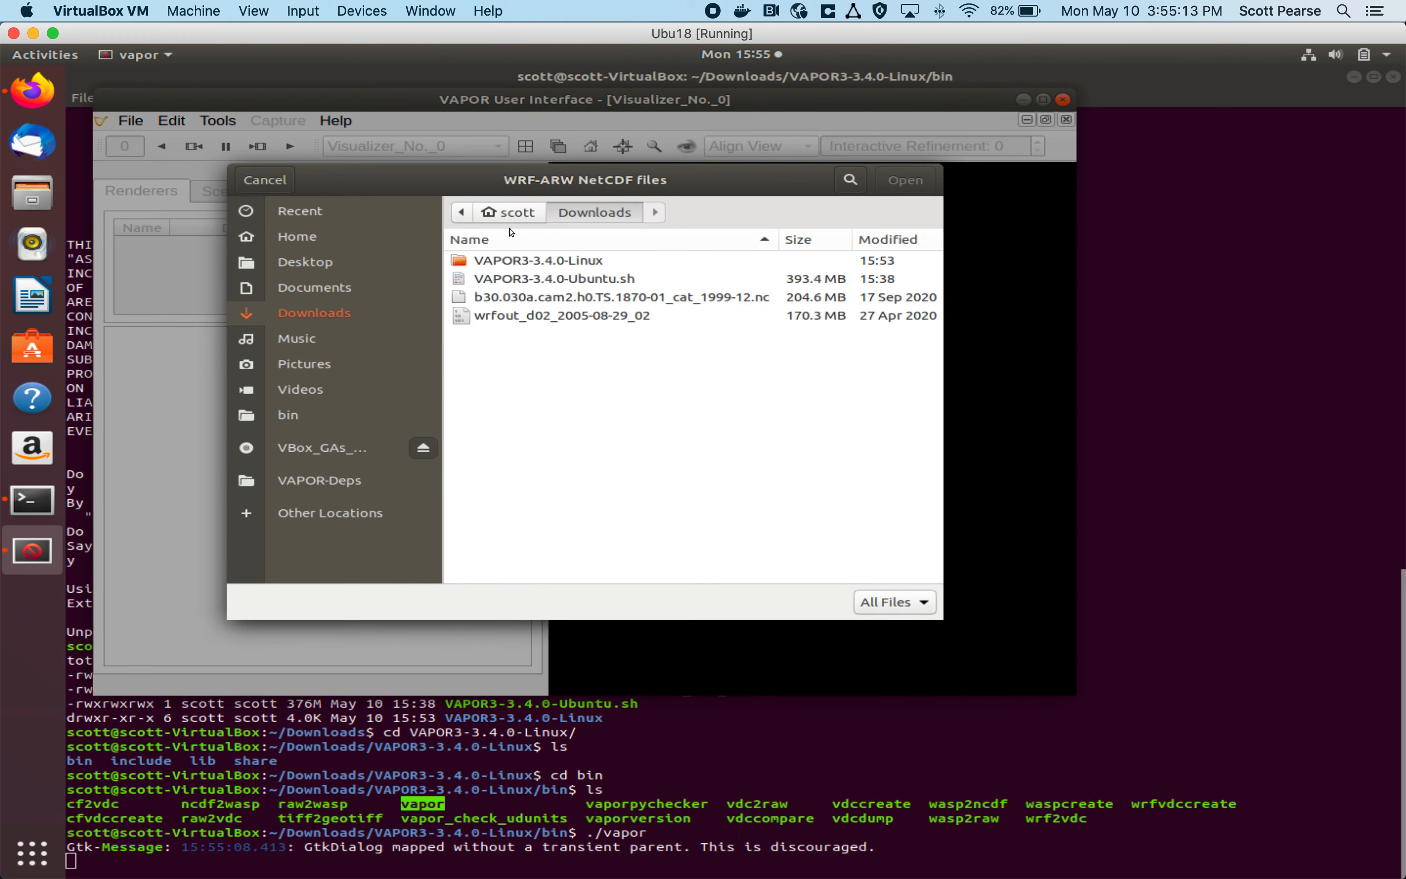
click(566, 320)
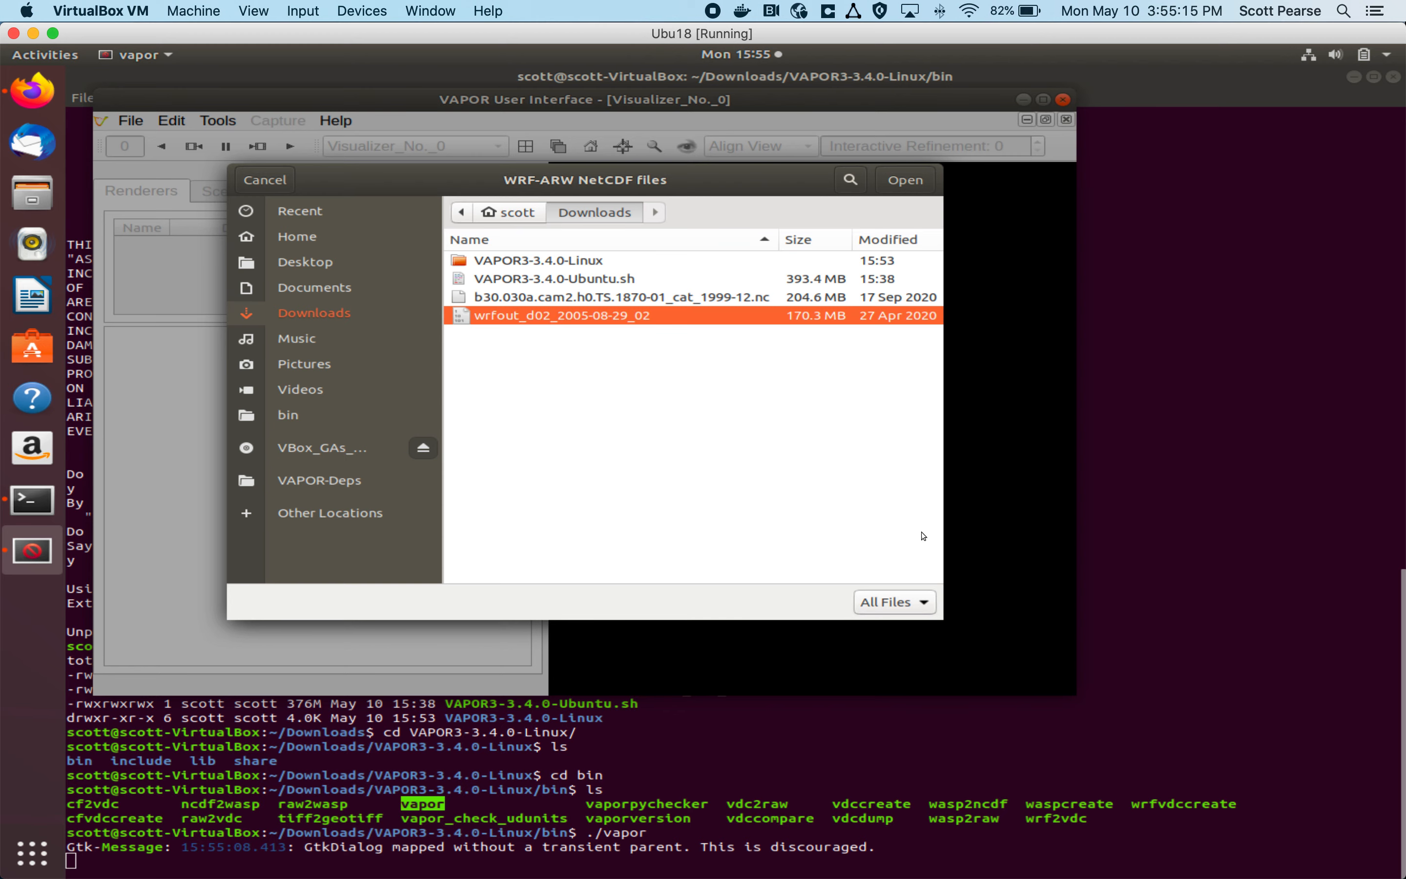
double_click(572, 323)
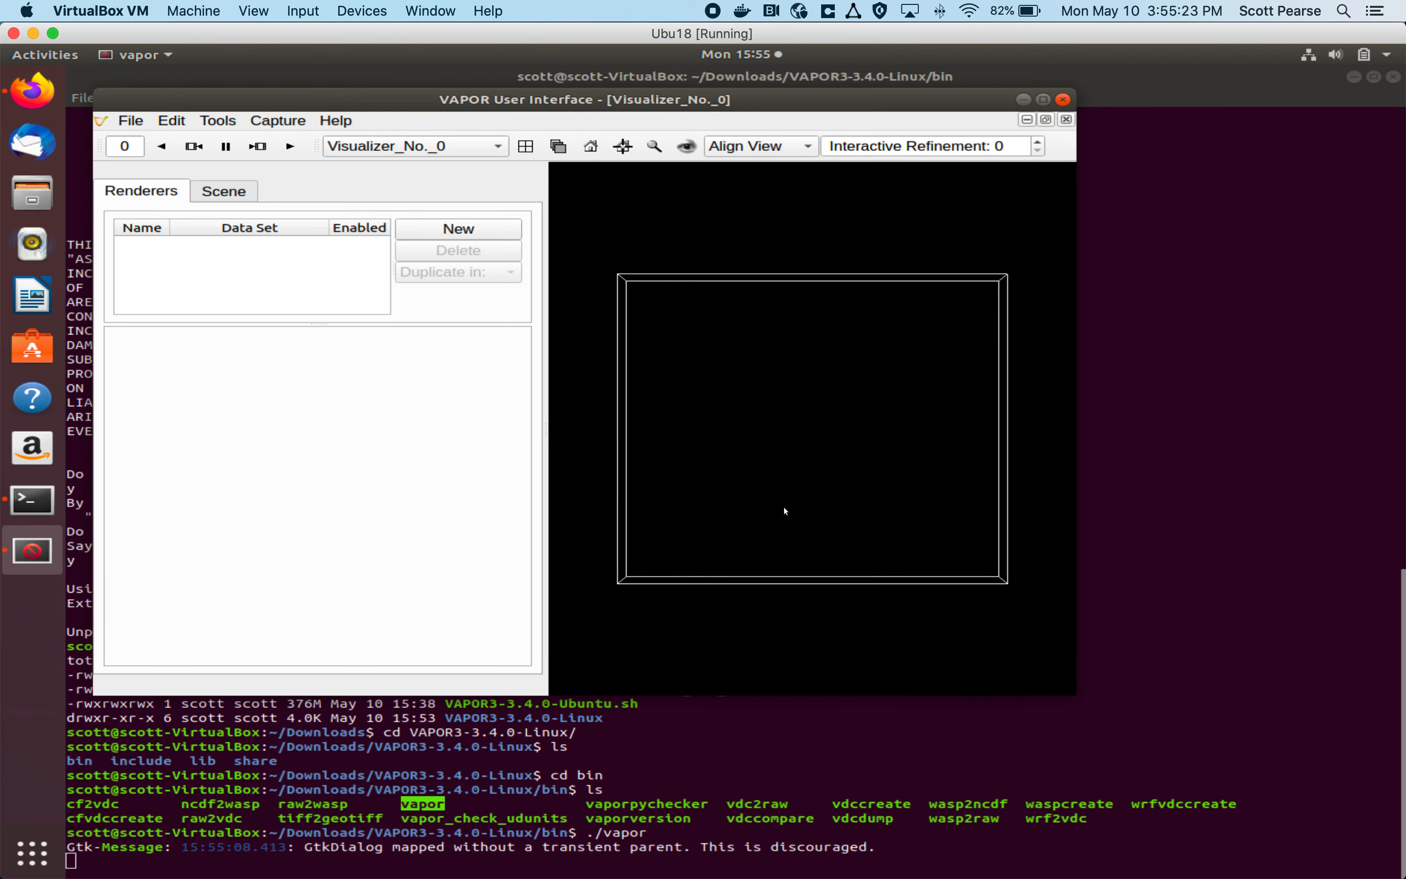
Step: Add a Volume renderer for wrfout_d02_2005-08-29_02, enable it and inspect the rendered volume from below and above
drag(785, 510, 730, 323)
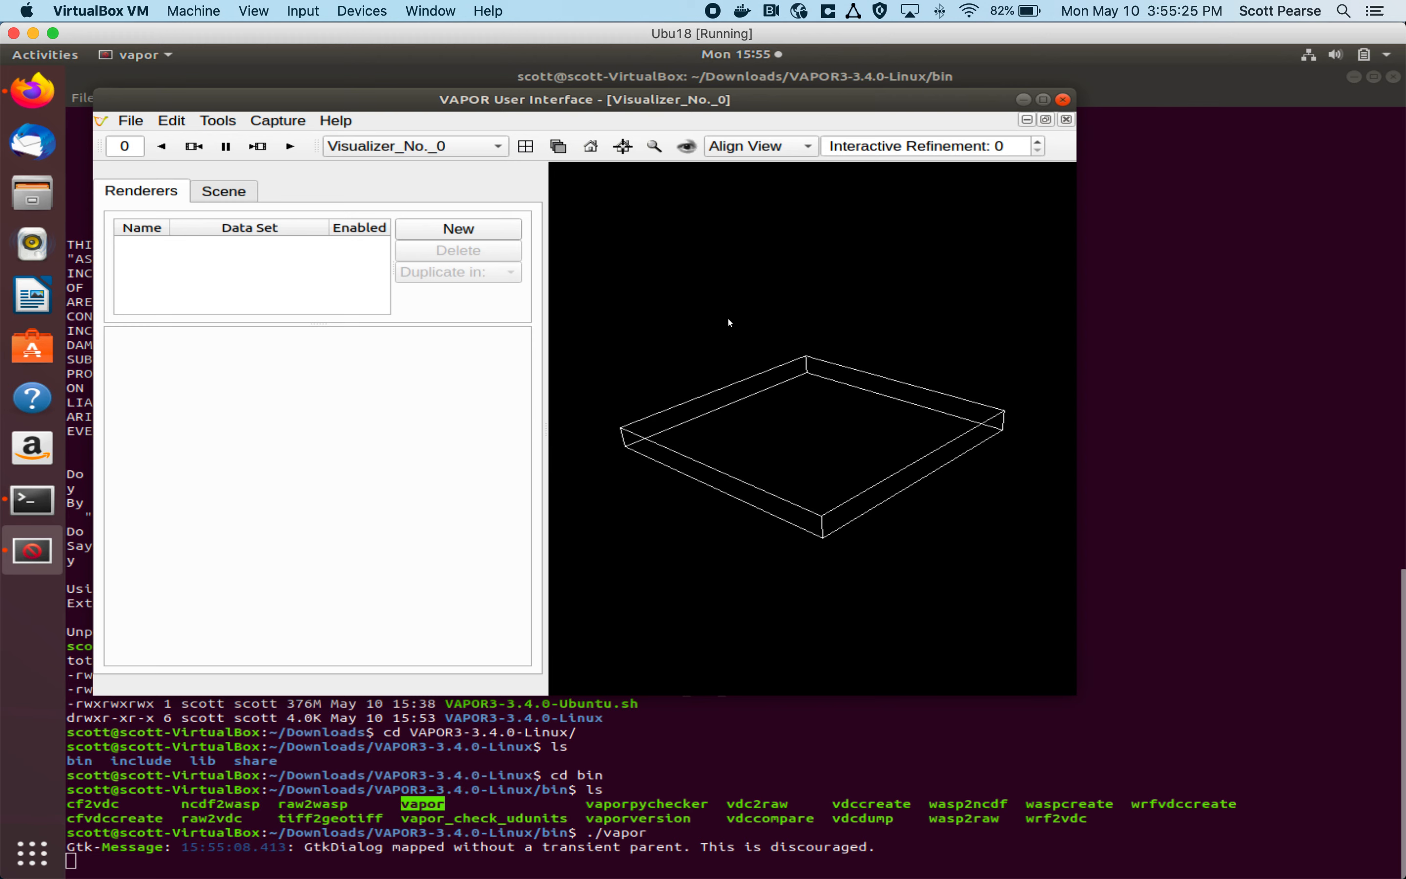
click(441, 229)
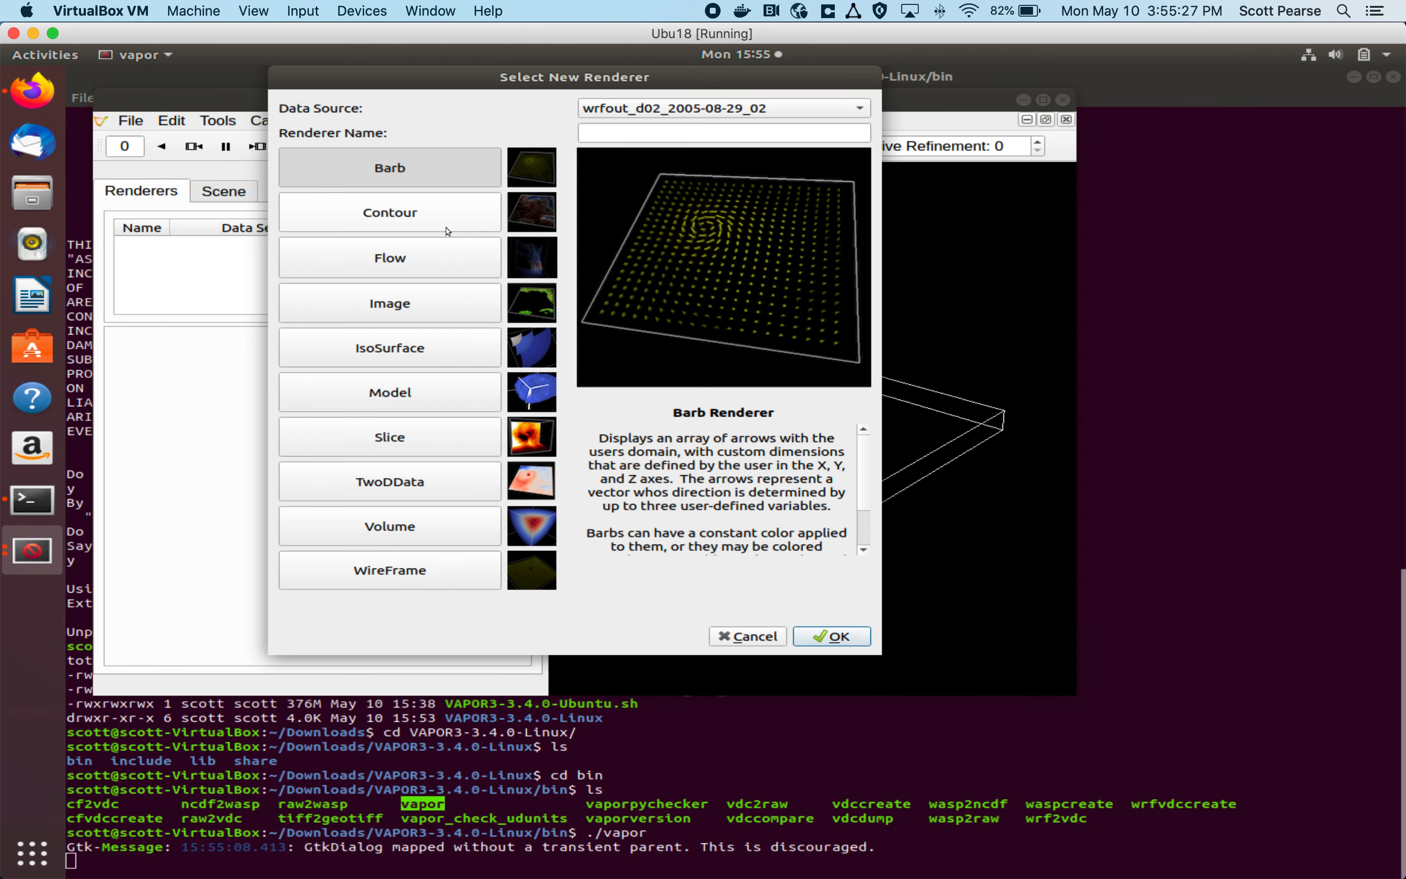
click(411, 546)
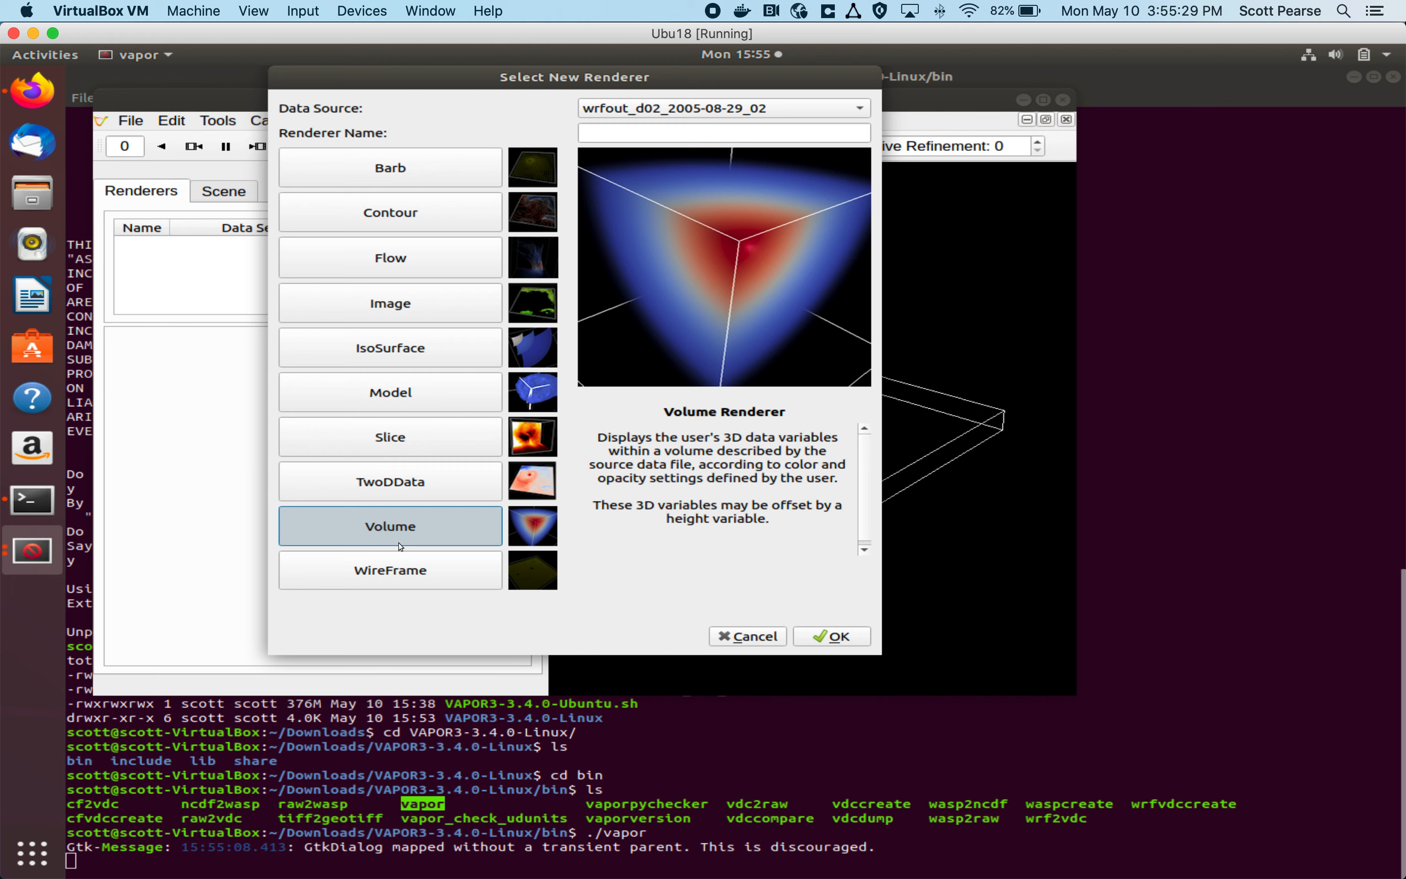
click(834, 635)
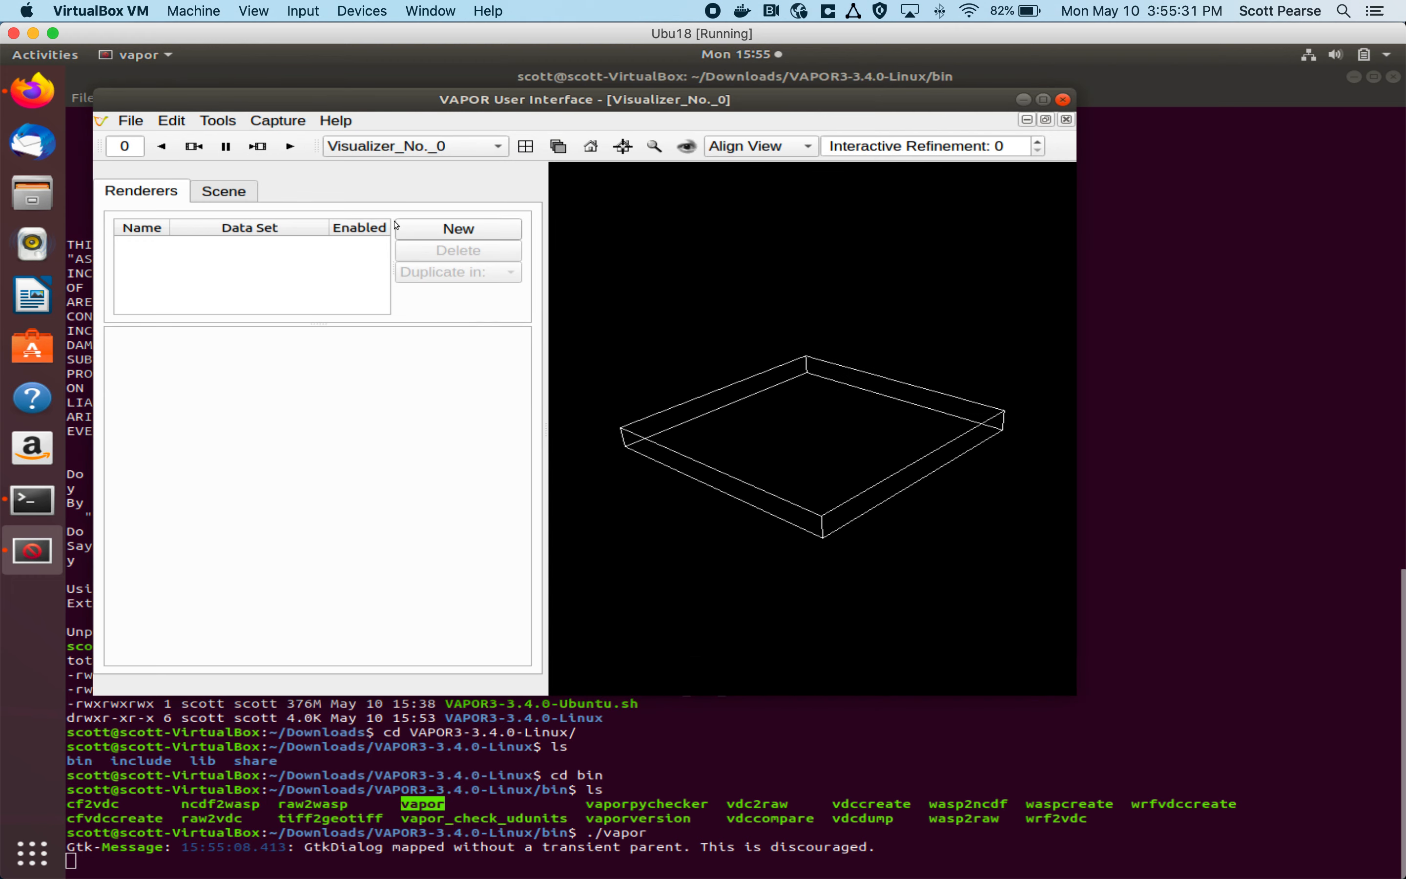
click(358, 247)
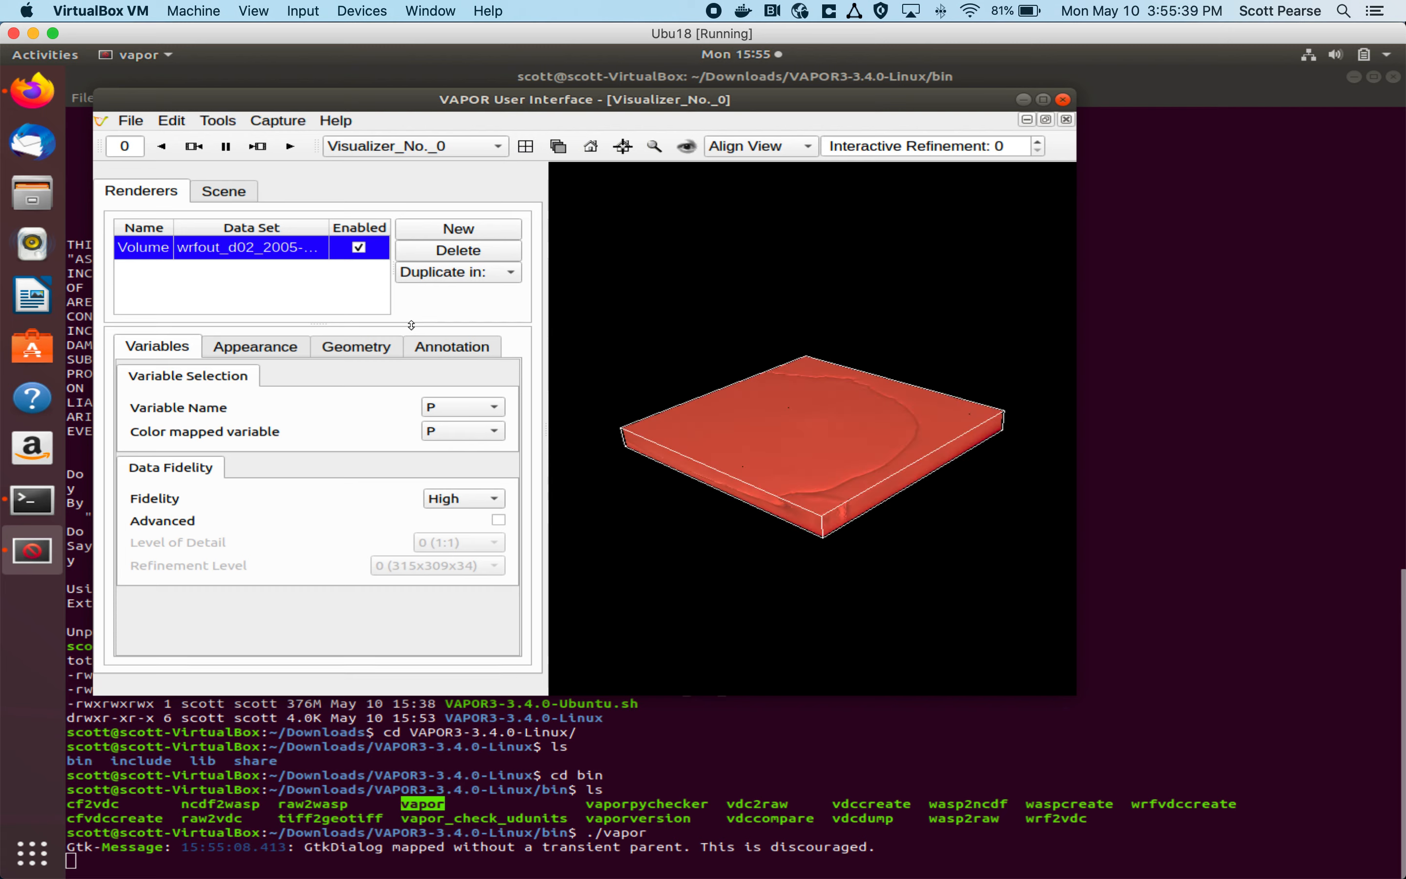
drag(835, 500, 768, 256)
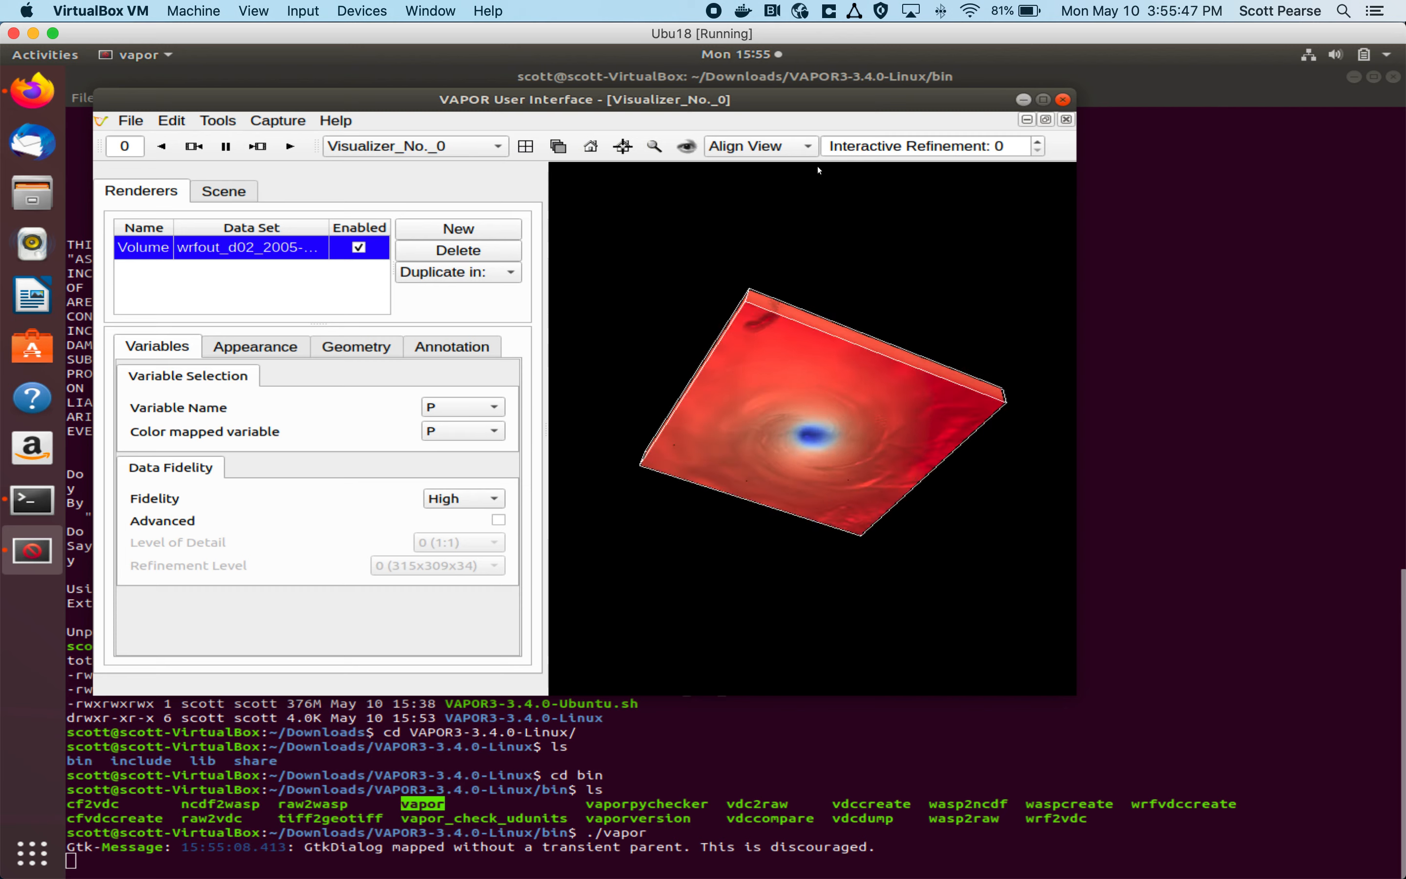
drag(834, 379, 817, 526)
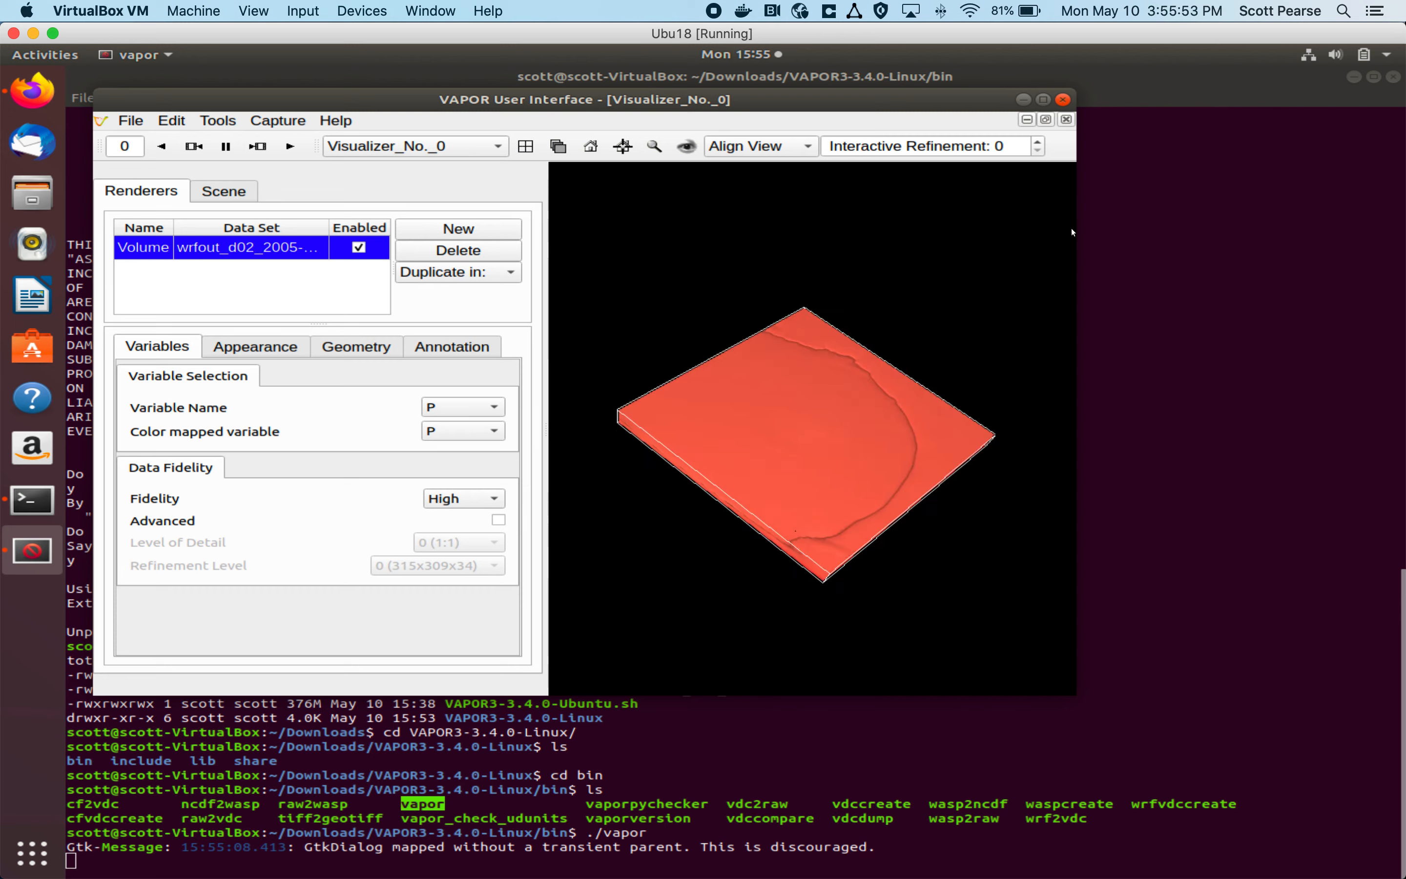
Step: Close VAPOR and power off the Ubu18 virtual machine
click(1066, 100)
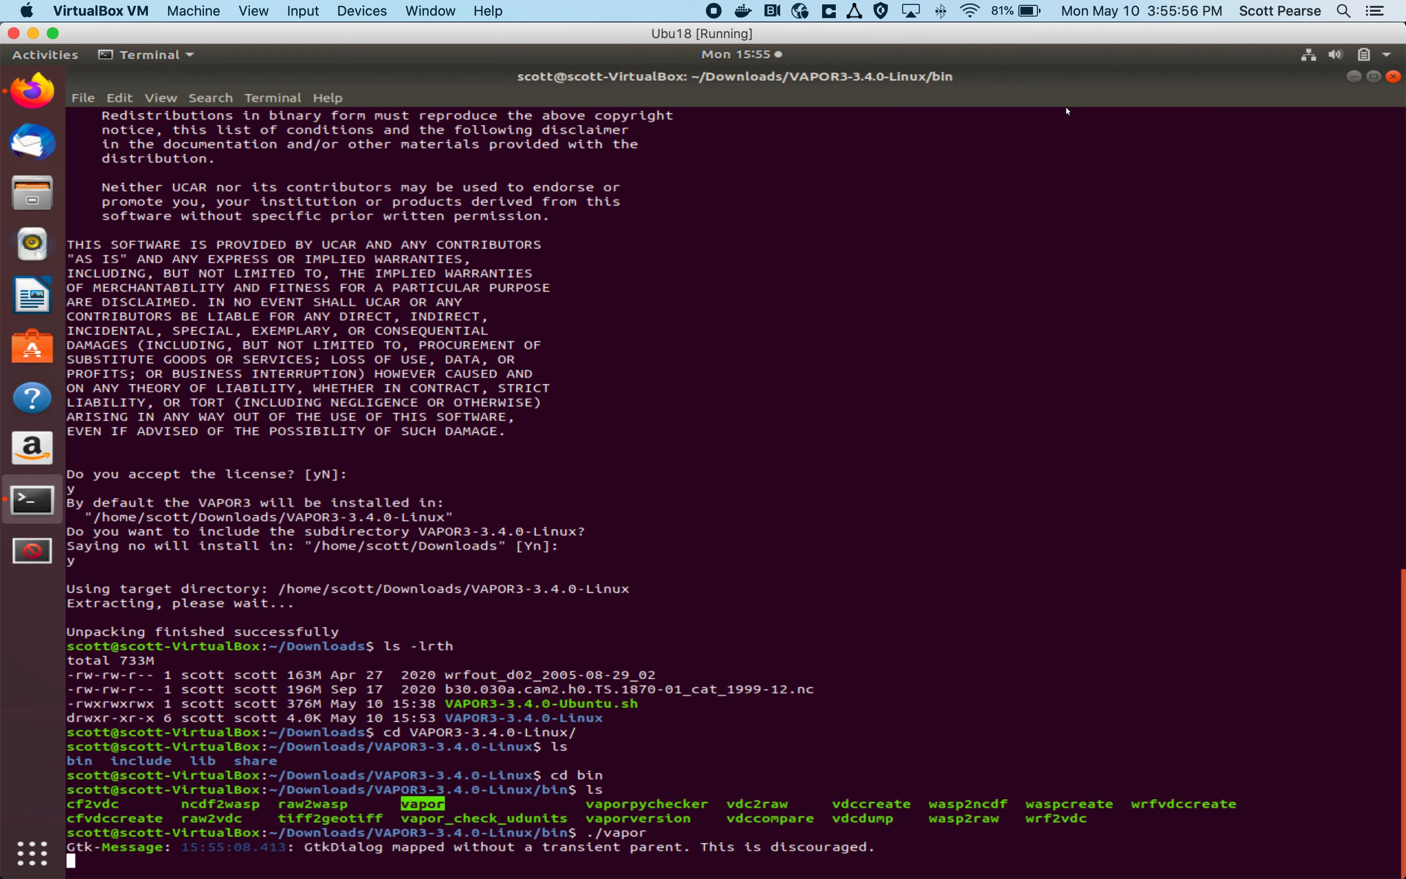
click(12, 34)
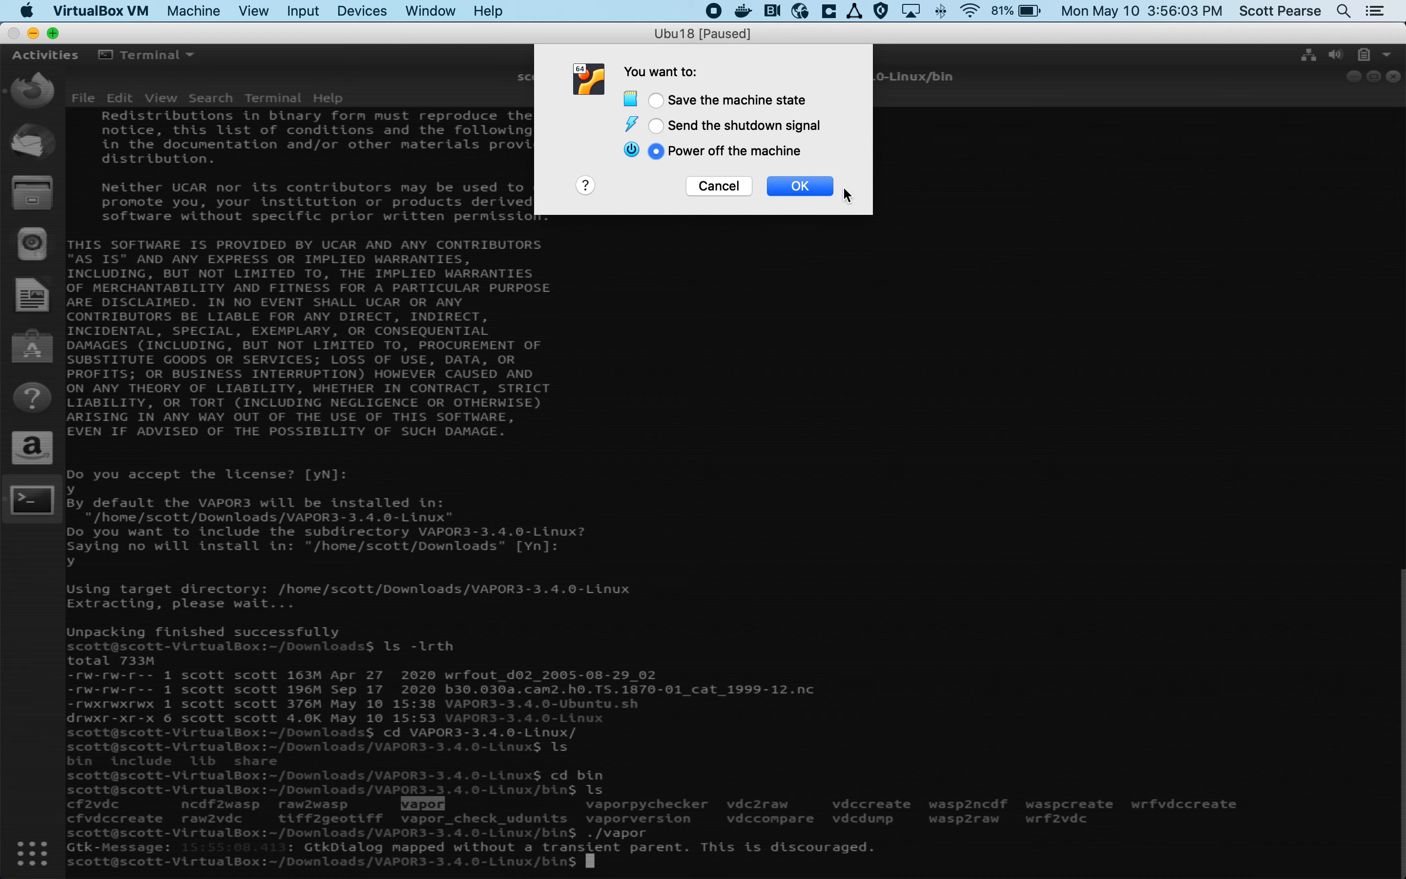
click(805, 186)
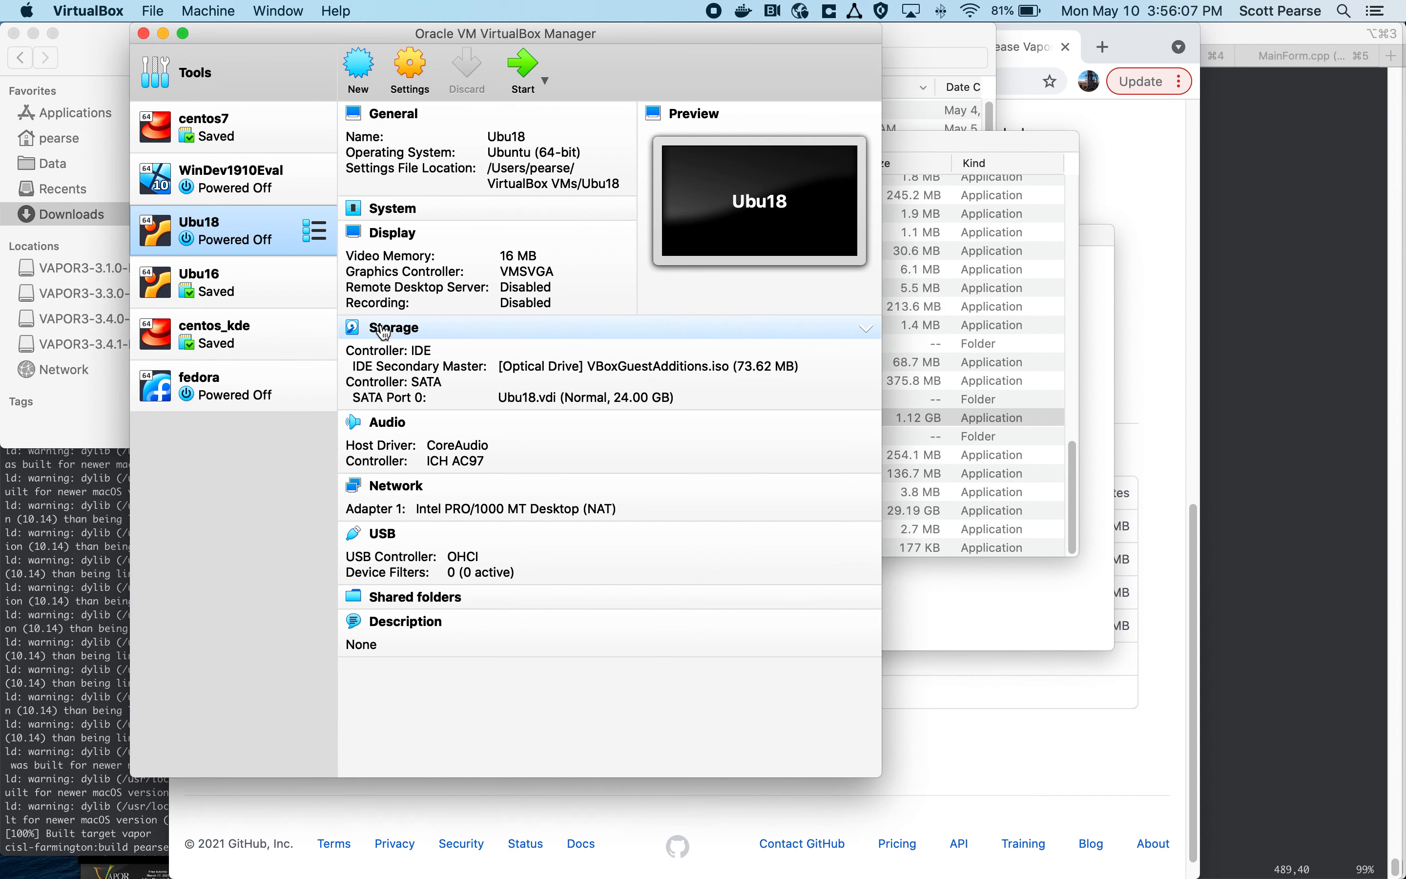
Step: Start the saved centos7 virtual machine from the VirtualBox Manager and maximize its window
click(230, 123)
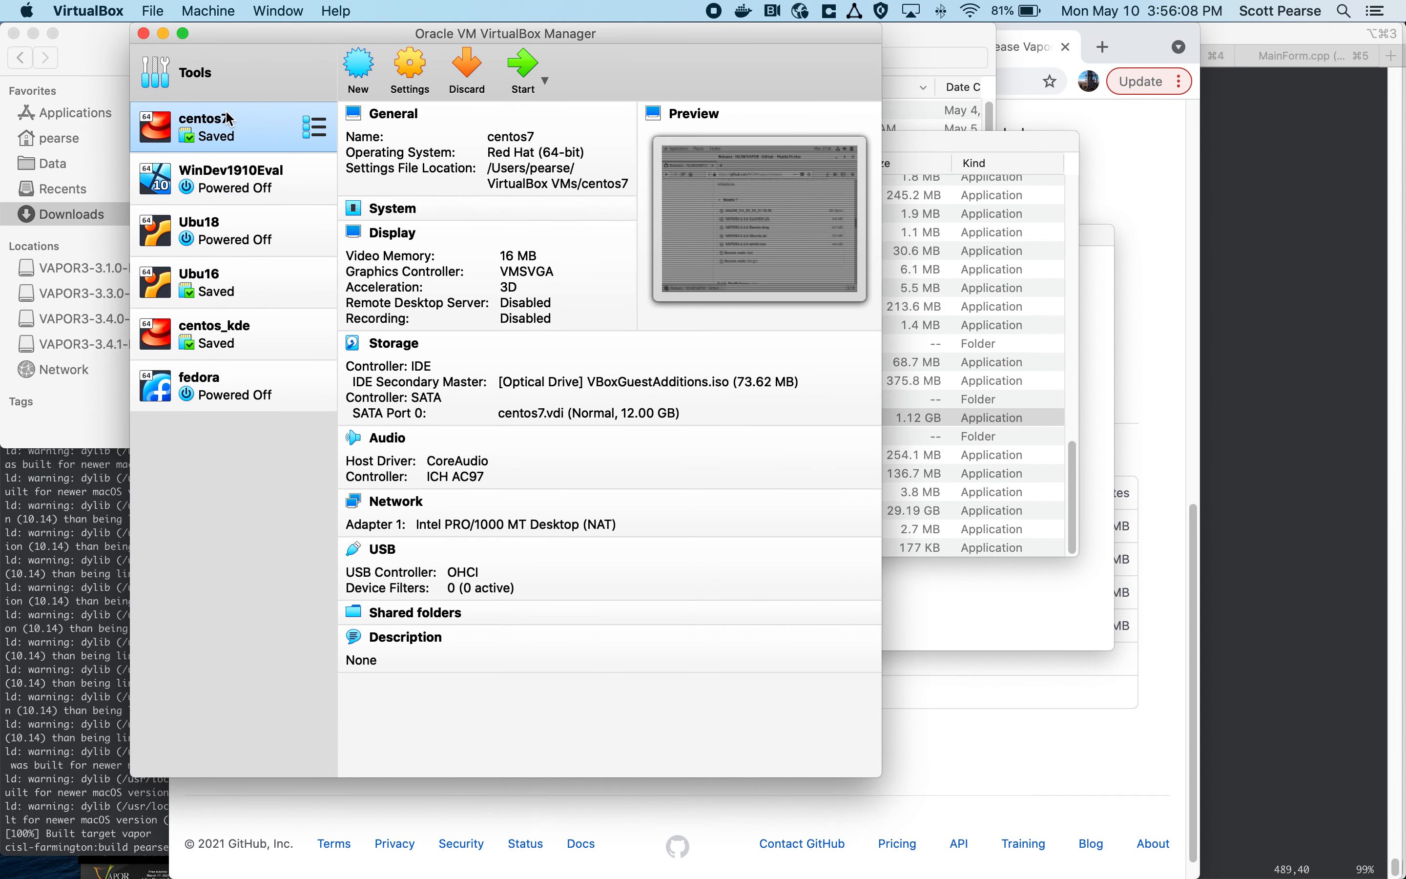
double_click(254, 143)
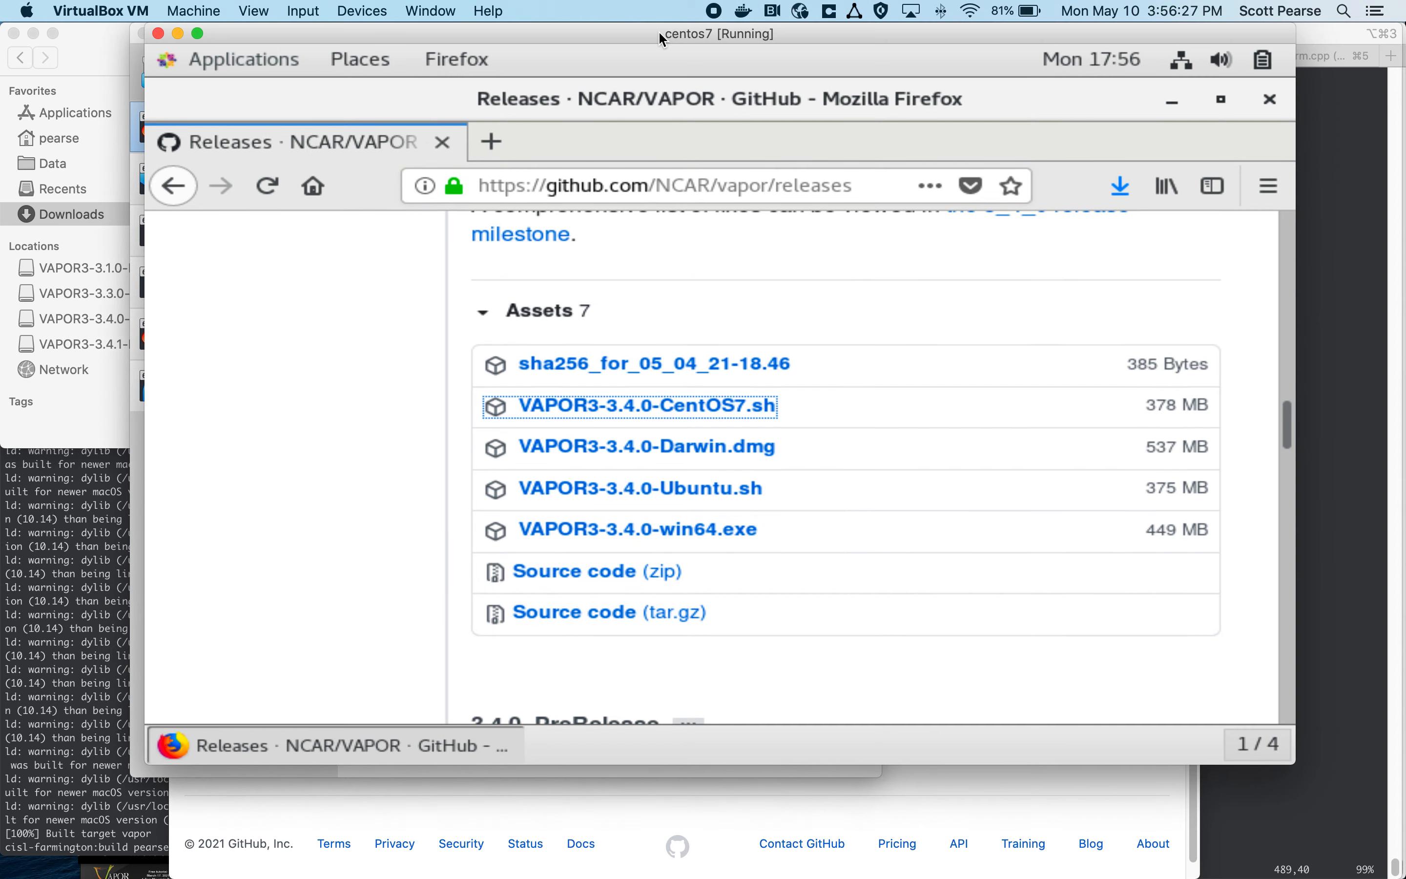
double_click(659, 31)
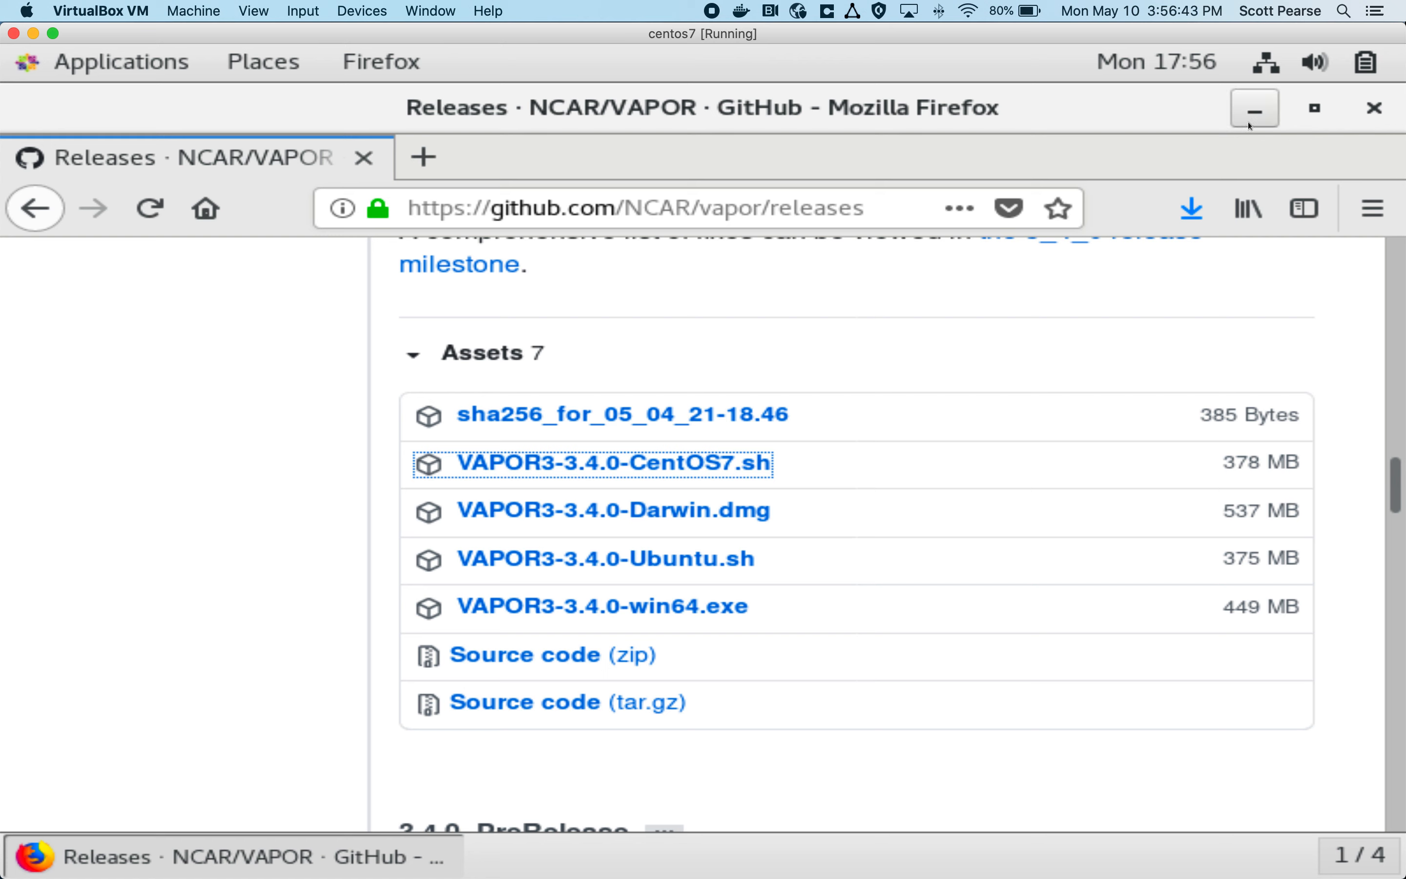
Step: Examine the Vapor 3.4.0 release assets on the NCAR/vapor releases page and check Firefox's downloads for VAPOR3-3.4.0-CentOS7.sh
click(560, 210)
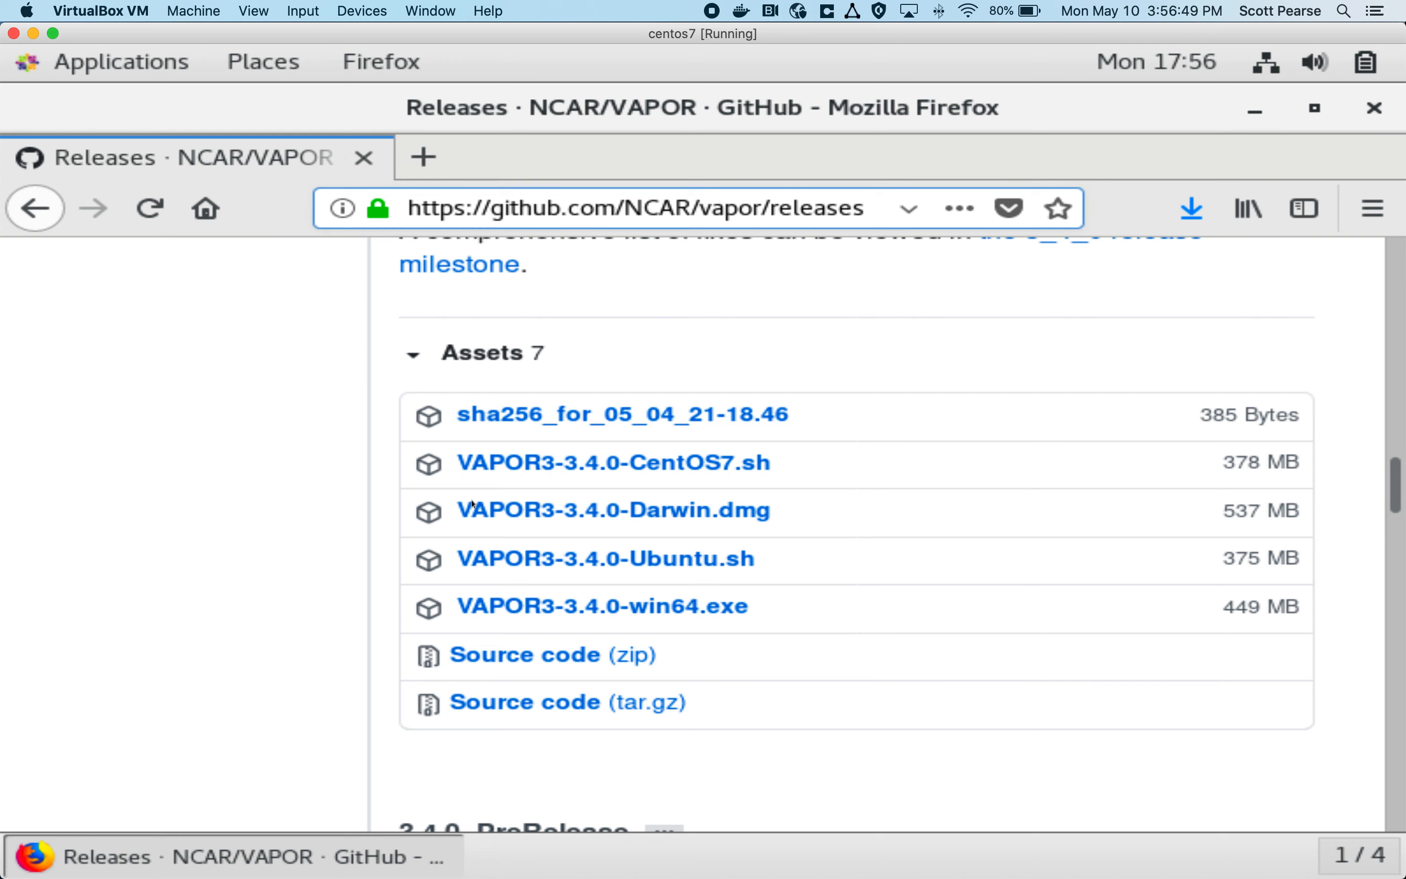
scroll(478, 515, up, 15)
scroll(477, 515, up, 15)
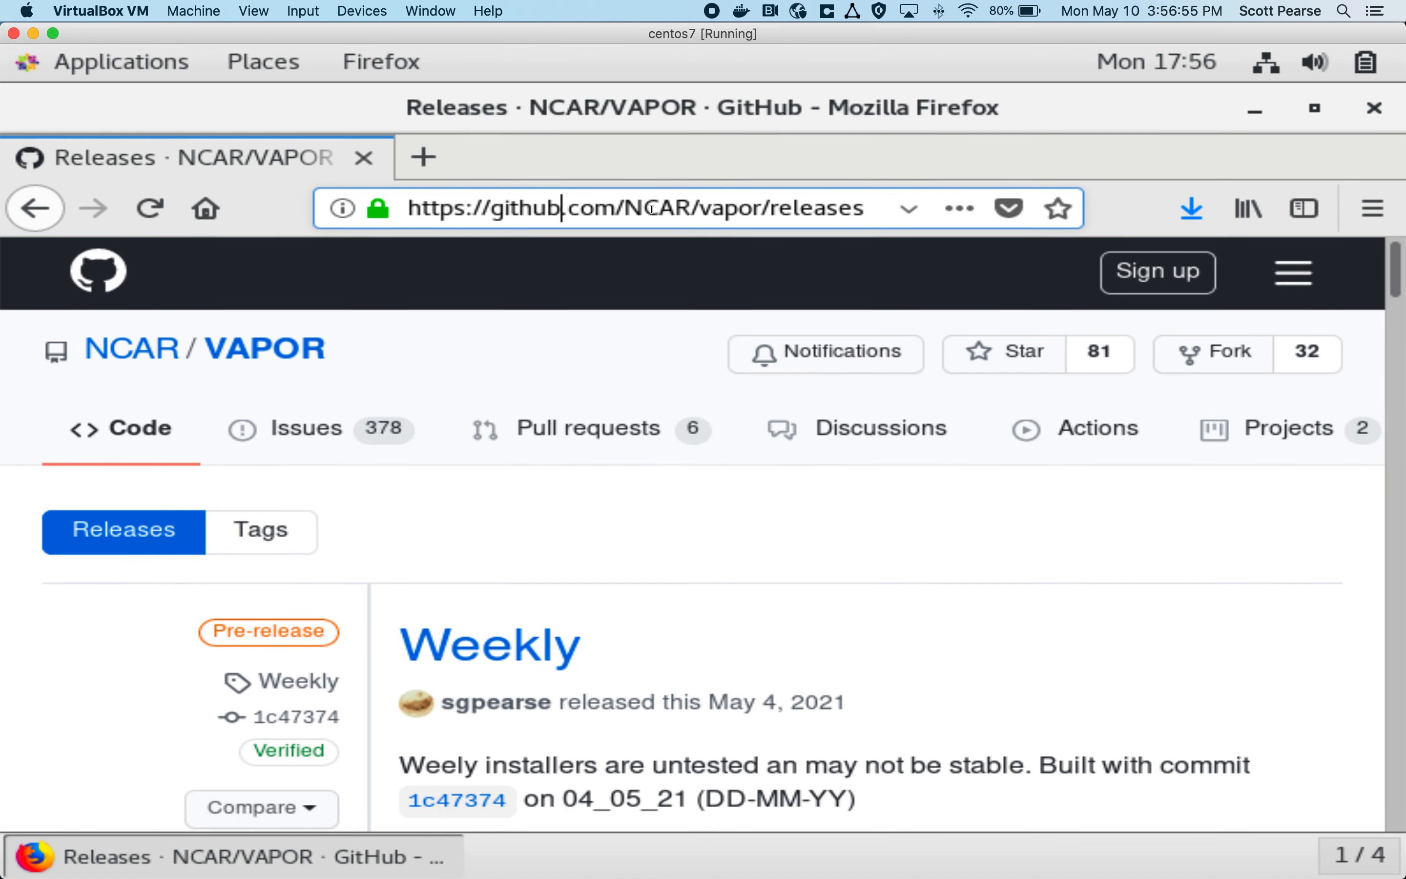
click(734, 208)
scroll(385, 468, down, 1)
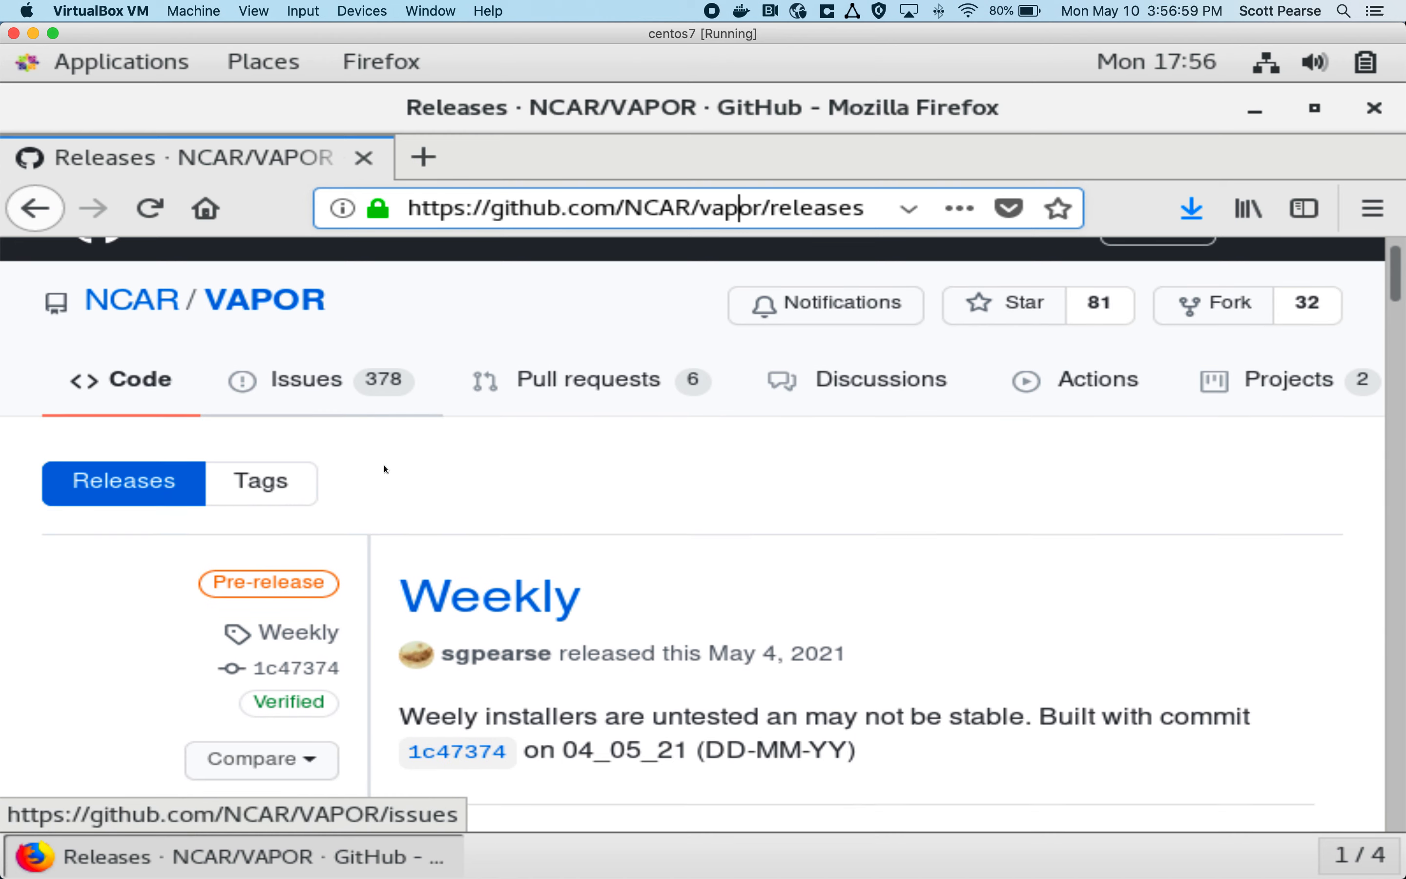
scroll(384, 469, down, 6)
scroll(370, 459, down, 10)
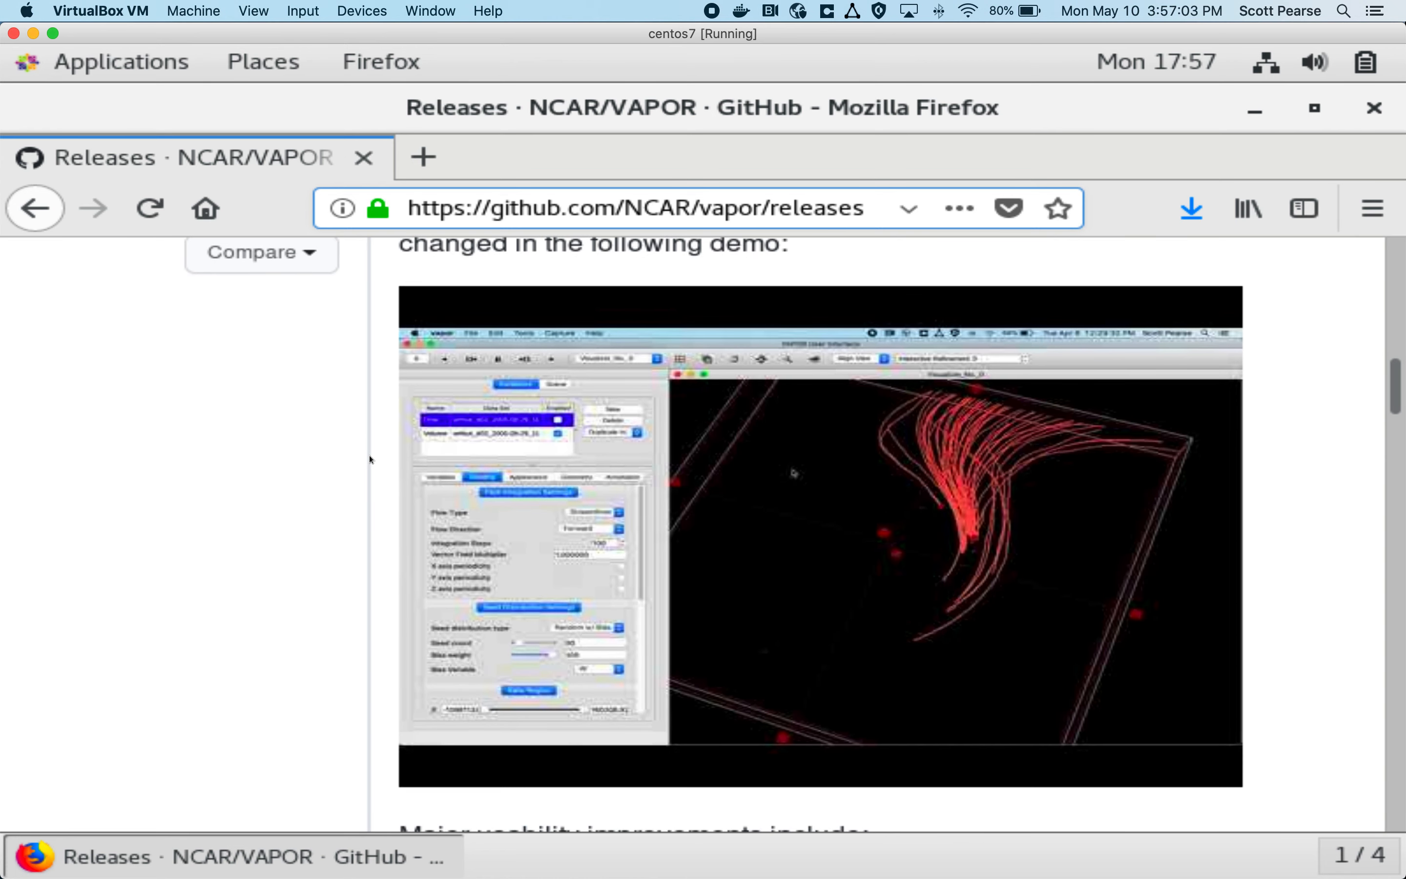
scroll(369, 458, up, 5)
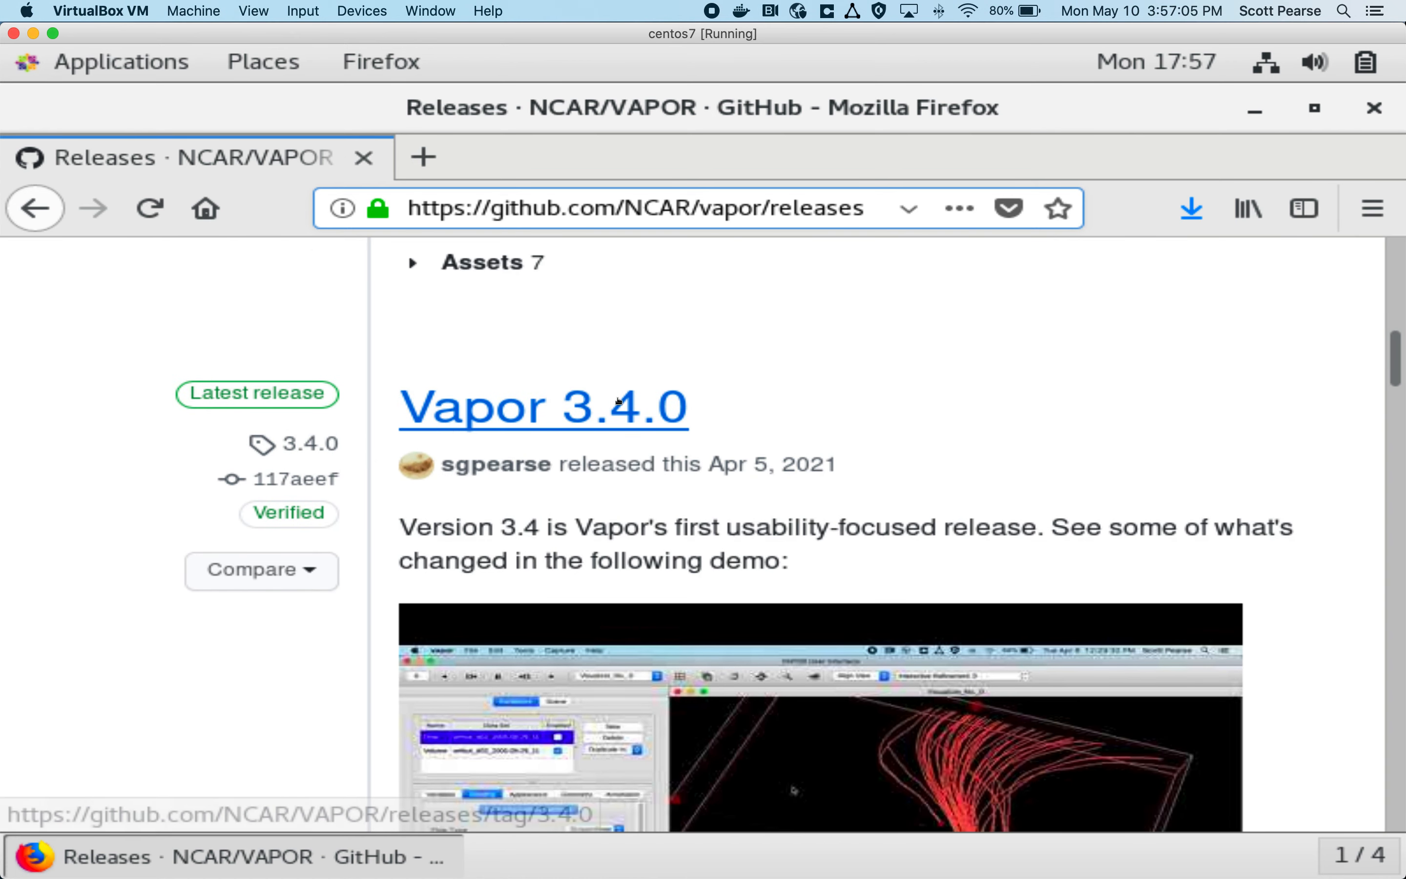
scroll(413, 444, down, 3)
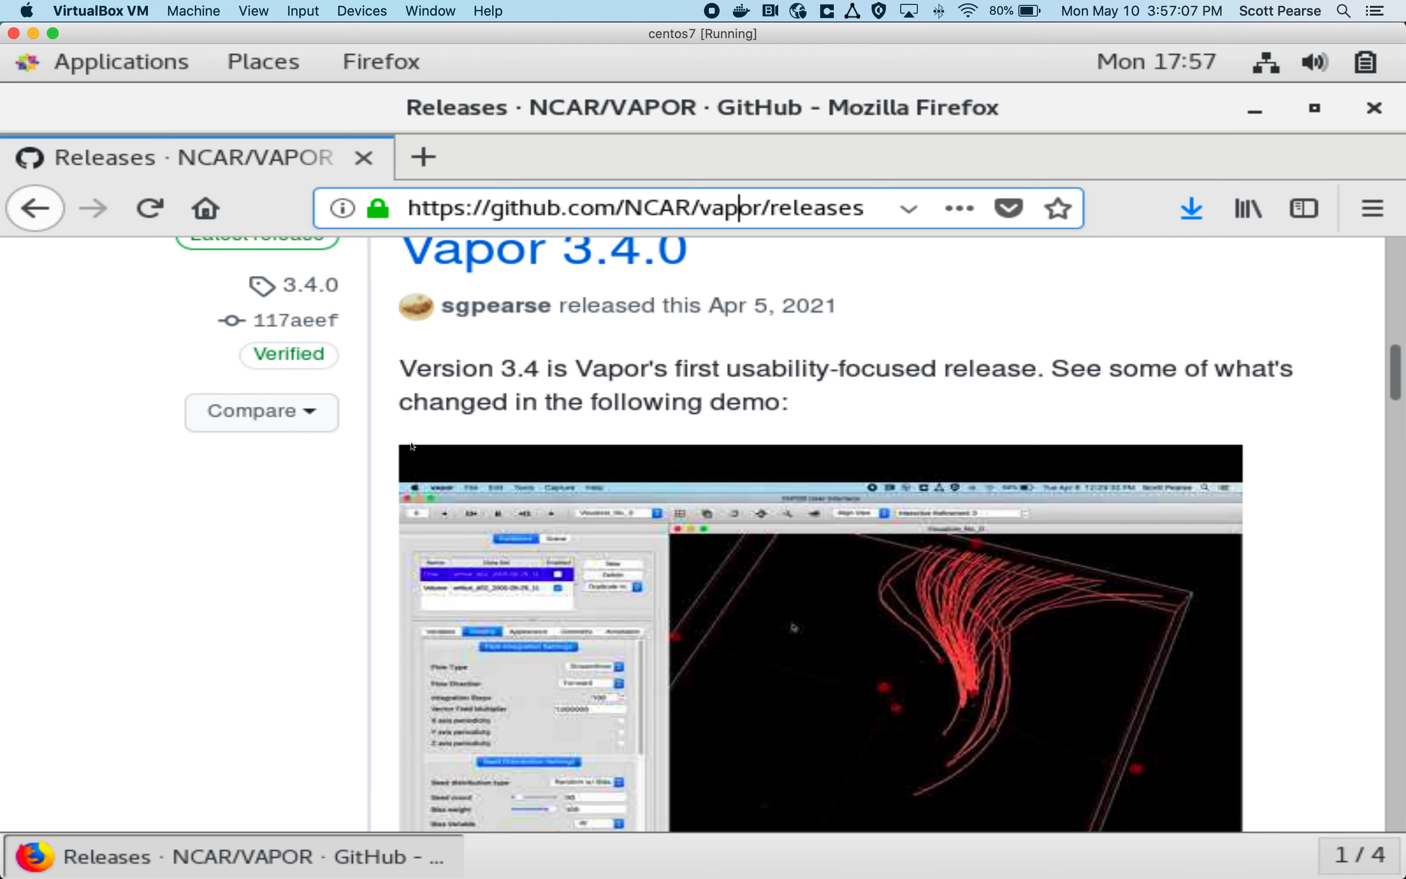
scroll(413, 445, down, 20)
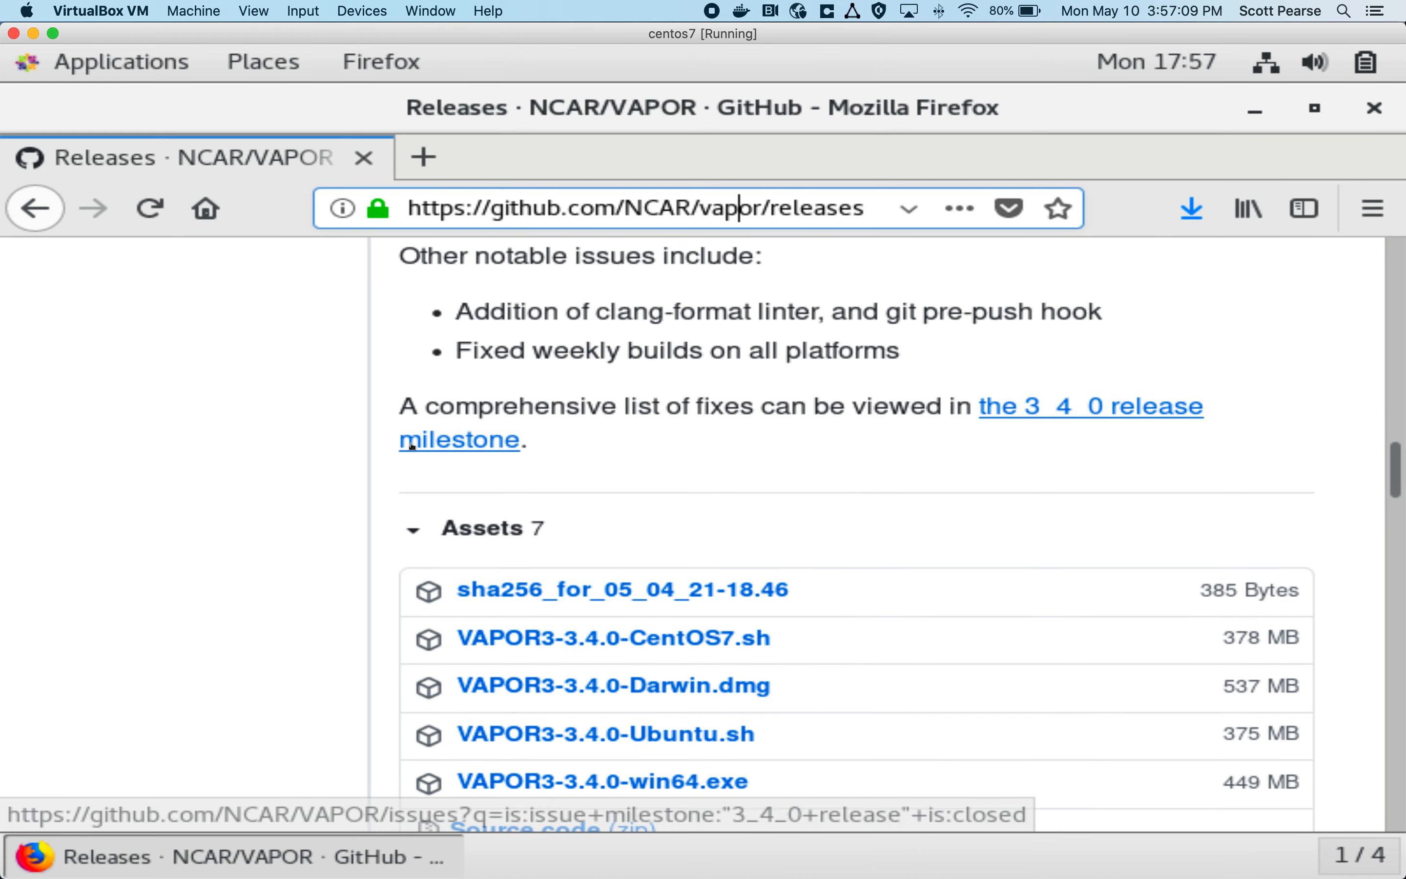
scroll(412, 446, down, 4)
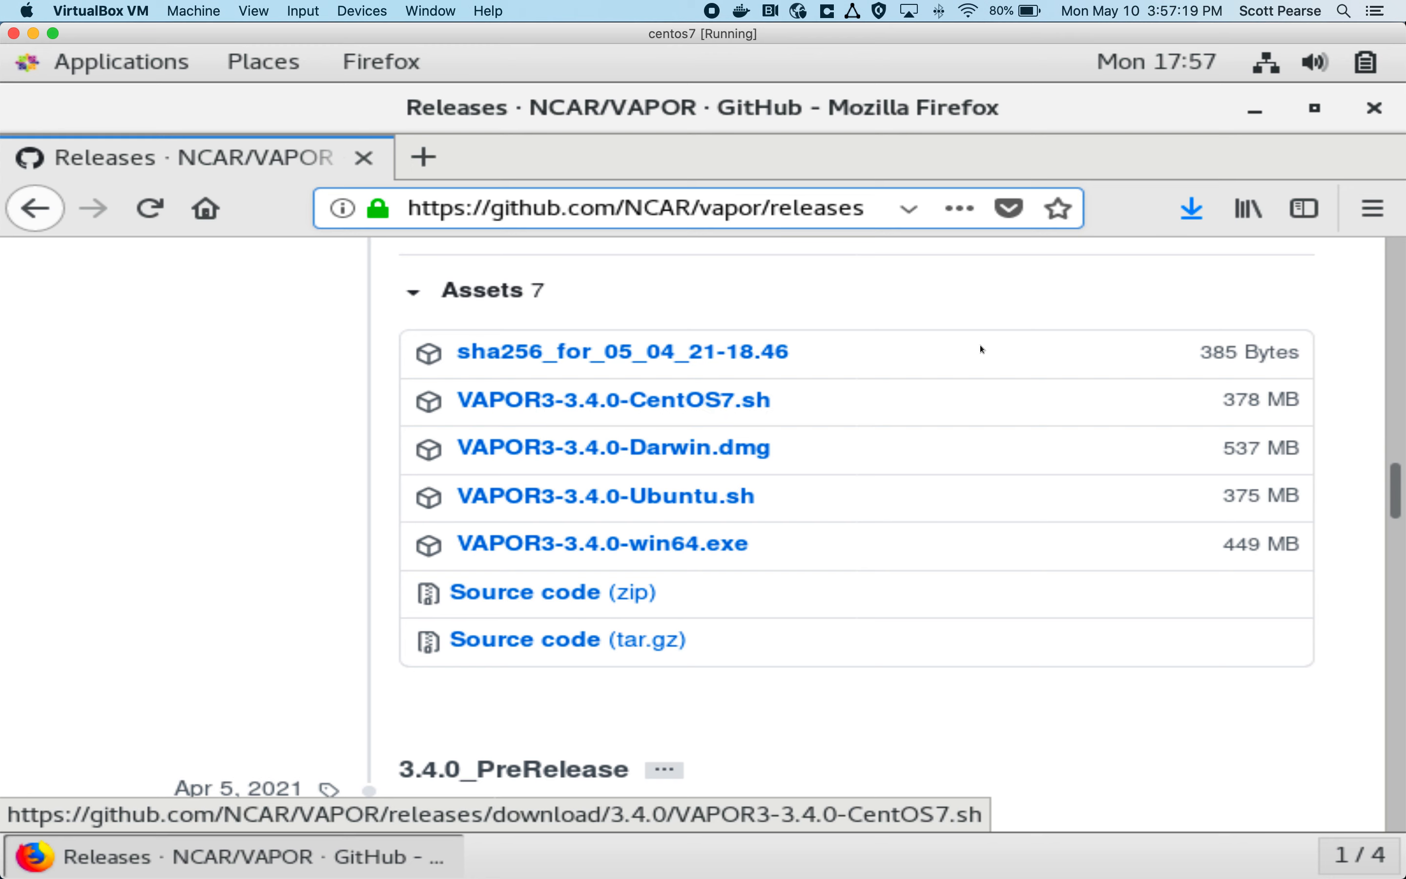
click(1192, 210)
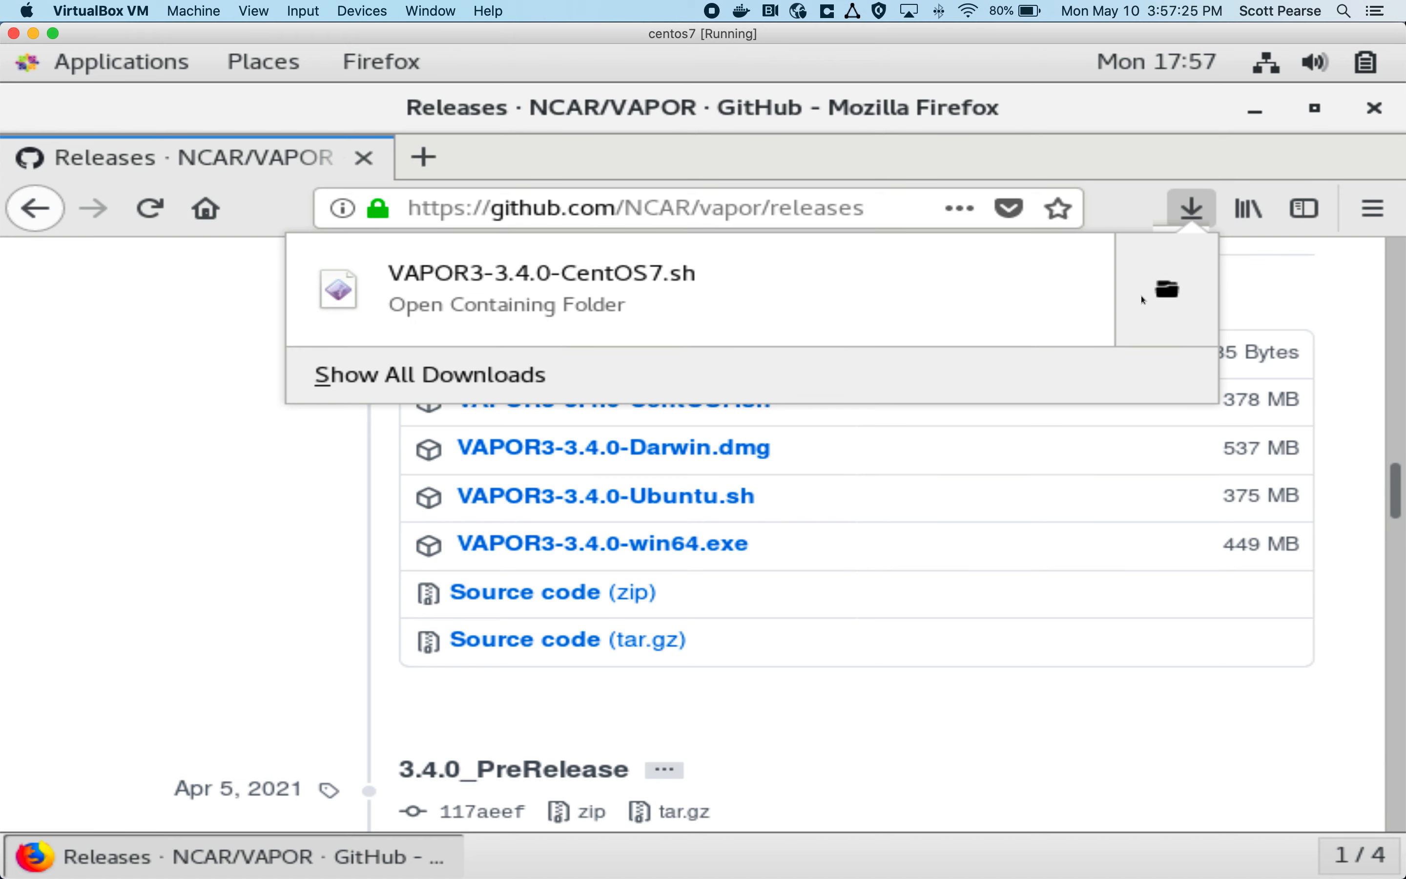
Step: Open a Terminal window in the centos7 virtual machine and restore it from its maximized size
click(134, 73)
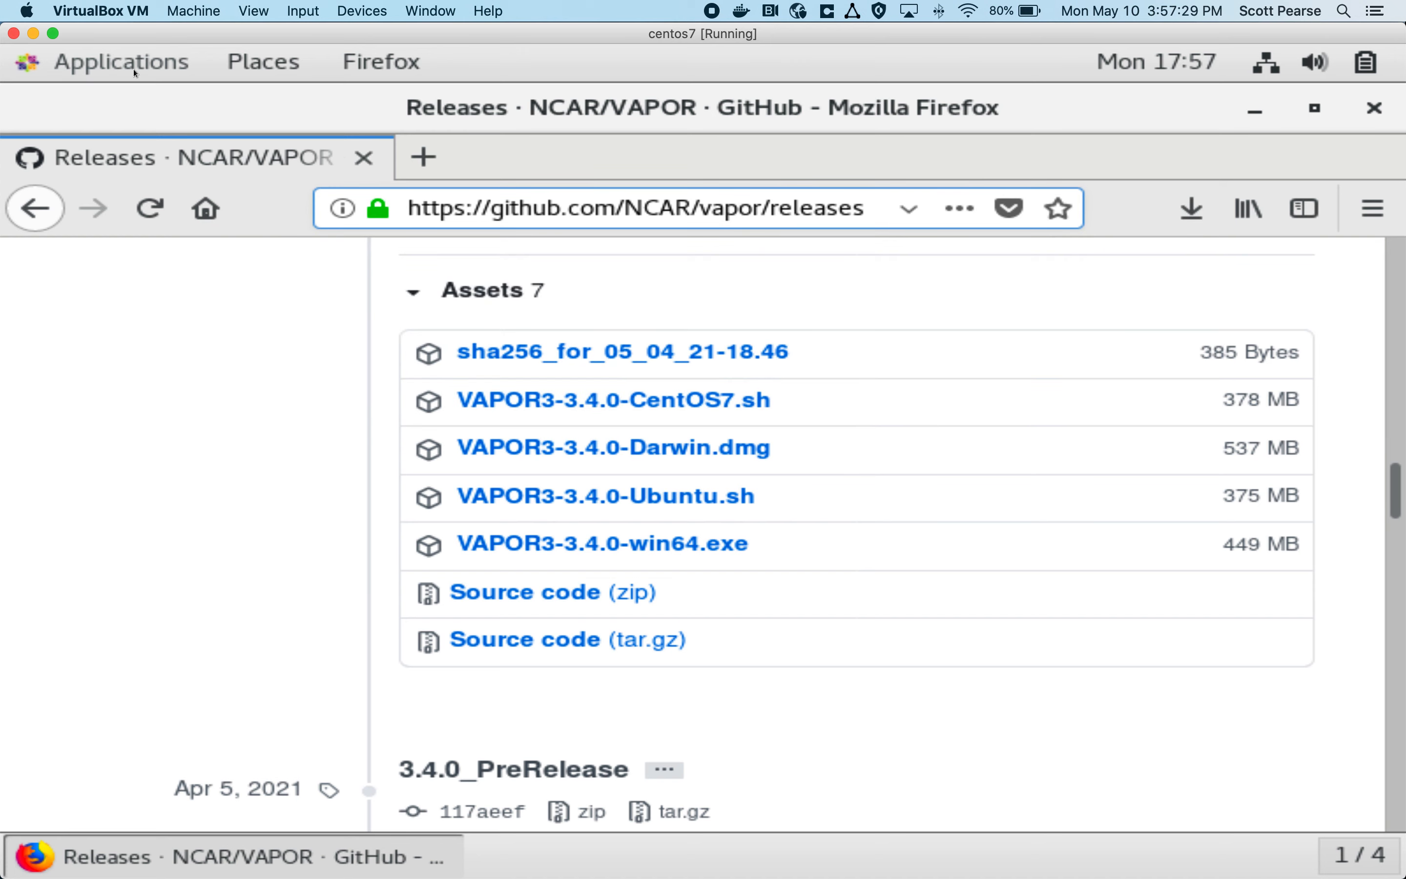
click(113, 75)
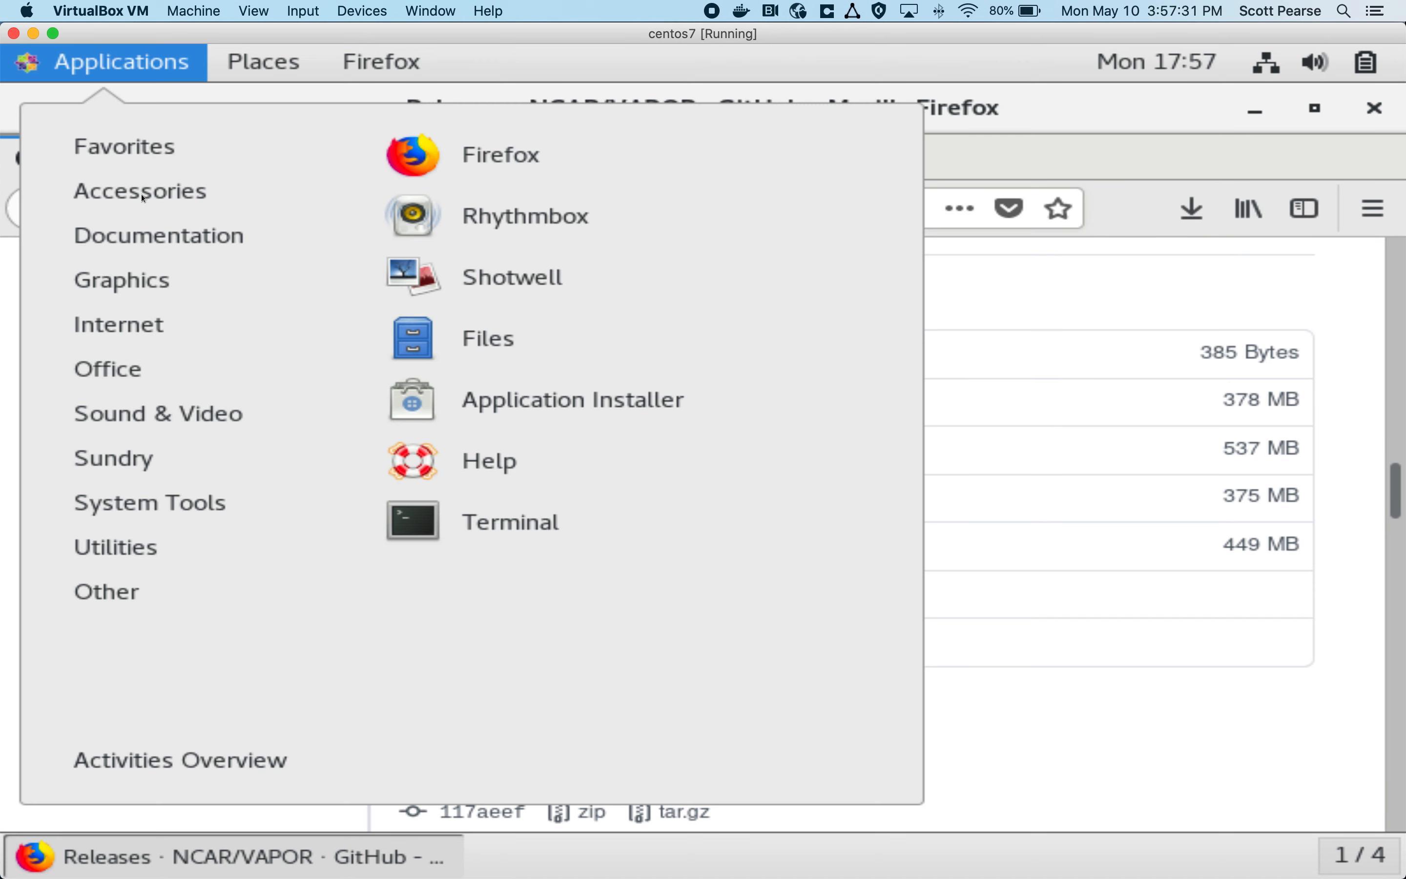
click(465, 517)
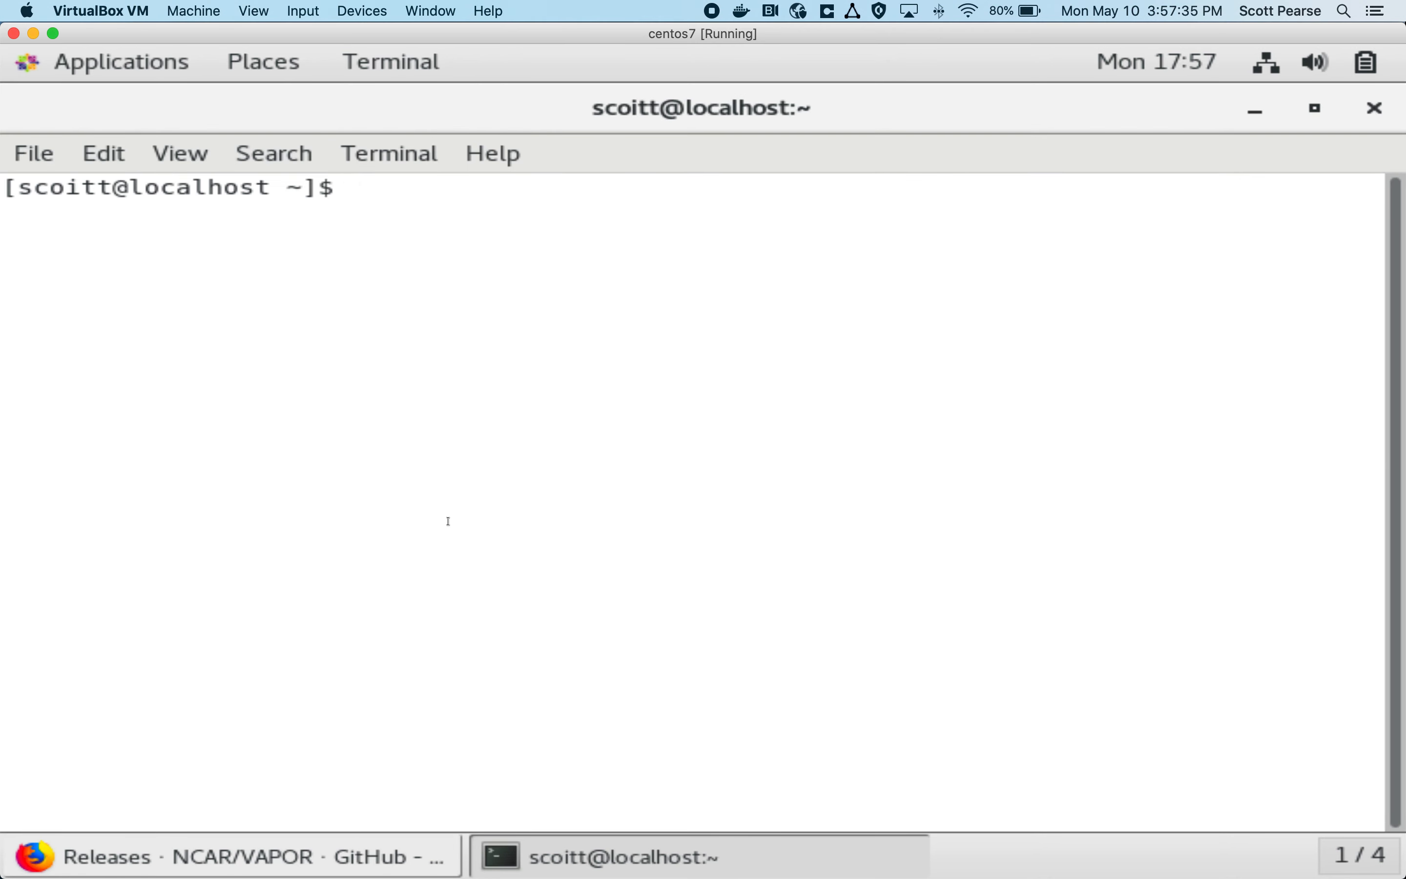
double_click(334, 106)
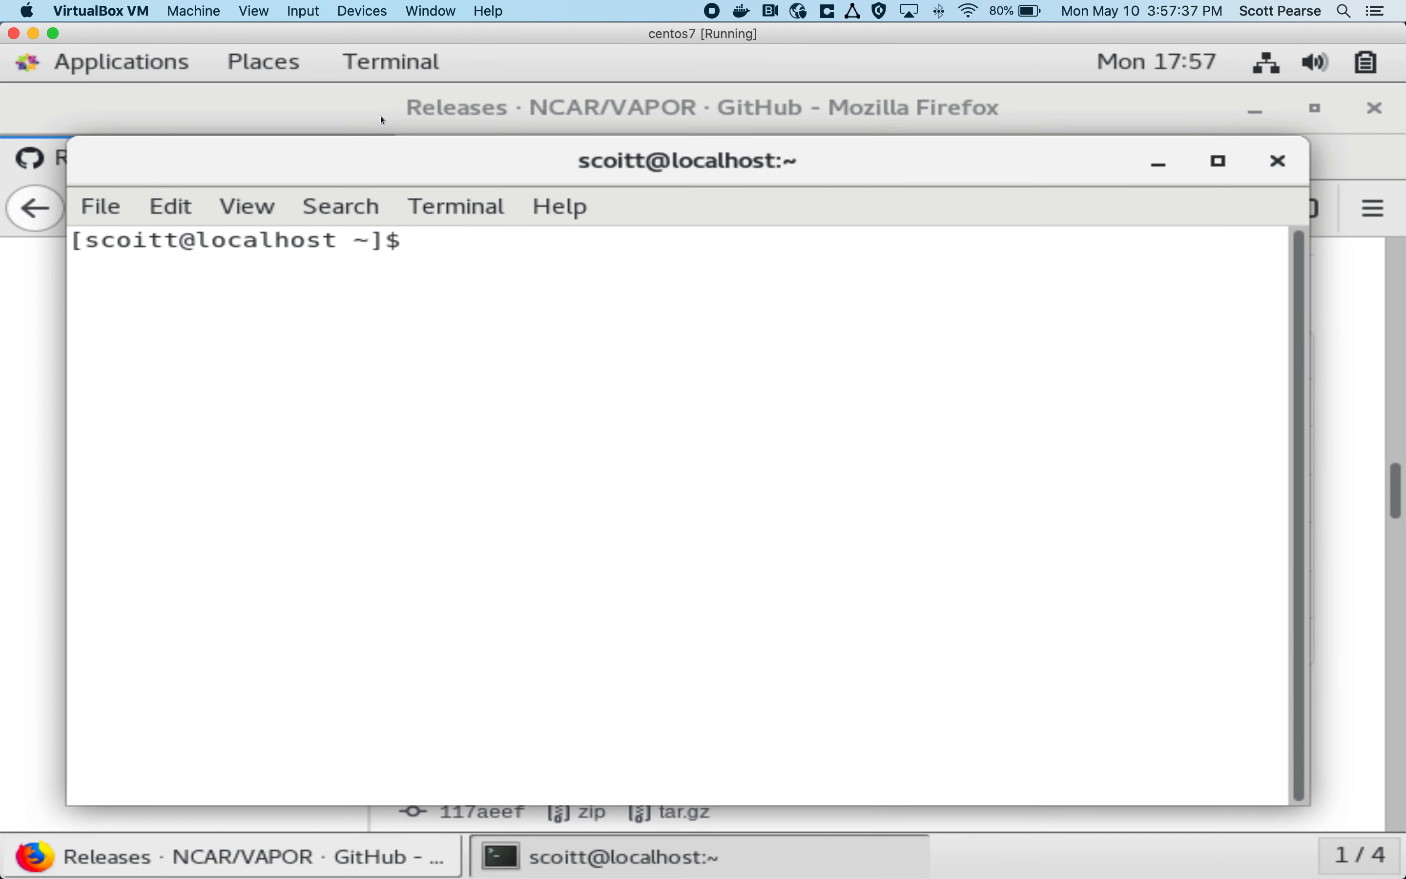
Step: Change to the ~/Downloads/ directory in the terminal and list its files
text(cd ~/Down)
key(Tab)
key(Return)
text(ls)
key(Return)
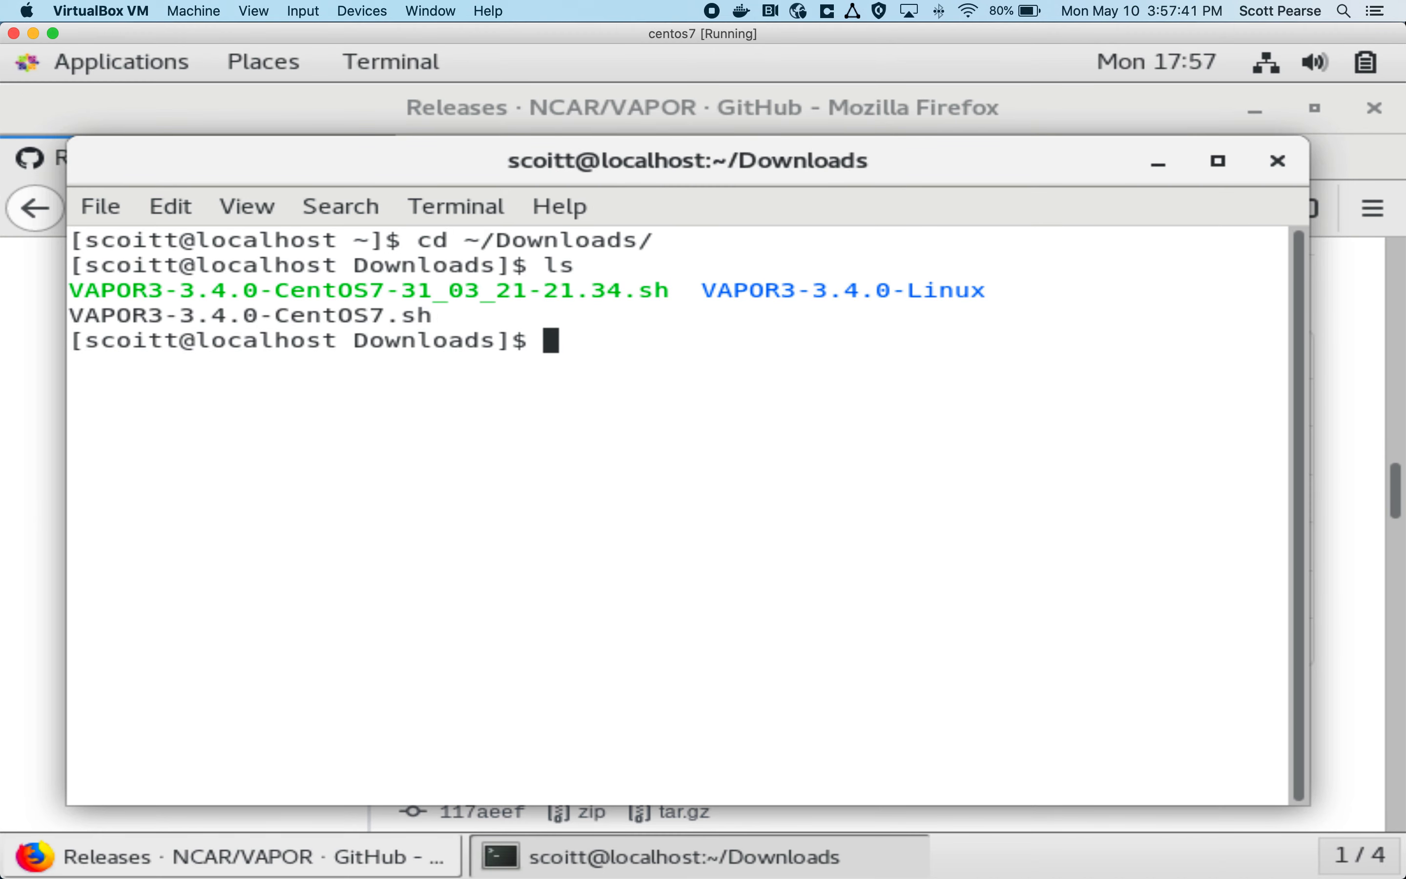
Step: List the Downloads folder with ls -lrth and check the permissions of VAPOR3-3.4.0-CentOS7.sh
text(ls -lrth)
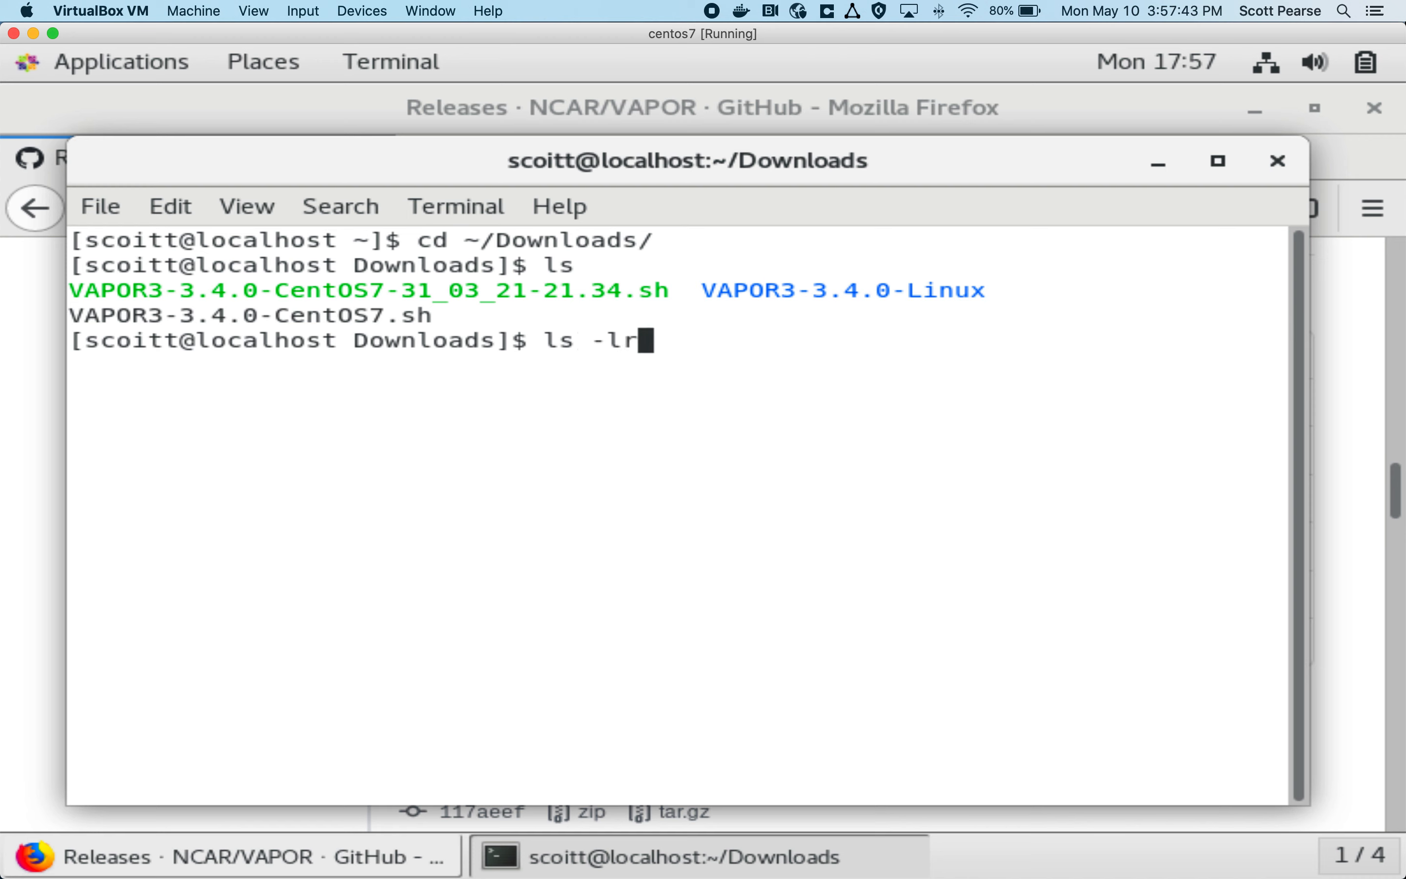
key(Return)
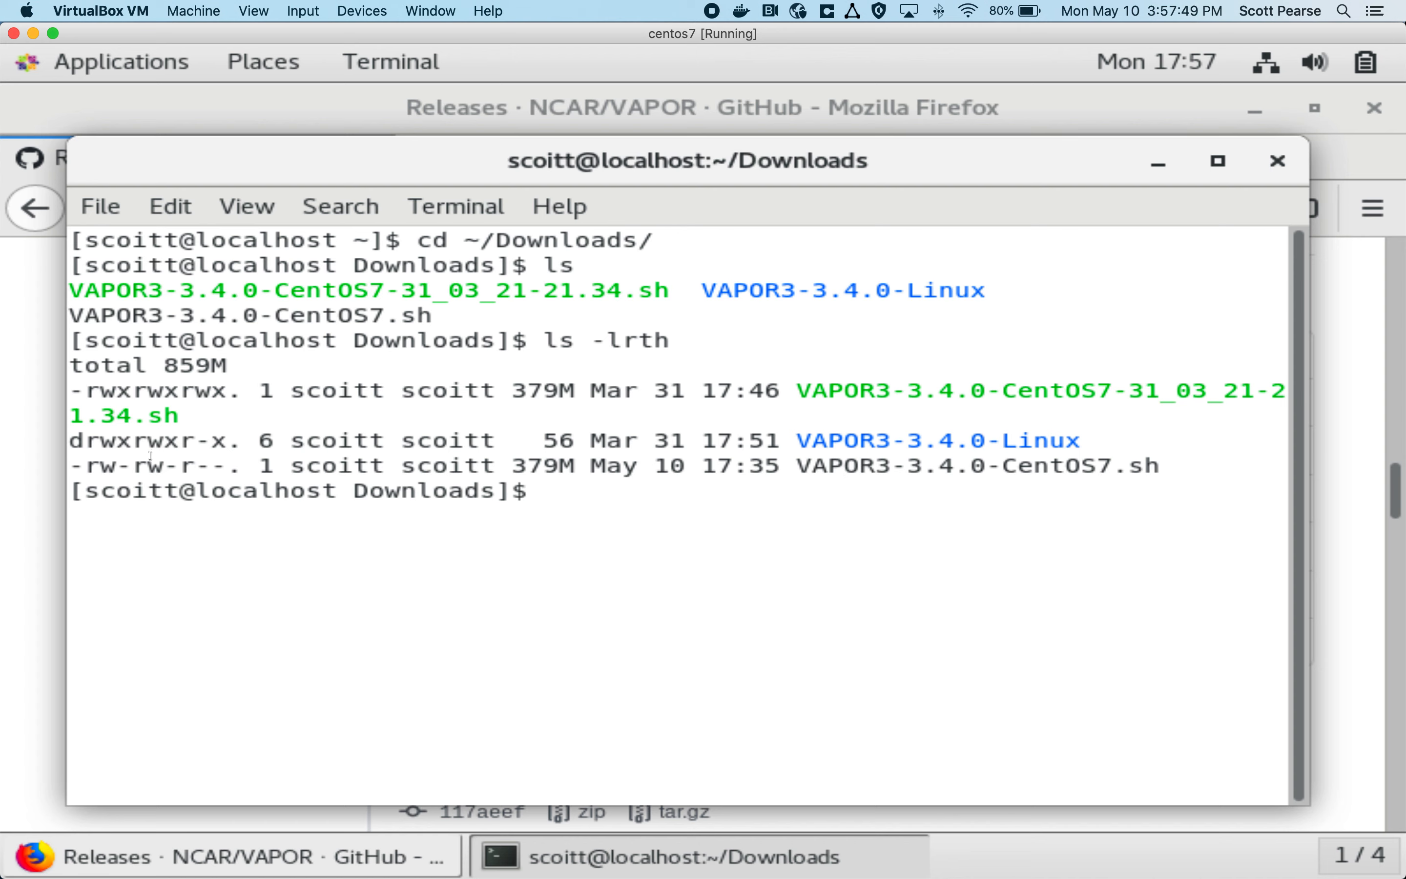
drag(85, 466, 224, 464)
click(179, 464)
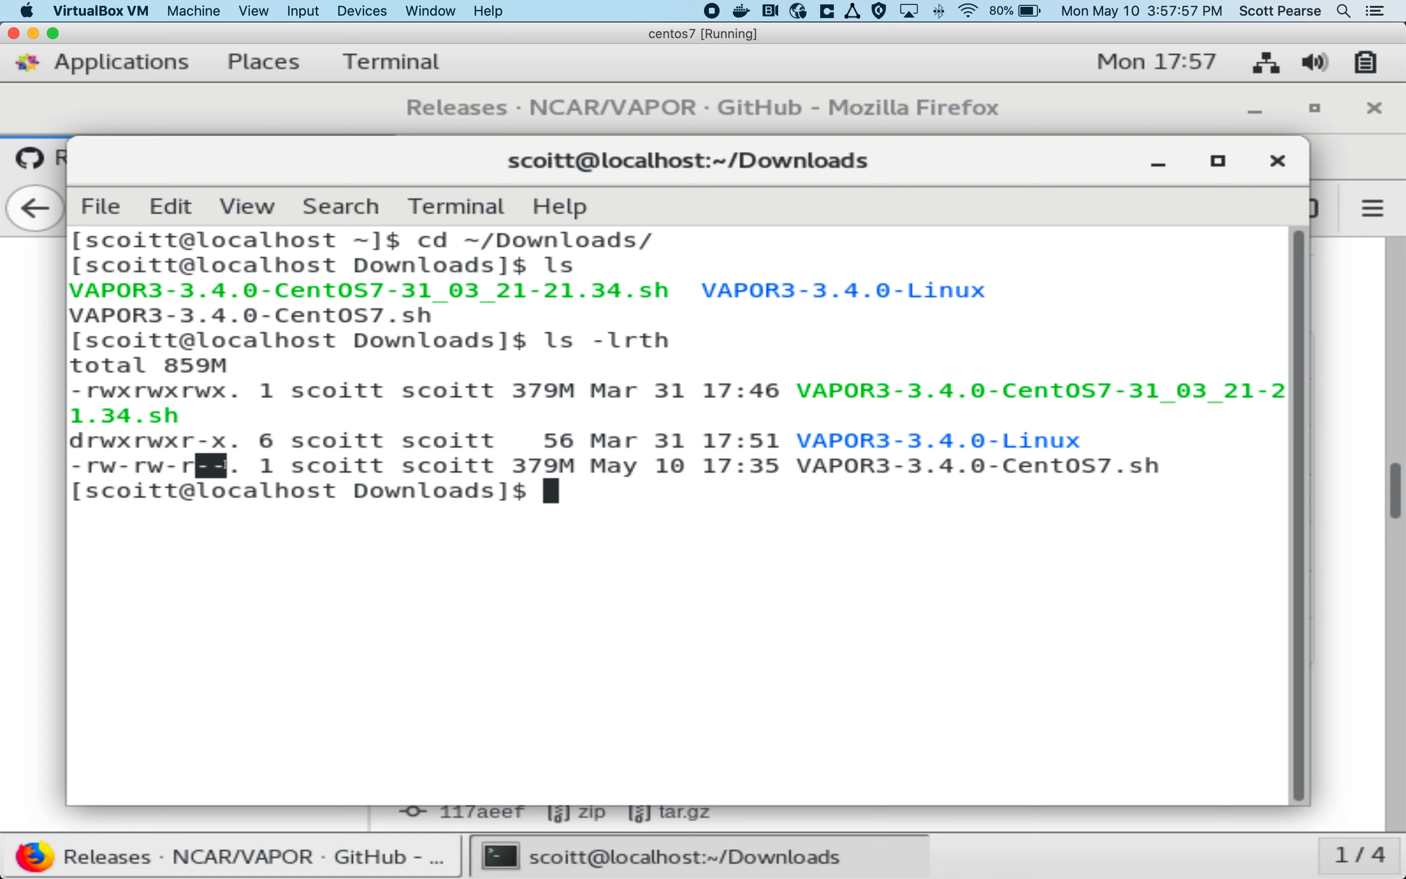
Step: Make the installer executable by running chmod 777 VAPOR3-3.4.0-CentOS7.sh
click(635, 483)
text(ch)
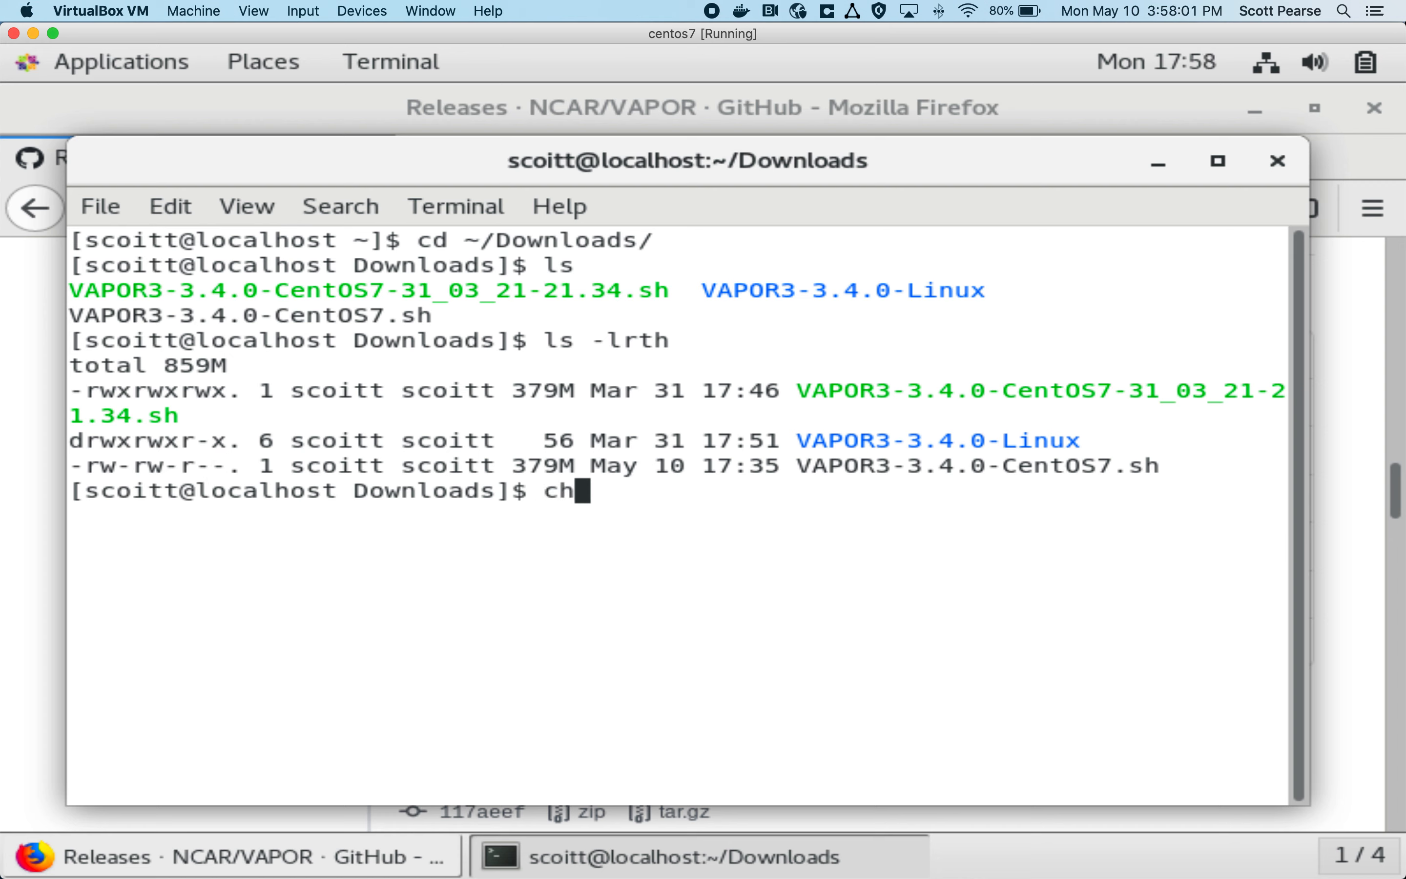
text(mod 777 V)
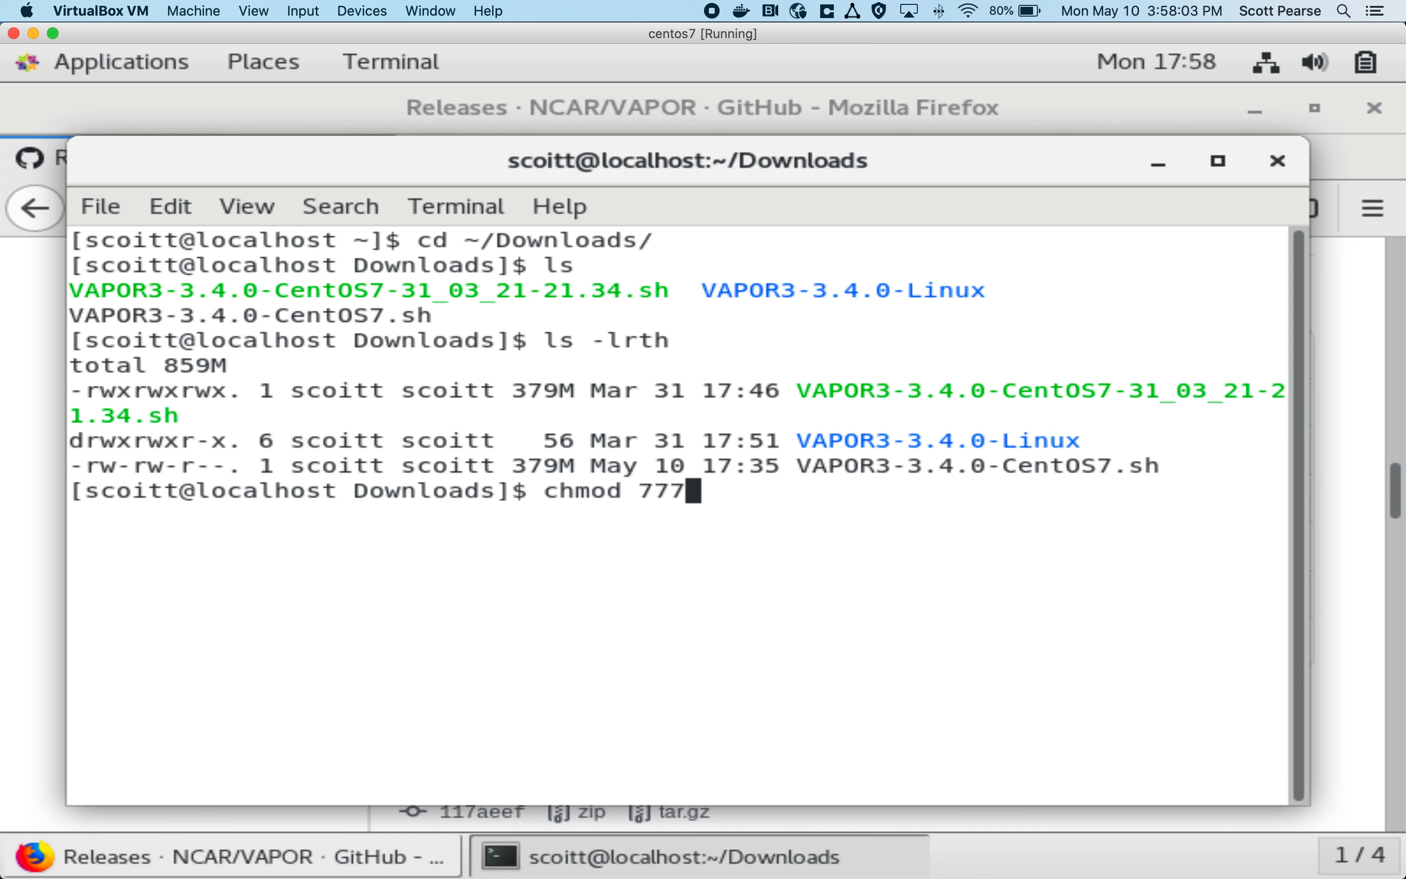
key(Tab)
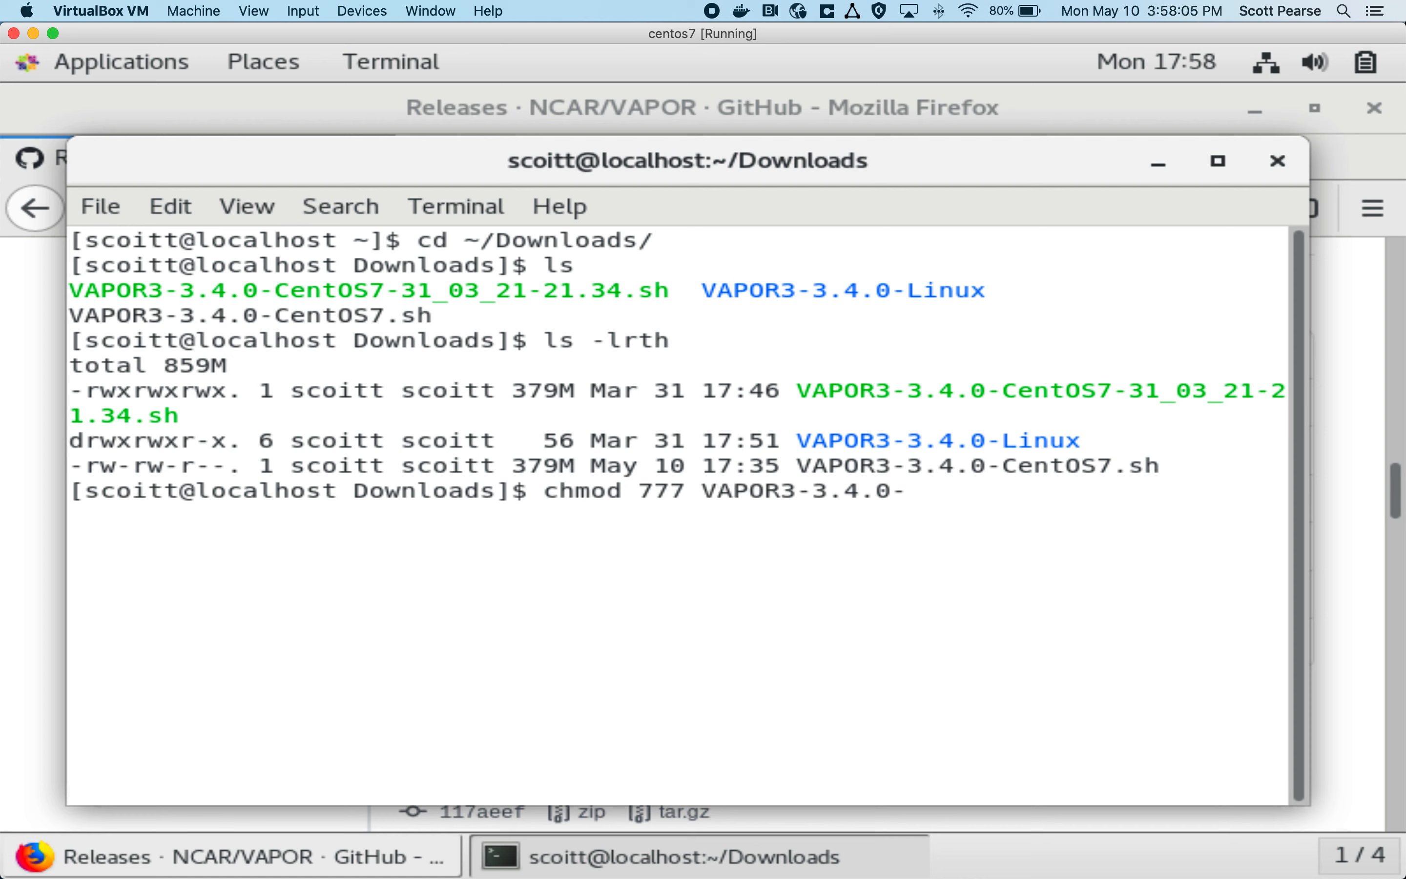
text(C)
key(Tab)
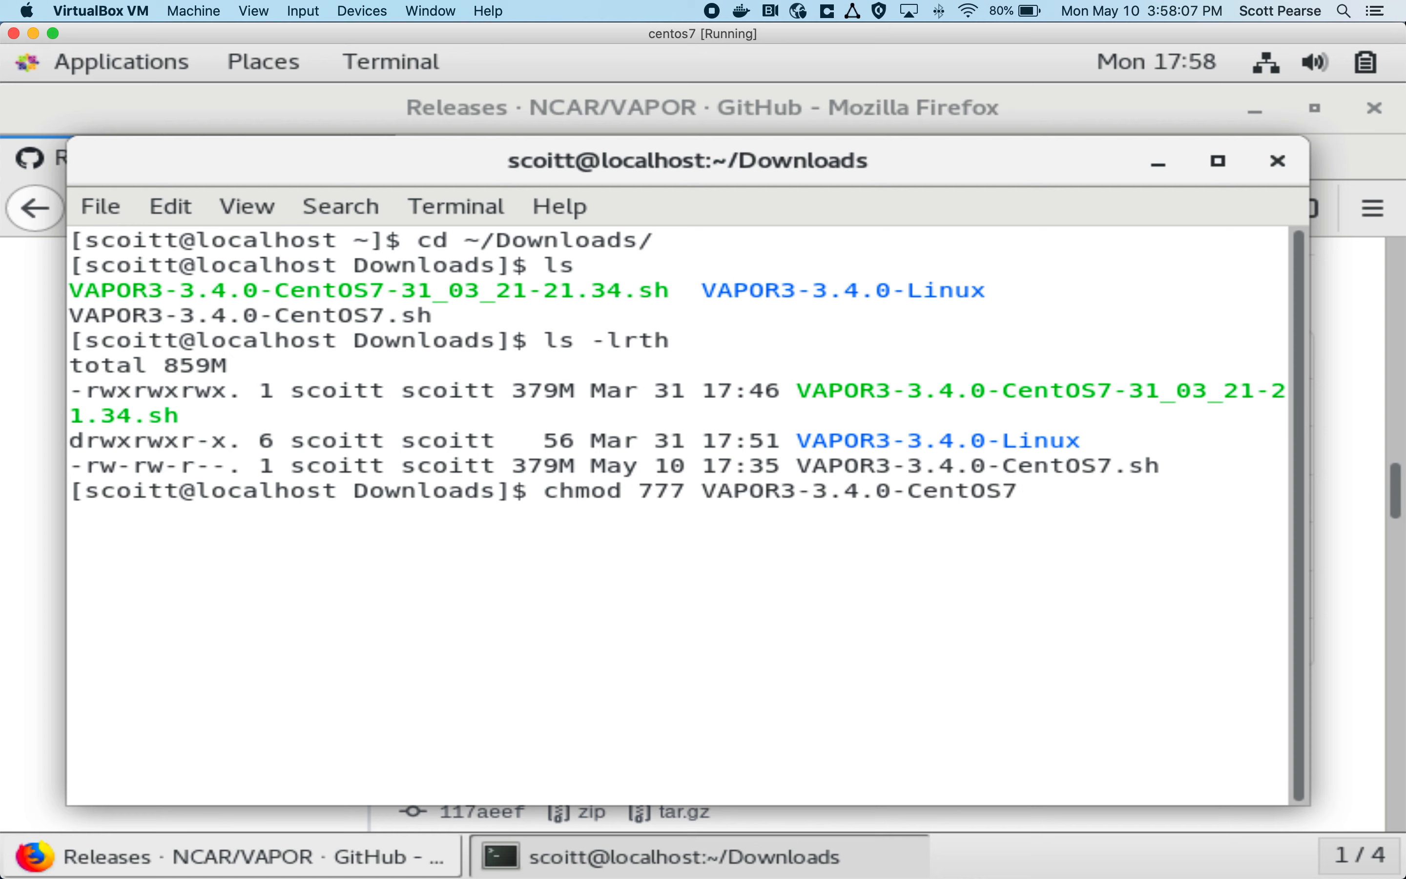
text(.)
key(Tab)
key(Return)
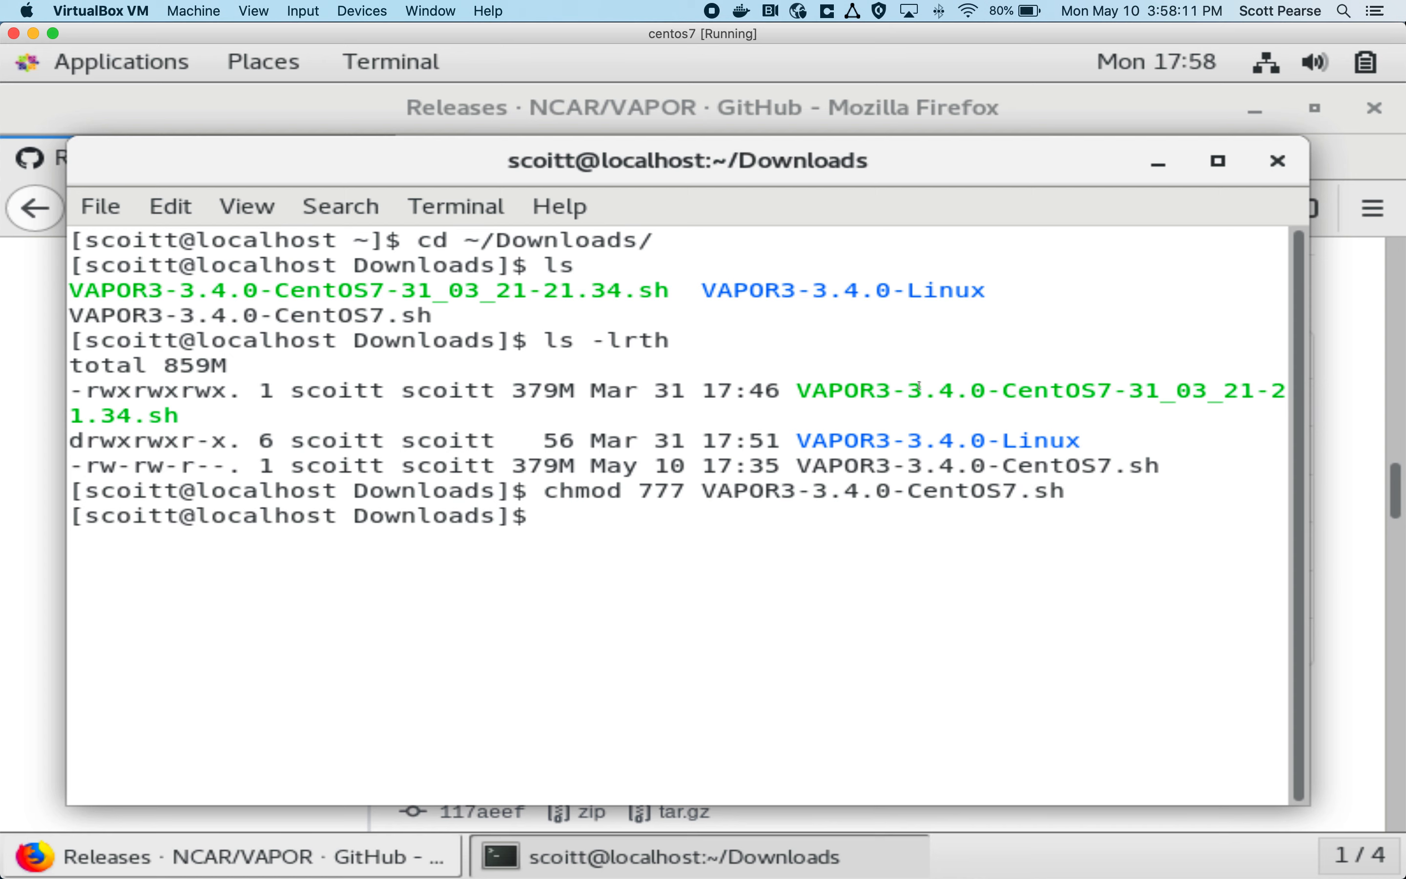
Step: Delete the old VAPOR3-3.4.0-Linux/ installation directory with rm -rf
drag(798, 447, 936, 429)
drag(1067, 438, 1081, 440)
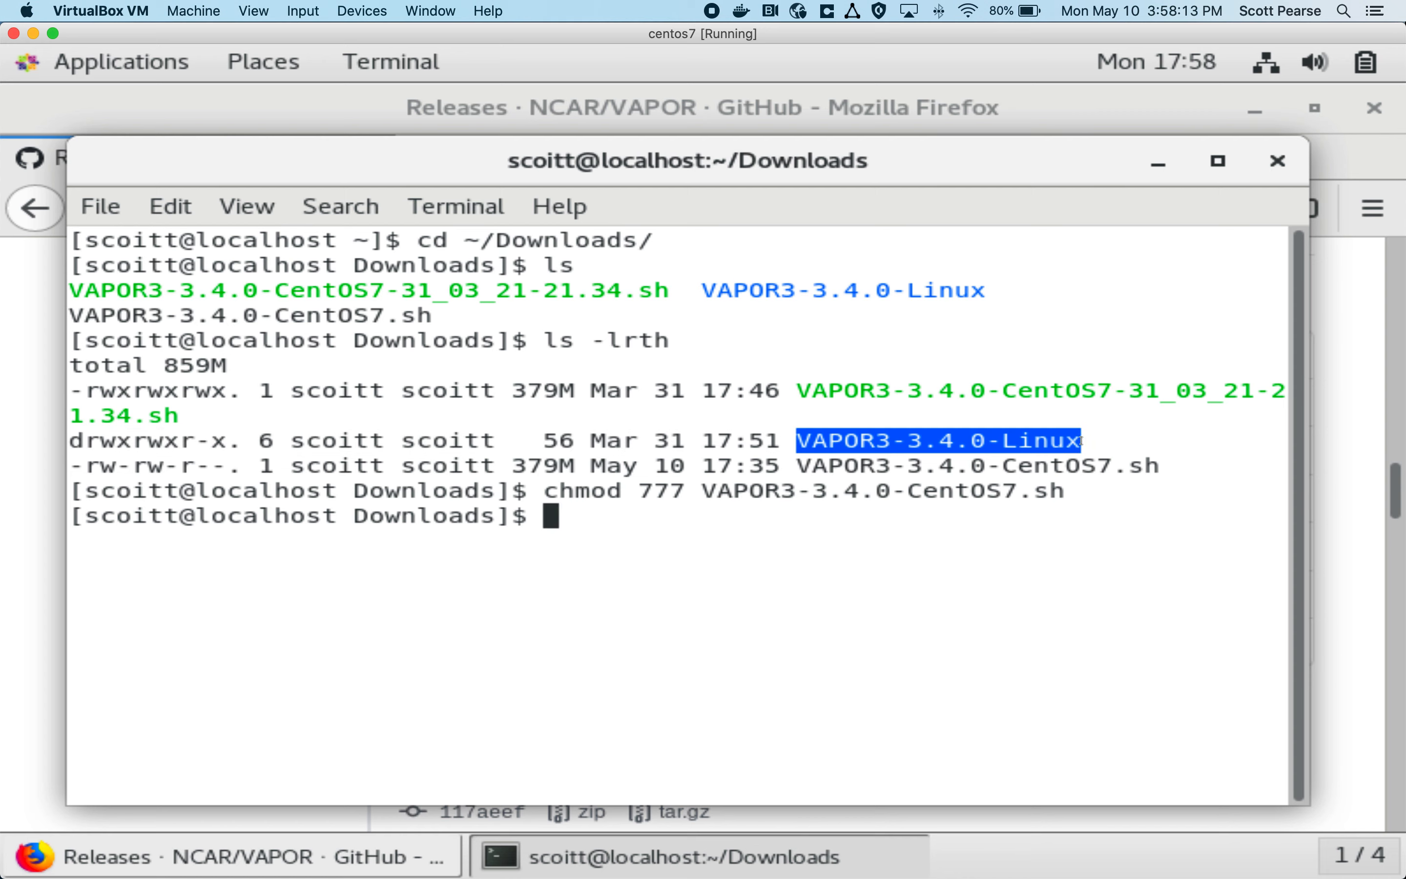
click(940, 439)
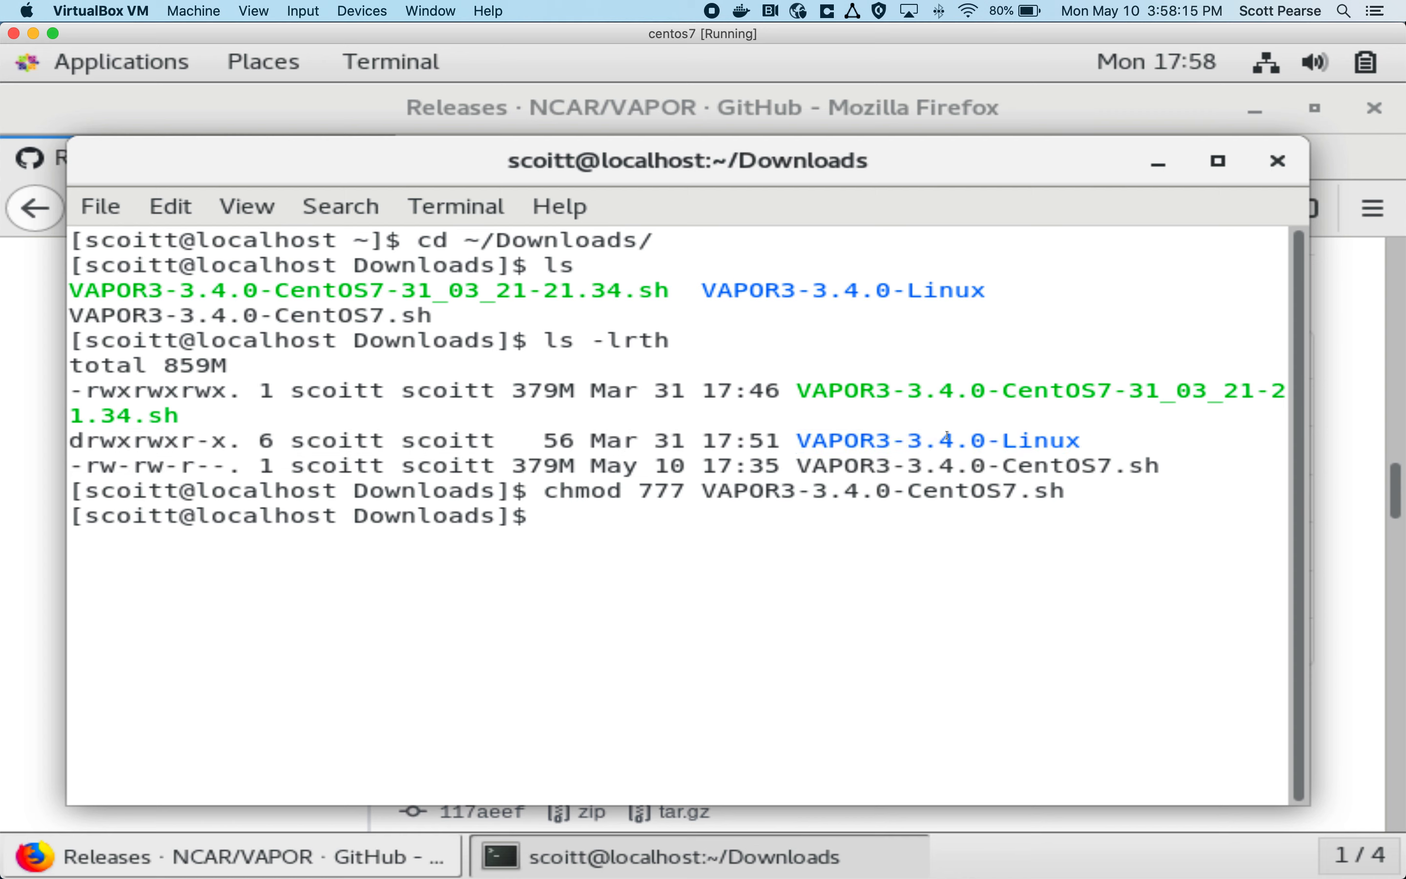
text(rm -rf VA)
key(Tab)
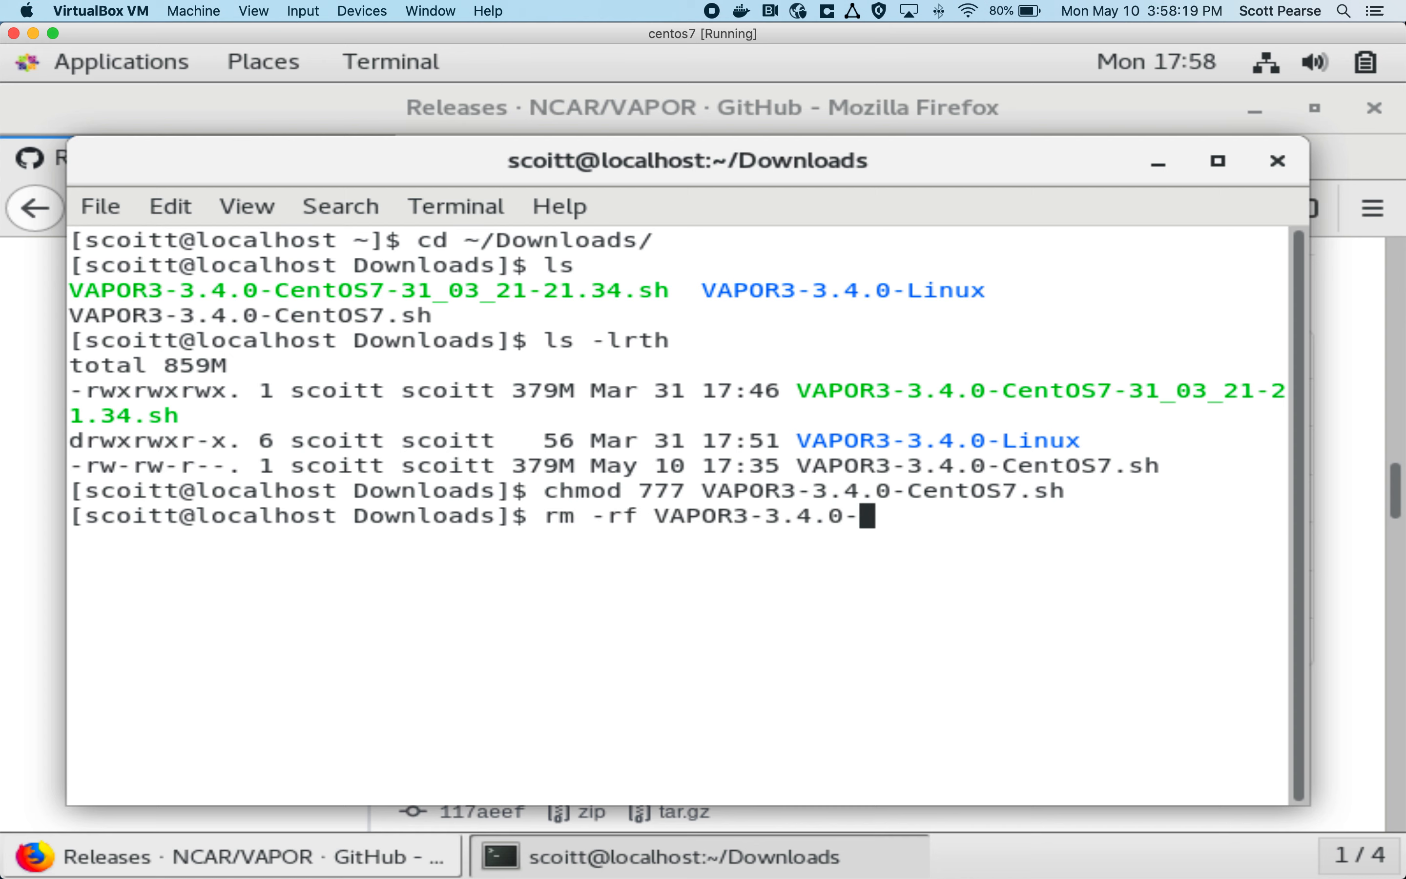
text(L)
key(Tab)
key(Return)
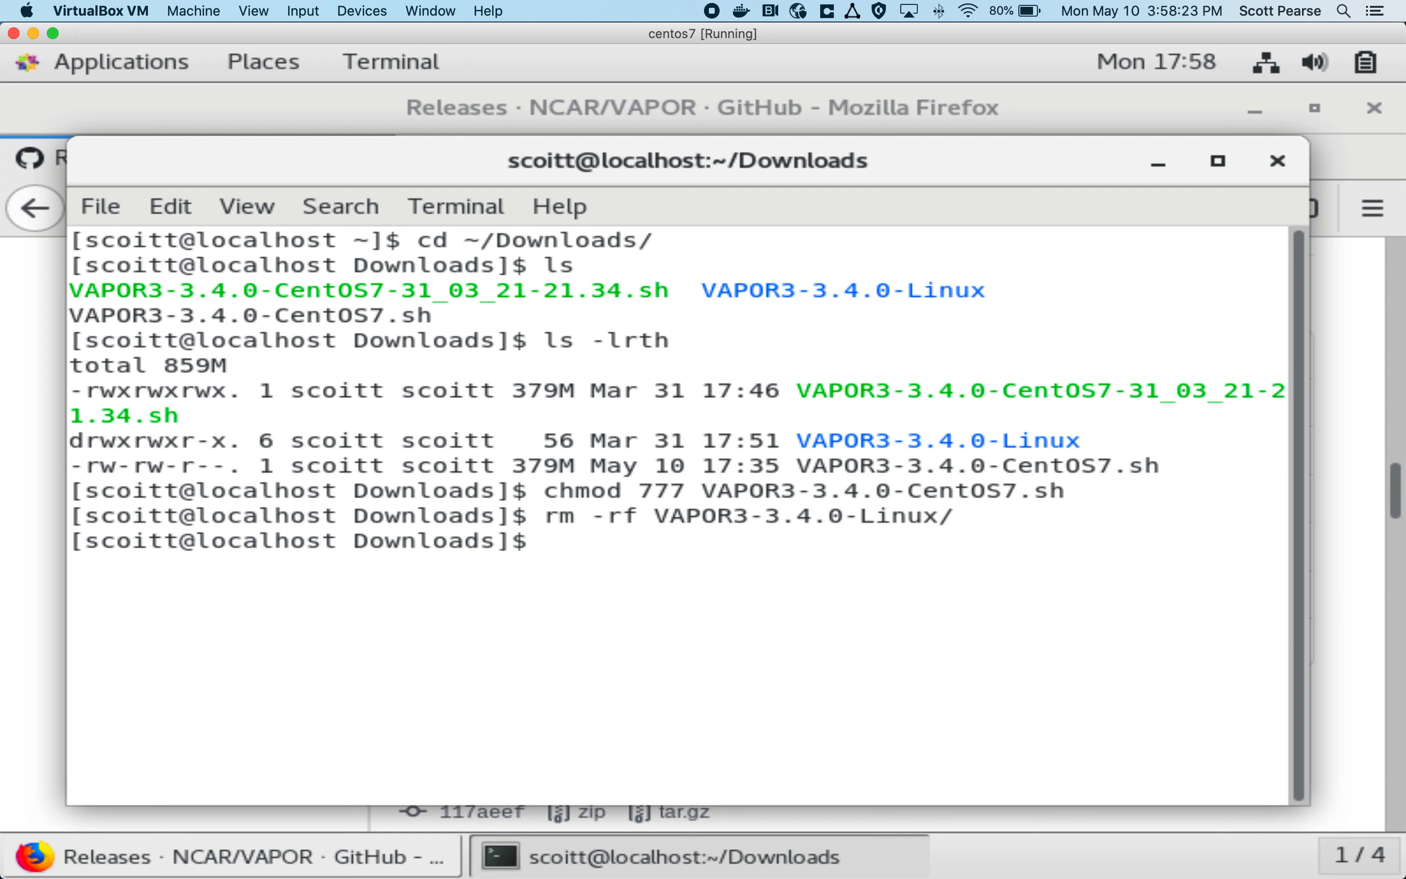
Step: Run the installer script ./VAPOR3-3.4.0-CentOS7.sh from the Downloads directory
text(./VA)
key(Tab)
text(.)
key(Tab)
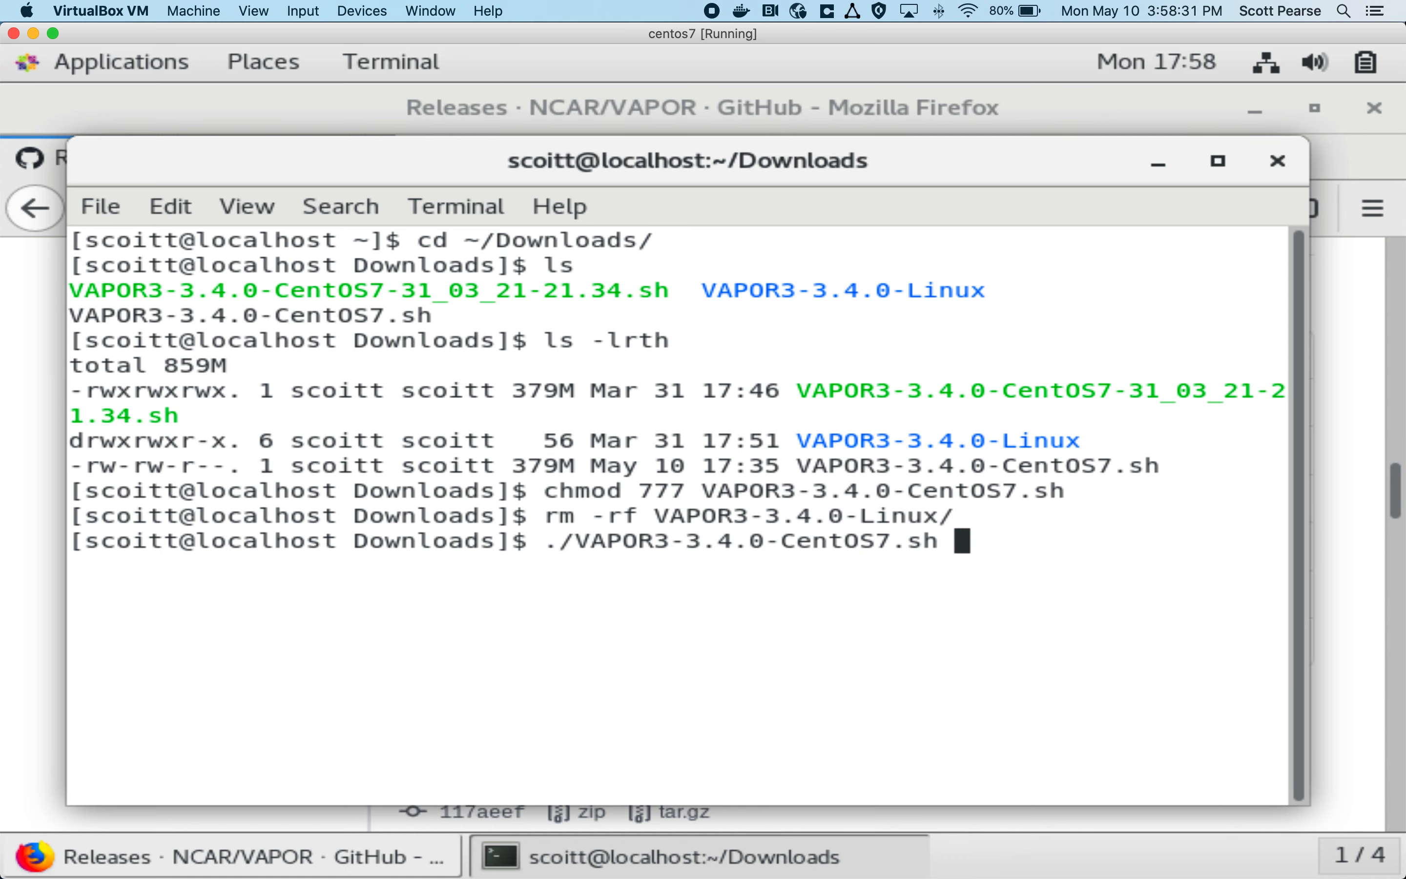
key(Return)
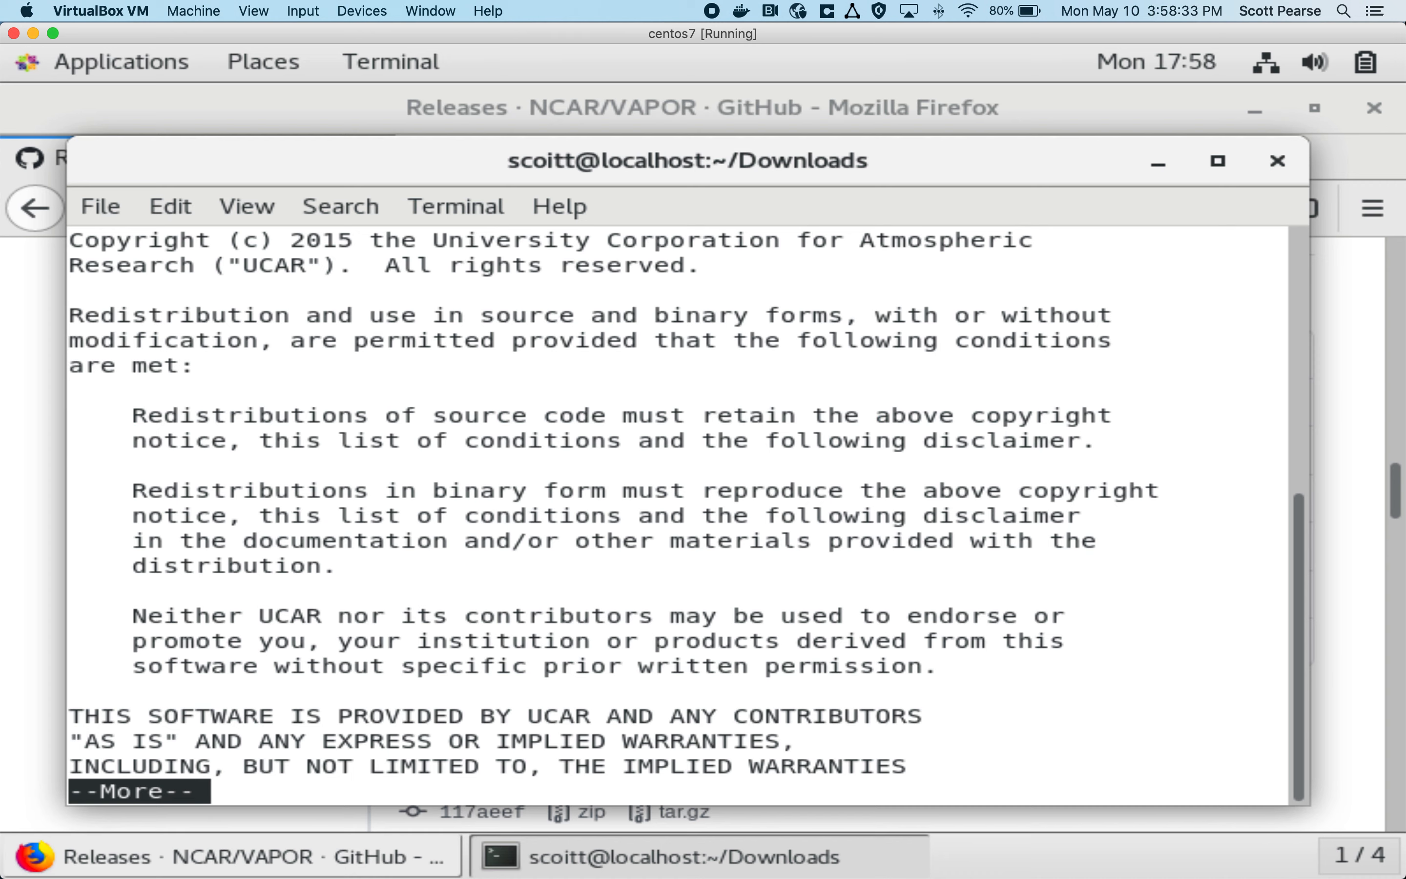
Step: Page through the license, accept it with y, and answer y to install into the VAPOR3-3.4.0-Linux subdirectory
key(Return)
key(Return)
key(Return)
key(Return)
key(Return)
key(Return)
key(Return)
key(Return)
key(Return)
key(Return)
key(Return)
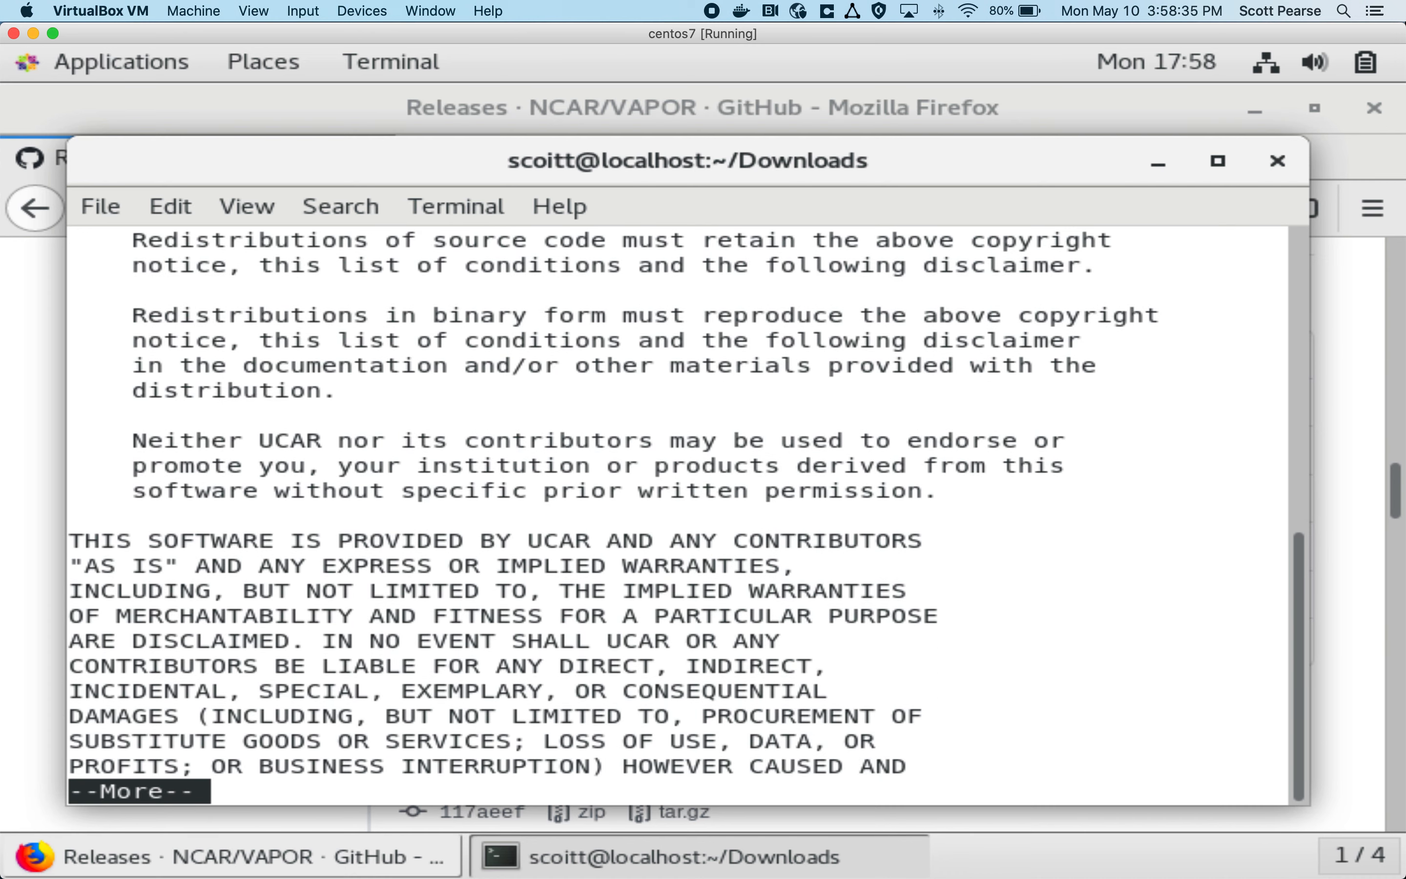
key(Return)
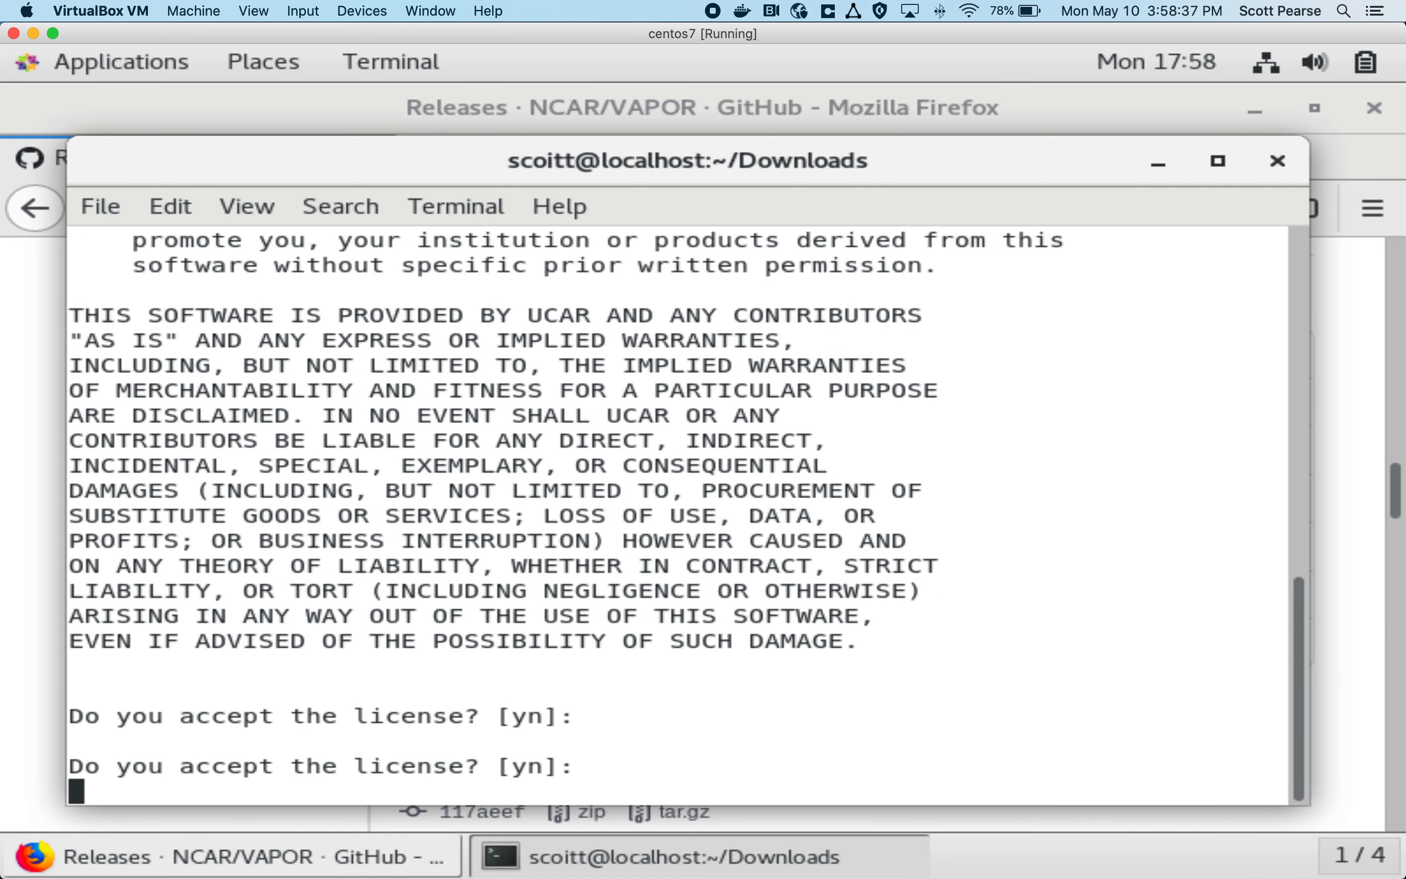
text(y)
key(Return)
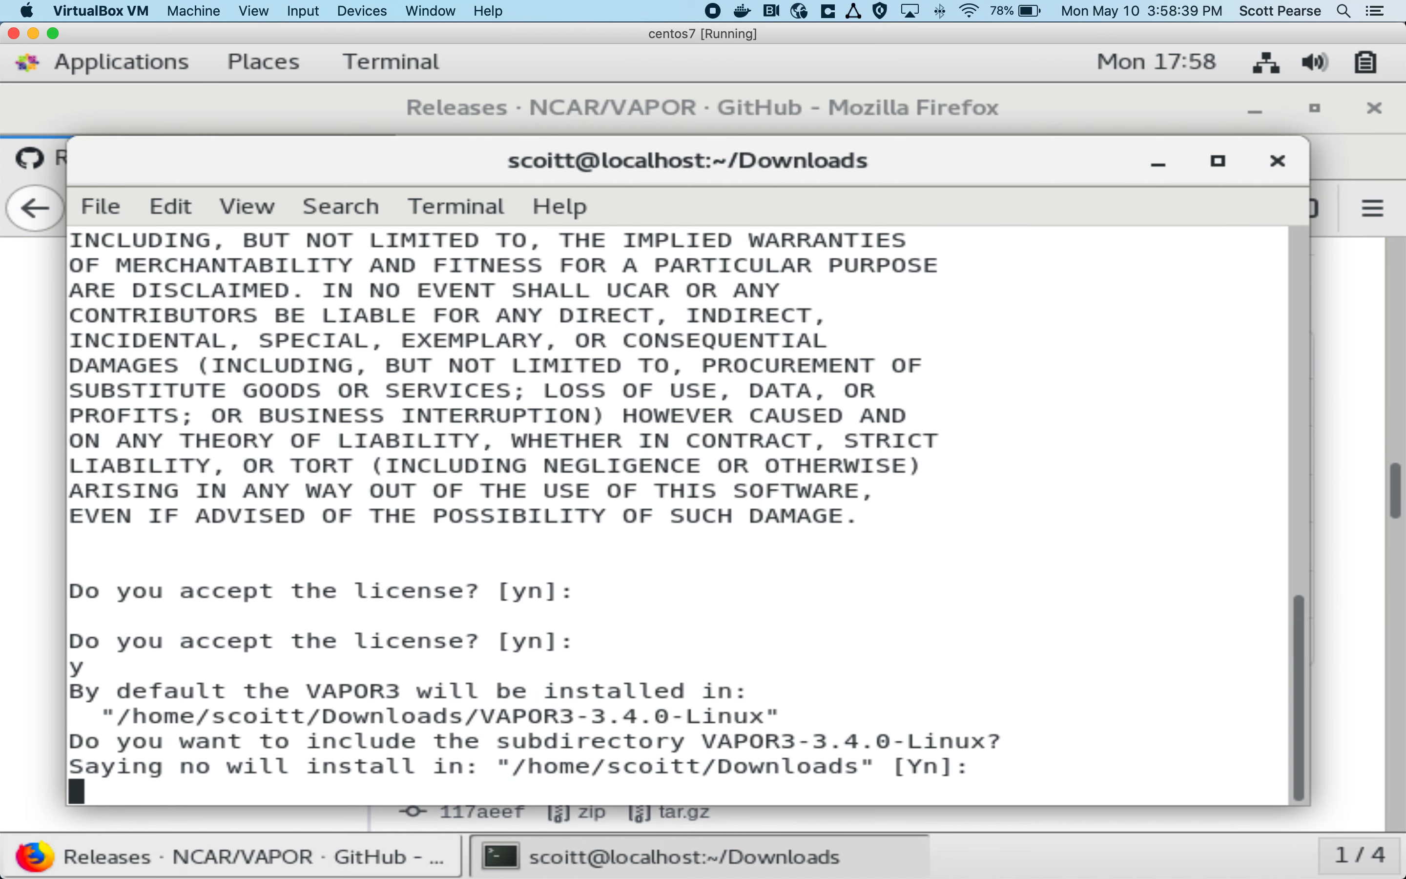
text(y)
key(Return)
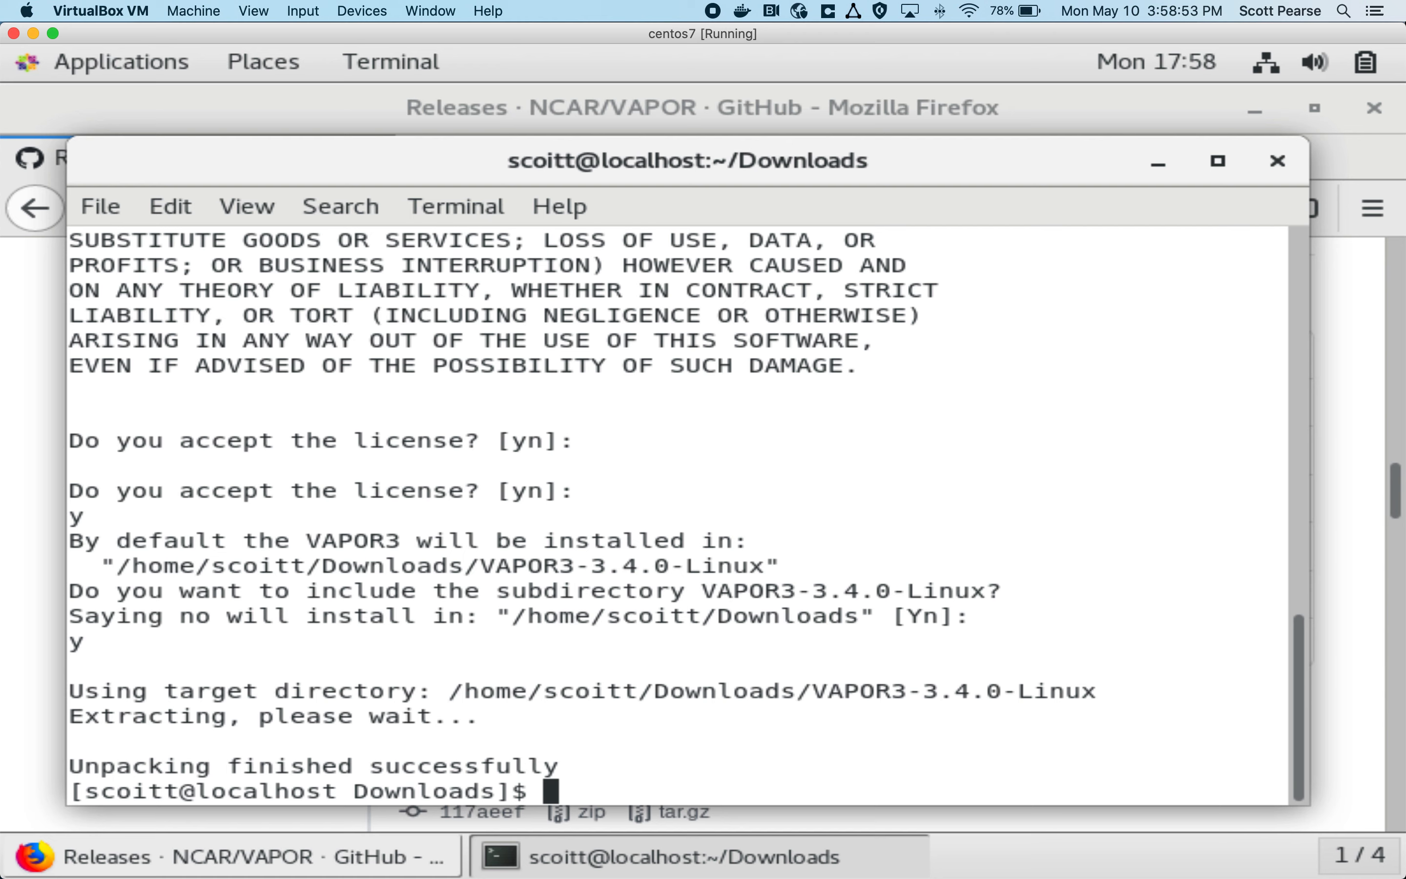
Step: List the Downloads folder, change into VAPOR3-3.4.0-Linux/ and list its contents
text(ls)
key(Return)
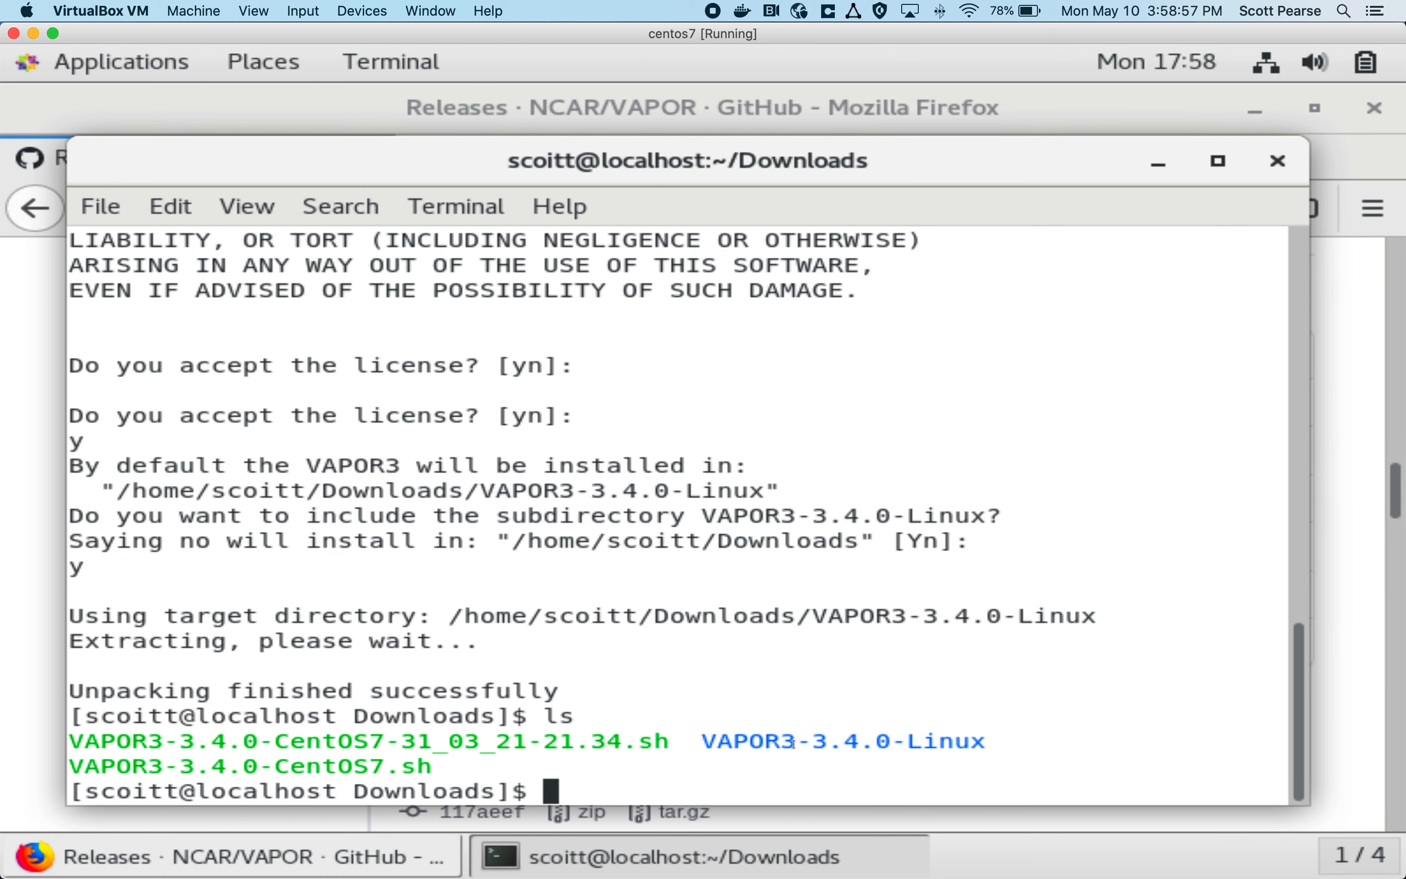
double_click(824, 737)
click(1012, 686)
text(cd VA)
key(Tab)
text(L)
key(Tab)
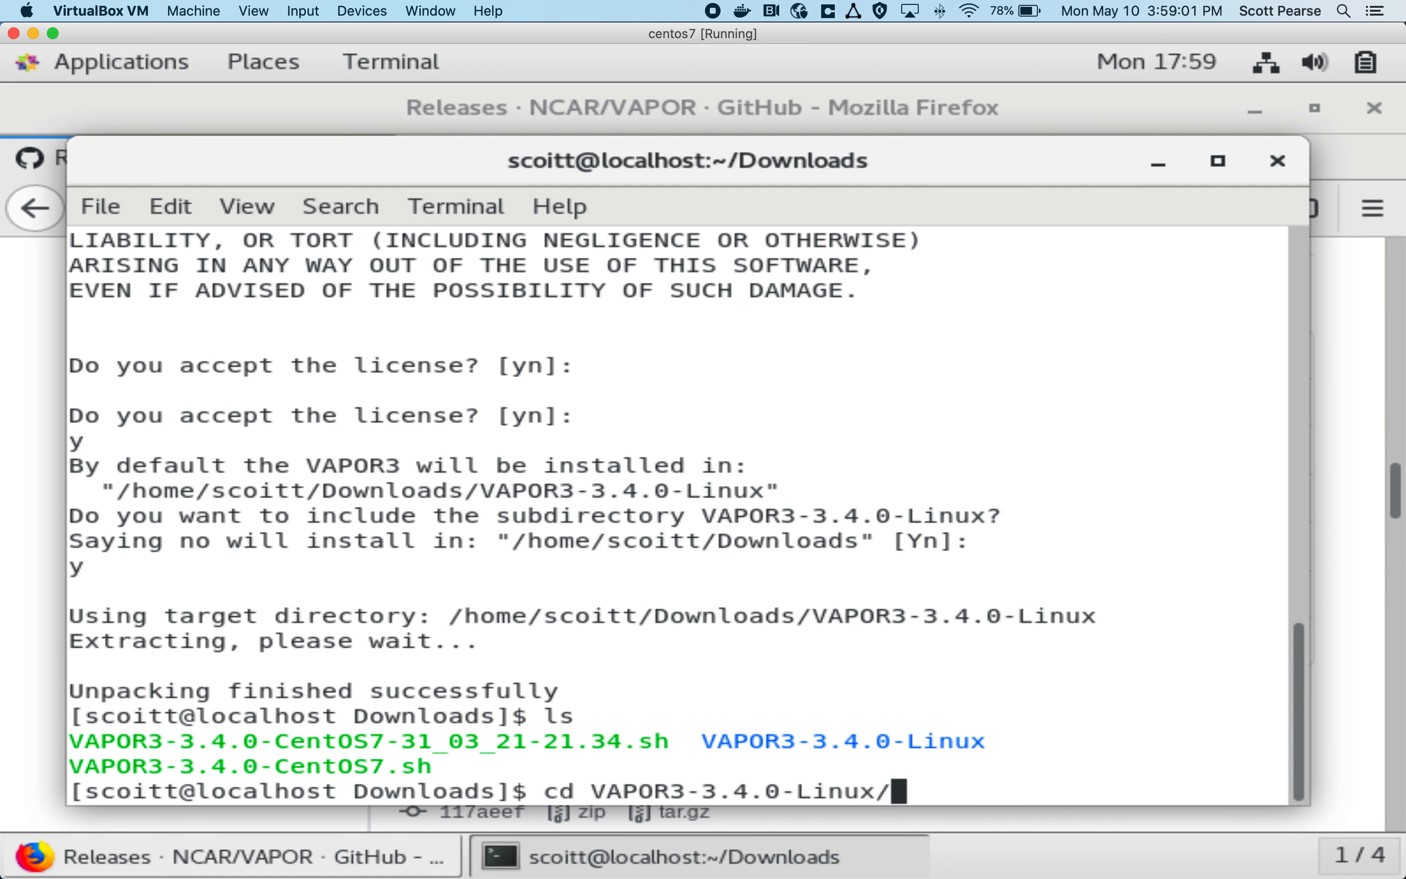
key(Return)
text(ls)
key(Return)
Step: Change into the bin/ directory of the installation and list its executables
text(cd )
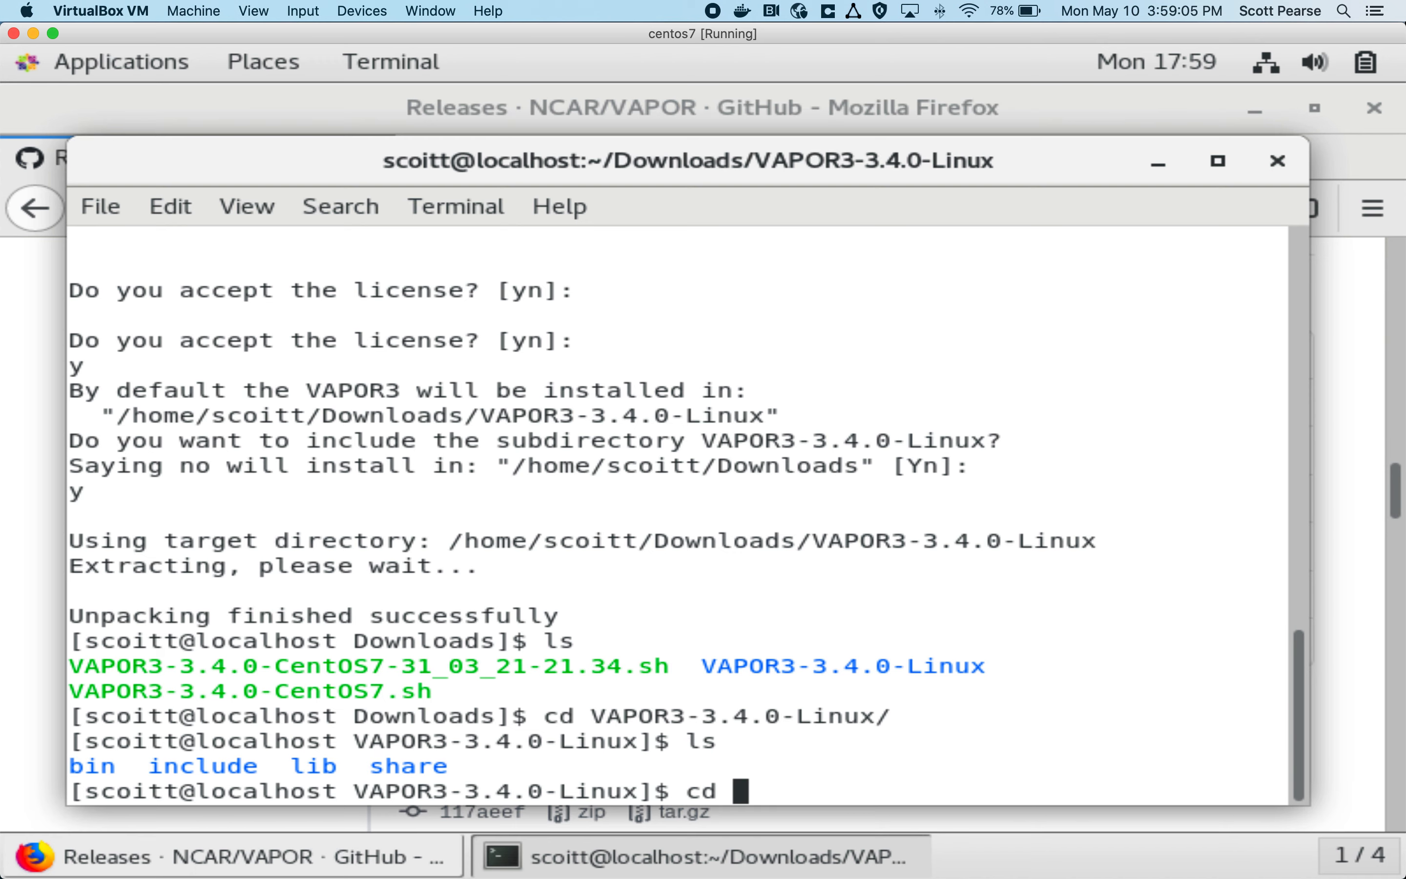
text(bi)
key(Tab)
key(Return)
text(ls)
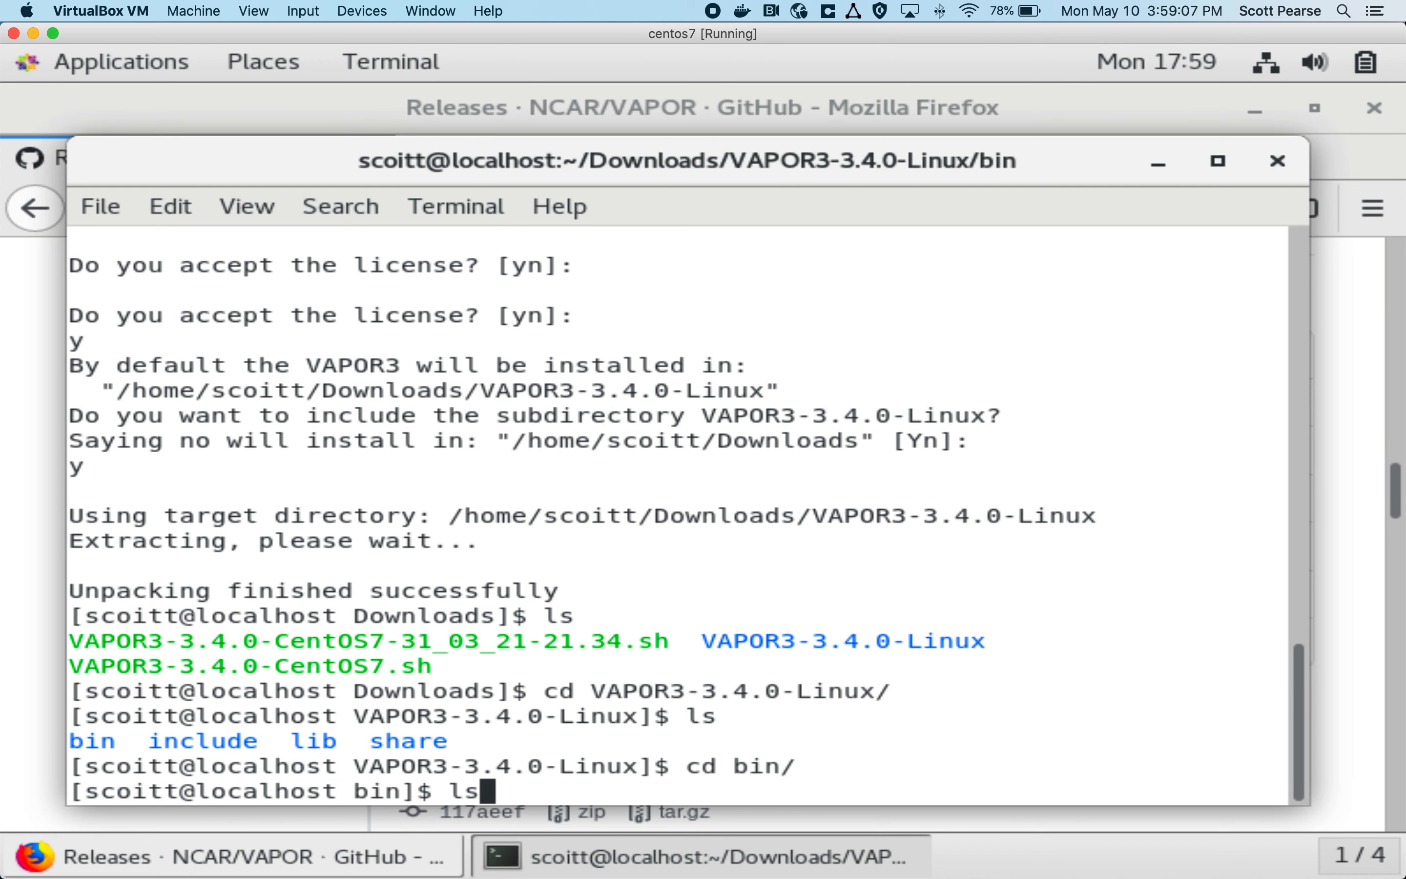
key(Return)
Step: Launch VAPOR by running ./vapor from the bin directory
text(./va)
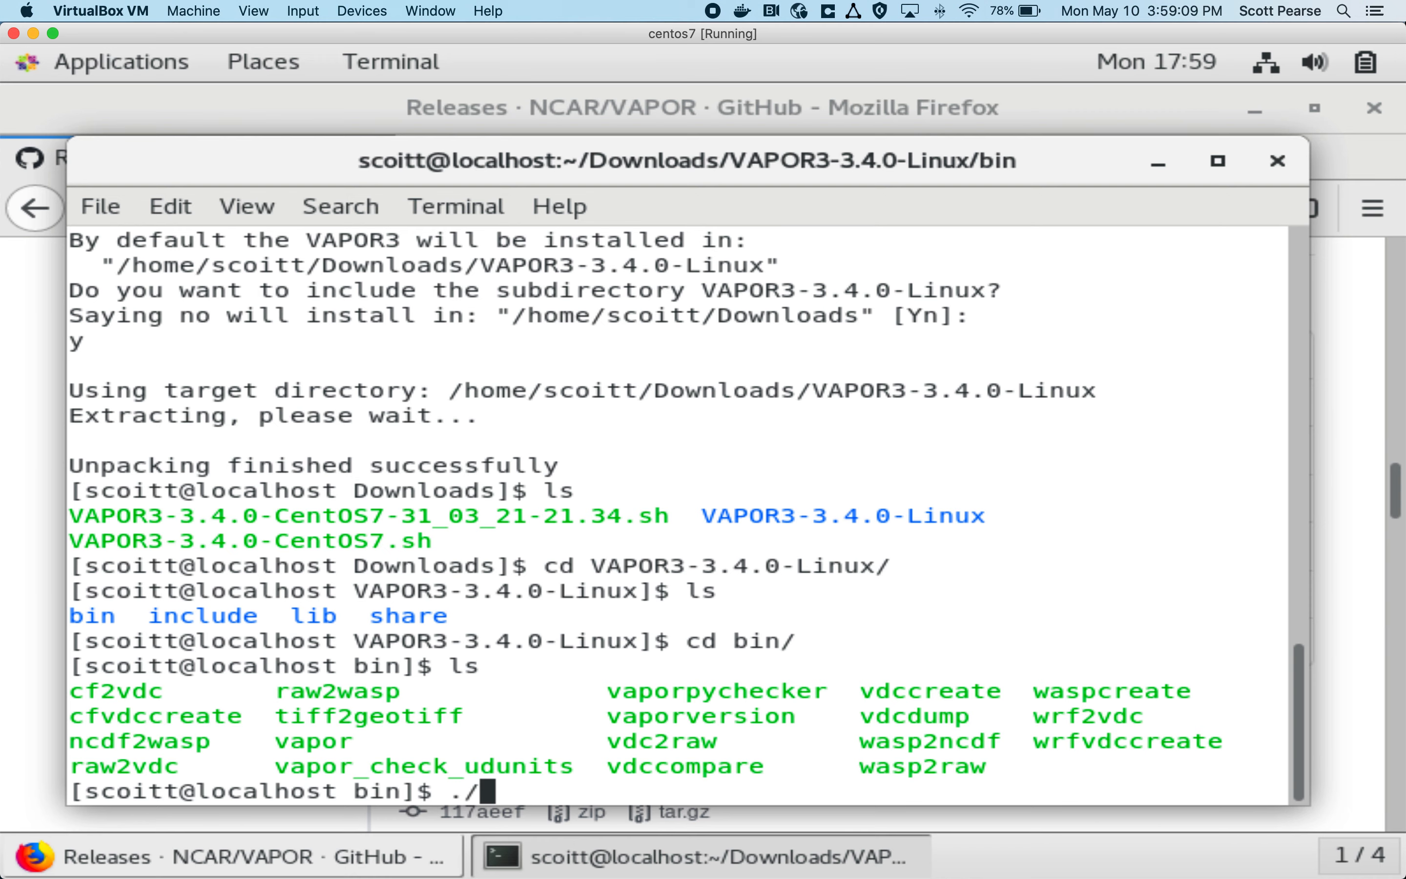
text(por)
key(Return)
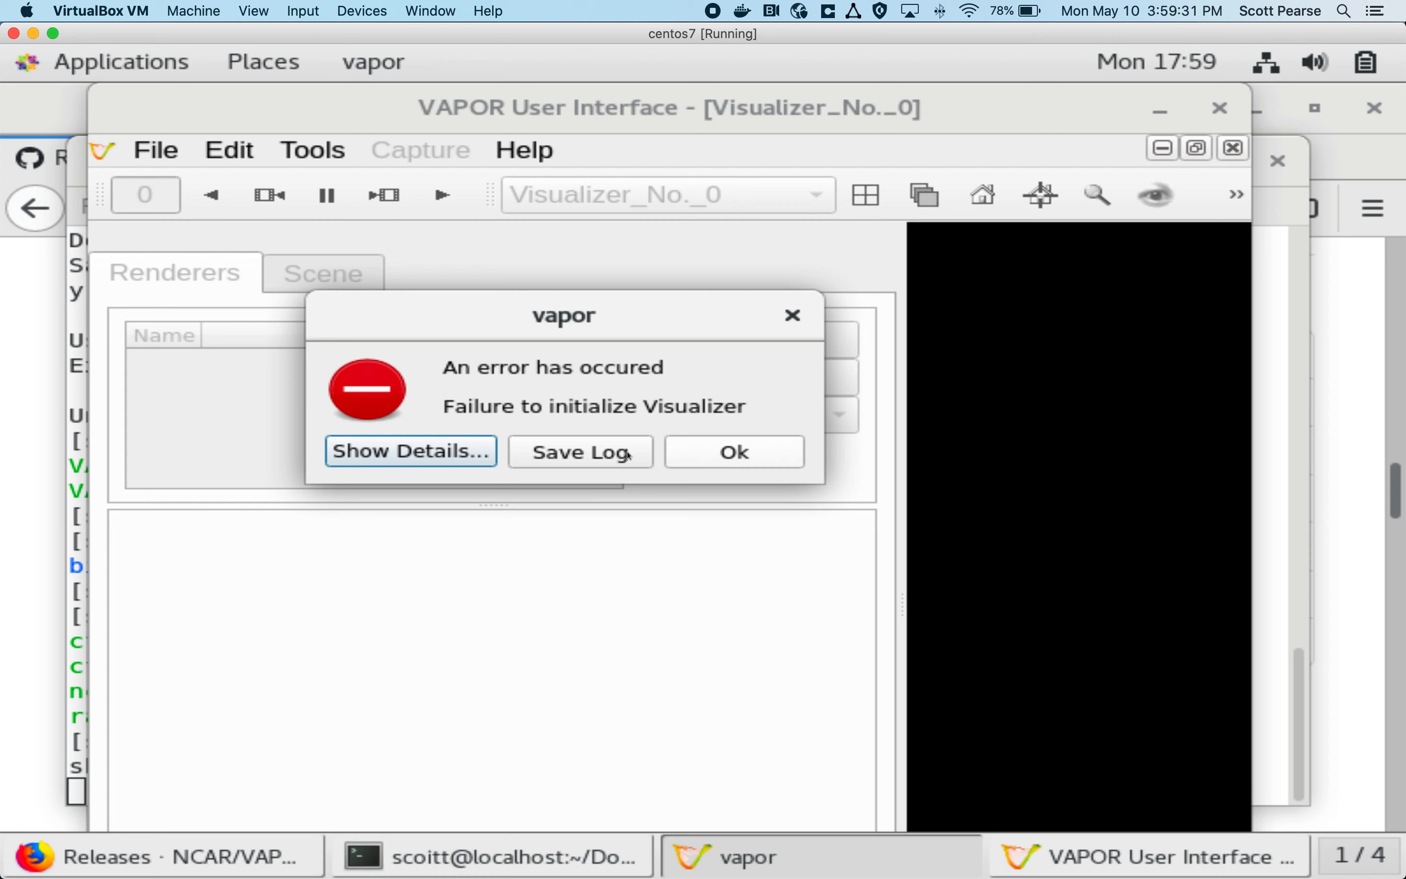
Step: Show the details of the Visualizer error, highlight the reported OpenGL version, and dismiss the dialog
click(474, 452)
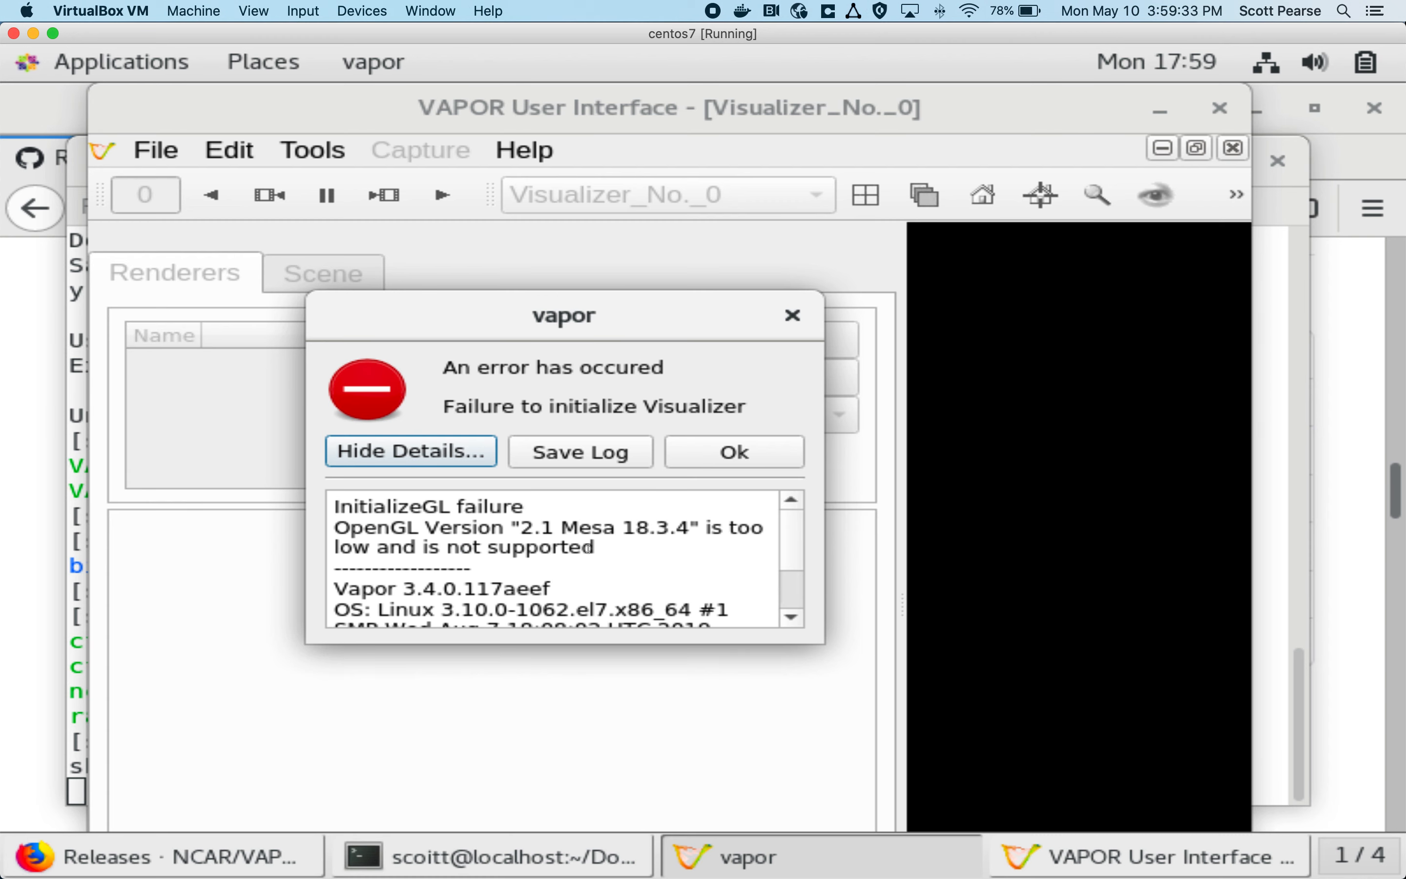
drag(529, 527, 690, 527)
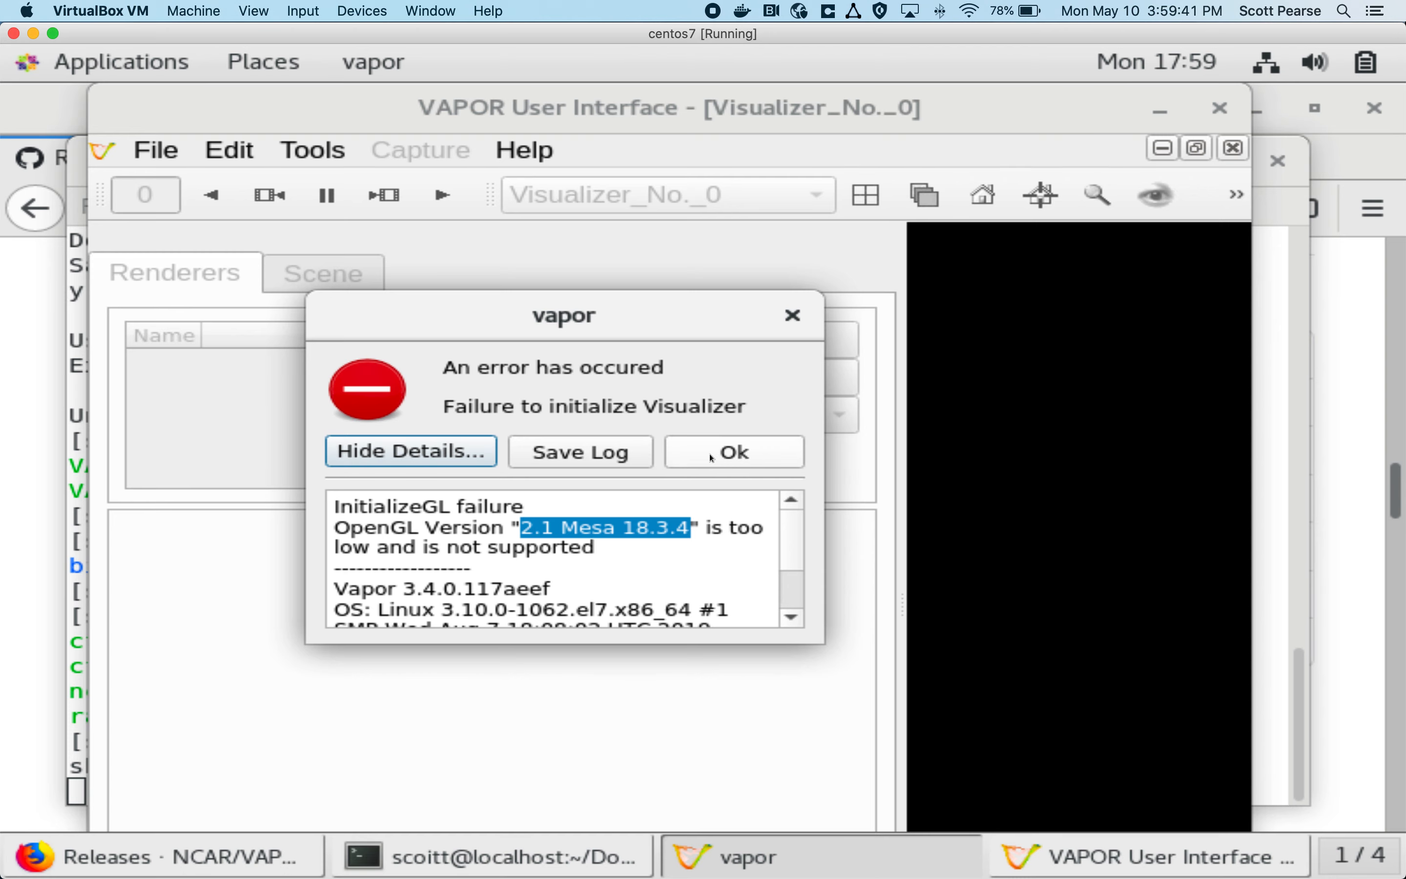
click(739, 462)
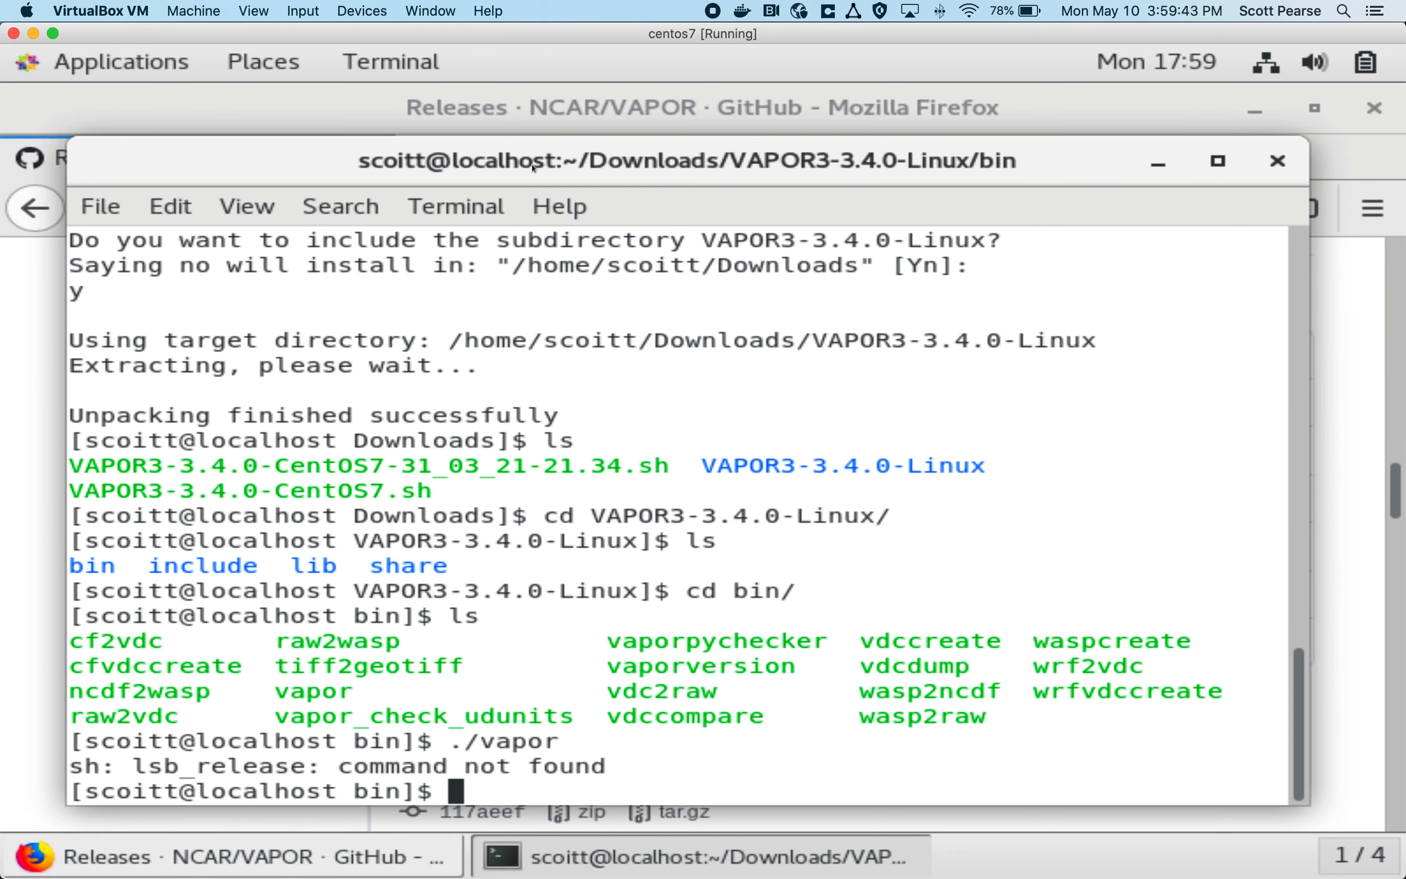
Step: Try to launch VAPOR again with ./vapor and dismiss the error dialog
text(./vapor)
key(Return)
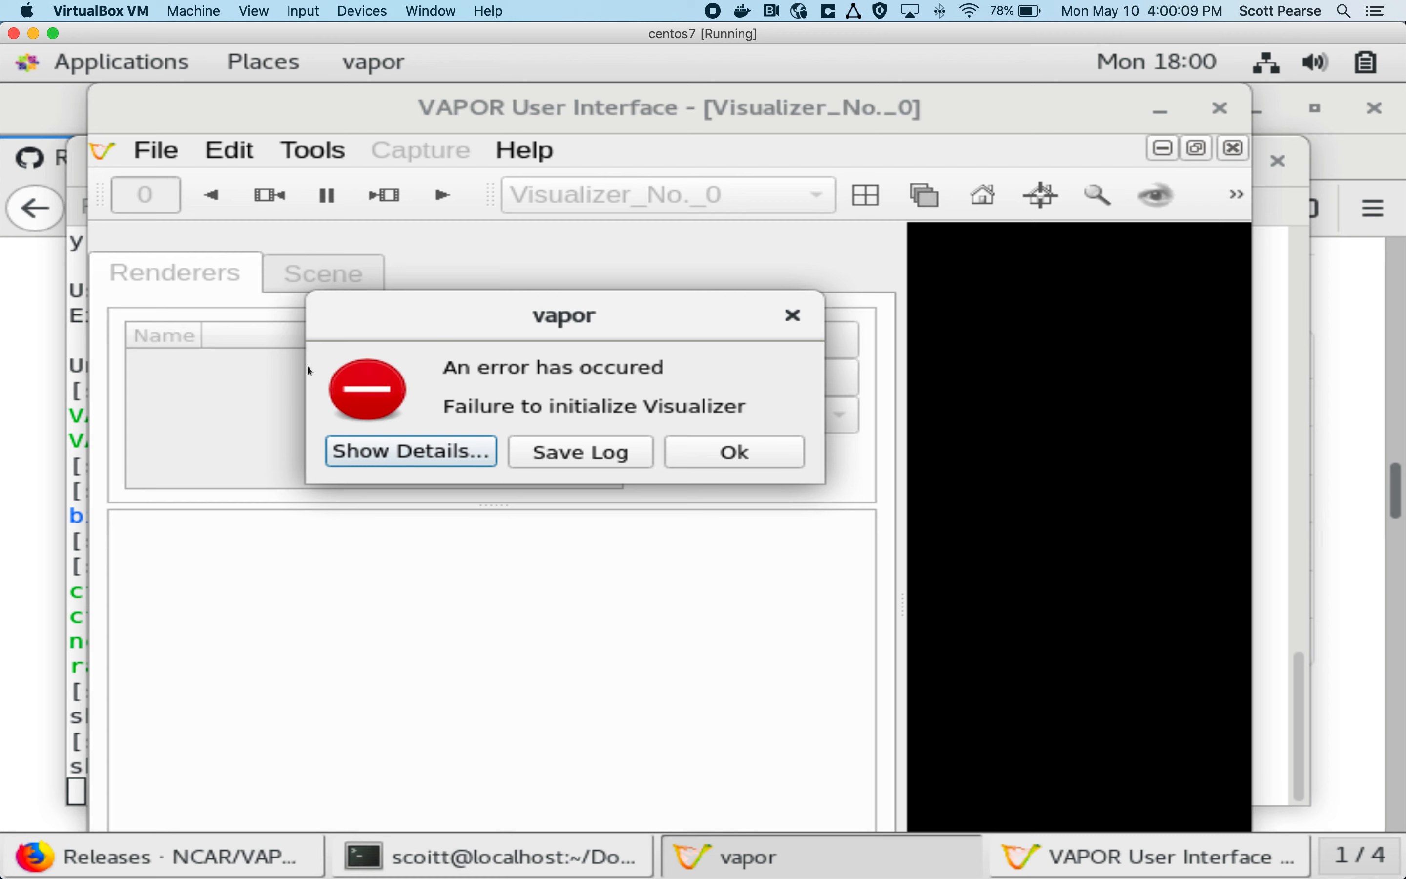
click(730, 462)
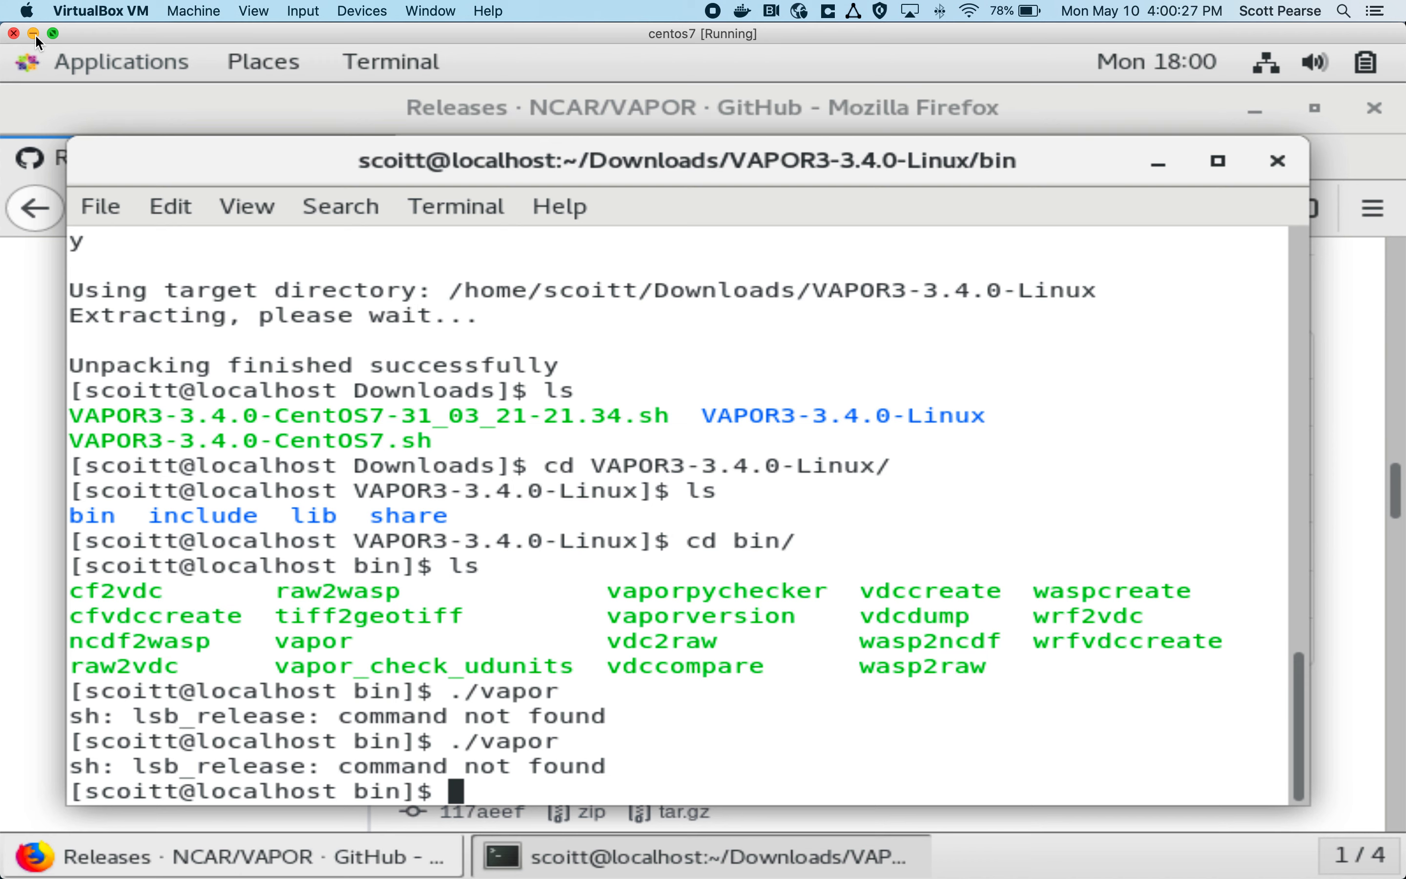
Step: Close the centos7 virtual machine by powering it off
click(15, 33)
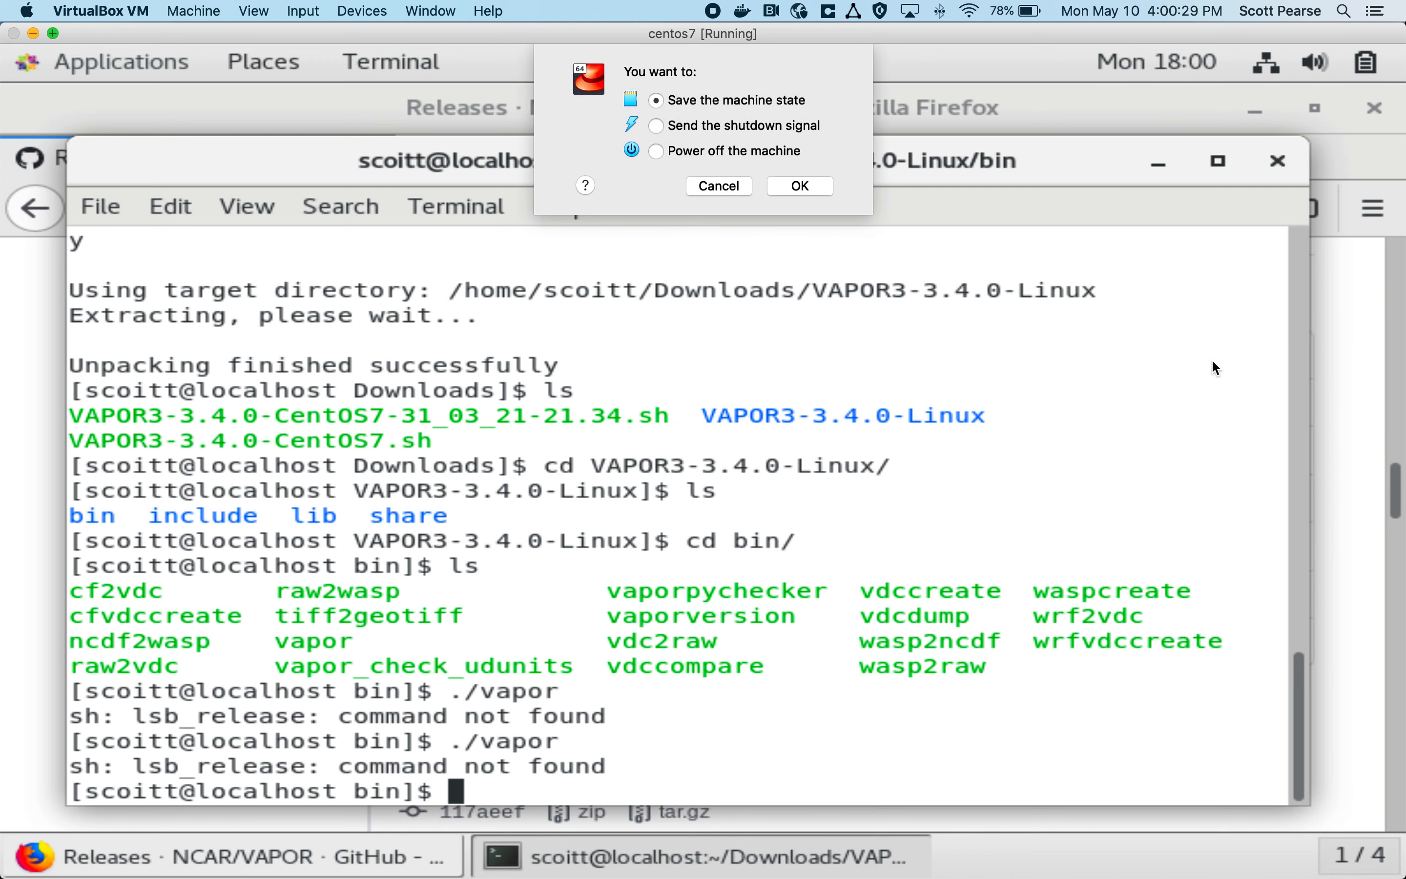
click(721, 152)
click(814, 193)
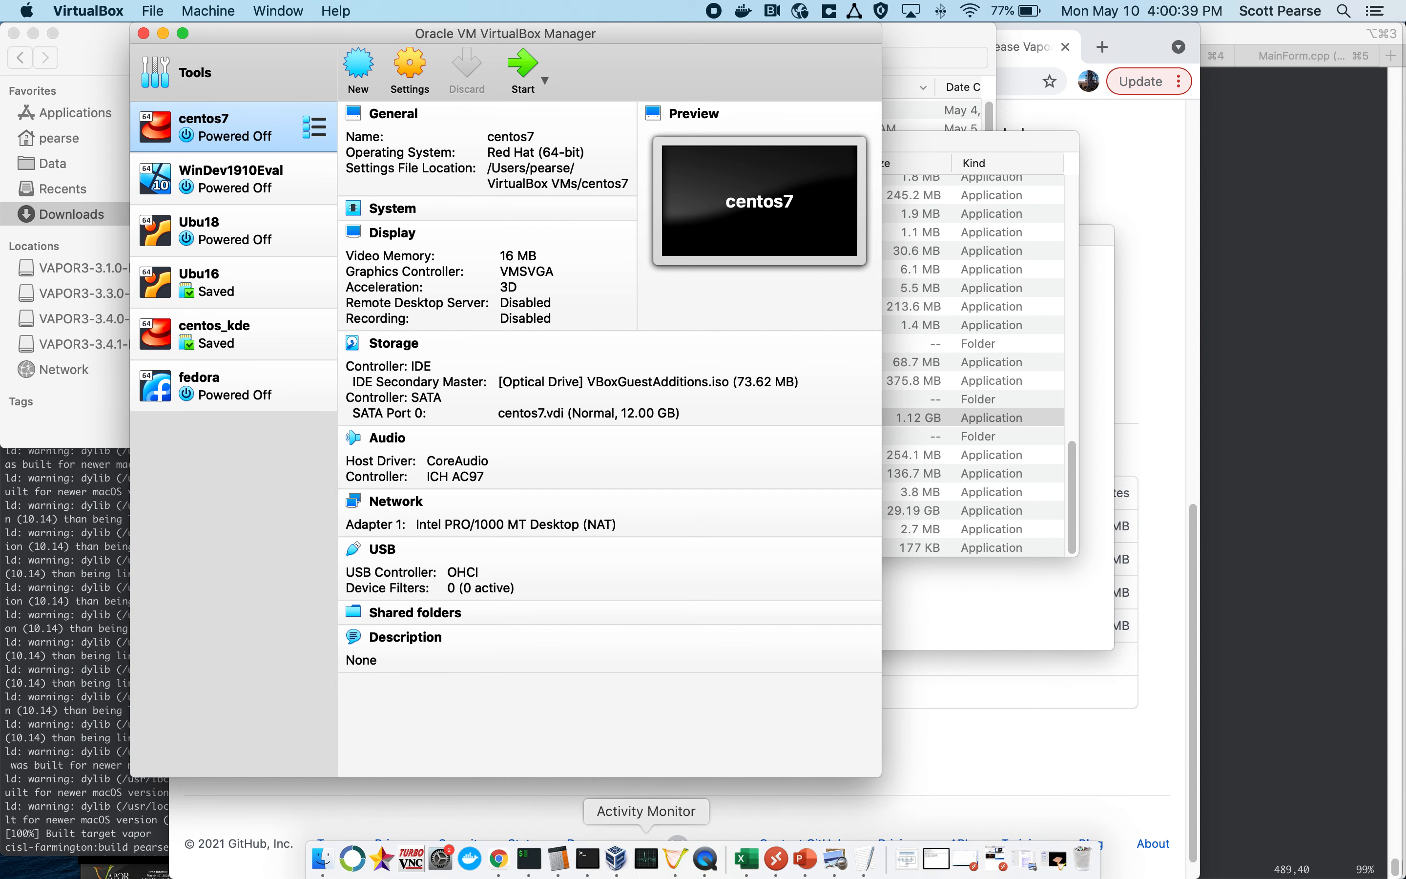
Step: Switch to Microsoft Remote Desktop, connect to cisl-vaporwin10.cisl.ucar.edu, and enlarge the session window to fill the screen
click(776, 859)
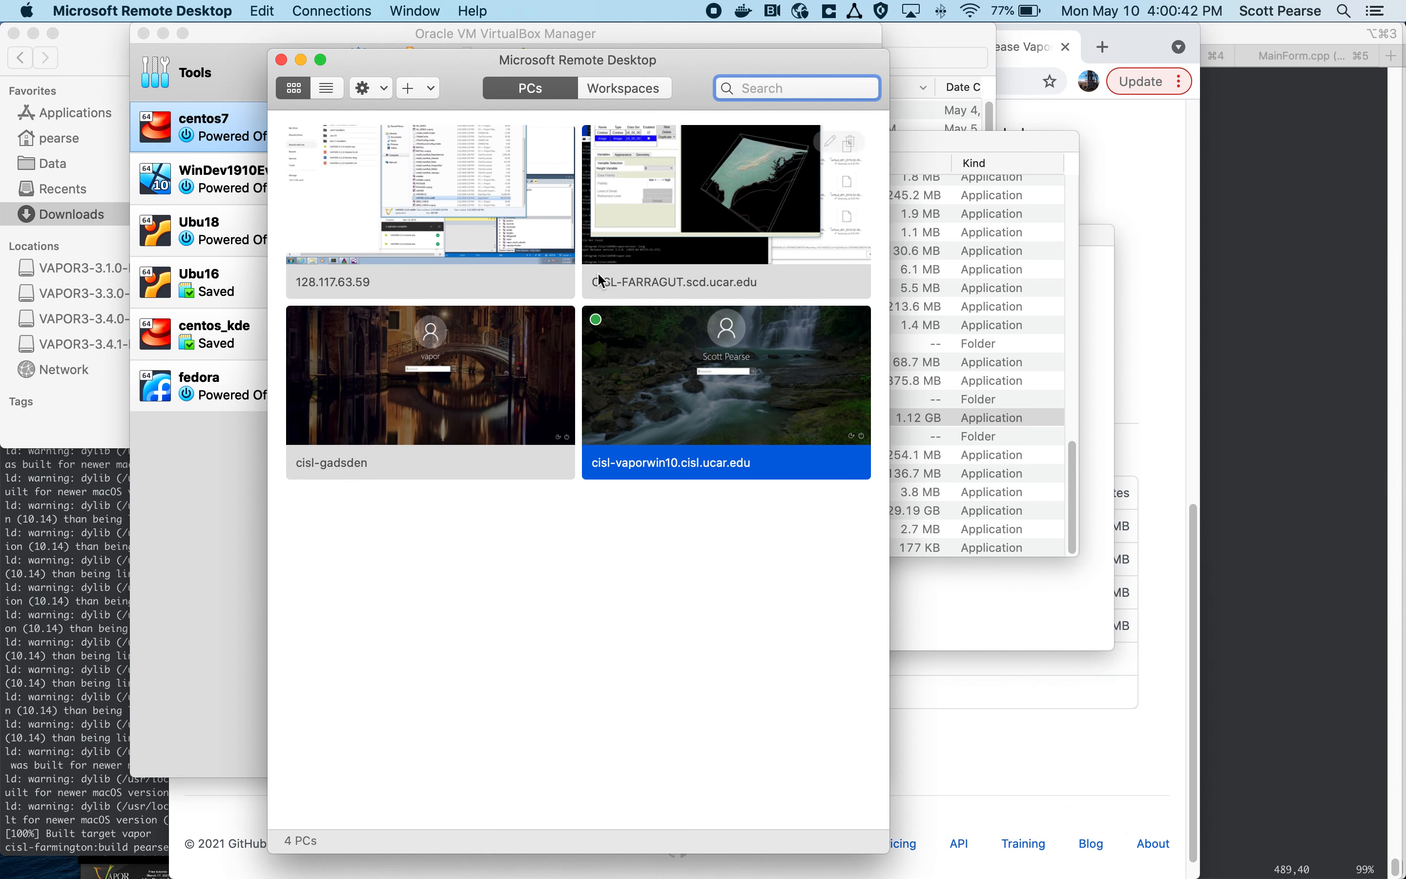
double_click(703, 386)
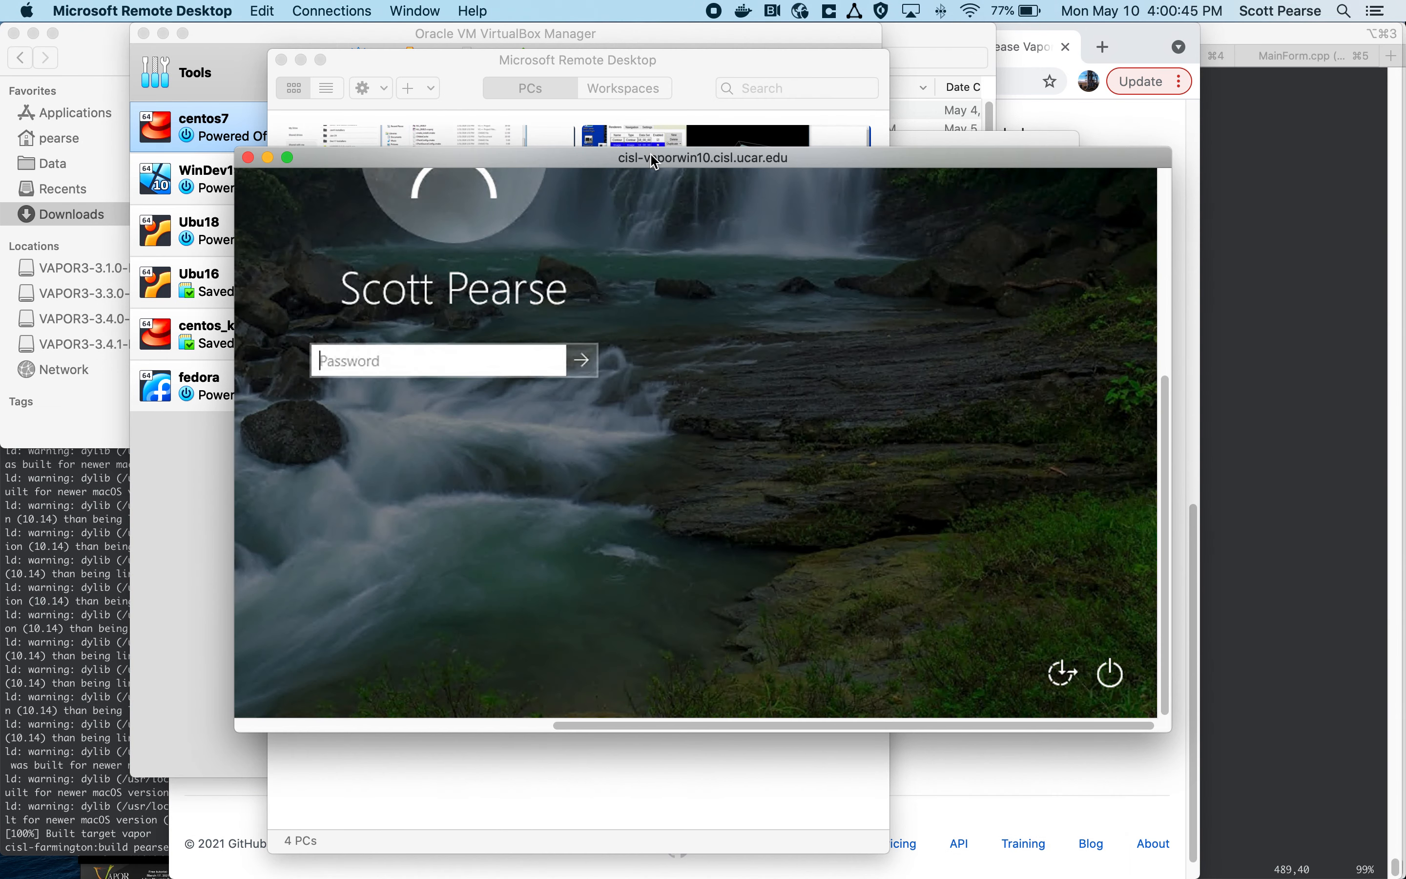
double_click(654, 159)
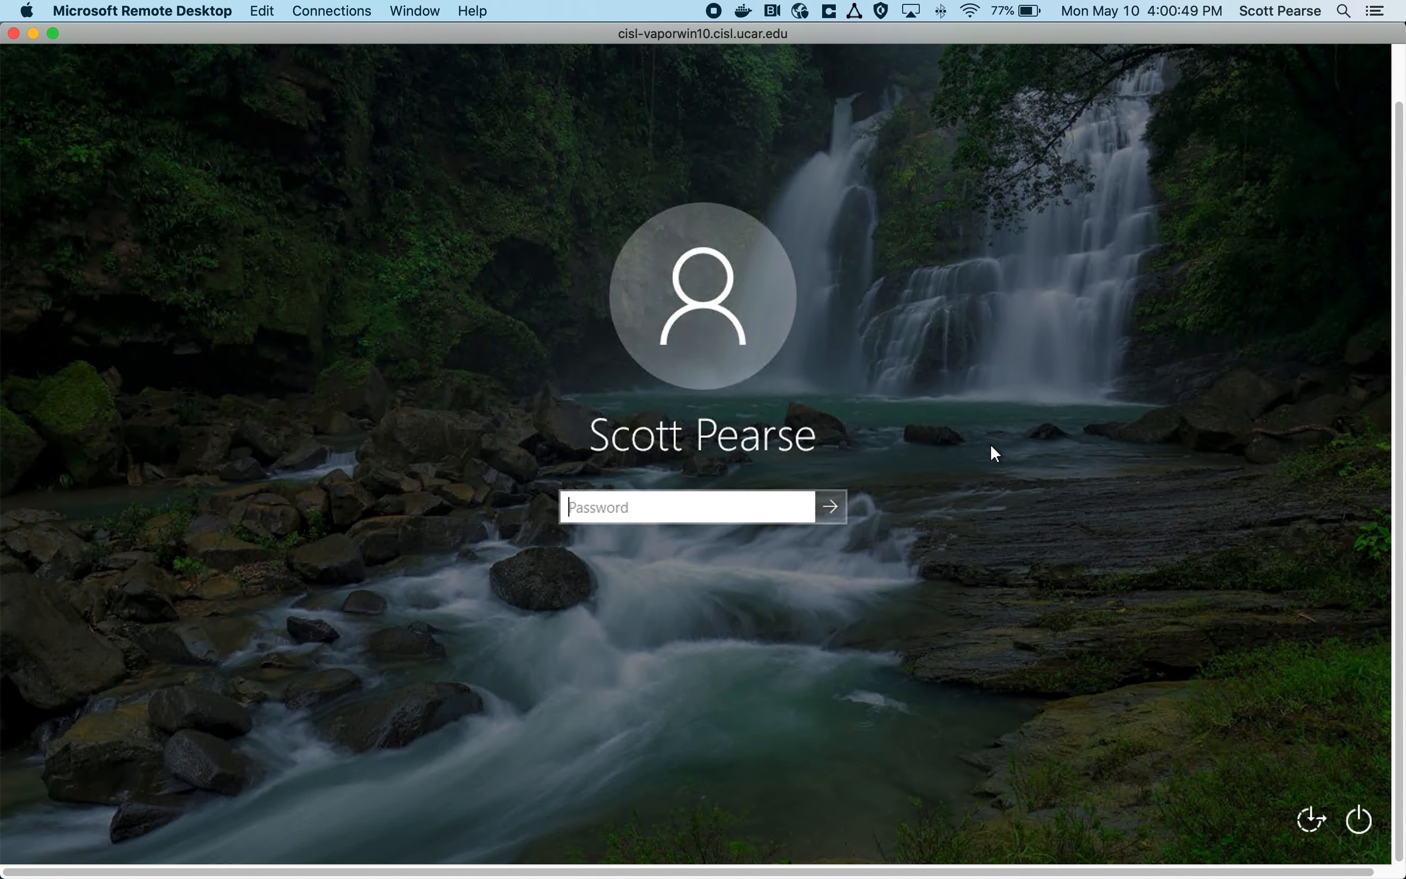
Step: Sign in to the remote Windows machine with the account password and show the session in full screen
text(•••••••••)
key(Return)
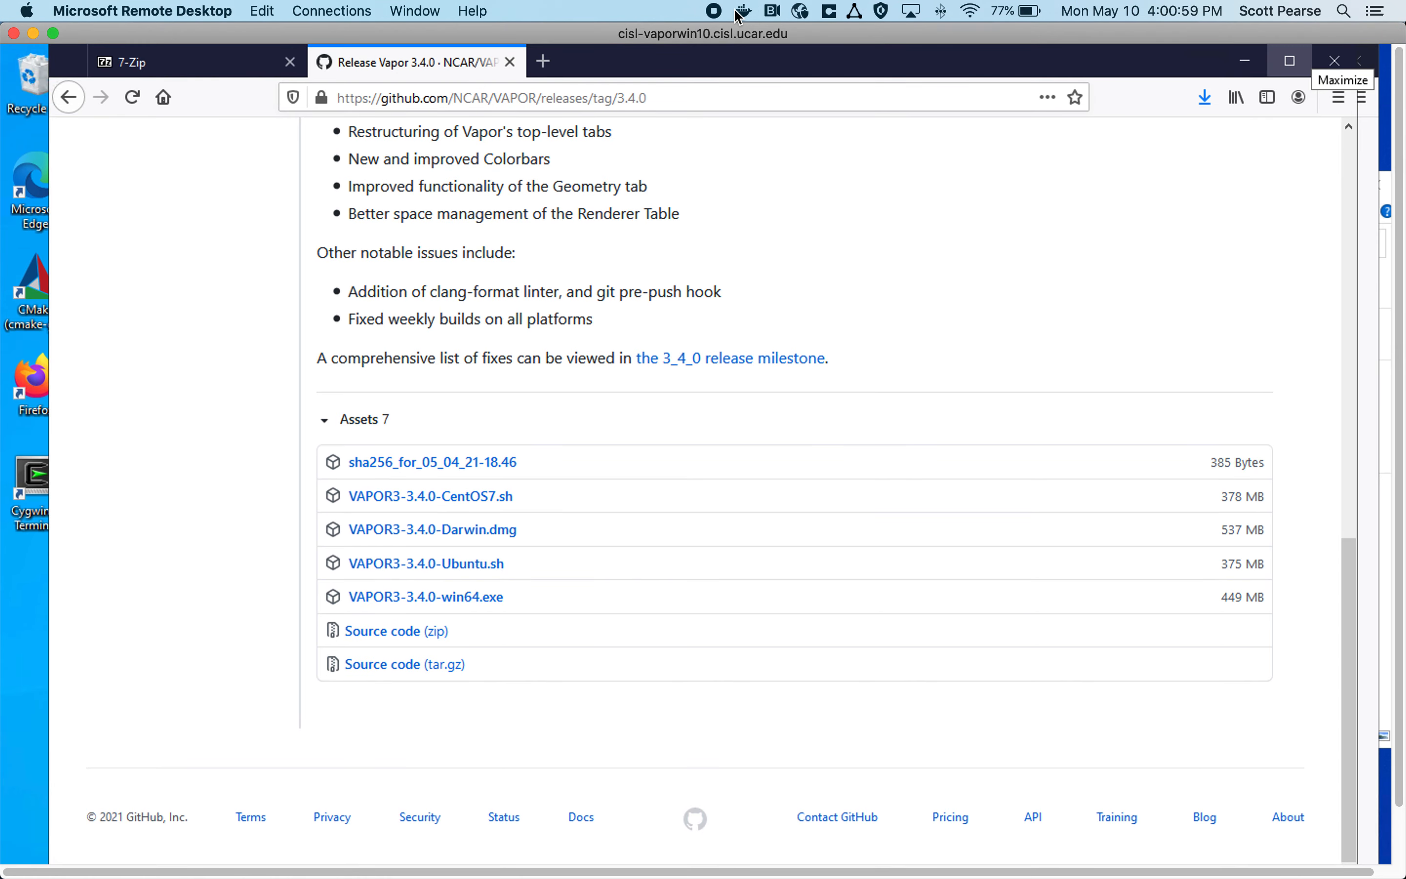
click(53, 34)
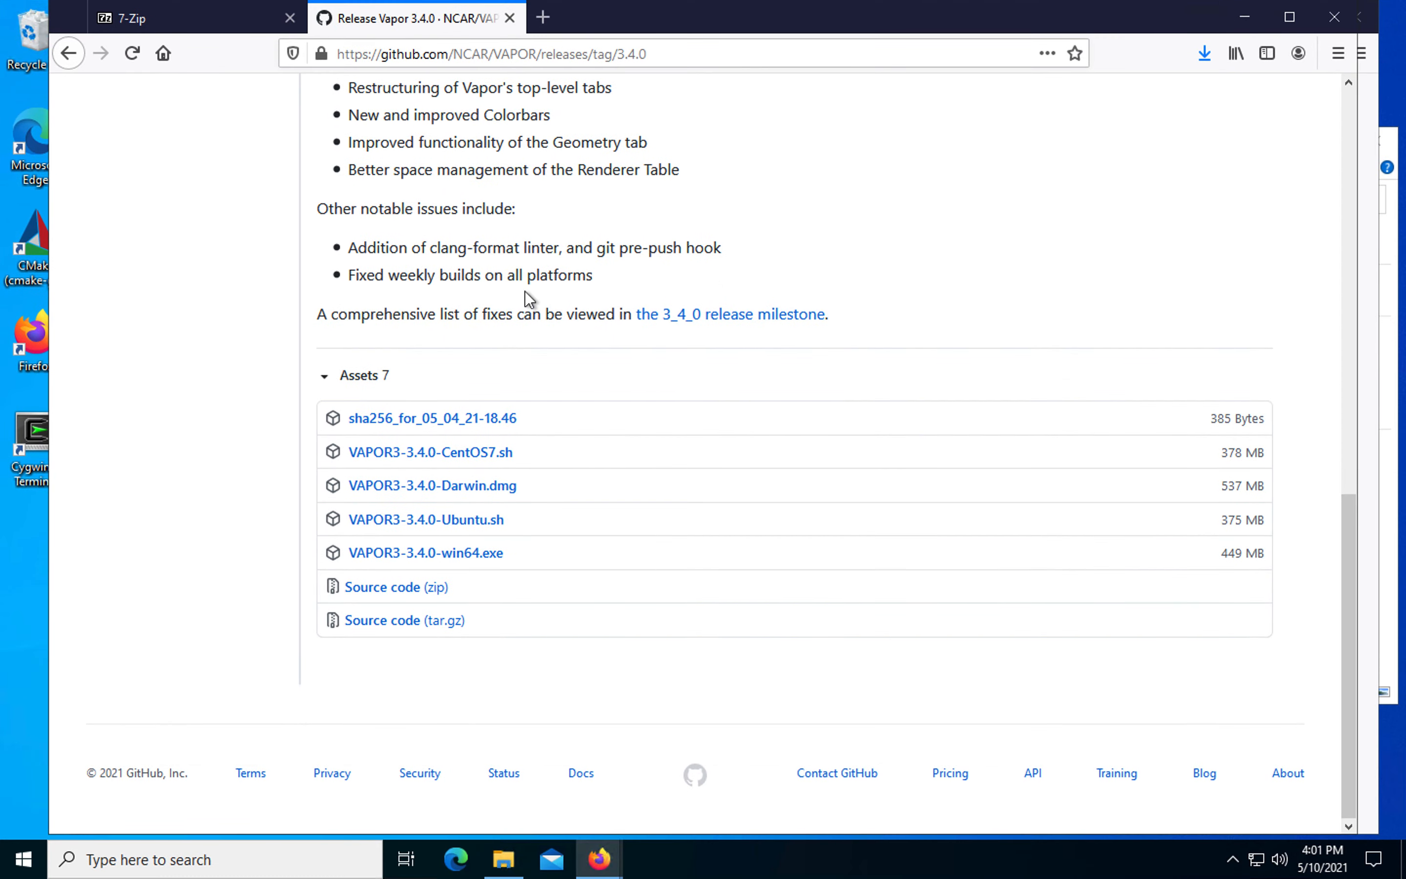
Step: Review the Vapor 3.4.0 release page on GitHub, from the release title to the win64 installer in the assets
scroll(530, 295, up, 10)
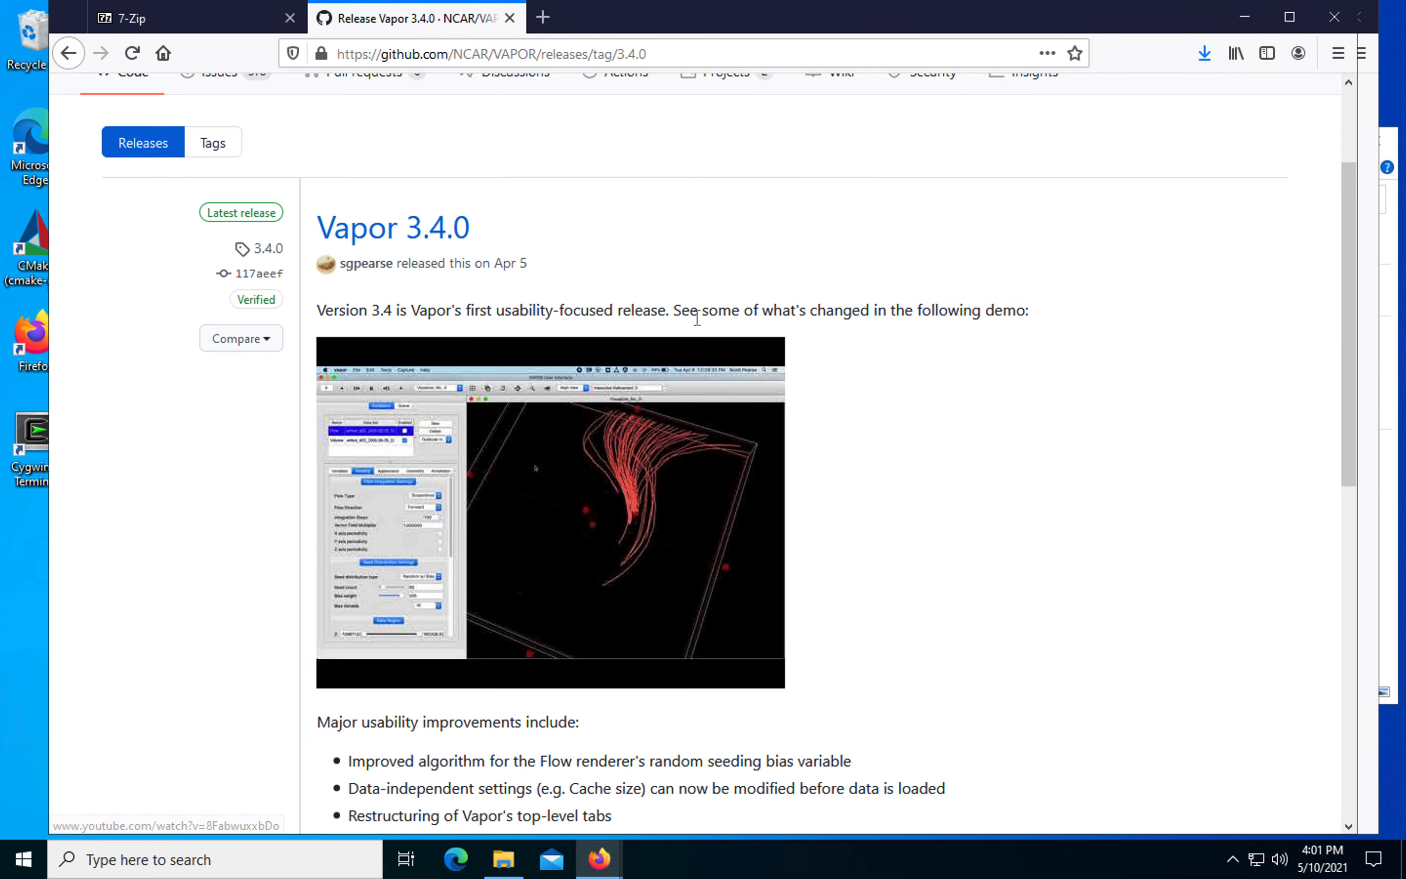
scroll(696, 319, up, 3)
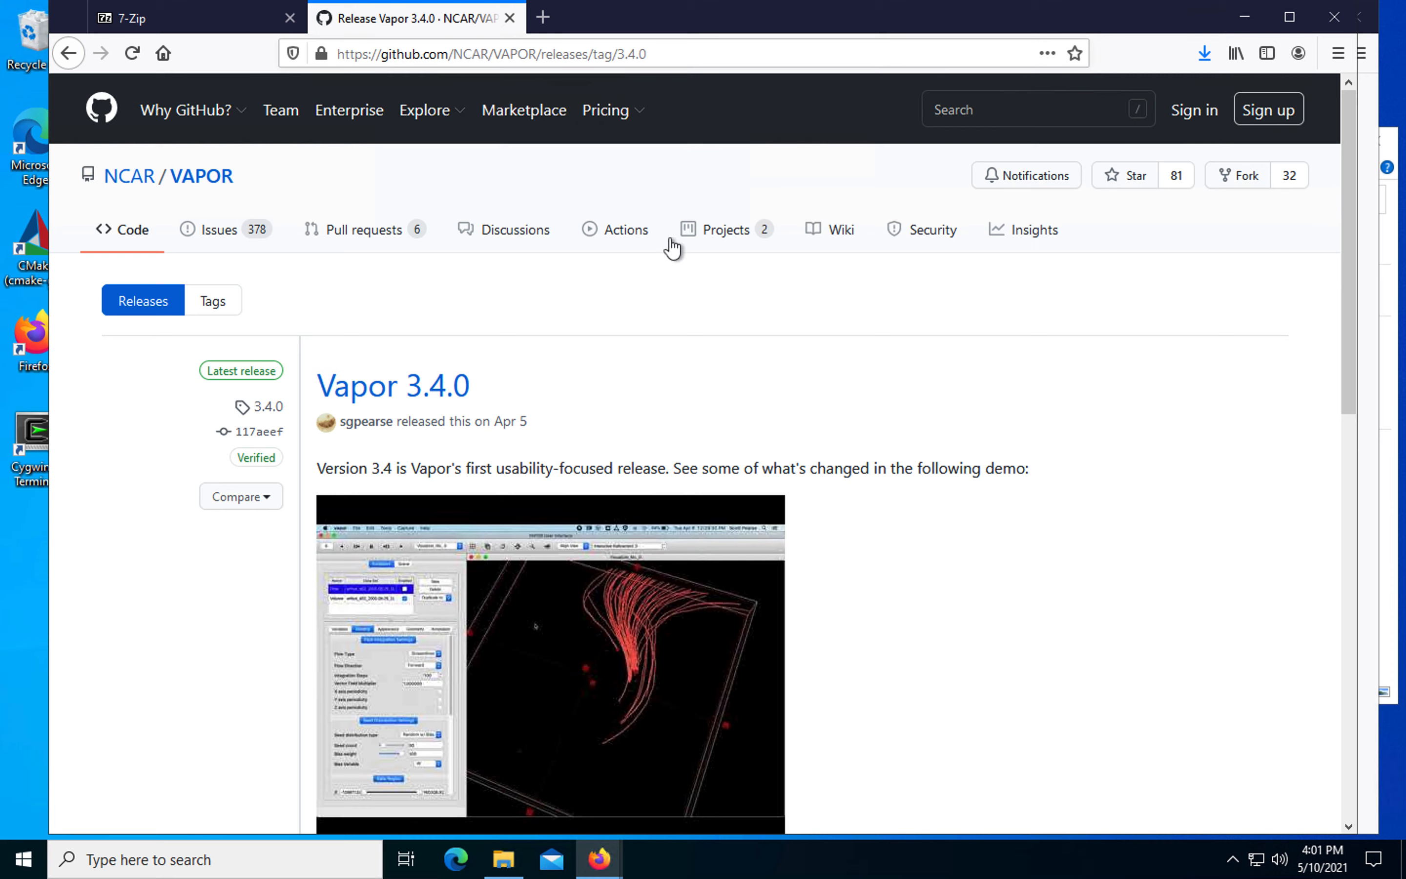
scroll(684, 257, down, 15)
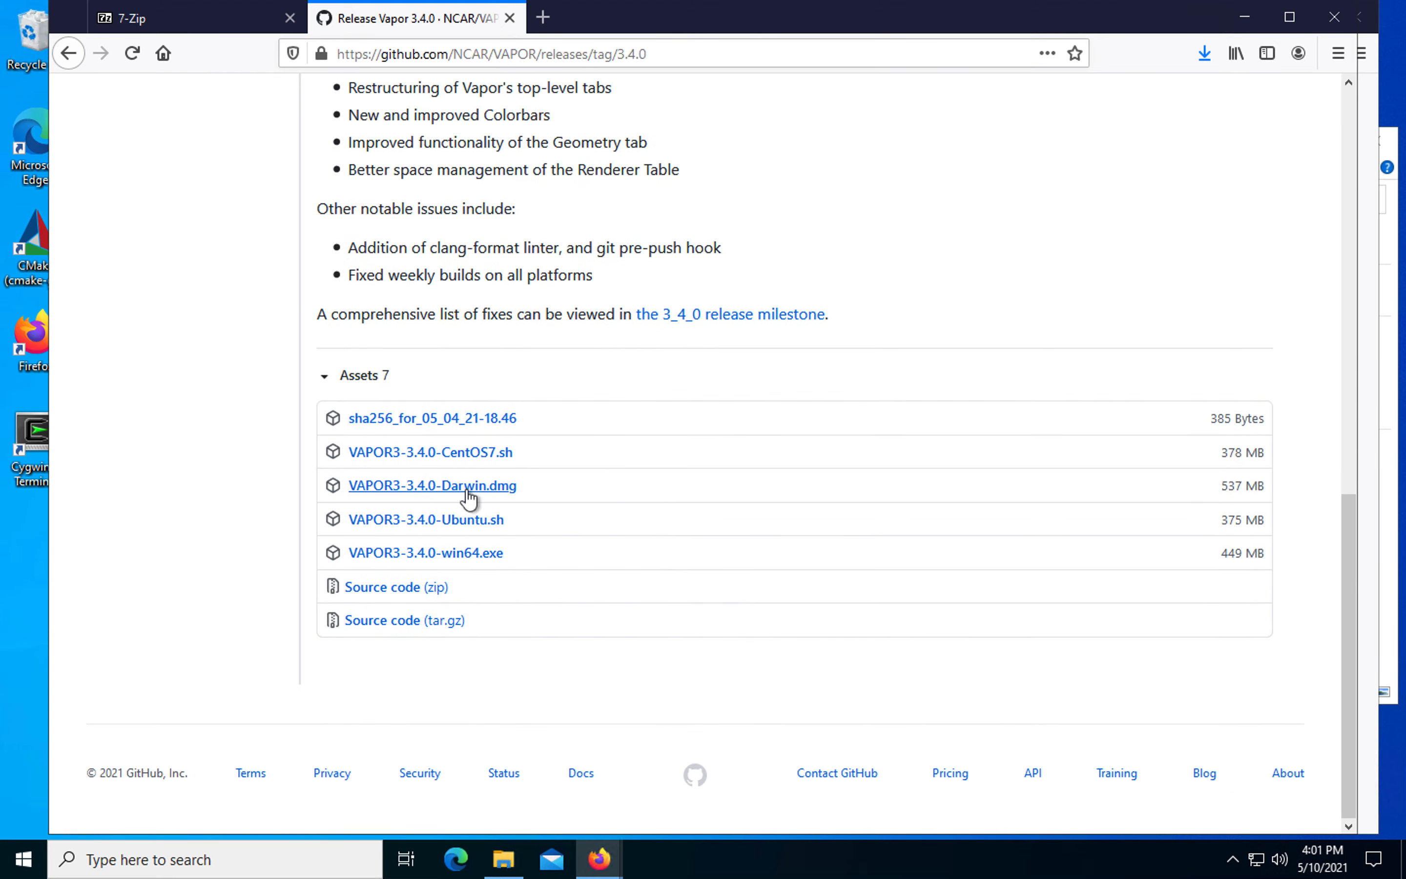
scroll(497, 480, up, 15)
drag(489, 229, 314, 227)
scroll(562, 316, down, 10)
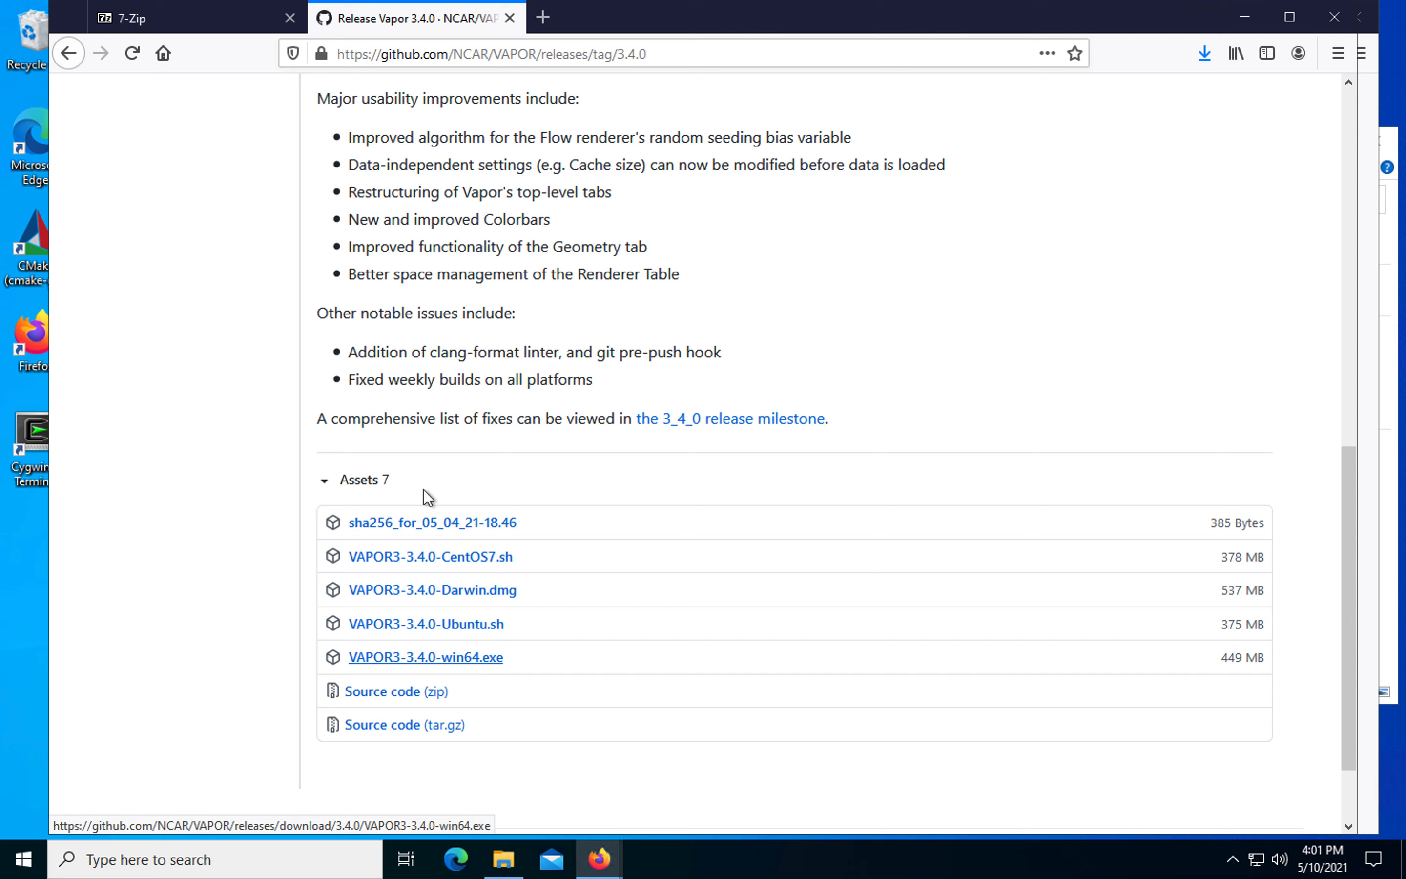
Step: Show the downloaded VAPOR3-3.4.0-win64.exe in its containing folder and move the folder window clear of the screen edge
click(1205, 51)
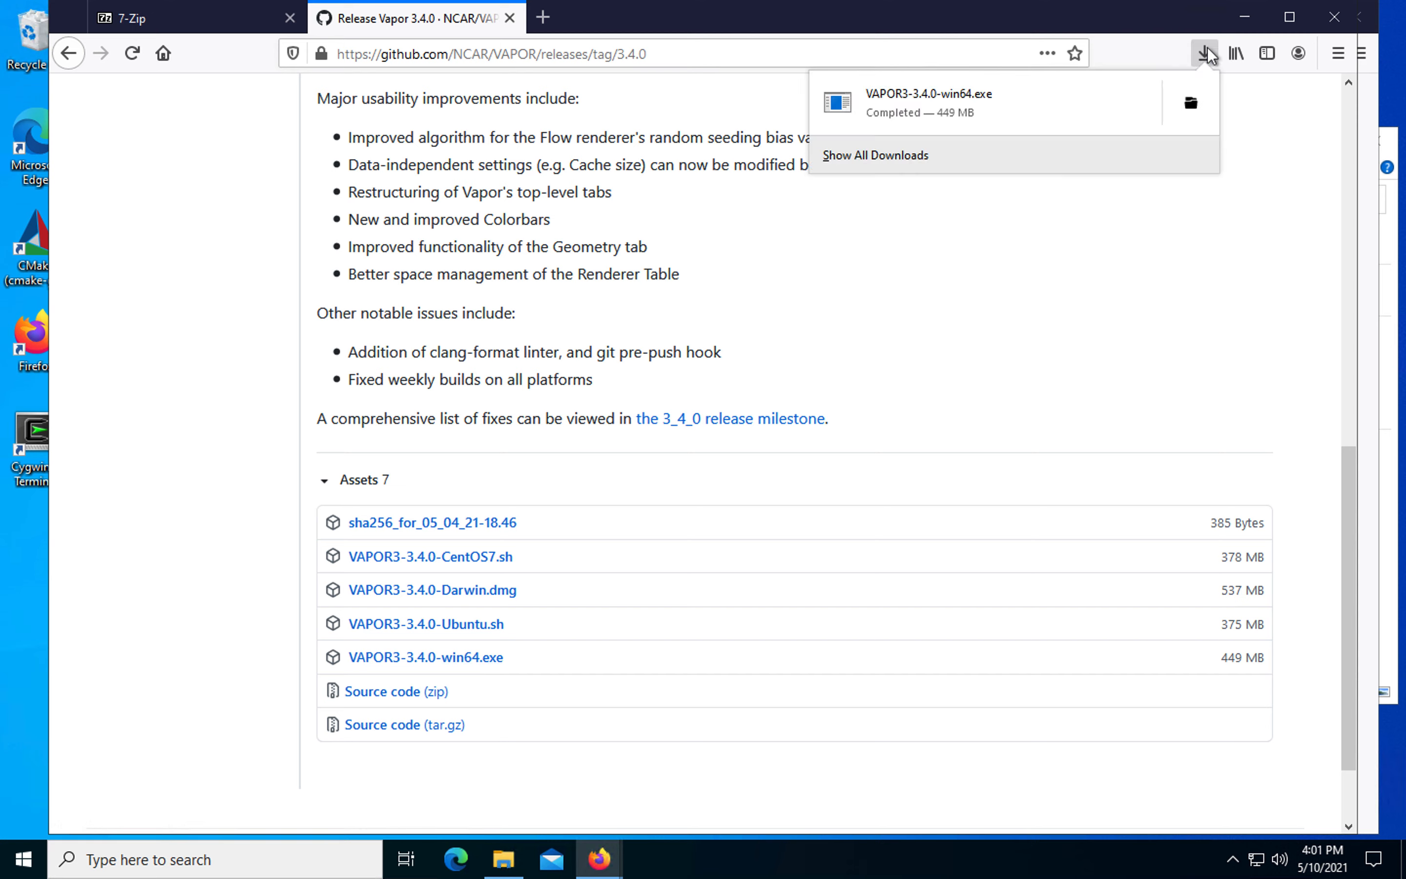
click(1191, 105)
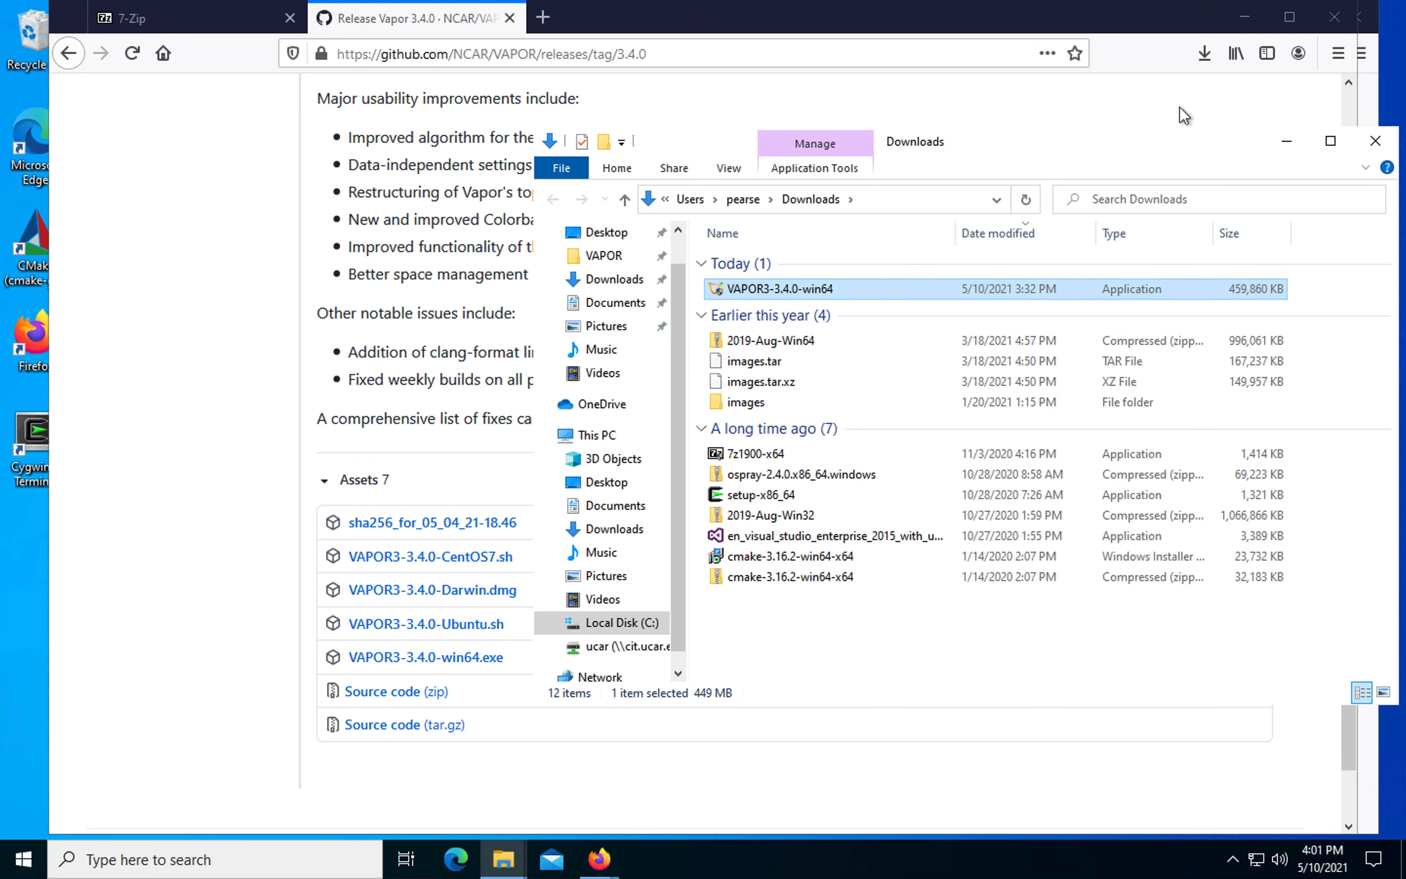
drag(1073, 149, 733, 116)
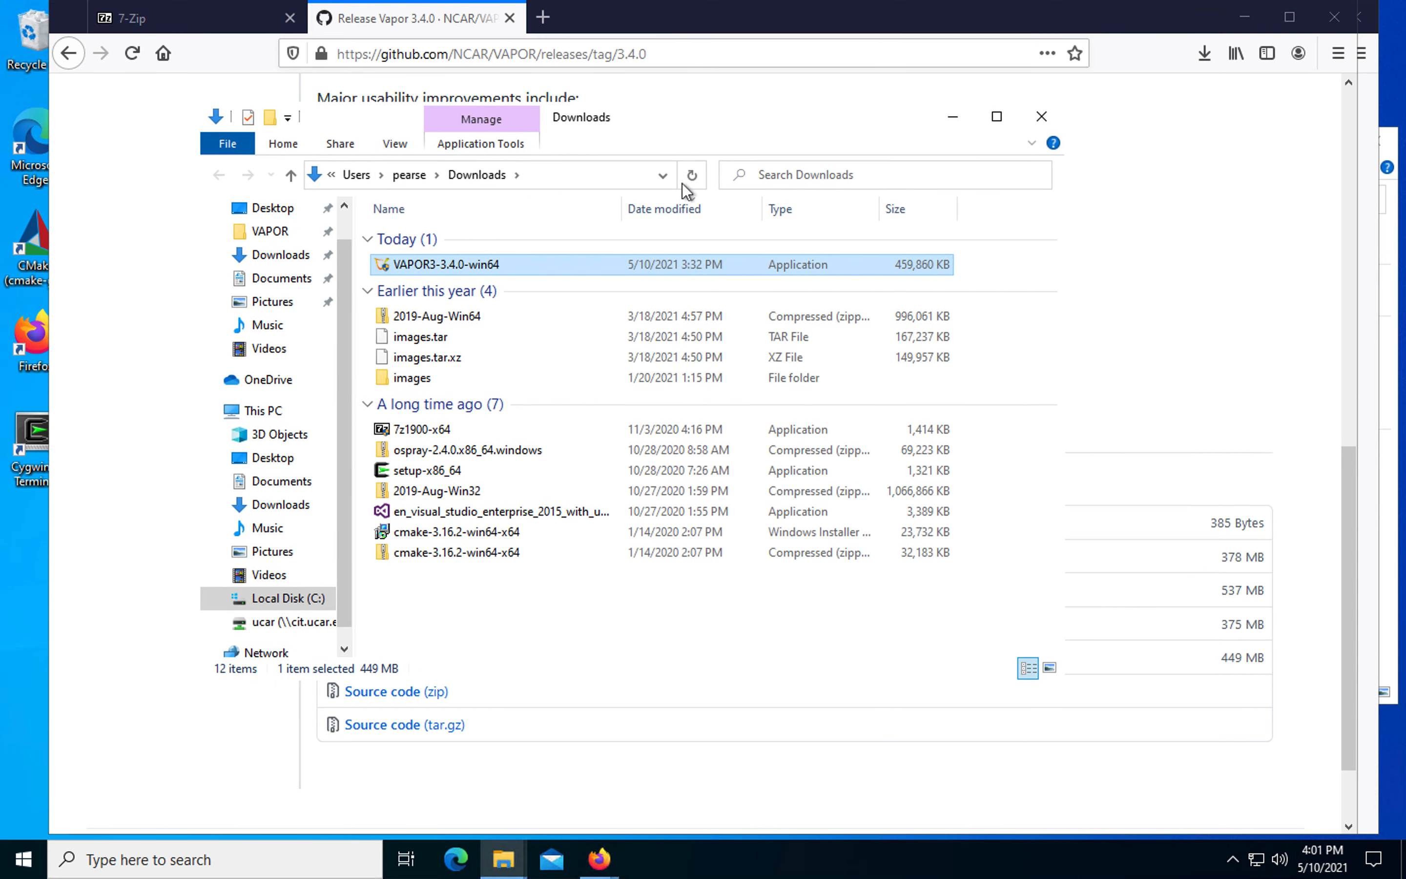
Step: Run the VAPOR3-3.4.0-win64 installer, expanding the SmartScreen warning's details and allowing the app to run anyway
double_click(454, 270)
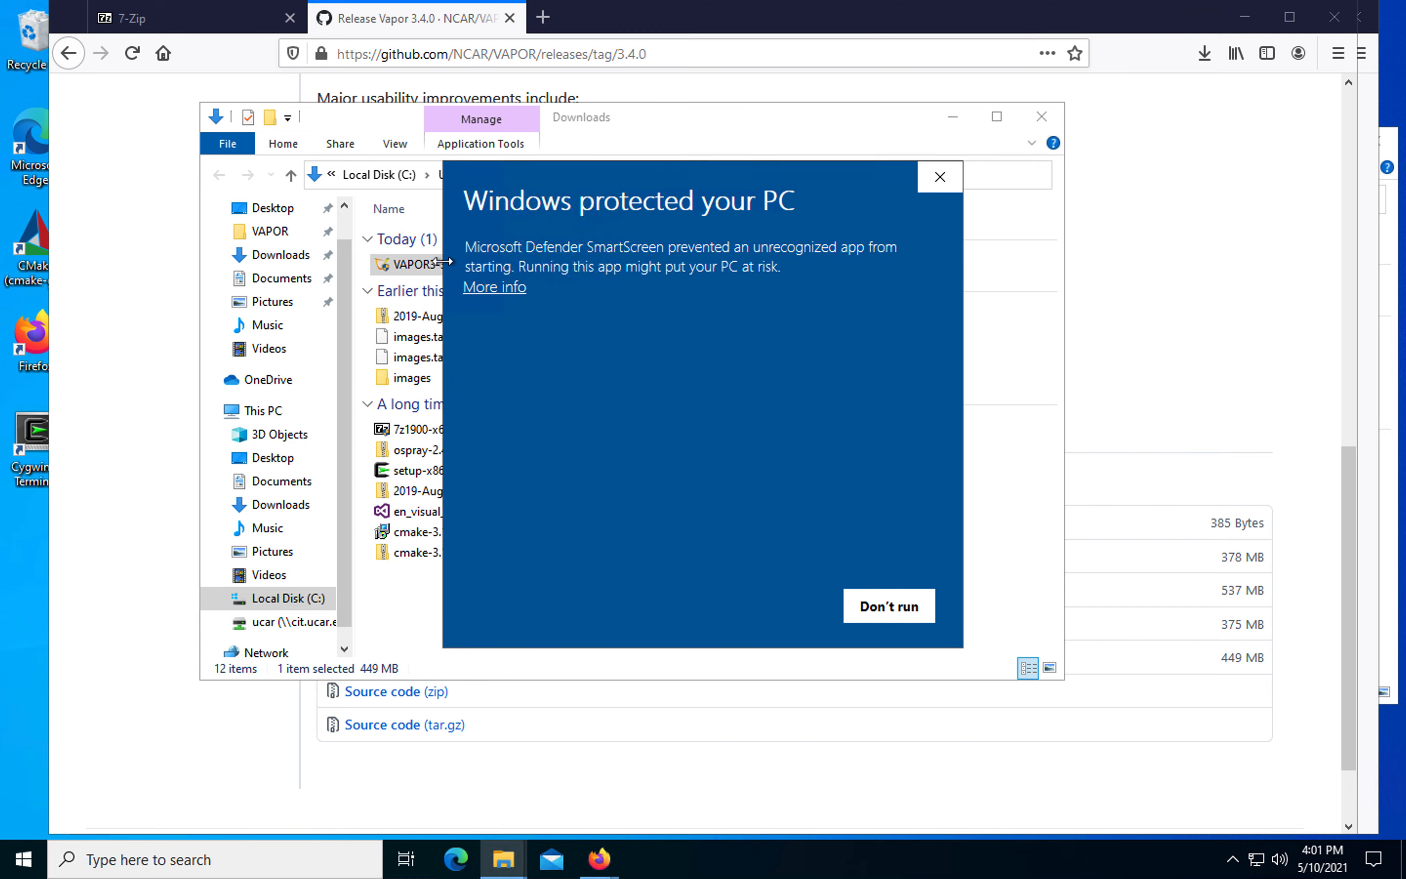
click(507, 289)
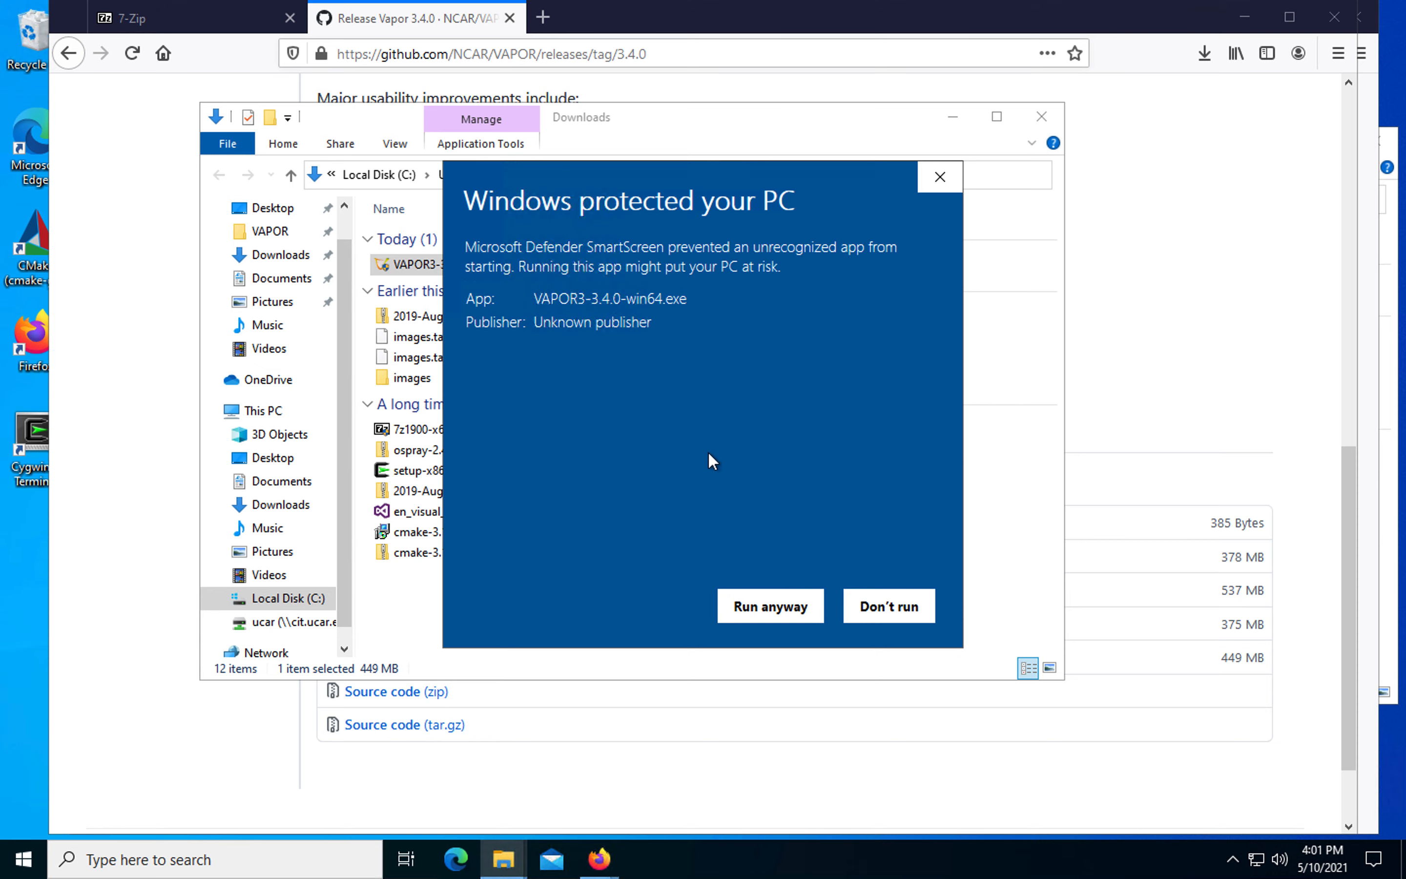
click(774, 595)
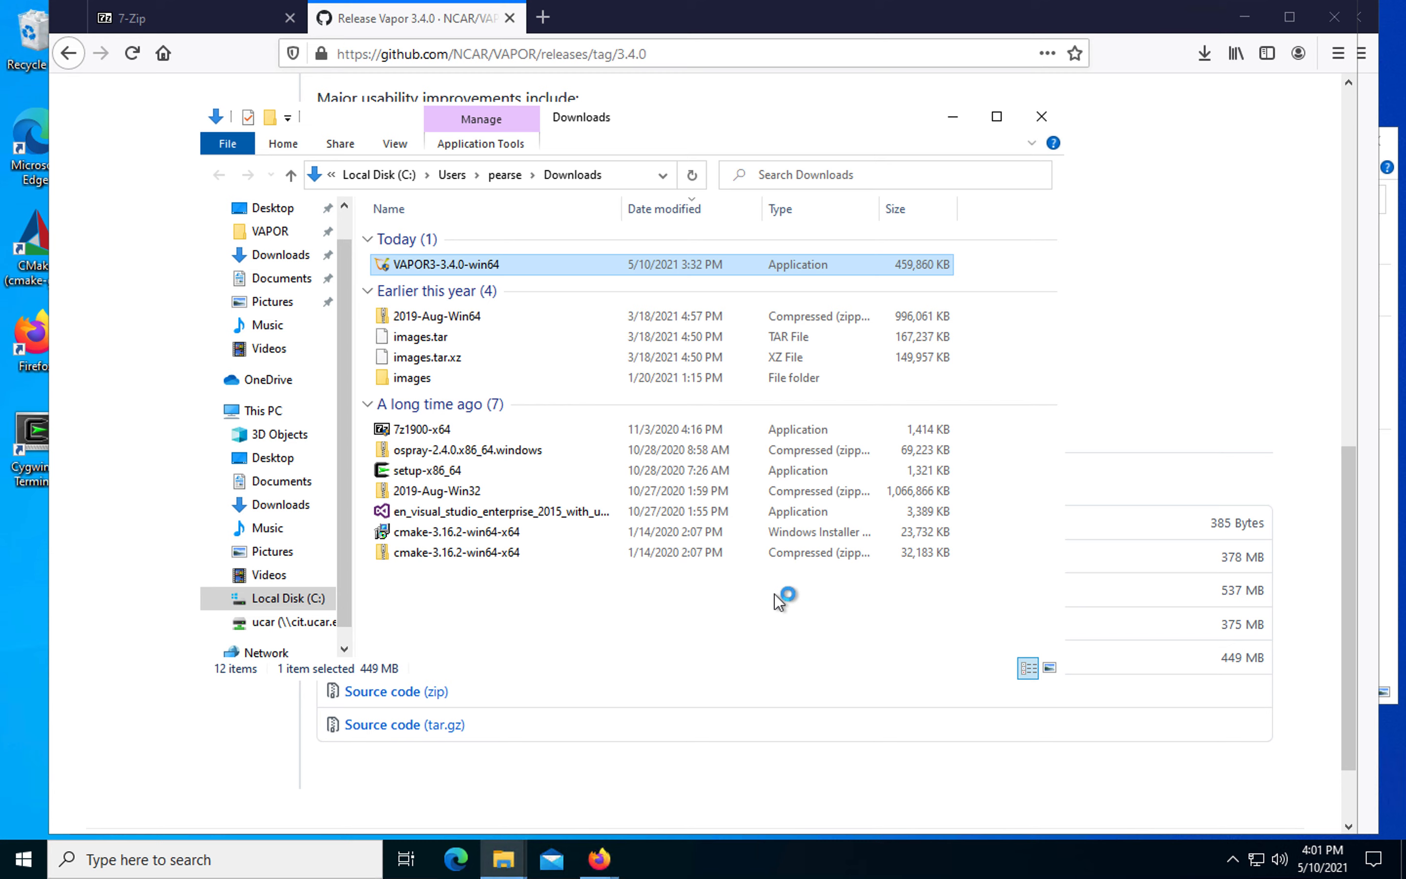